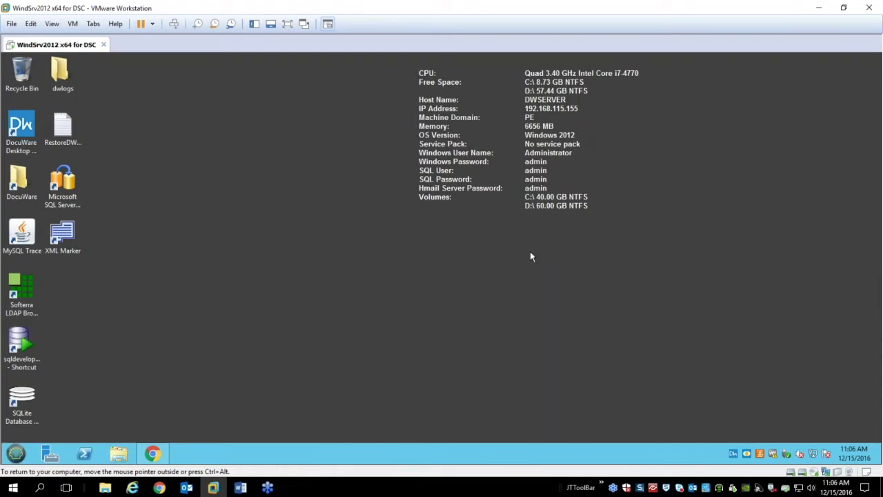
# - Release input from VMware, then return focus to the Windows Server 2012 VM desktop
pyautogui.hotkey('ctrl', 'alt')
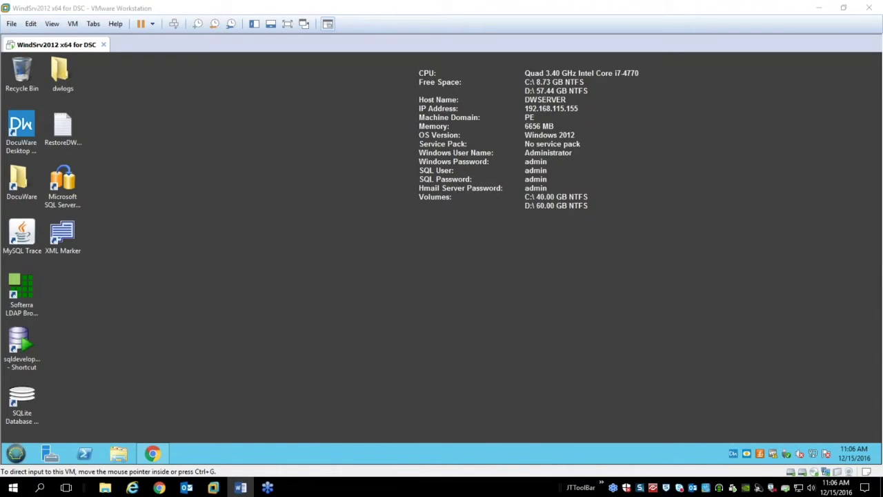
pyautogui.click(275, 304)
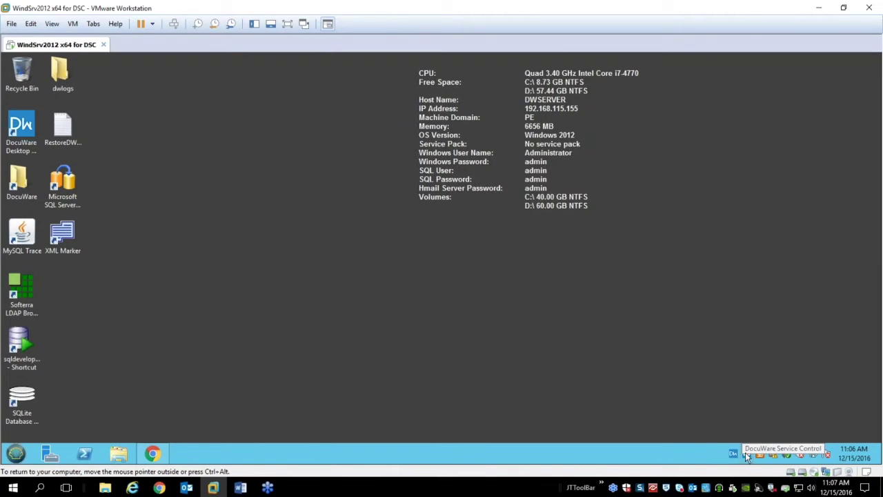
# - Launch DocuWare Administration from the tray icon and sign in with the account password
pyautogui.rightClick(746, 457)
pyautogui.click(690, 393)
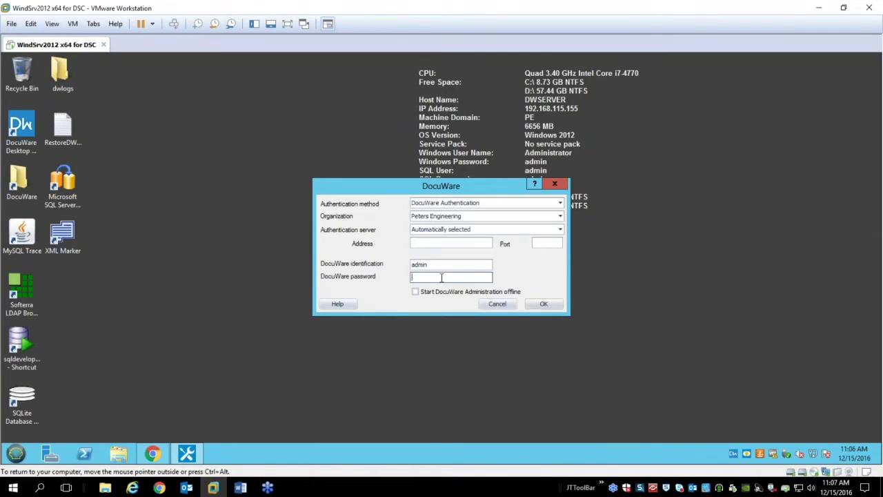
pyautogui.press('Return')
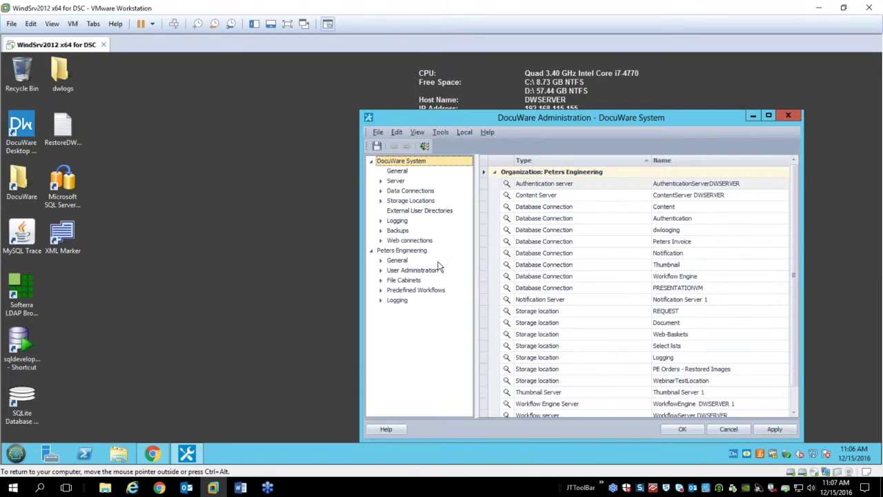
# - Move the Administration window aside and open Local > System Debug Logging
pyautogui.moveTo(553, 116); pyautogui.dragTo(414, 87)
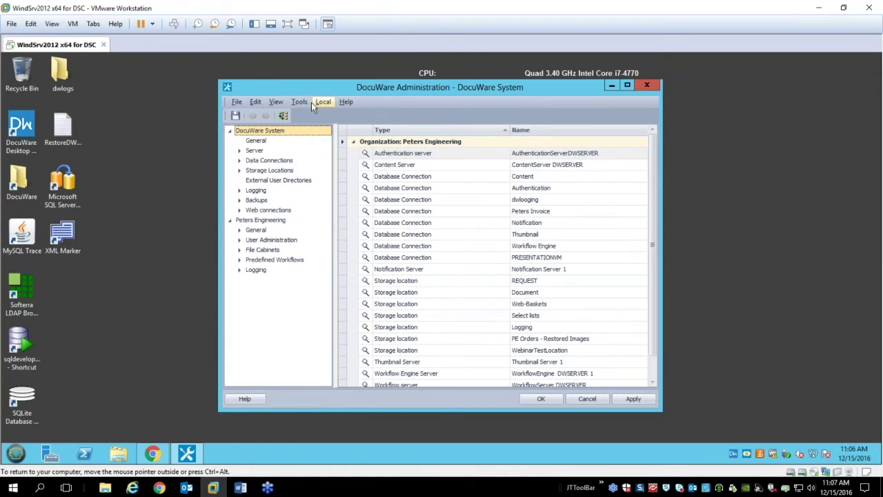
pyautogui.click(321, 102)
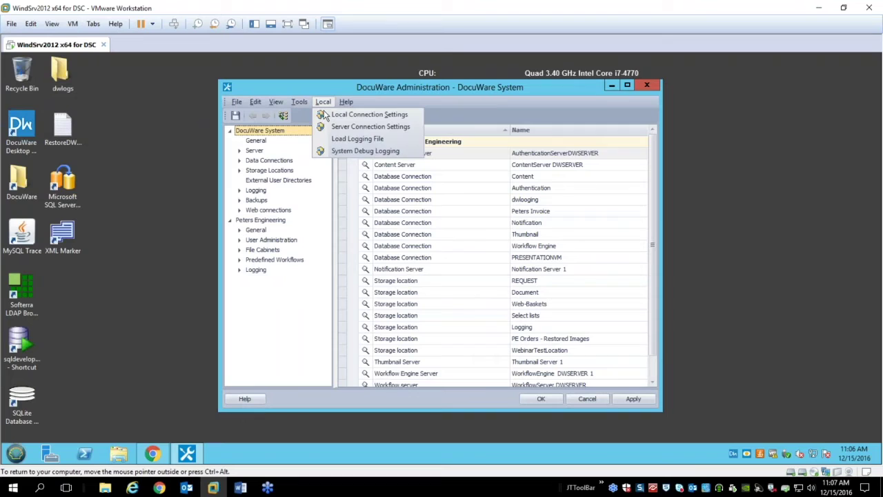
pyautogui.click(345, 150)
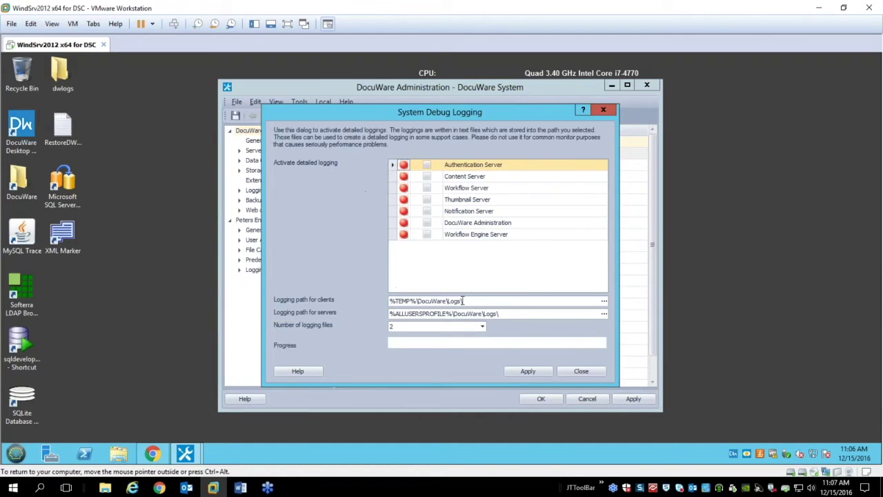
pyautogui.moveTo(462, 301); pyautogui.dragTo(392, 301)
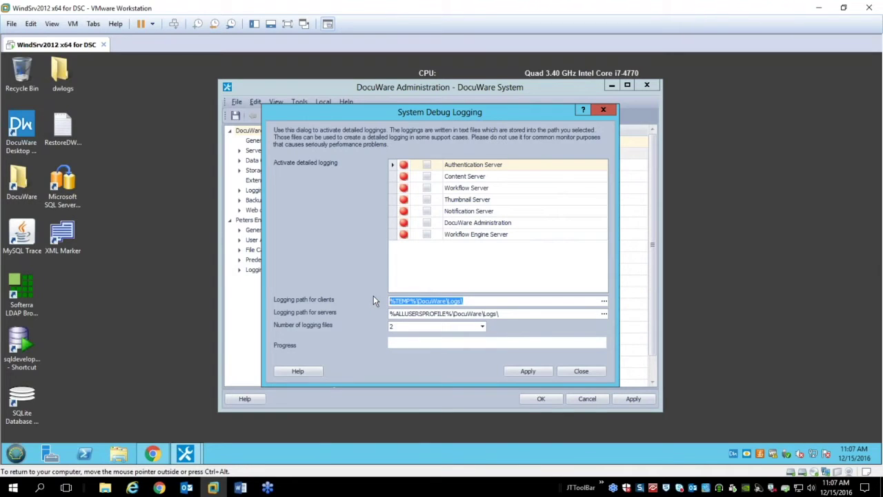
pyautogui.moveTo(512, 313); pyautogui.dragTo(369, 310)
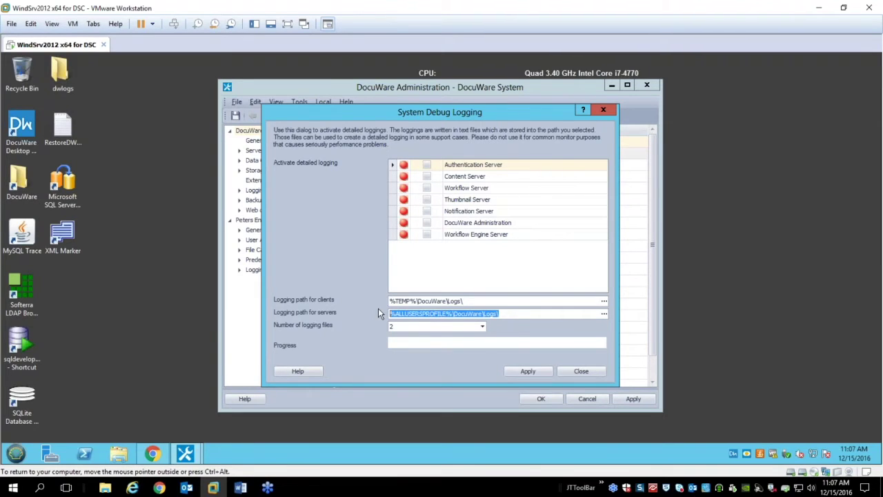
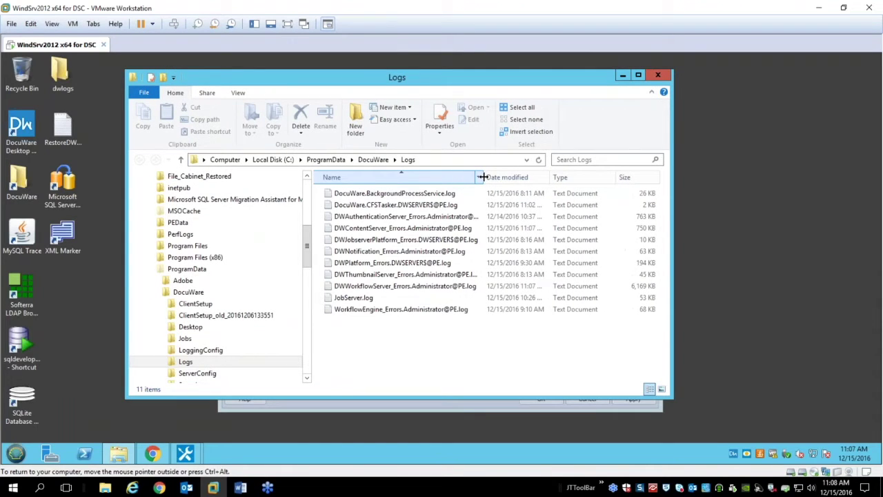
# - Return from the Windows security screen and select the WorkflowEngine_Errors log in the Logs folder
pyautogui.click(731, 239)
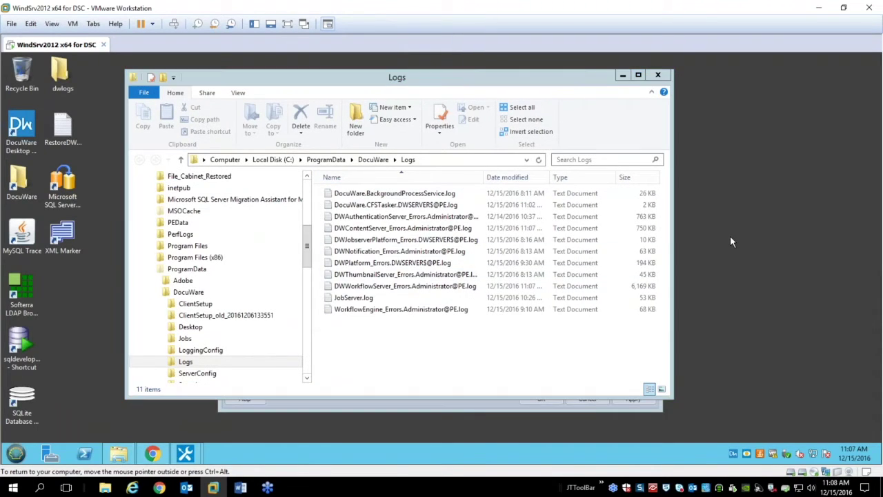
pyautogui.hotkey('ctrl', 'alt', 'Delete')
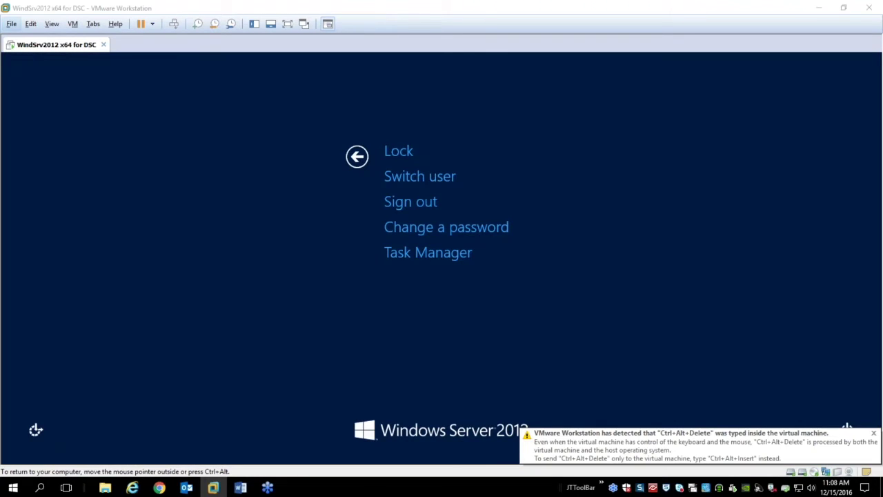
pyautogui.click(357, 156)
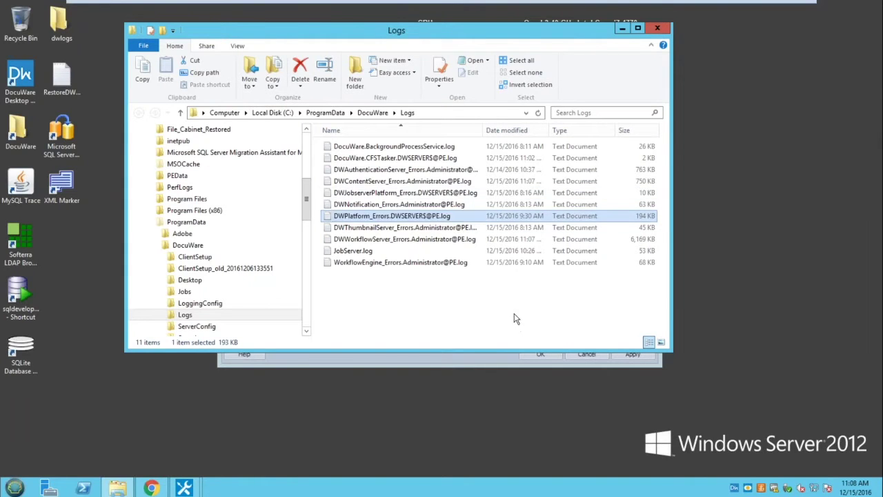
pyautogui.click(514, 310)
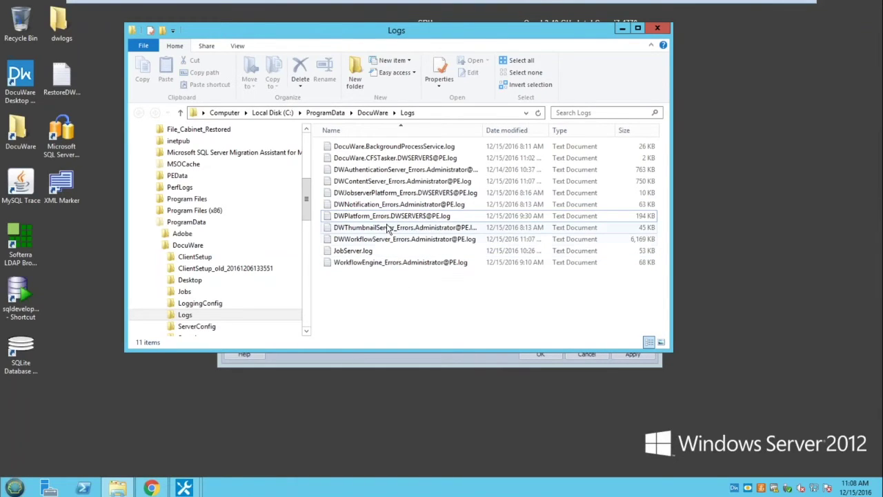
pyautogui.click(395, 218)
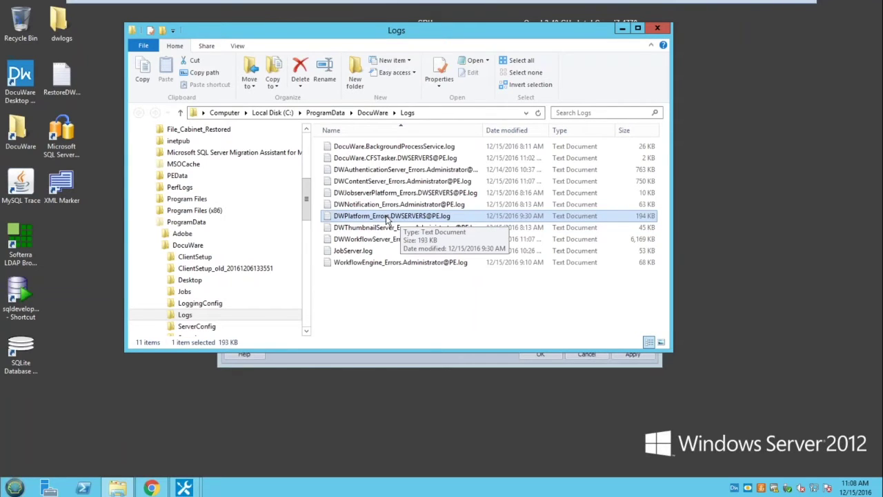
pyautogui.click(370, 263)
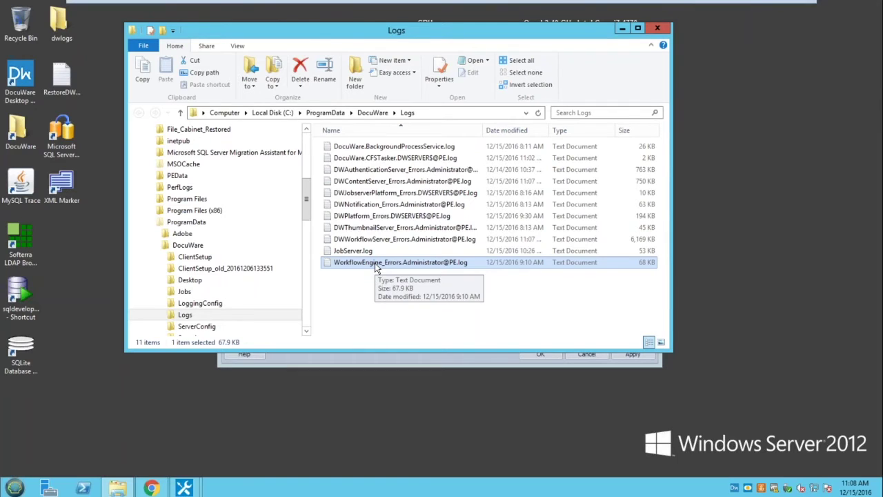
# - Open WorkflowEngine_Errors in a maximized Notepad and scroll down to the latest entry
pyautogui.doubleClick(375, 264)
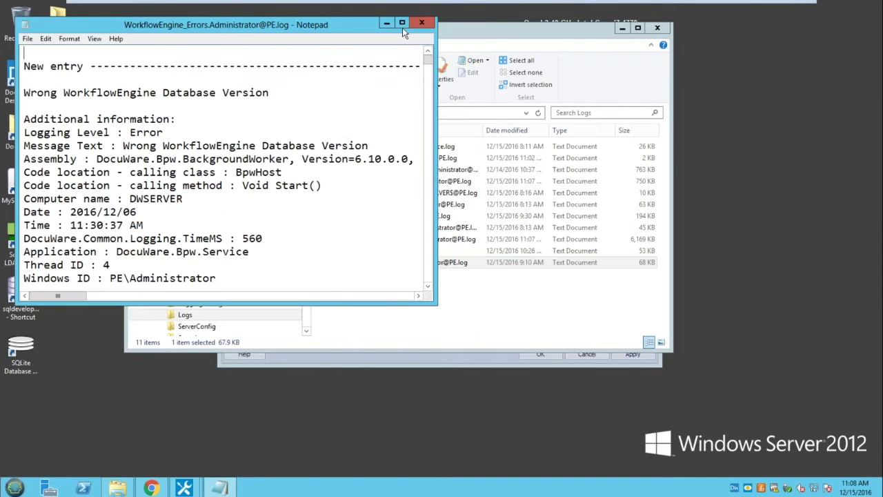
pyautogui.click(402, 22)
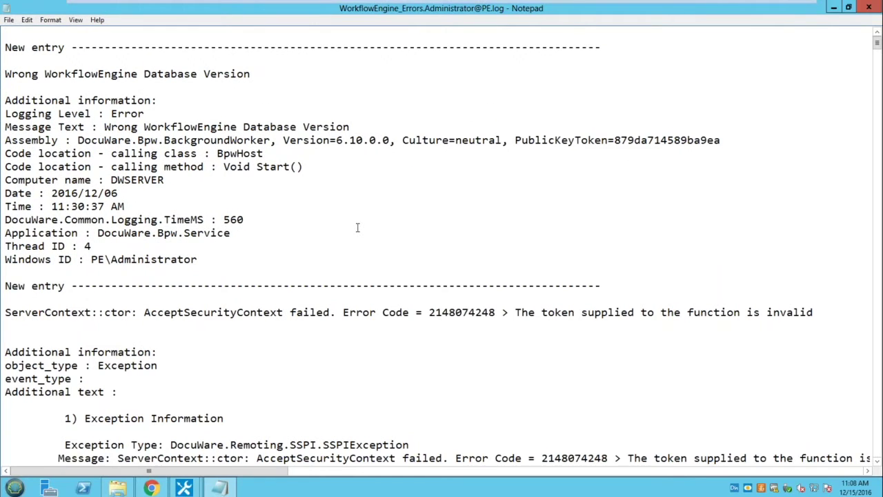
pyautogui.scroll(-15, 367, 266)
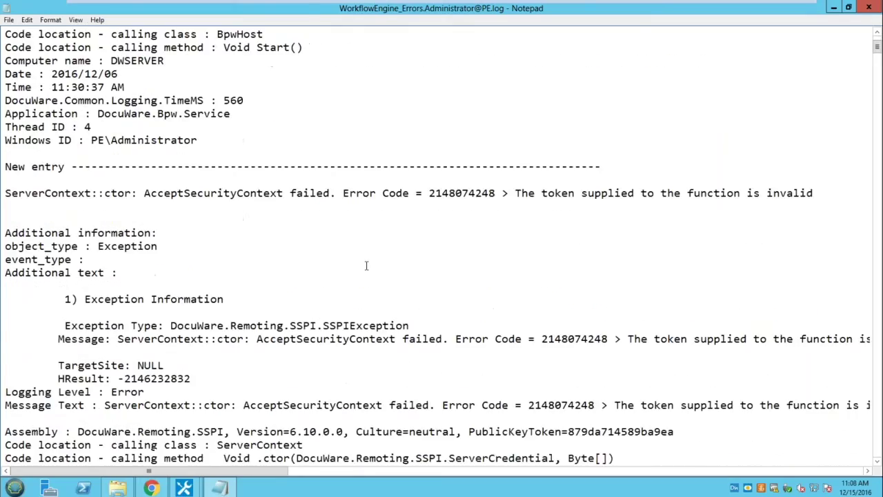
pyautogui.scroll(-20, 369, 264)
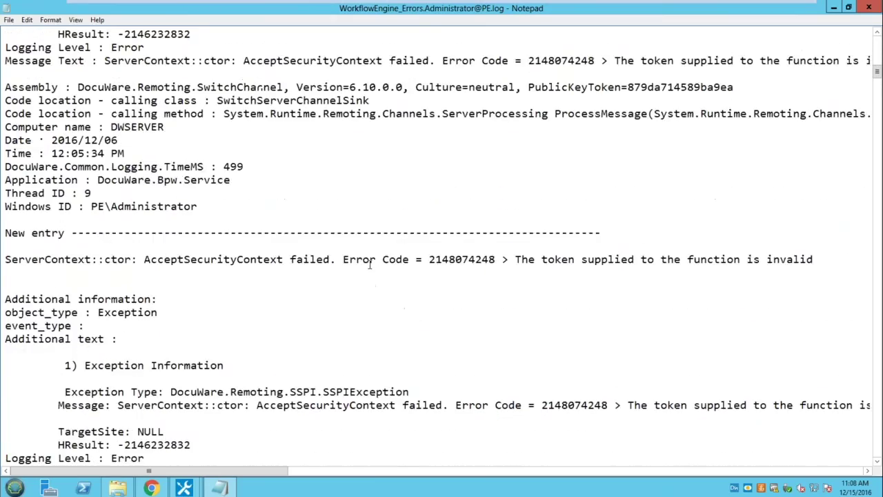
pyautogui.moveTo(876, 152); pyautogui.dragTo(840, 454)
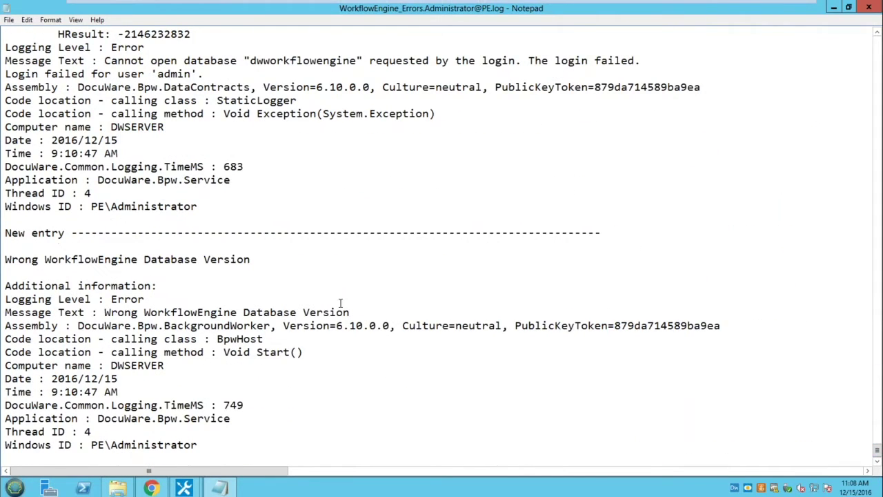
pyautogui.click(274, 339)
# - Check DocuWare service status, highlight the Wrong WorkflowEngine Database Version message, and close Notepad
pyautogui.click(748, 488)
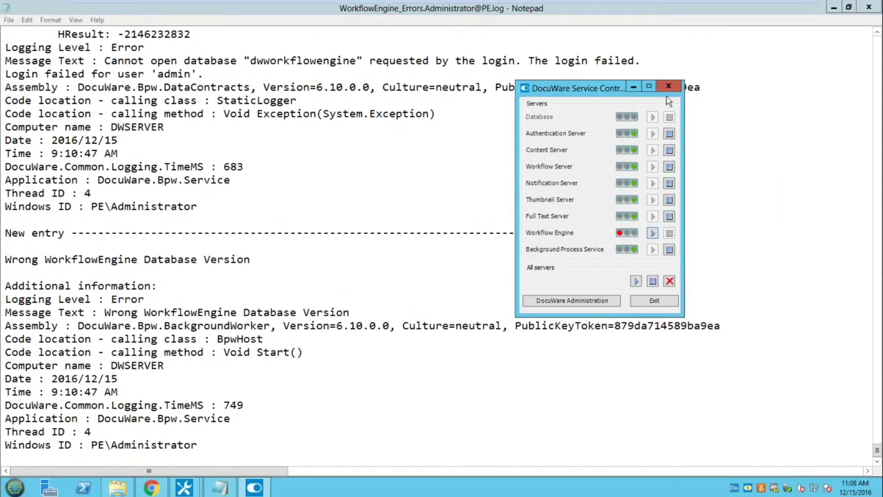
pyautogui.click(668, 87)
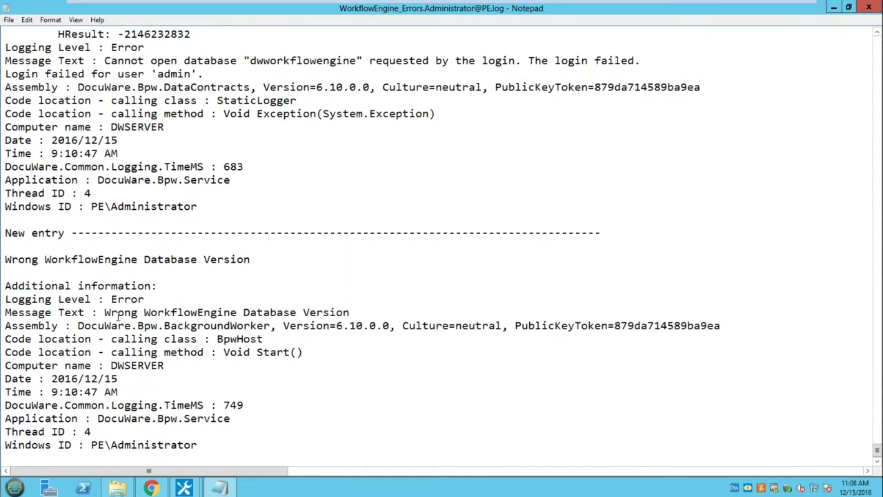
pyautogui.moveTo(105, 313); pyautogui.dragTo(355, 312)
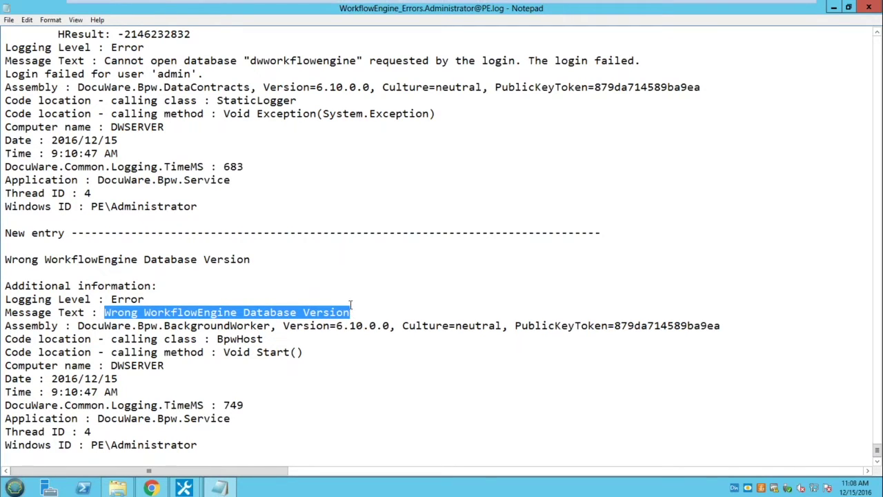
pyautogui.click(869, 8)
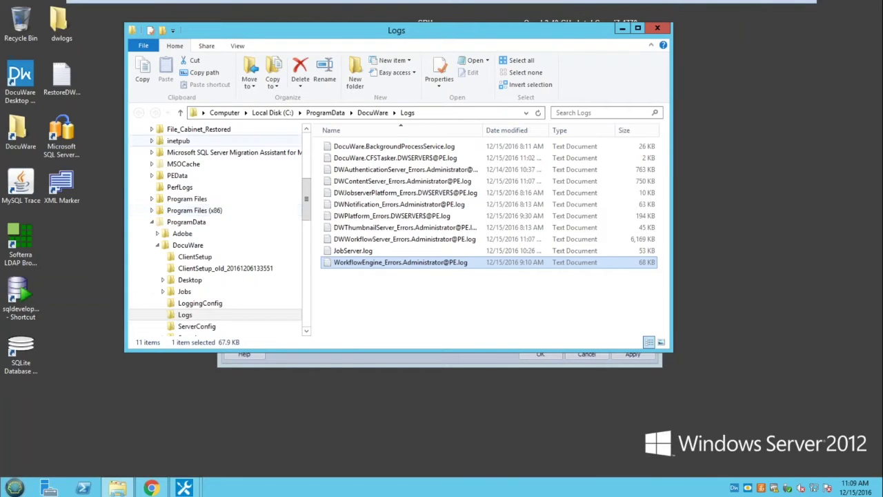
# - Run DWLogViewer.exe from C:\Program Files (x86)\DocuWare\Setup Components
pyautogui.click(193, 214)
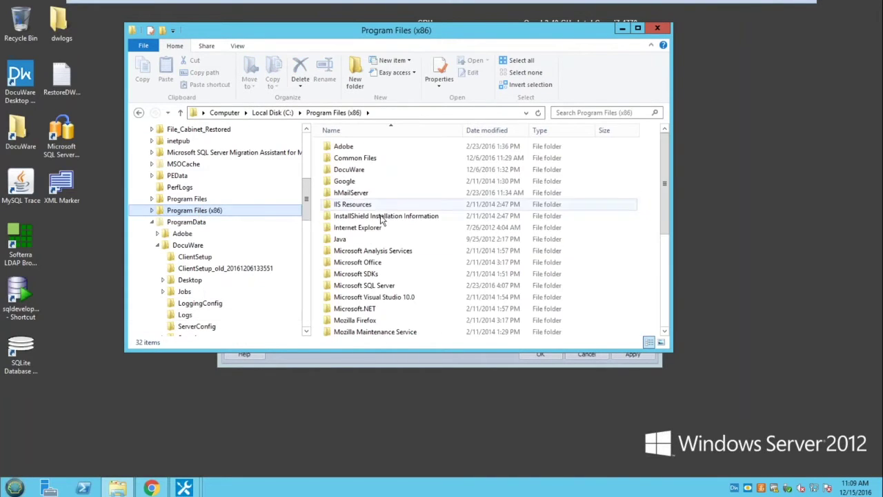
pyautogui.doubleClick(353, 174)
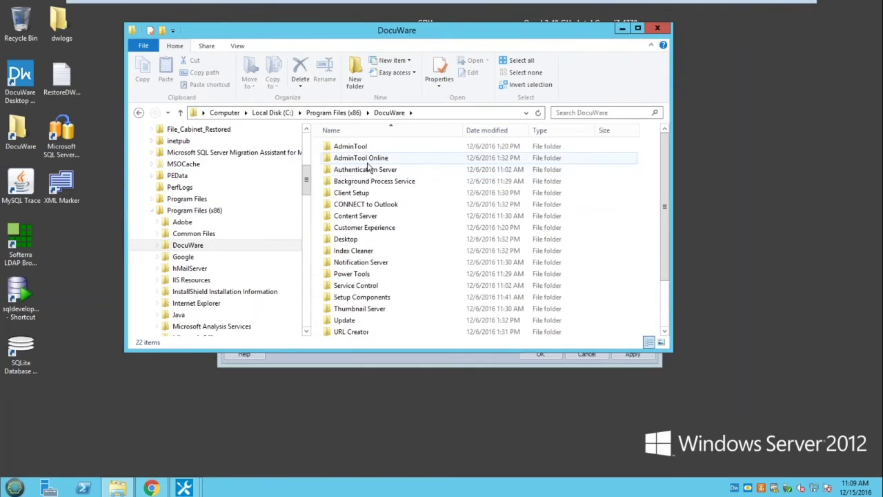
pyautogui.scroll(-1, 381, 209)
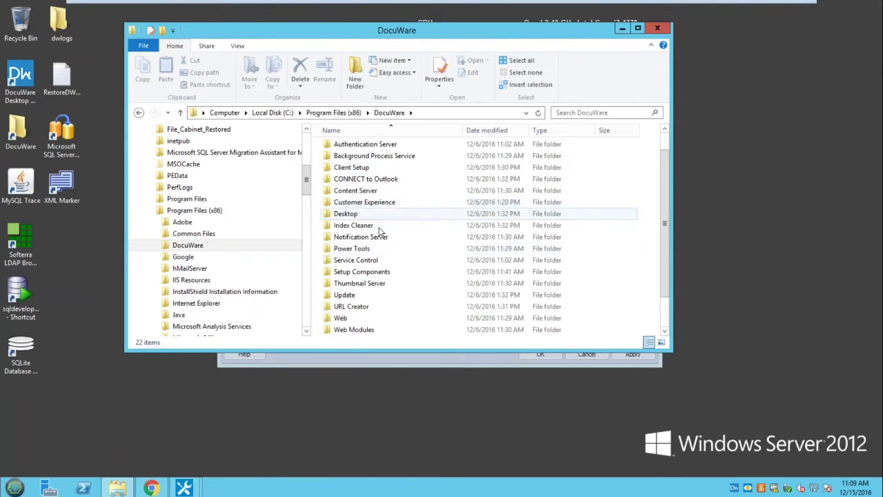
pyautogui.doubleClick(358, 274)
pyautogui.scroll(-6, 366, 253)
pyautogui.scroll(-1, 368, 252)
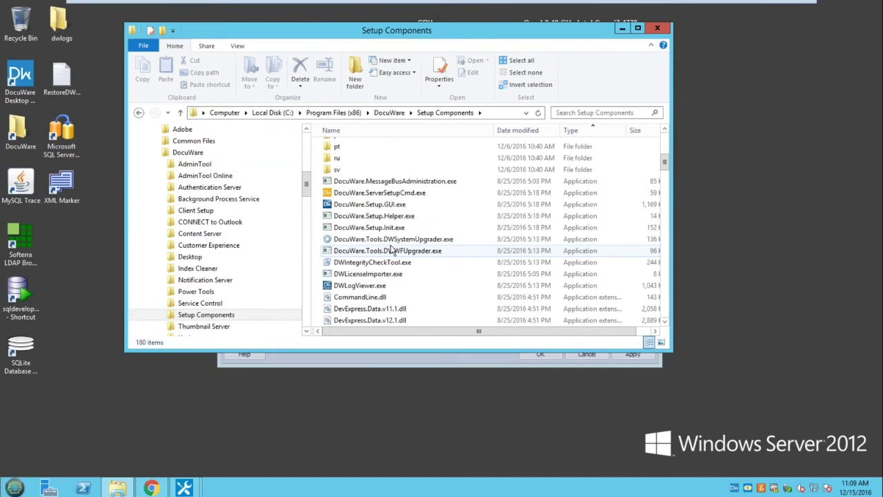
pyautogui.click(370, 289)
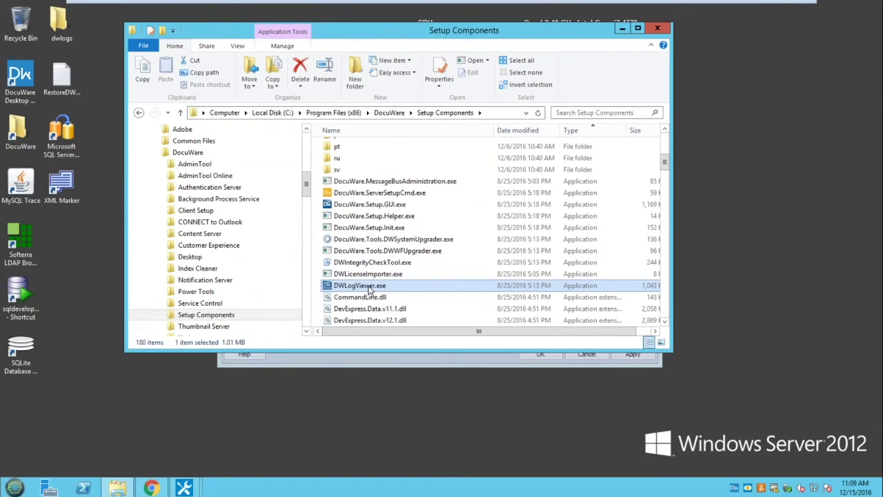
pyautogui.press('Return')
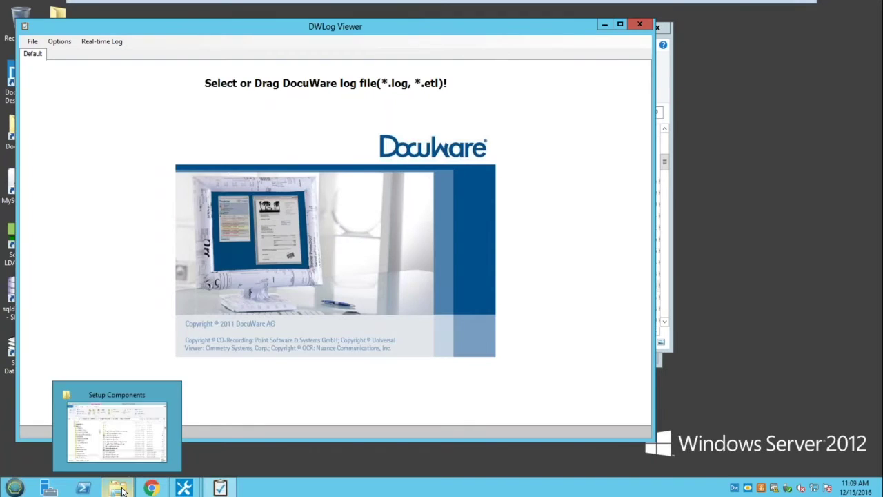
pyautogui.click(120, 488)
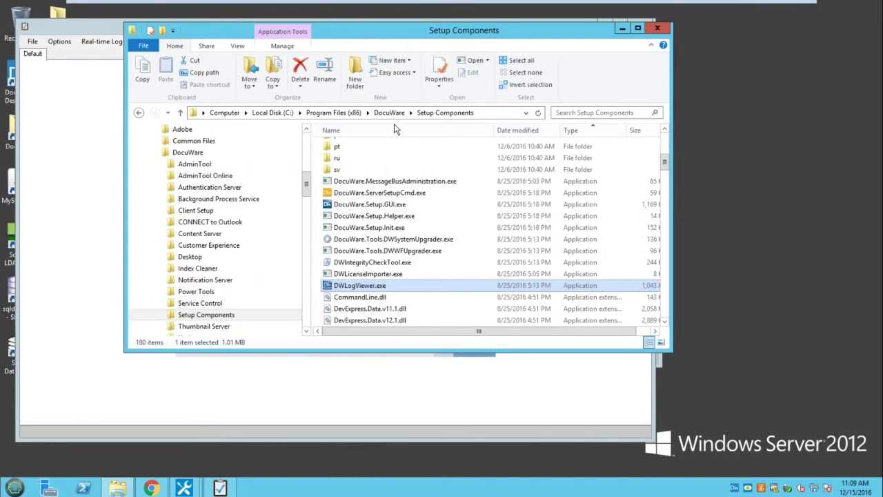
# - Go to %ALLUSERSPROFILE%\DocuWare\Logs and drop WorkflowEngine_Errors into DWLog Viewer, showing 23 entries
pyautogui.click(485, 113)
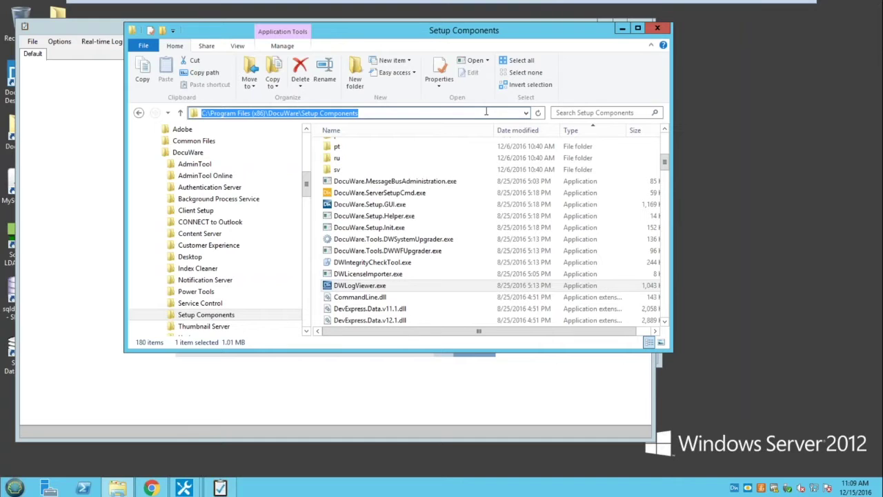
pyautogui.write('%ap')
pyautogui.press('BackSpace')
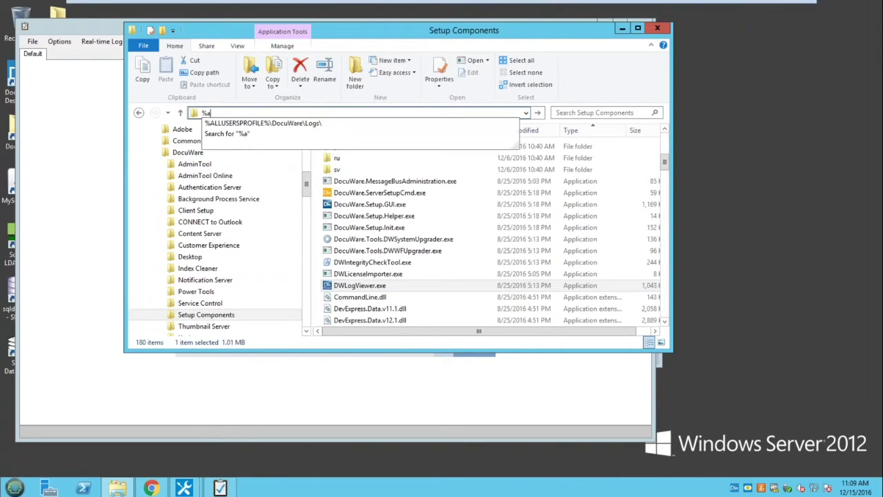
pyautogui.press('Down')
pyautogui.press('Return')
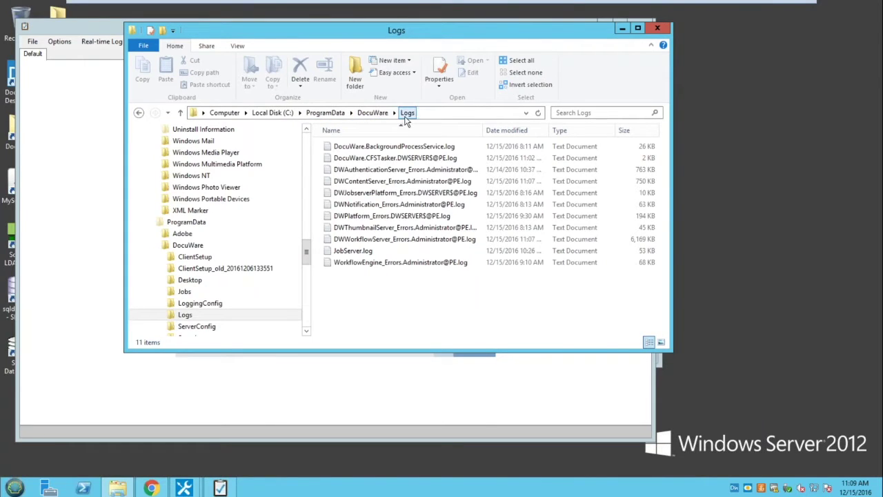
pyautogui.click(378, 264)
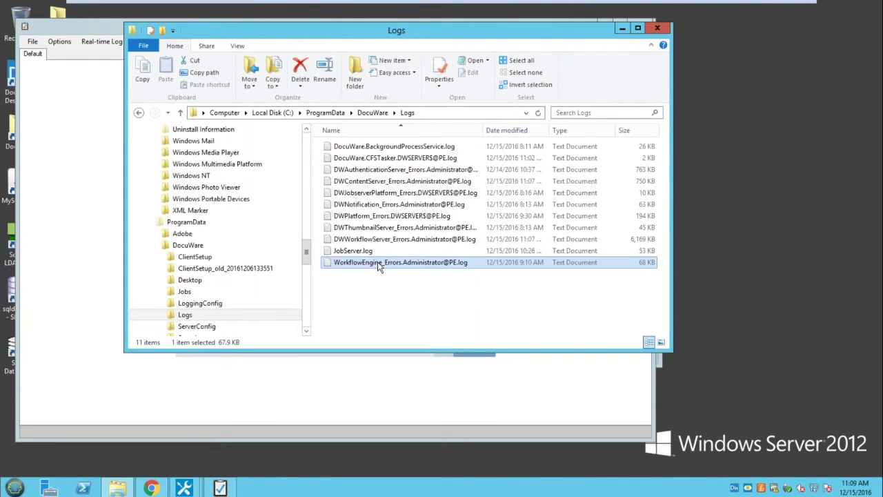
pyautogui.moveTo(377, 262); pyautogui.dragTo(68, 167)
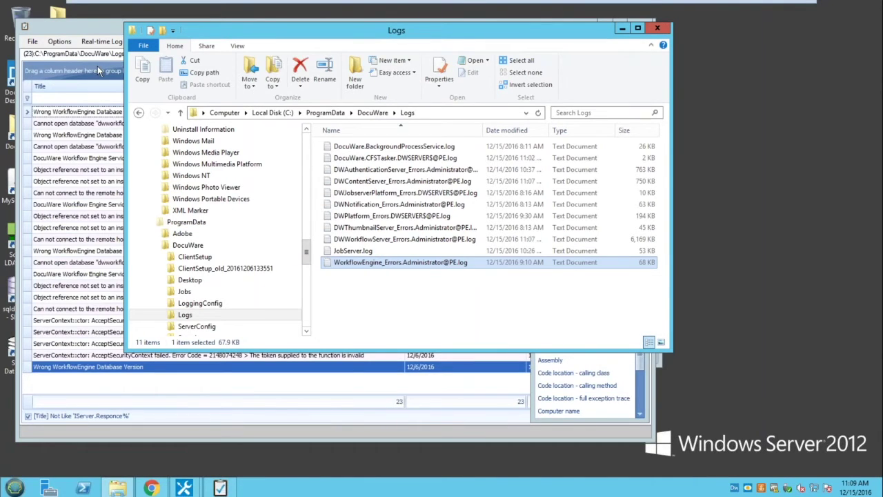
pyautogui.click(97, 66)
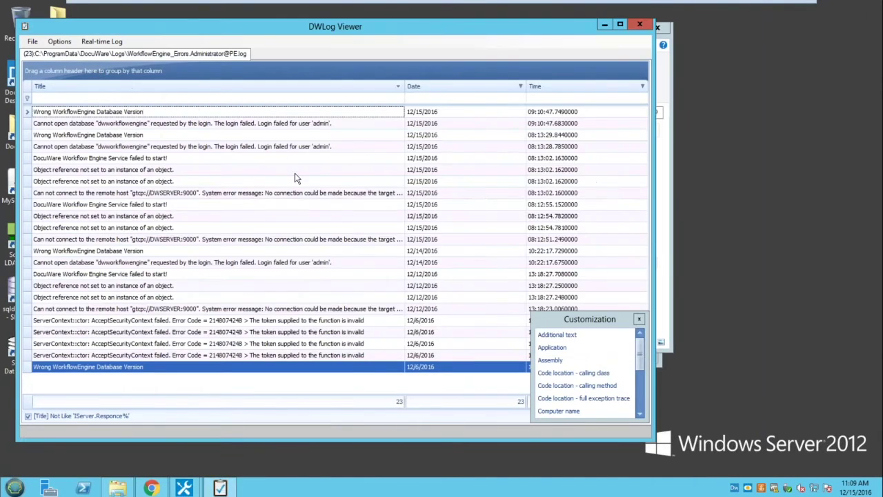
# - Dismiss the Title and Date filters and sort the 23 entries by Time, ascending from 08:12:51
pyautogui.click(398, 87)
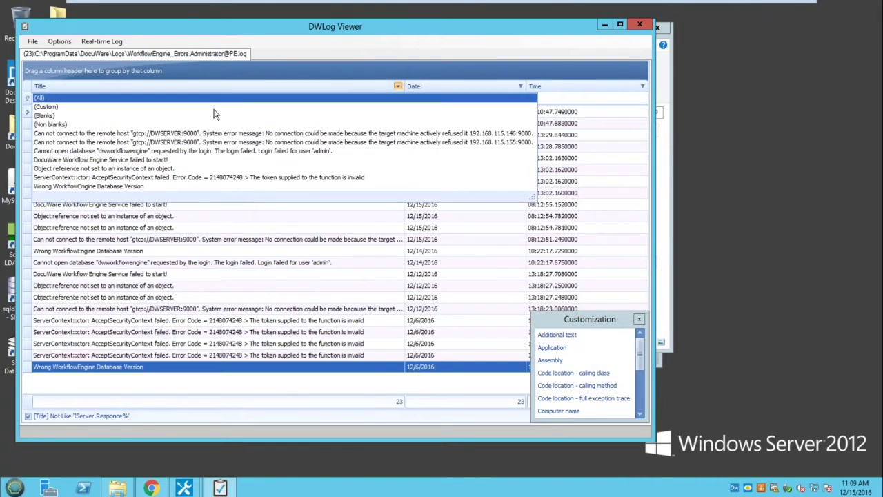
pyautogui.click(464, 78)
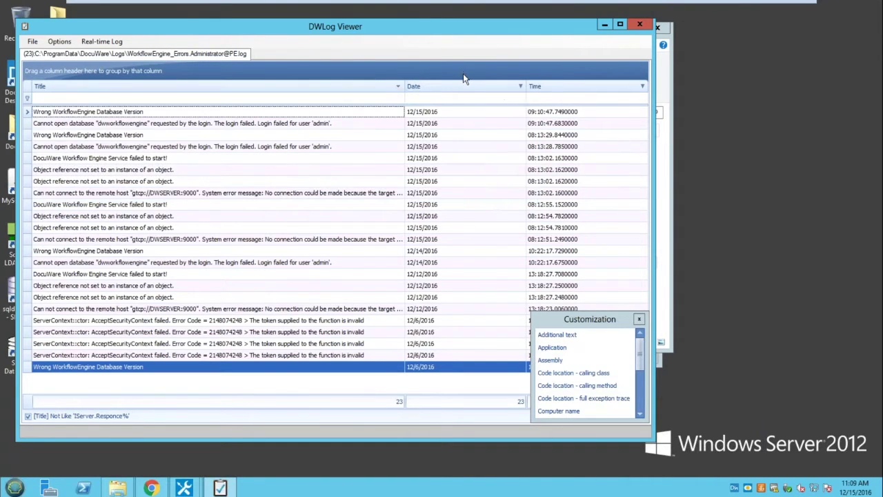
pyautogui.click(520, 88)
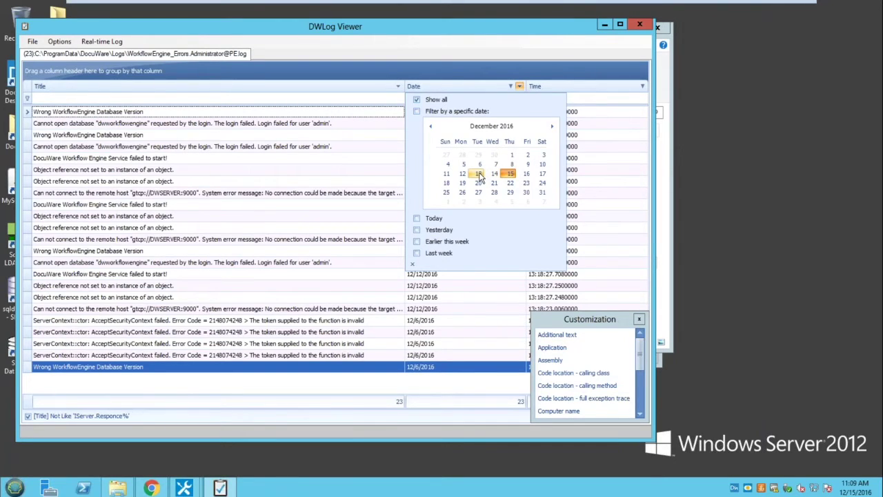
pyautogui.click(552, 76)
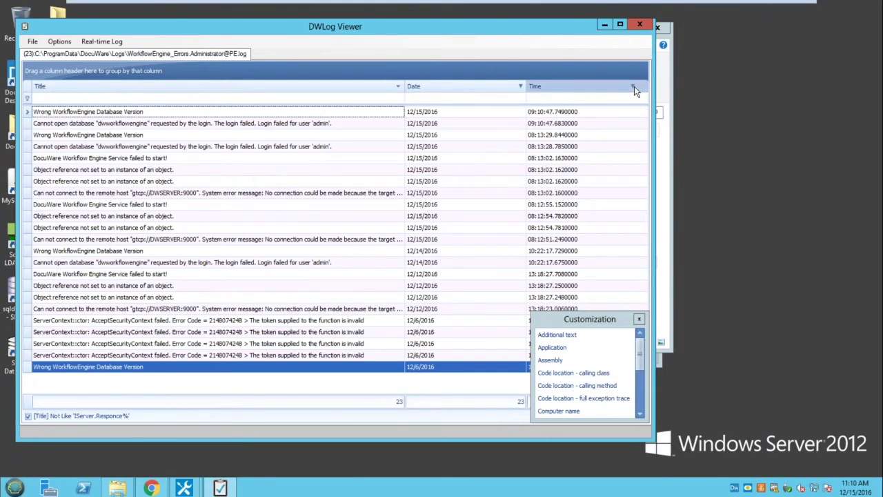
pyautogui.click(635, 90)
pyautogui.click(641, 86)
pyautogui.click(580, 68)
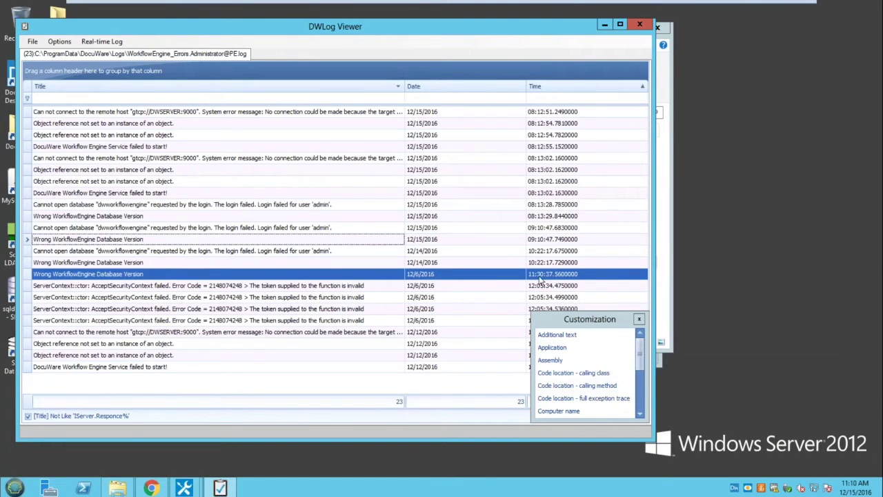
# - Add the Event Type and Logging Level columns to the grid from the Customization list
pyautogui.moveTo(643, 354); pyautogui.dragTo(641, 365)
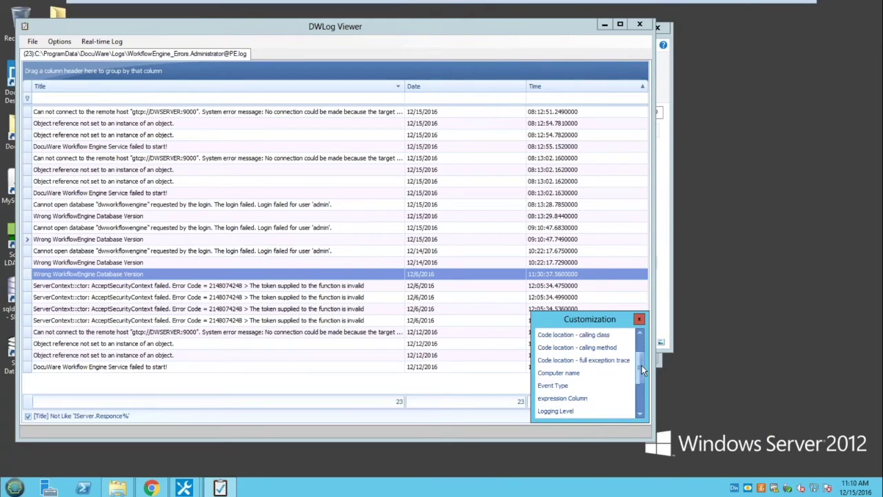
pyautogui.moveTo(557, 387); pyautogui.dragTo(552, 86)
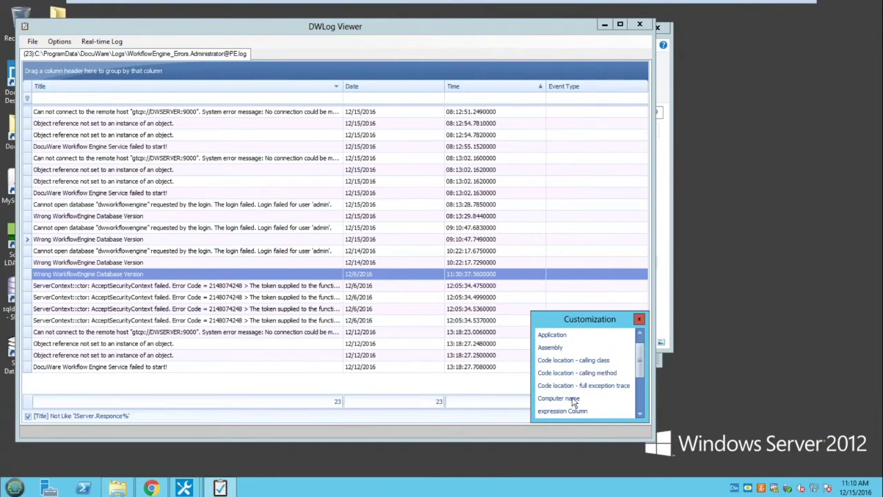
pyautogui.moveTo(641, 366)
pyautogui.mouseDown()
pyautogui.moveTo(641, 356)
pyautogui.moveTo(641, 377)
pyautogui.mouseUp()
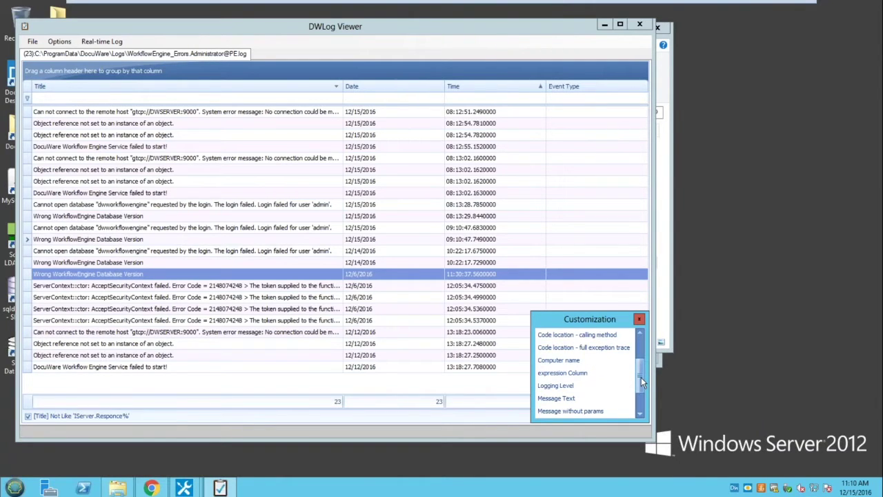
pyautogui.doubleClick(552, 385)
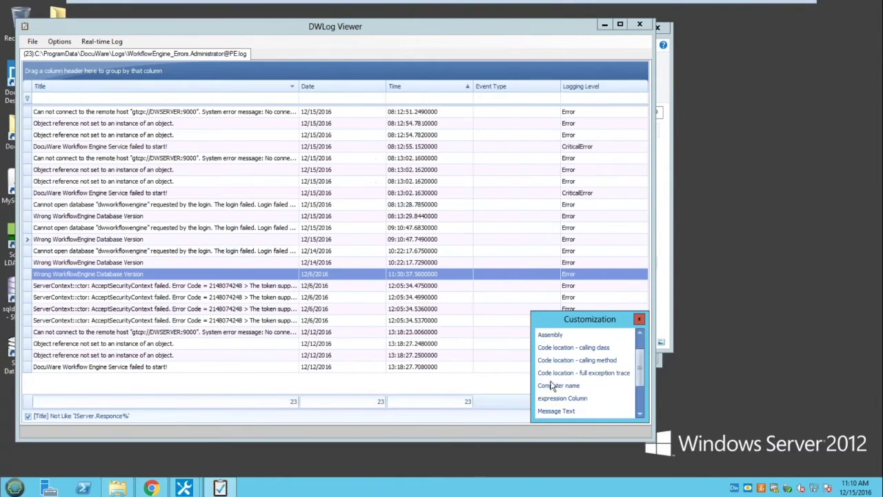
# - Filter Logging Level to Error, reducing the WorkflowEngine list from 23 to 20 entries
pyautogui.click(641, 87)
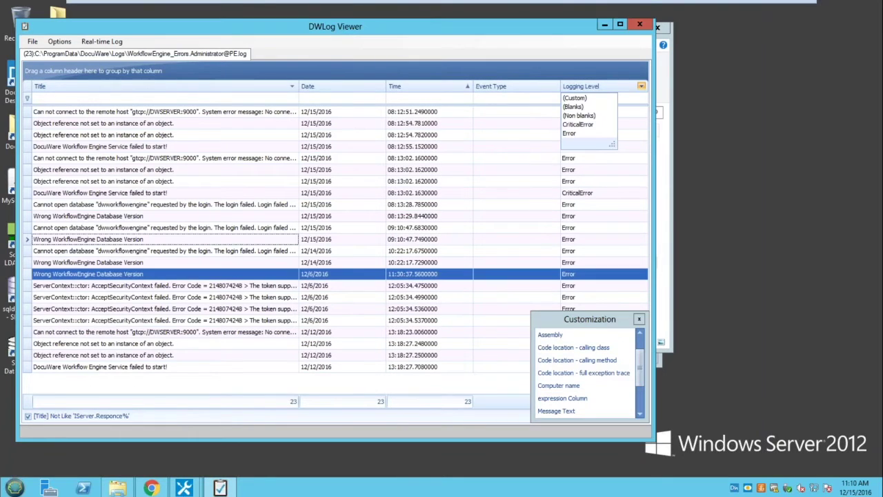
pyautogui.click(573, 135)
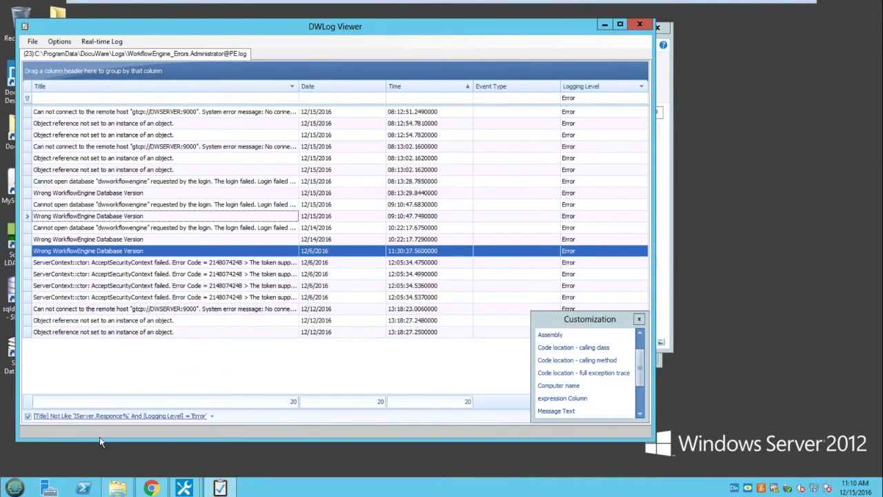
pyautogui.click(123, 491)
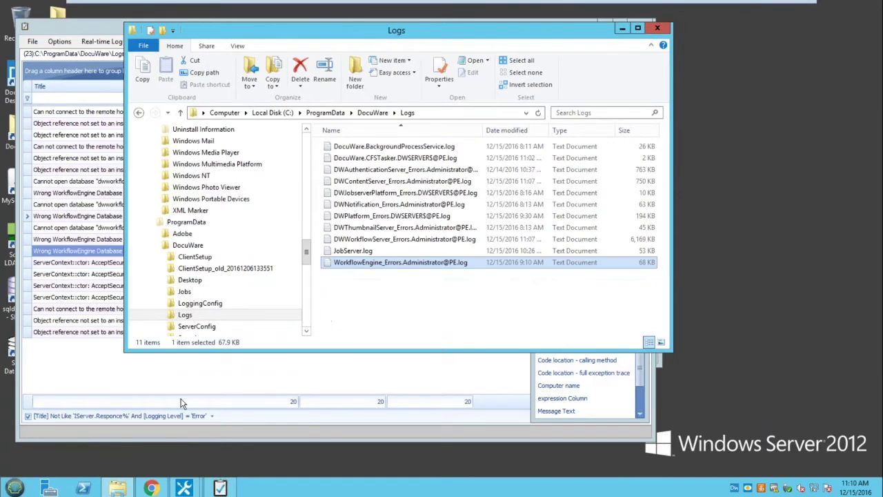
pyautogui.click(429, 239)
pyautogui.moveTo(360, 33); pyautogui.dragTo(495, 52)
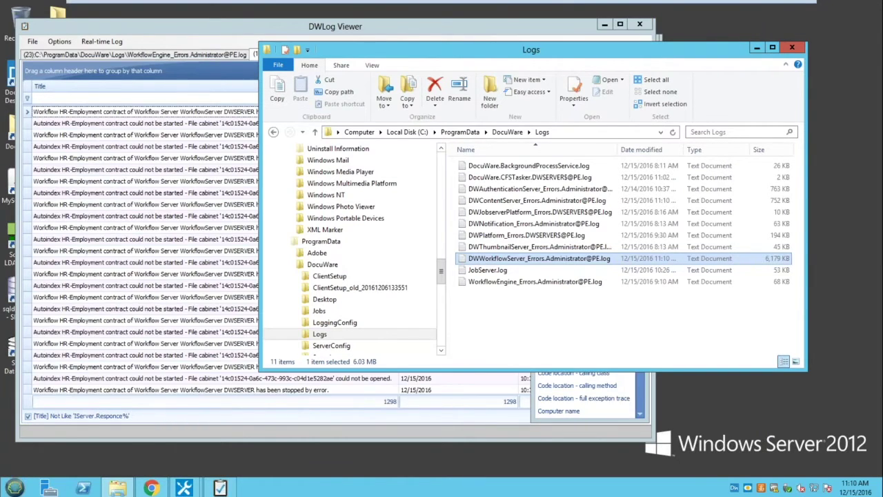
pyautogui.click(256, 91)
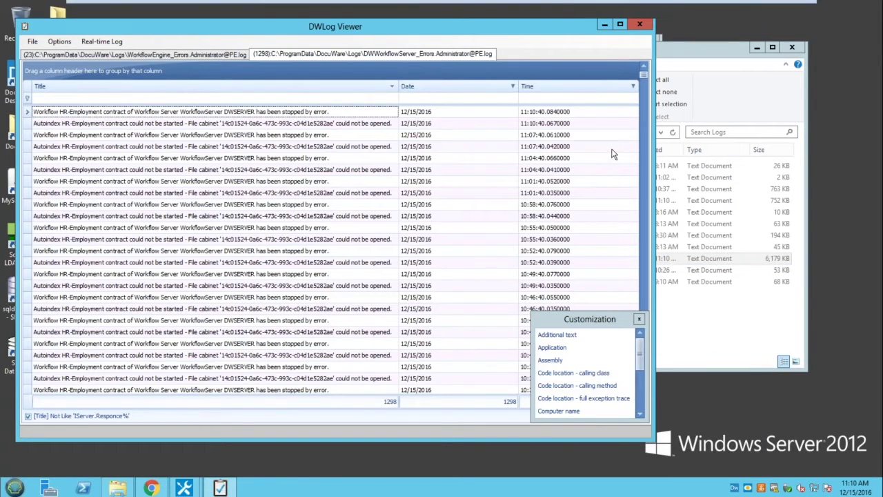
# - Inspect an Autoindex HR-Employment contract error and review the log's distinct error titles without filtering
pyautogui.click(222, 173)
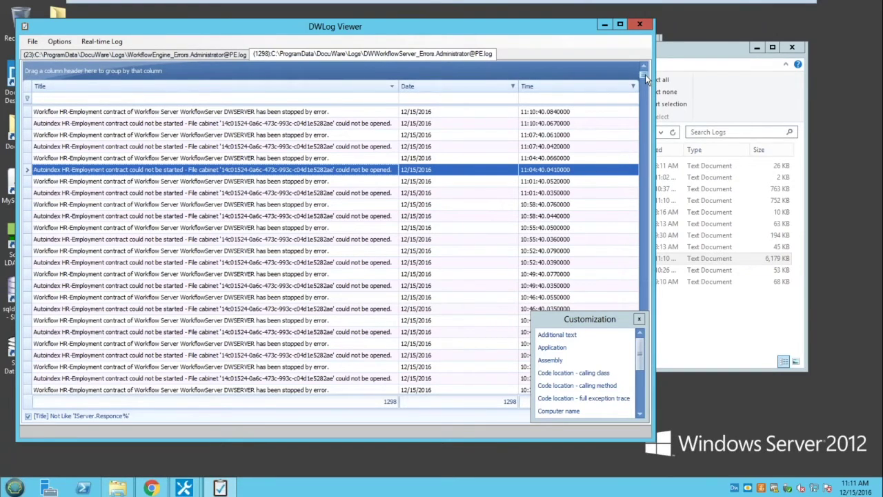
pyautogui.moveTo(645, 74); pyautogui.dragTo(642, 128)
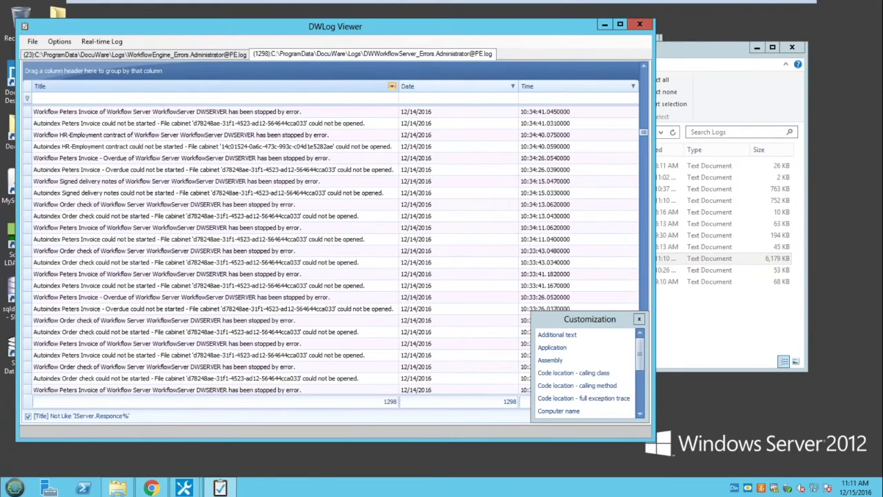
pyautogui.click(392, 86)
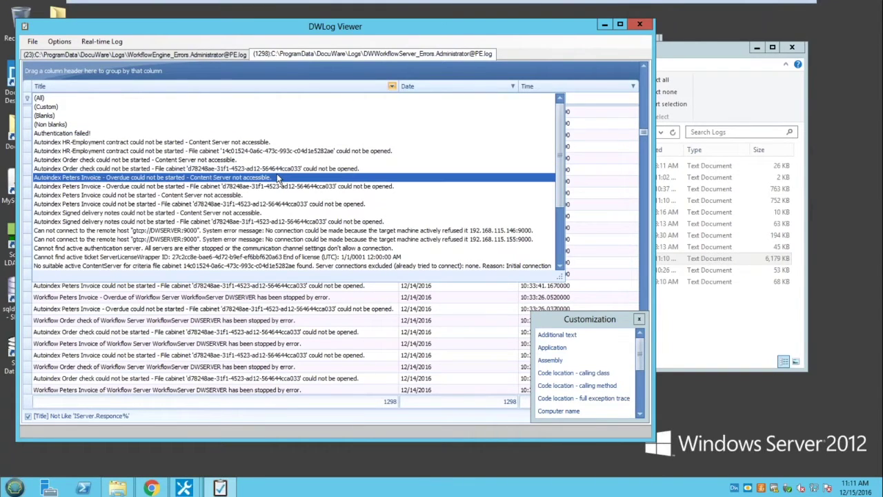
pyautogui.click(546, 66)
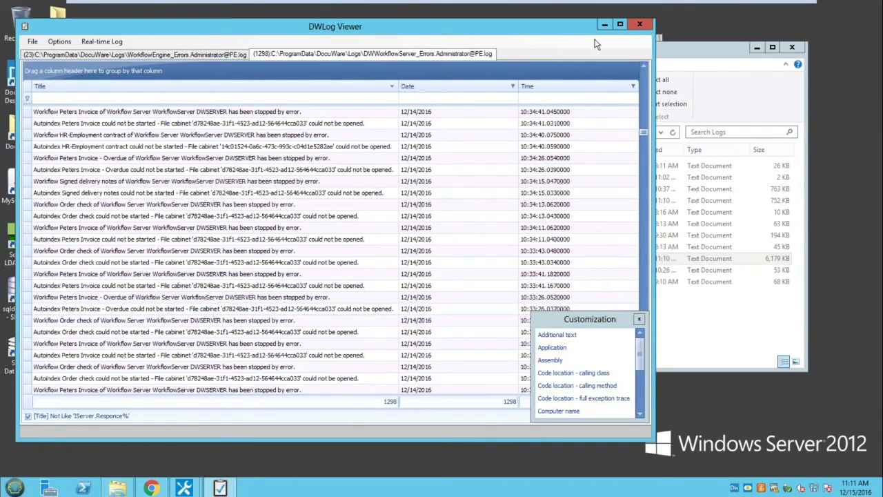
pyautogui.click(743, 110)
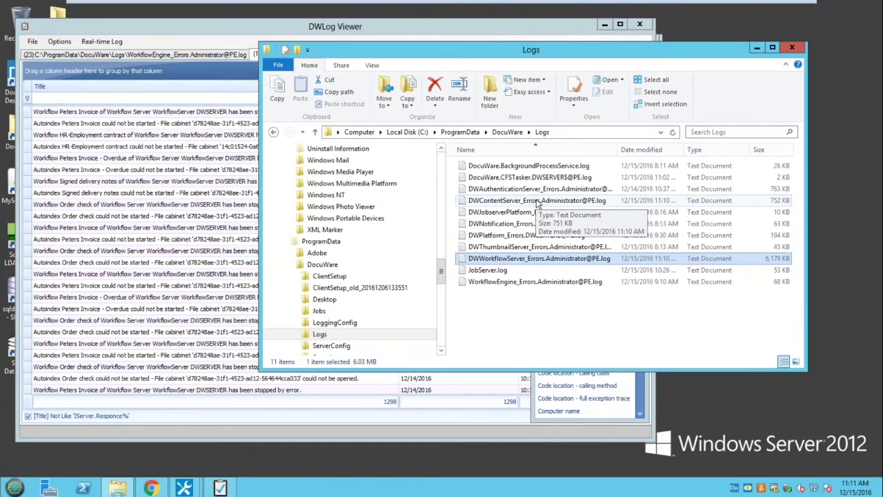
# - Launch Event Viewer via Start > Control Panel > Administrative Tools
pyautogui.click(15, 488)
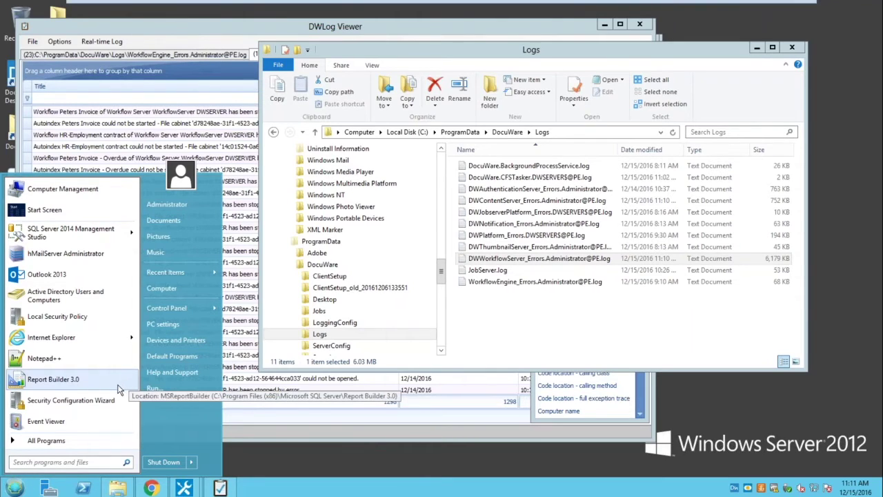
pyautogui.moveTo(186, 302)
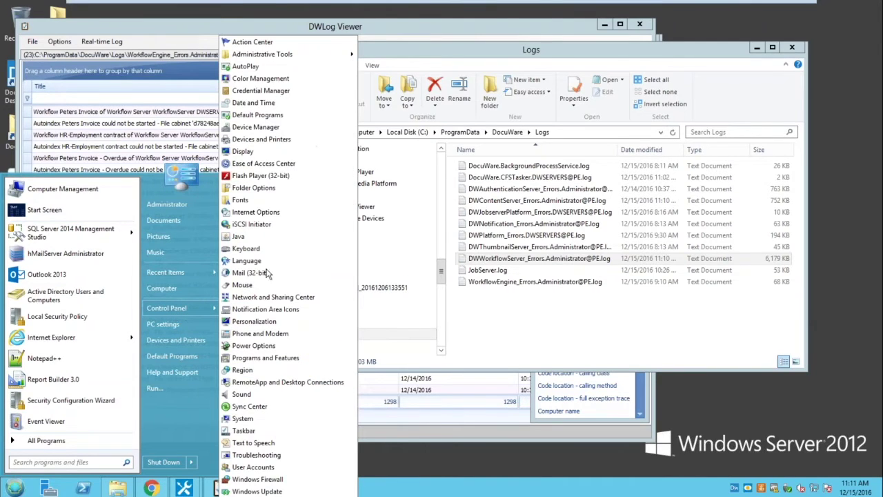
pyautogui.moveTo(315, 60)
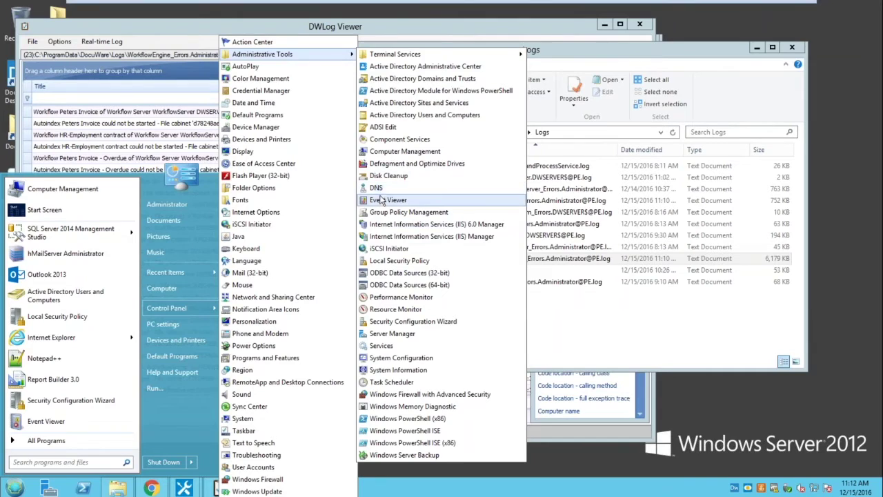
pyautogui.click(384, 200)
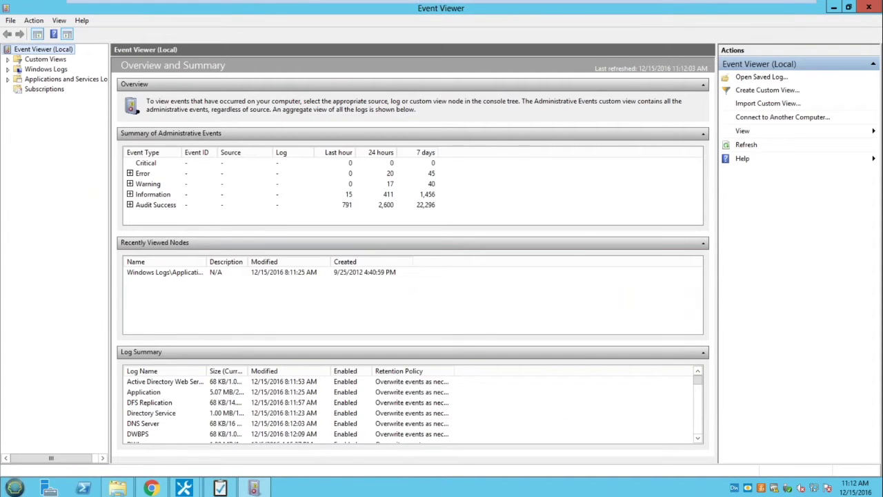
pyautogui.click(8, 70)
# - Read the Application log's MSSQLSERVER 18456 login failure for dwworkflowengine, then close Event Viewer
pyautogui.click(51, 80)
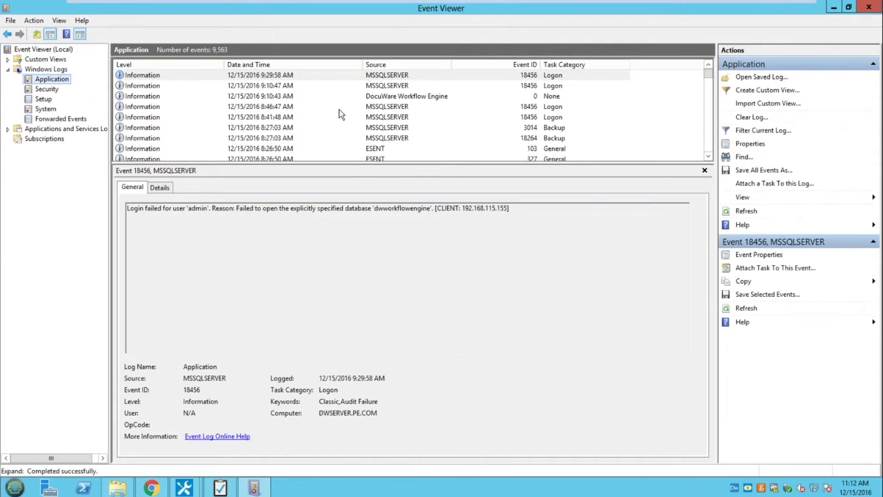
pyautogui.click(384, 76)
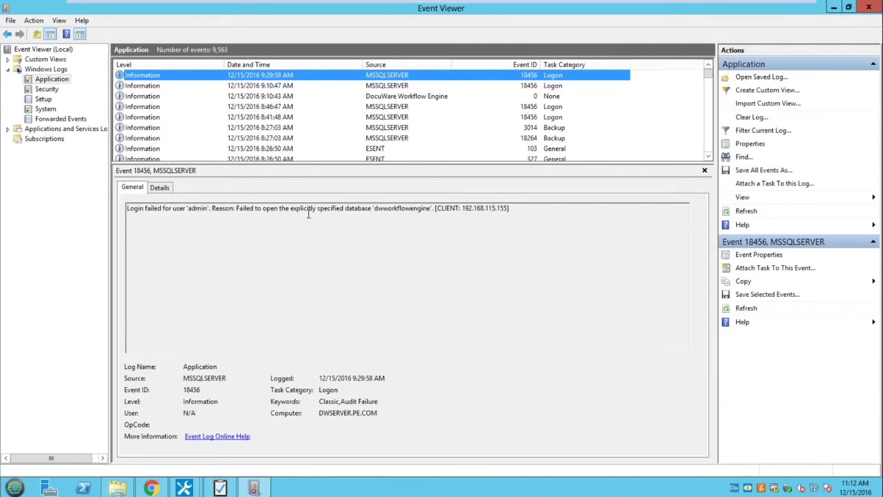
pyautogui.click(388, 208)
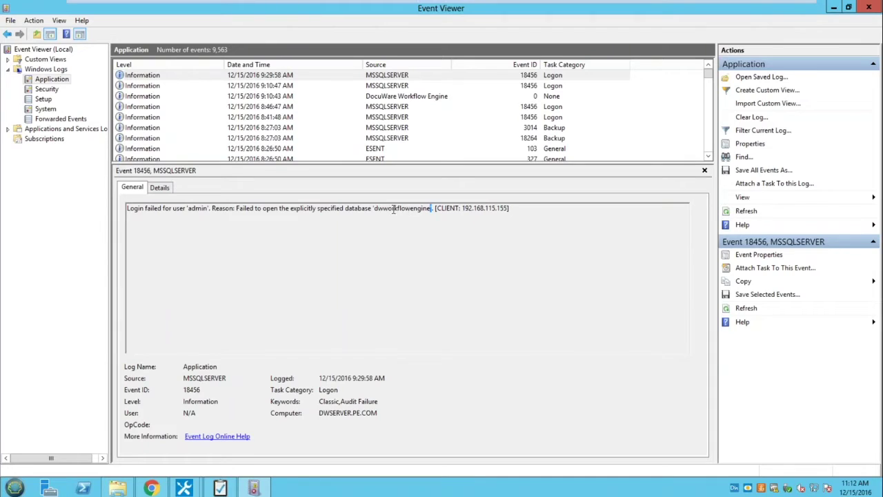
pyautogui.click(385, 75)
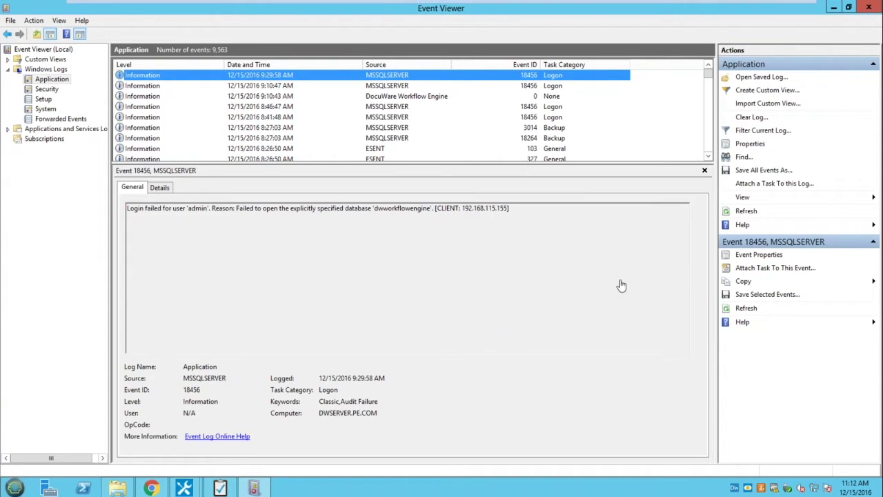
pyautogui.click(869, 8)
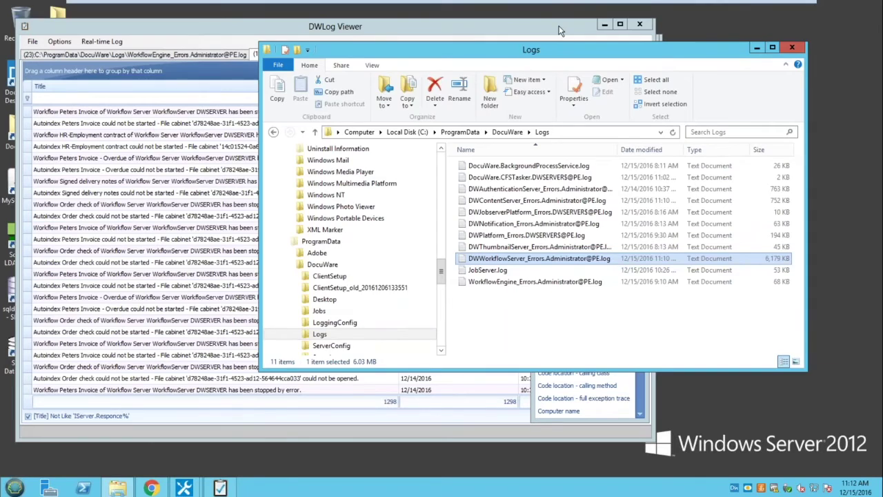
pyautogui.click(560, 30)
# - Close DWLog Viewer, the Logs folder window, and the System Debug Logging dialog
pyautogui.click(640, 25)
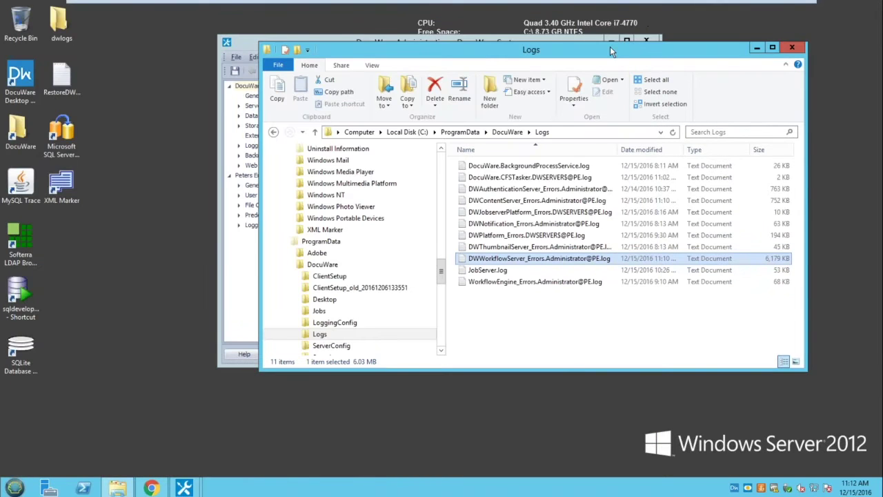
pyautogui.moveTo(415, 58); pyautogui.dragTo(314, 61)
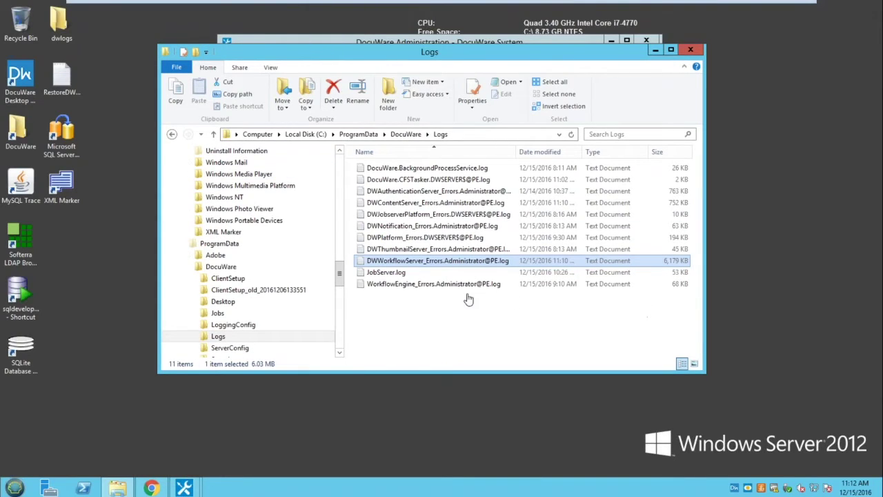
pyautogui.moveTo(341, 274); pyautogui.dragTo(341, 215)
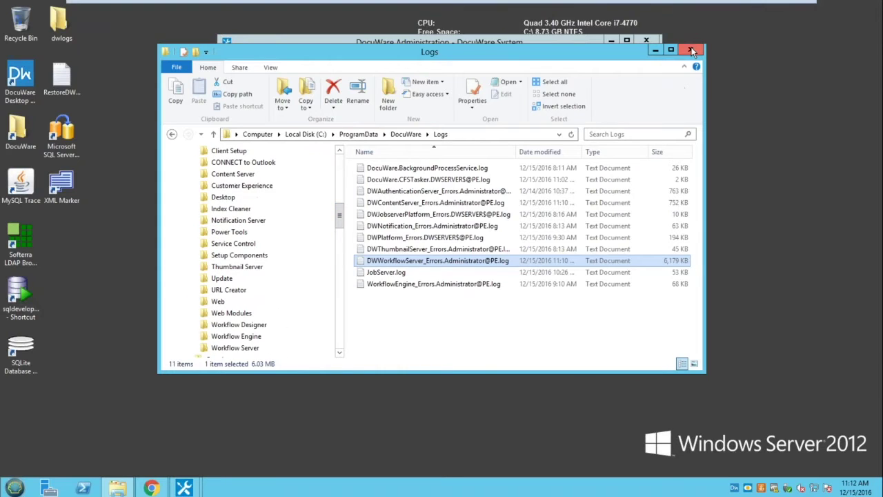
pyautogui.click(690, 49)
pyautogui.click(609, 73)
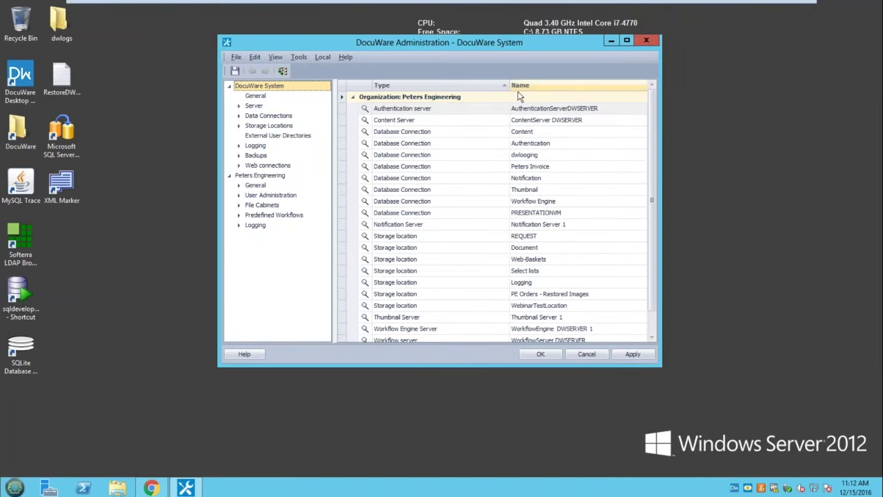
# - Launch LogCollector.Client.exe from C:\Program Files (x86)\DocuWare\Desktop\LogCollector
pyautogui.click(118, 487)
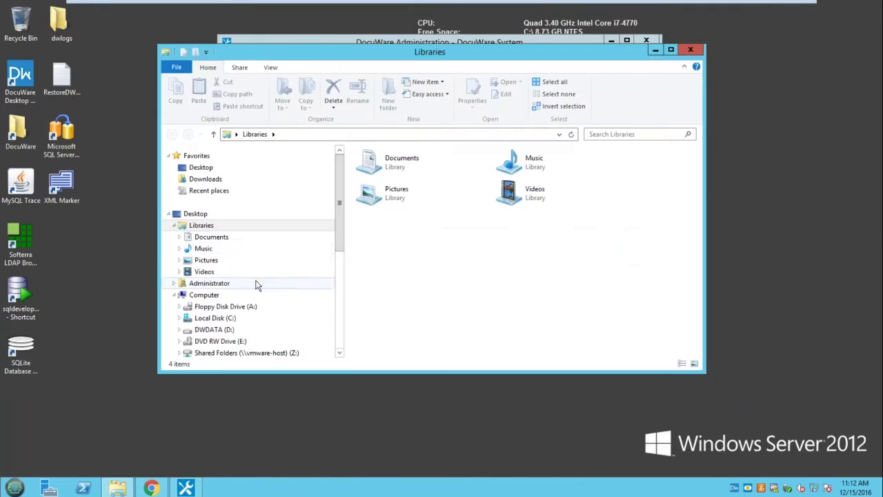
pyautogui.click(228, 319)
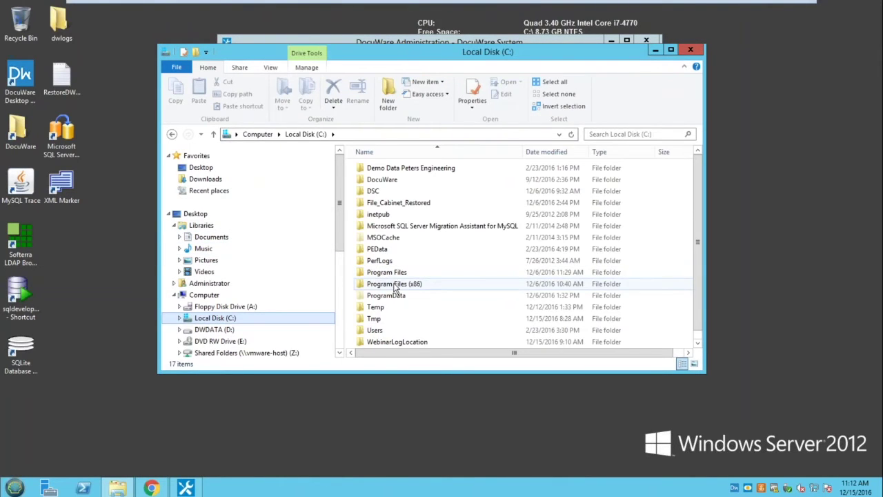
pyautogui.doubleClick(391, 284)
pyautogui.doubleClick(388, 192)
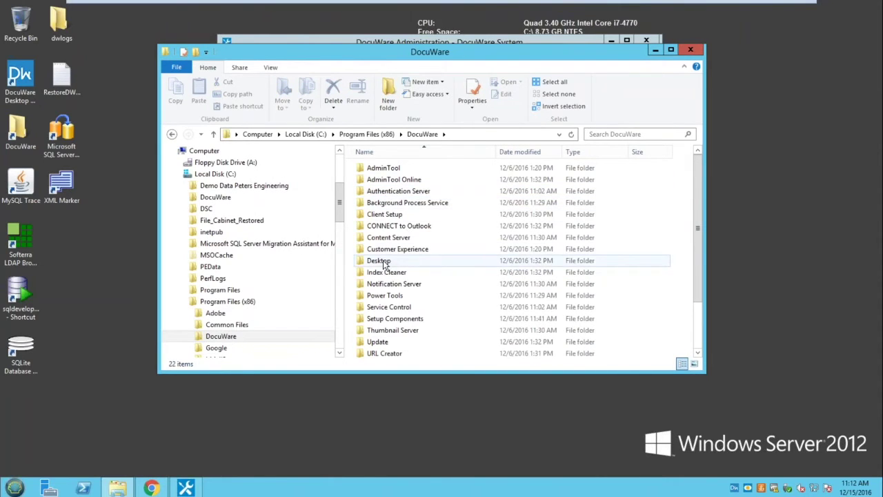
pyautogui.doubleClick(384, 263)
pyautogui.click(389, 297)
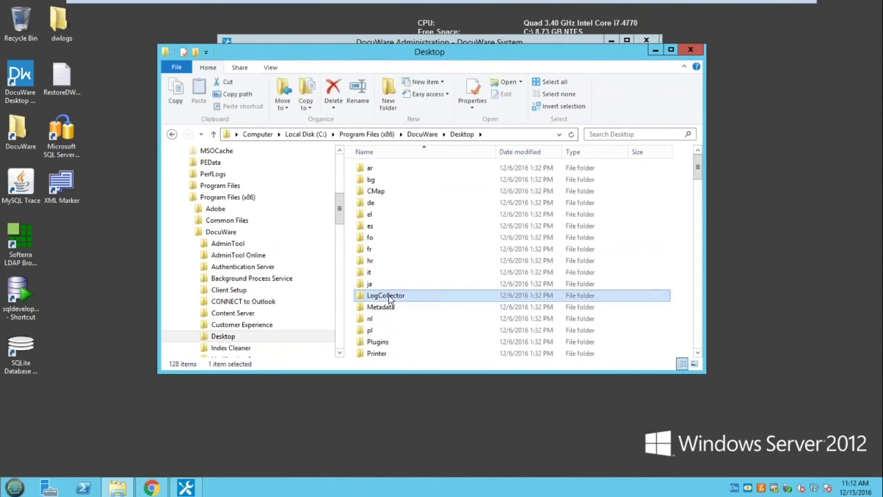
pyautogui.doubleClick(389, 297)
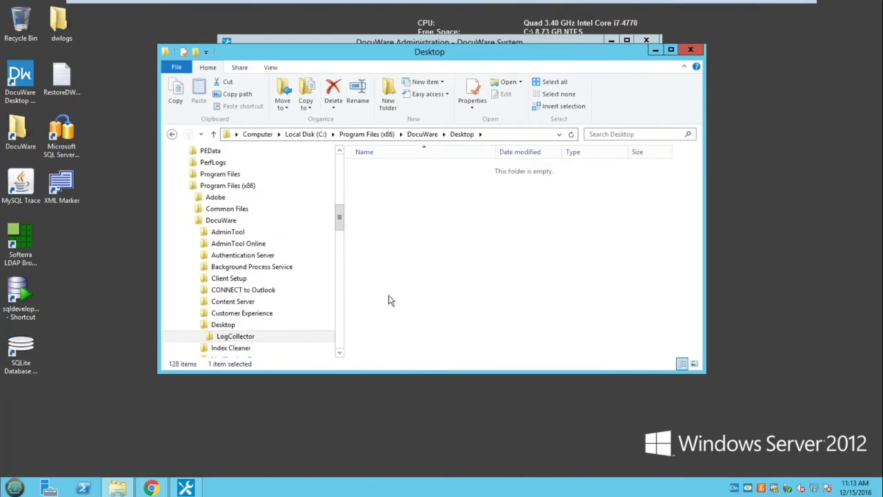
pyautogui.click(417, 299)
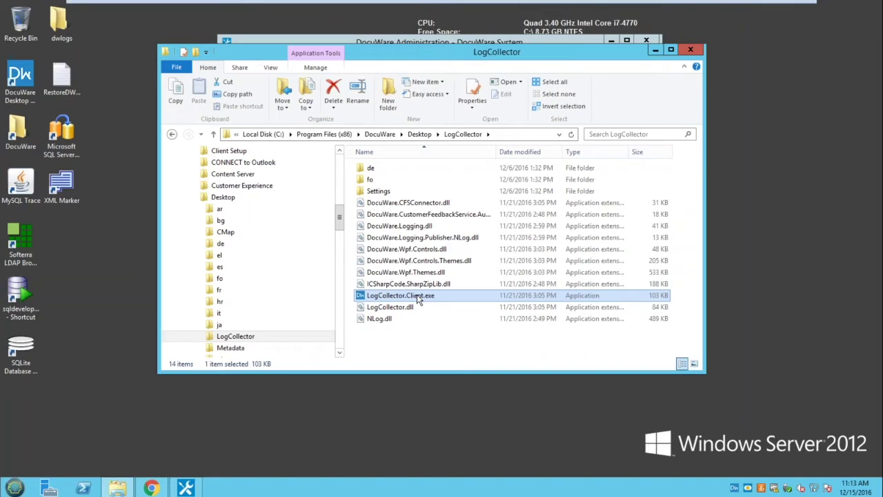
pyautogui.doubleClick(417, 299)
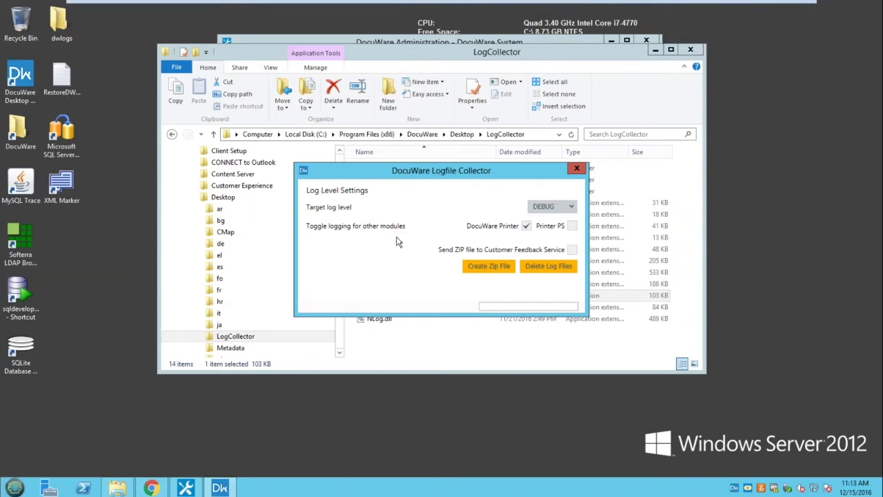
pyautogui.click(578, 171)
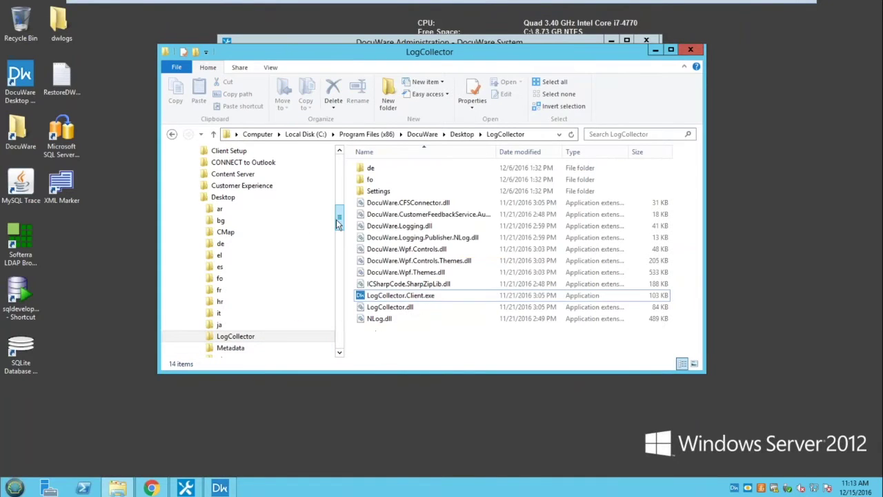
# - Go to the desktop's dwlogs folder and open its LogData folder
pyautogui.scroll(10, 338, 224)
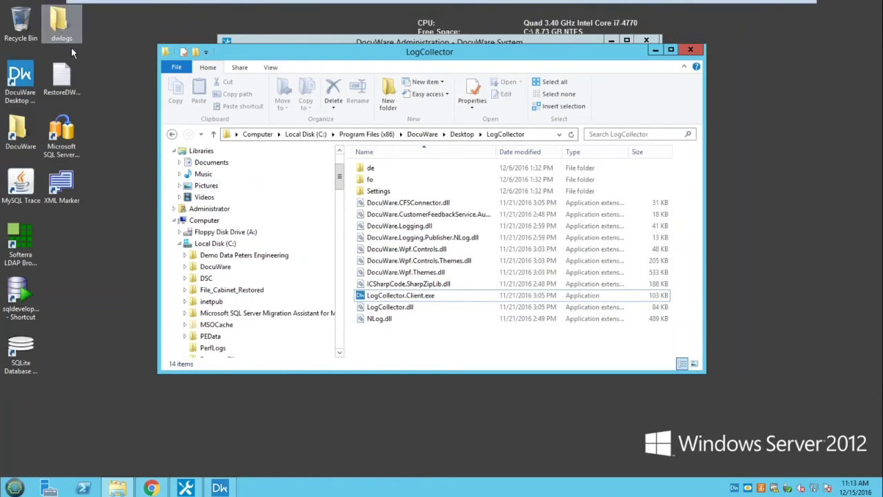
pyautogui.scroll(3, 207, 180)
pyautogui.click(200, 167)
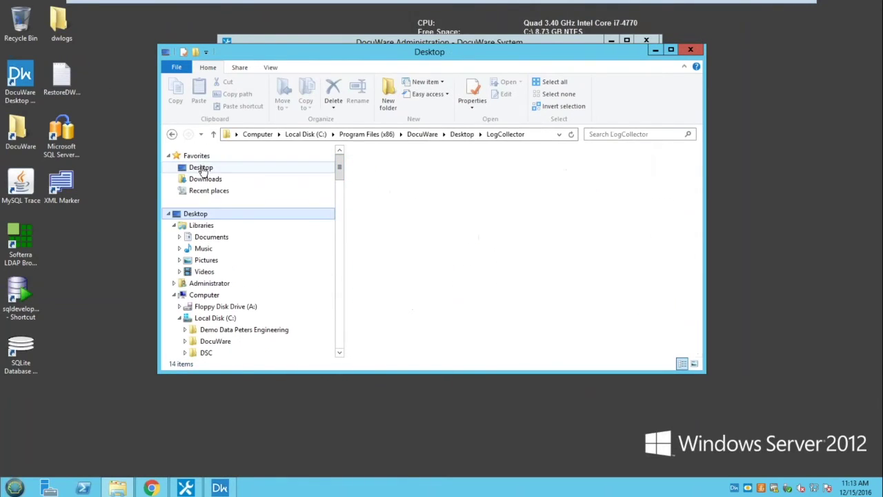
pyautogui.doubleClick(397, 284)
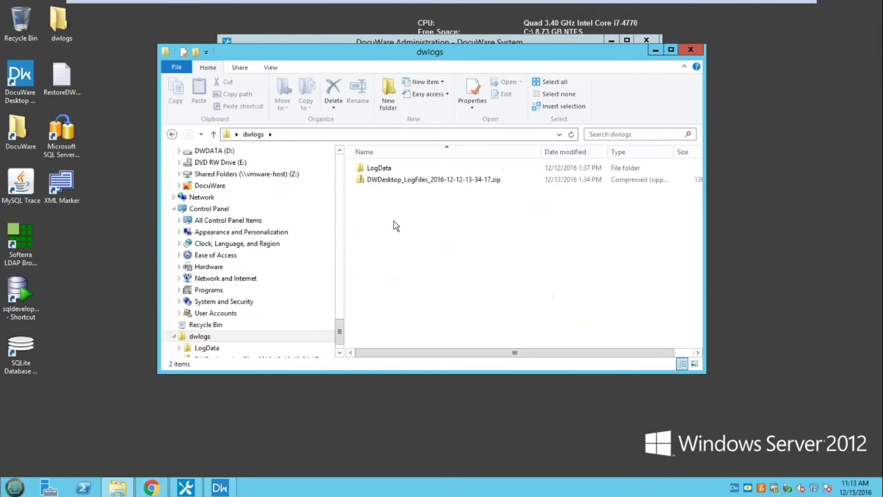
pyautogui.click(409, 184)
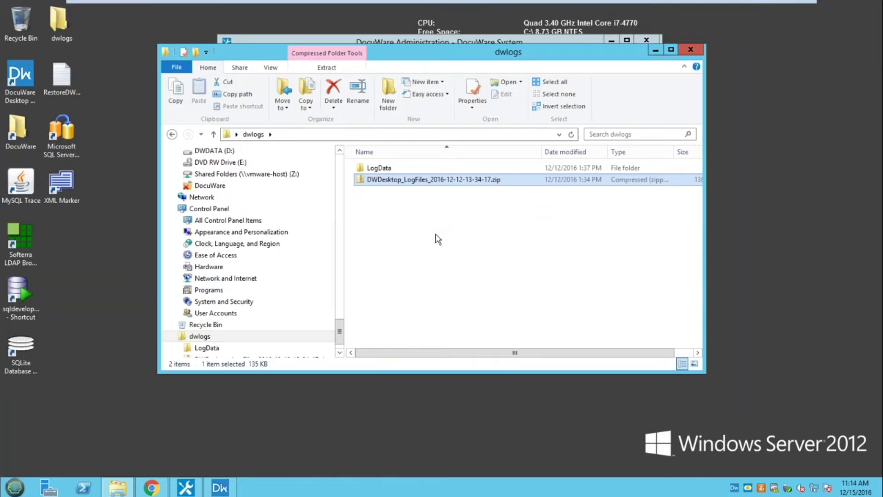
pyautogui.doubleClick(382, 169)
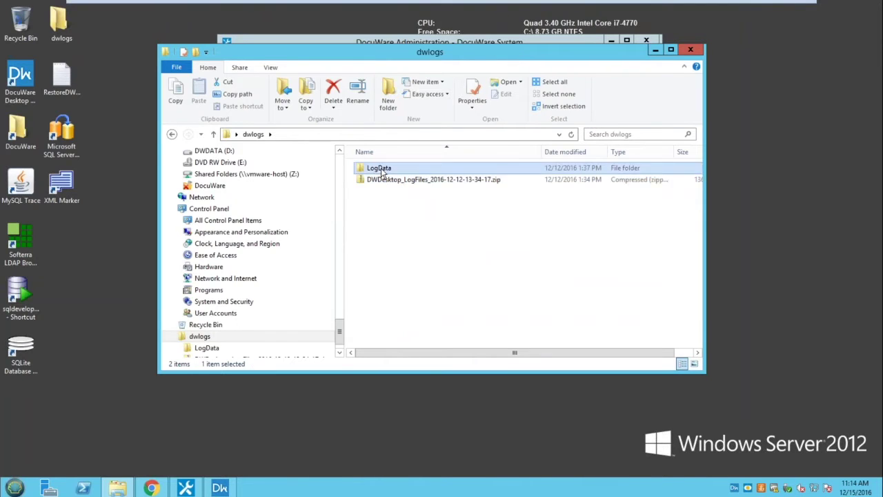
# - Look inside the DocuWare CaptureService, Desktop and Printer log subfolders
pyautogui.doubleClick(403, 169)
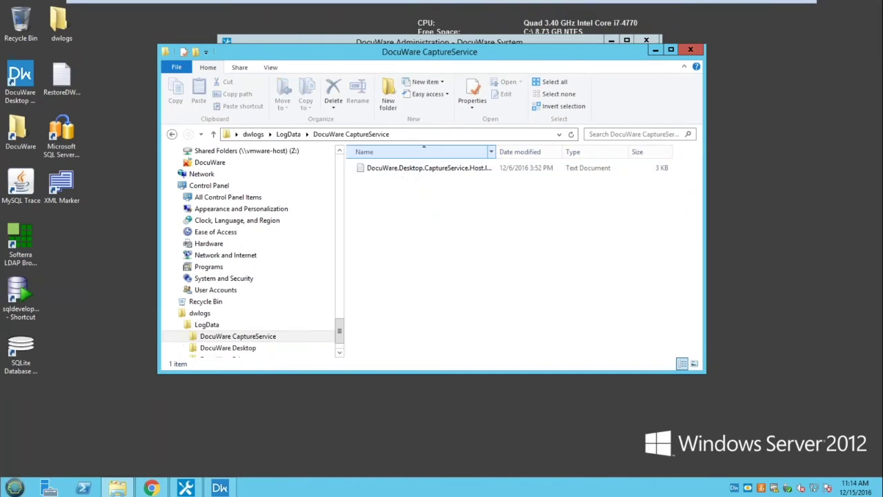
pyautogui.click(172, 134)
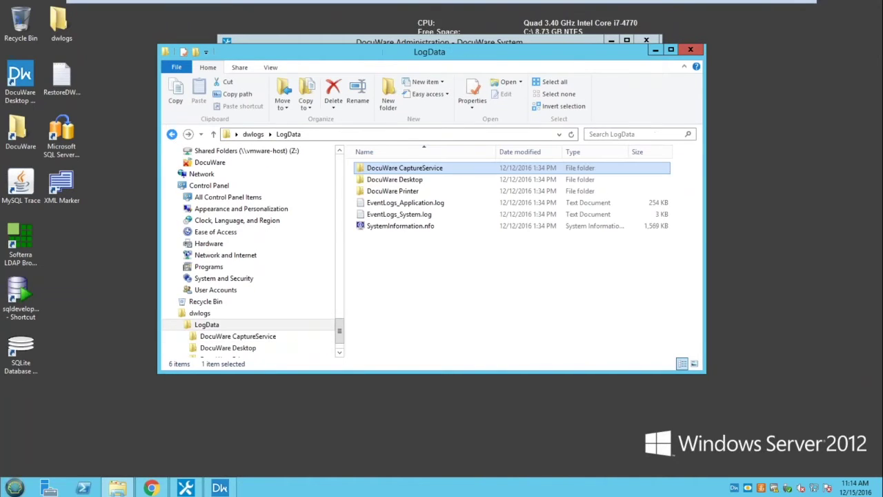
pyautogui.doubleClick(414, 181)
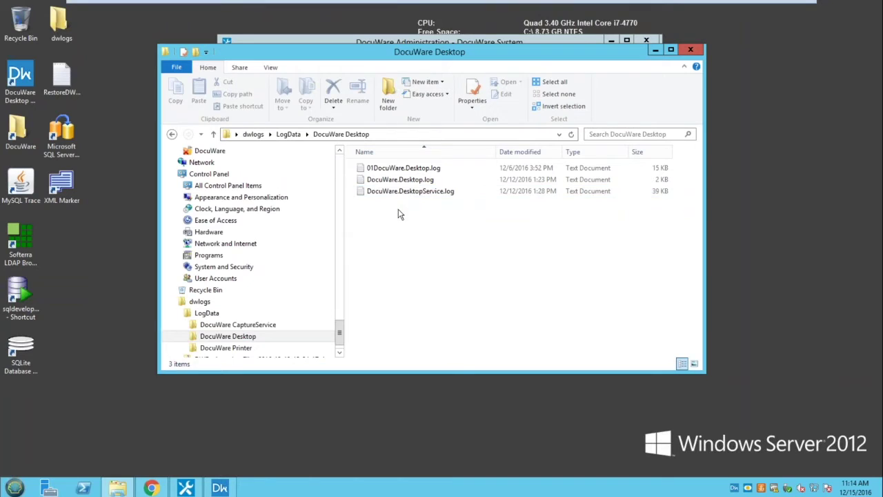
pyautogui.click(414, 195)
pyautogui.press('BackSpace')
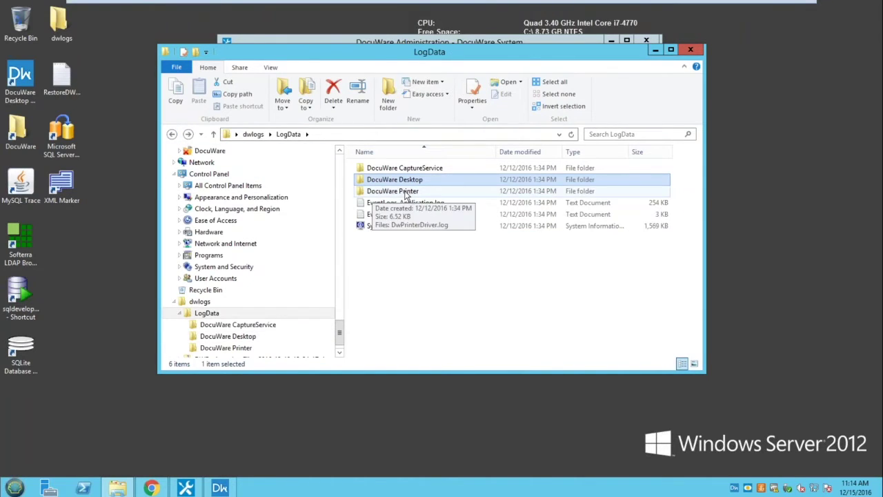
pyautogui.doubleClick(406, 195)
pyautogui.click(171, 135)
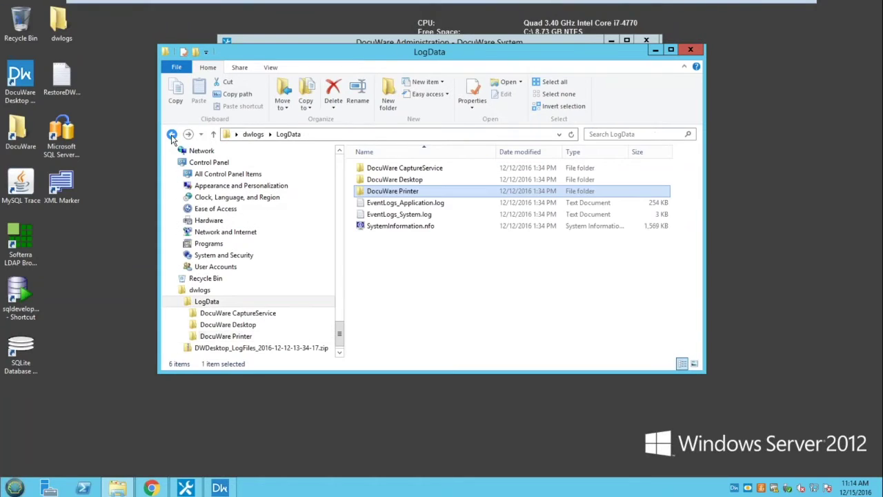
# - Select EventLogs_Application.log, EventLogs_System.log and SystemInformation.nfo in turn
pyautogui.click(412, 255)
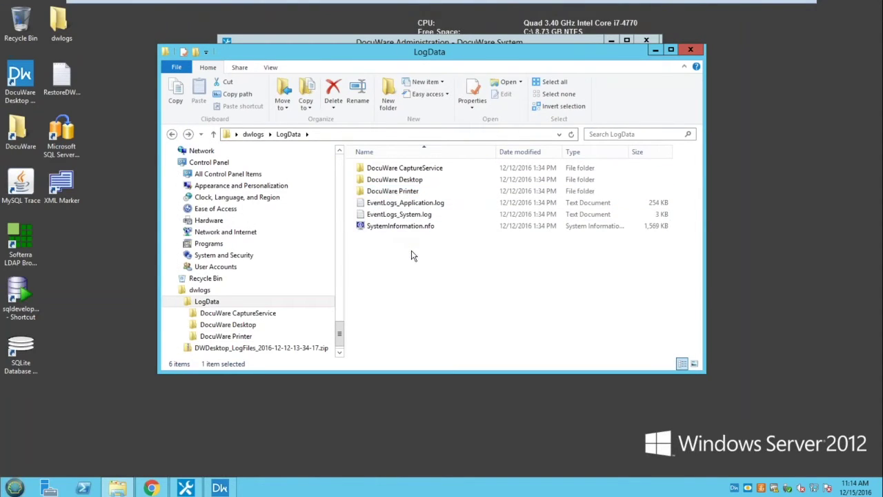
pyautogui.click(419, 205)
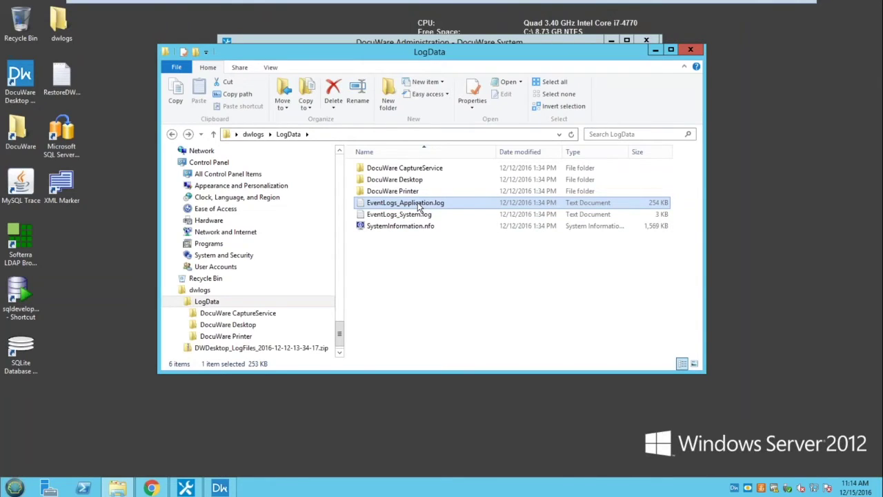
pyautogui.click(415, 218)
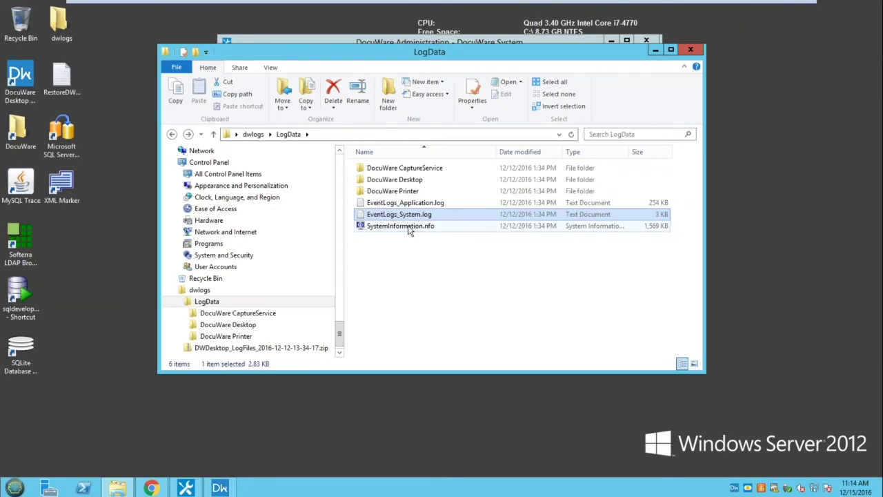
pyautogui.click(409, 229)
# - Check SystemInformation.nfo's Hardware Resources and processor entries, then close it and the LogData window
pyautogui.doubleClick(408, 229)
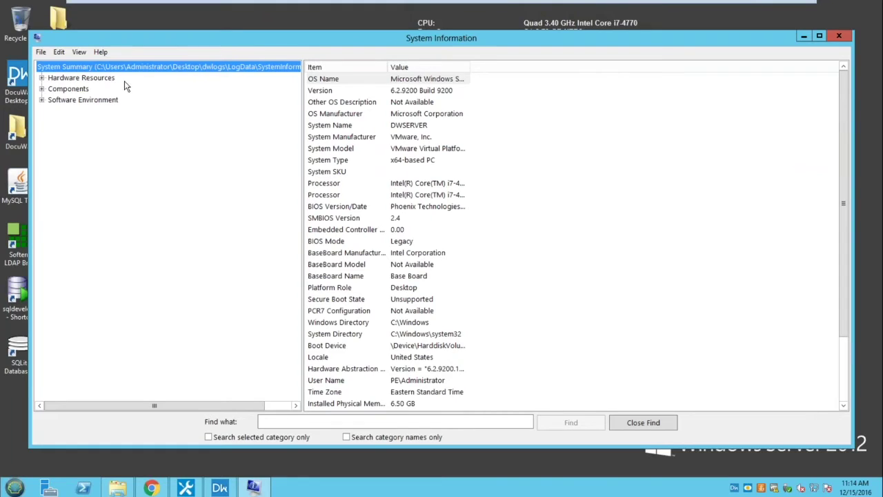
pyautogui.click(102, 79)
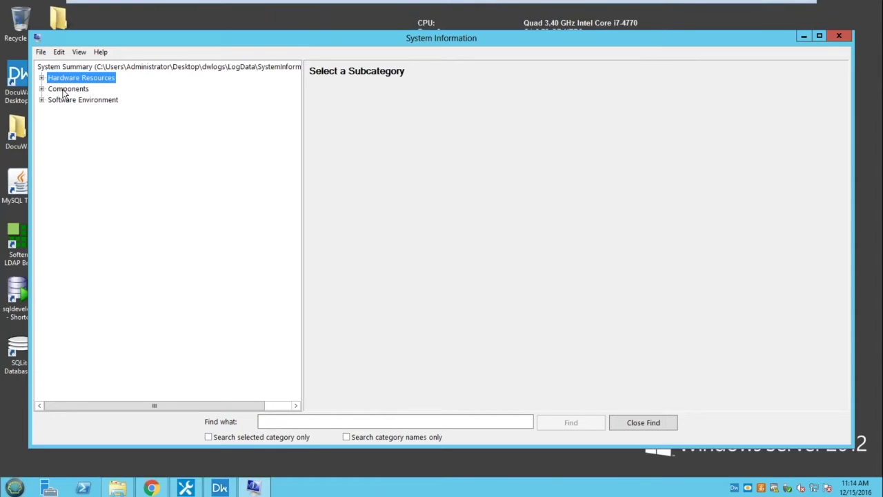
pyautogui.click(78, 69)
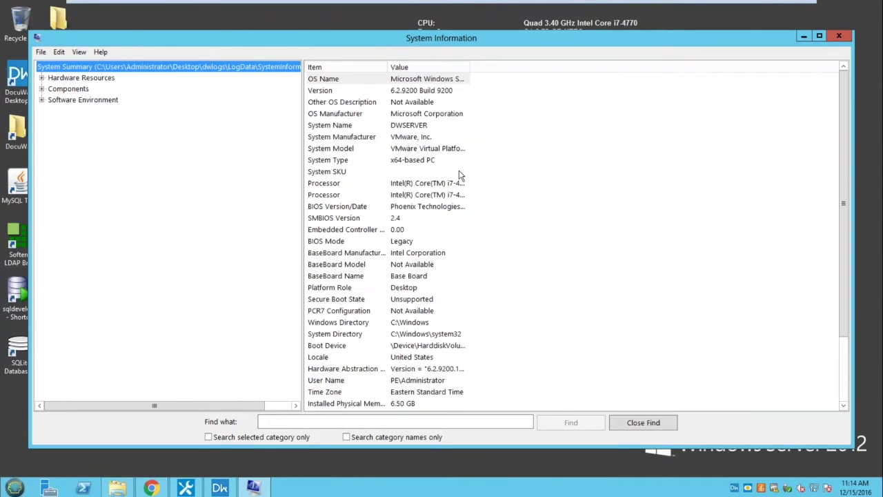
pyautogui.click(450, 187)
pyautogui.scroll(-2, 452, 192)
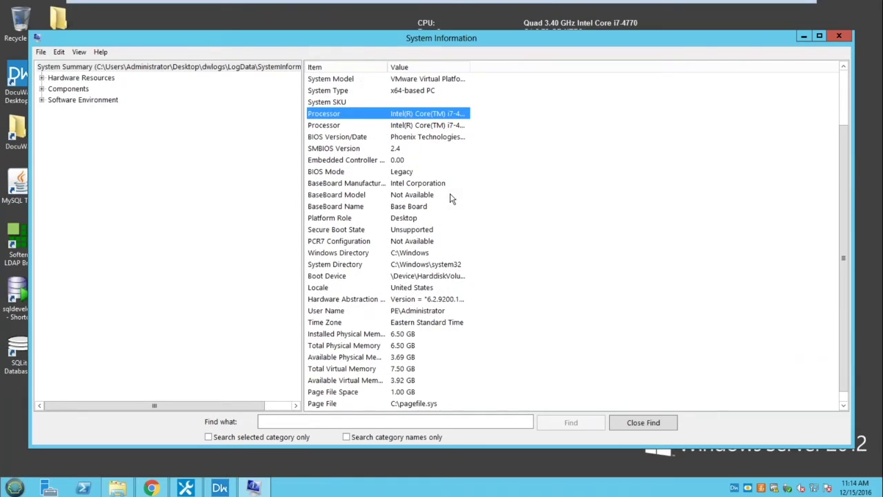
pyautogui.scroll(-1, 450, 203)
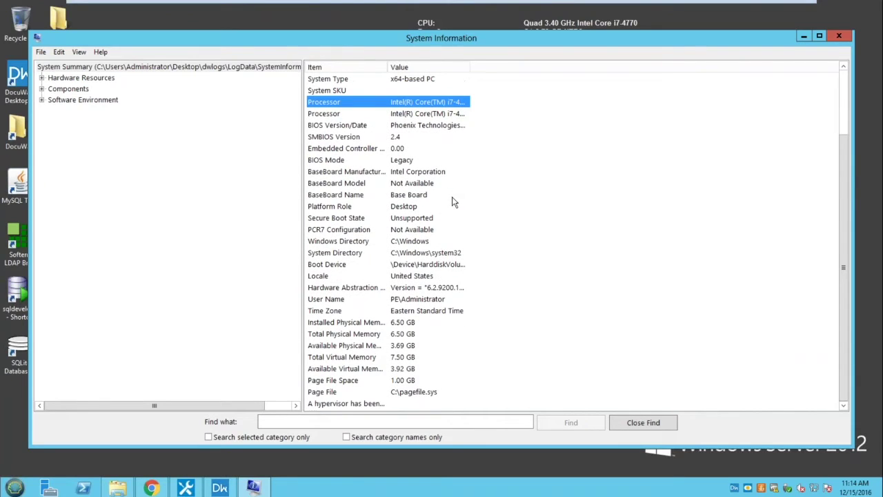
pyautogui.click(840, 36)
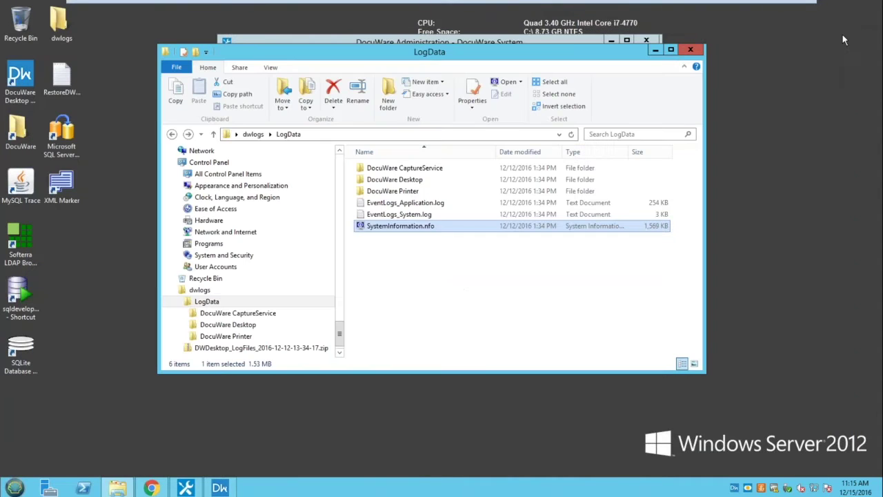
pyautogui.click(690, 50)
# - Close the Logfile Collector, enlarge the Administration window, and list Peters Engineering's logging agents
pyautogui.click(577, 169)
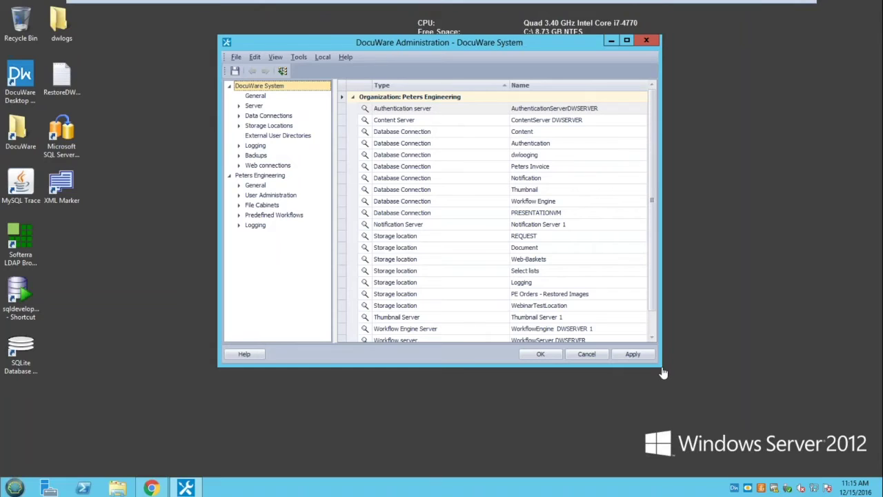
pyautogui.moveTo(661, 367); pyautogui.dragTo(649, 414)
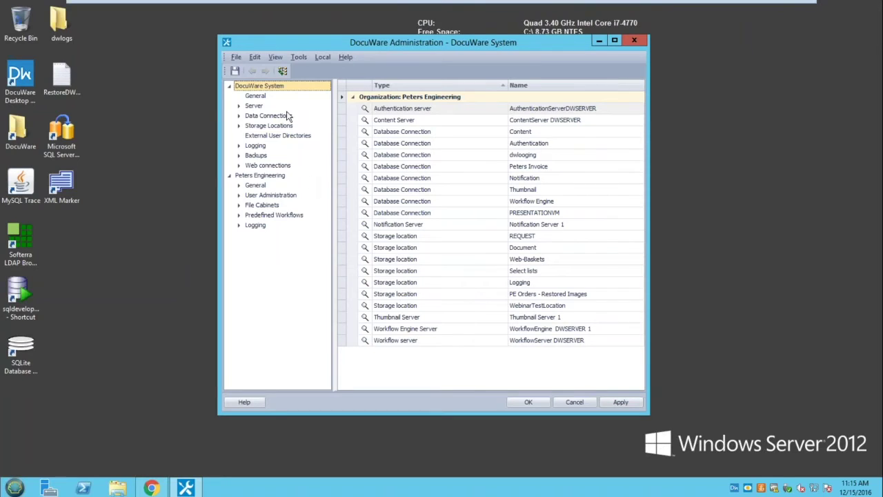
pyautogui.click(259, 175)
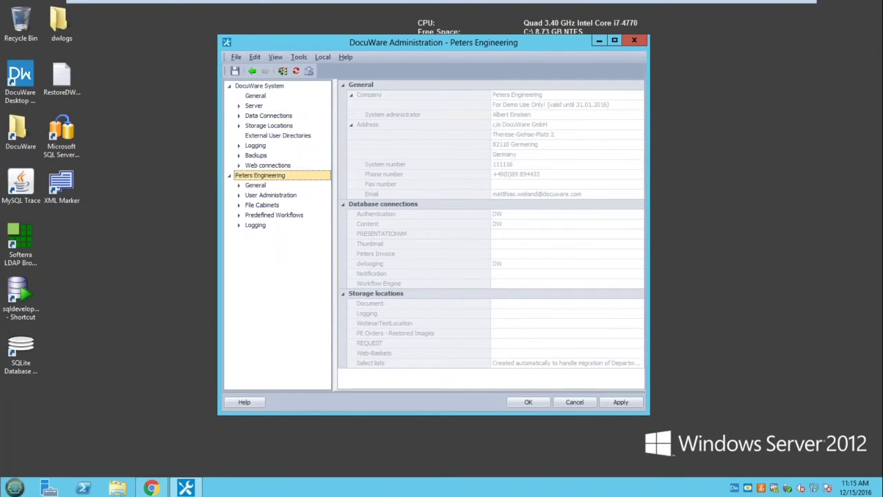
pyautogui.click(249, 226)
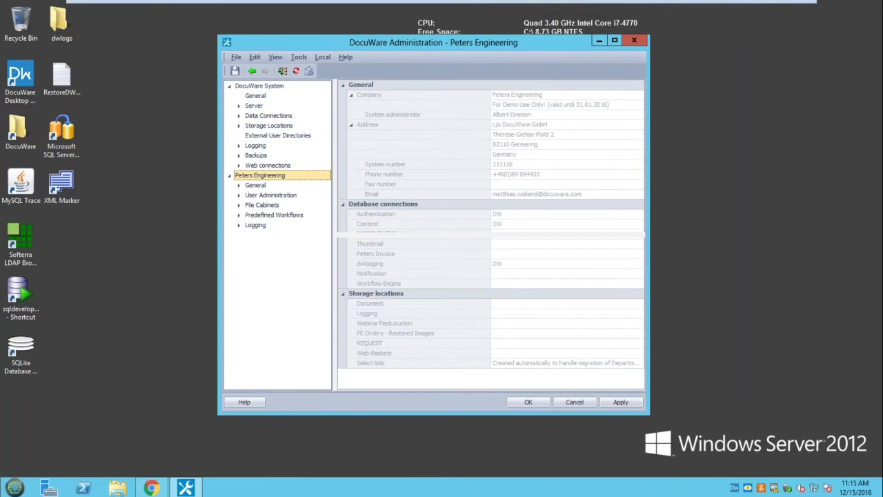
pyautogui.click(275, 236)
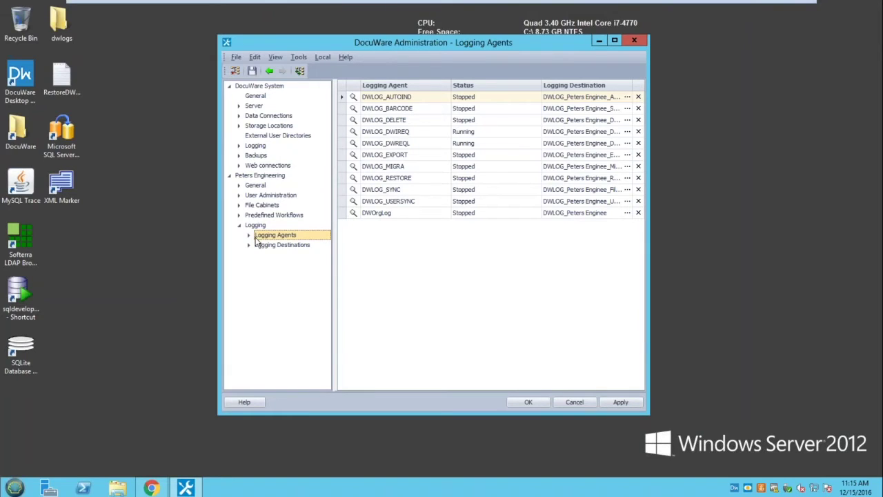
pyautogui.click(269, 177)
pyautogui.click(271, 235)
# - Expand the Document Pool file cabinet's Options down to its Logging settings
pyautogui.click(239, 207)
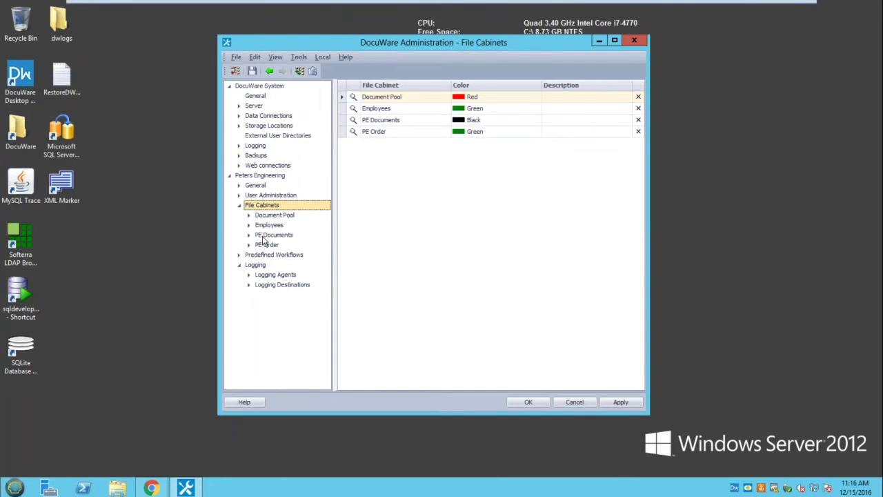
pyautogui.click(252, 216)
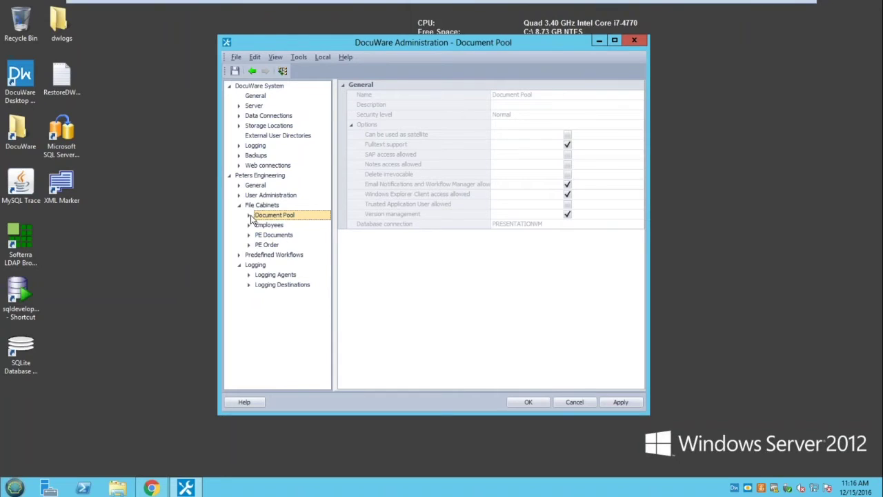
pyautogui.click(250, 215)
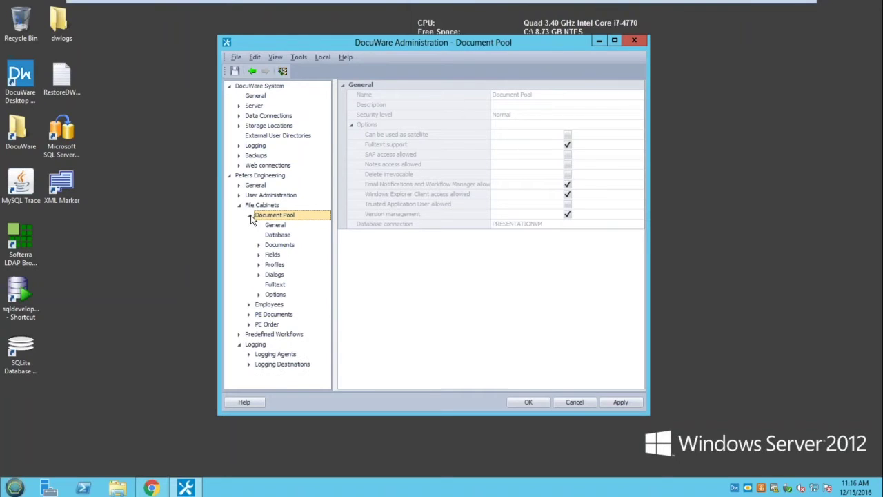
pyautogui.click(275, 295)
pyautogui.click(259, 295)
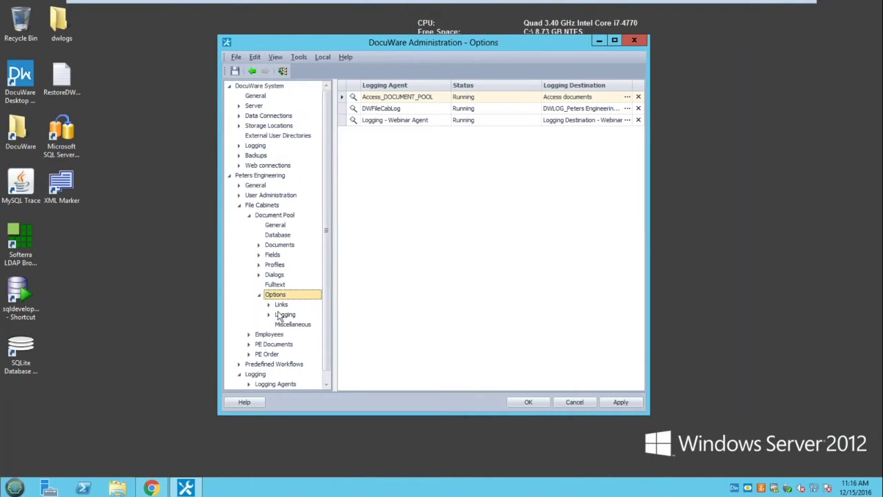
pyautogui.click(285, 315)
pyautogui.click(269, 315)
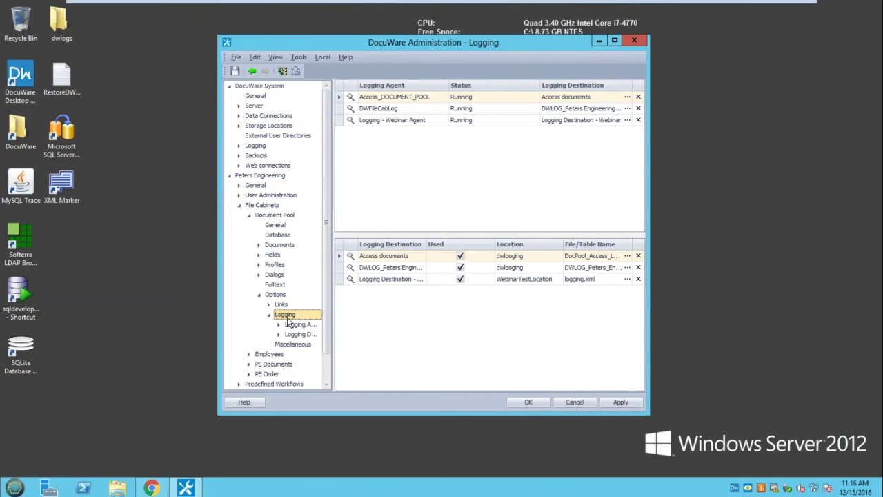
# - Open Logging - Webinar Agent to review its Debug level and Webinar destination
pyautogui.moveTo(330, 310); pyautogui.dragTo(379, 306)
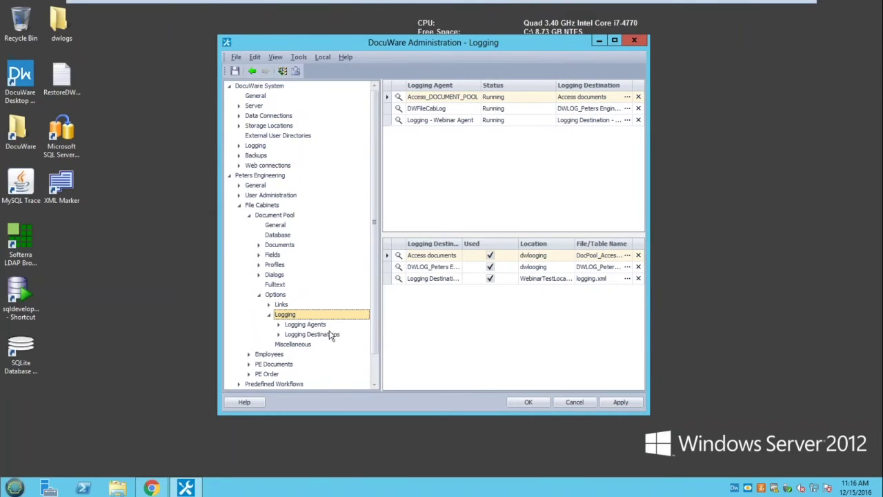
pyautogui.click(305, 324)
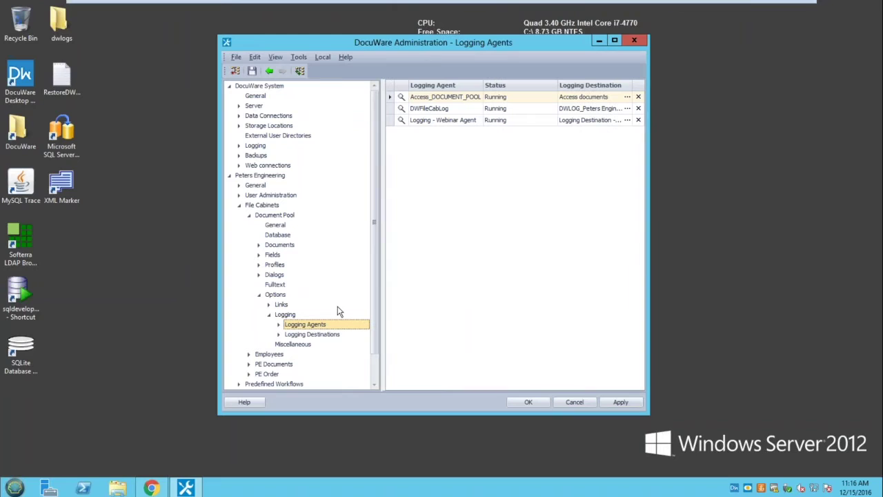
pyautogui.click(278, 325)
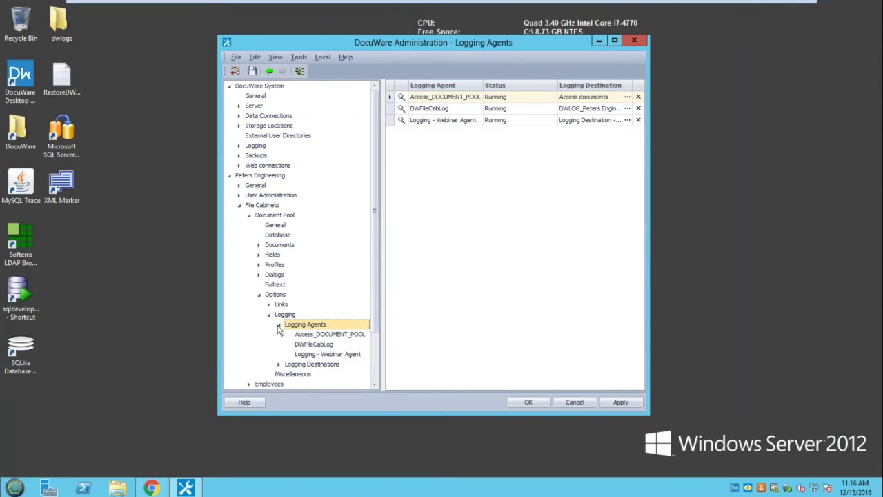
pyautogui.click(338, 355)
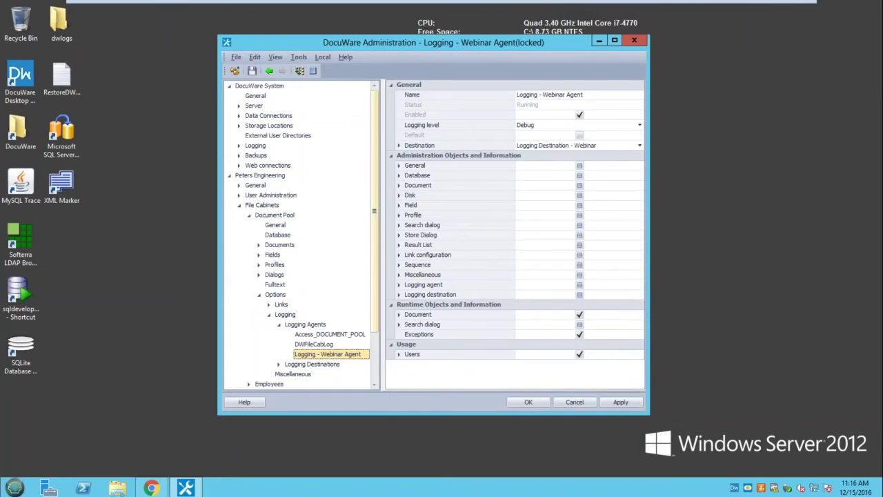
pyautogui.moveTo(376, 226); pyautogui.dragTo(376, 284)
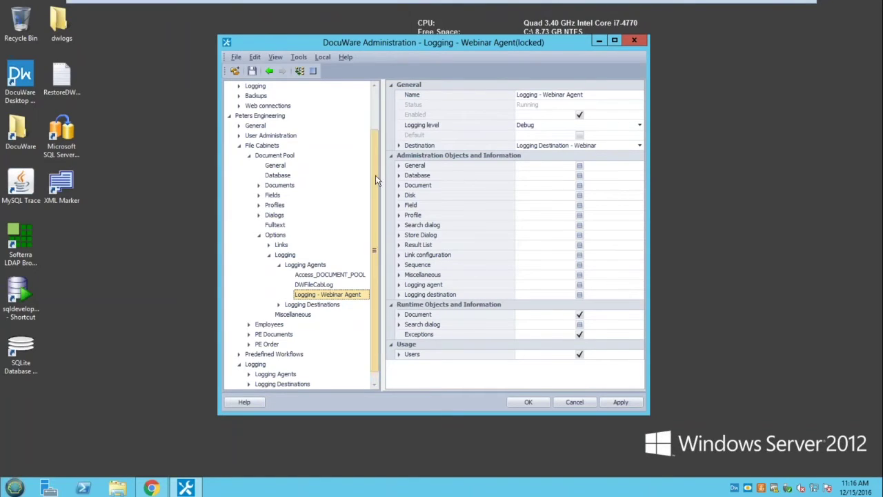
pyautogui.scroll(2, 375, 173)
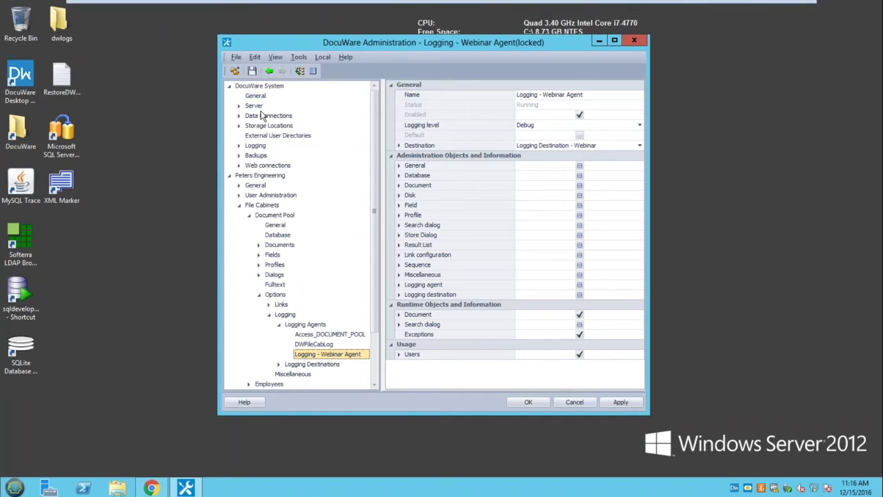
# - Review the system's data connections and storage locations
pyautogui.click(256, 117)
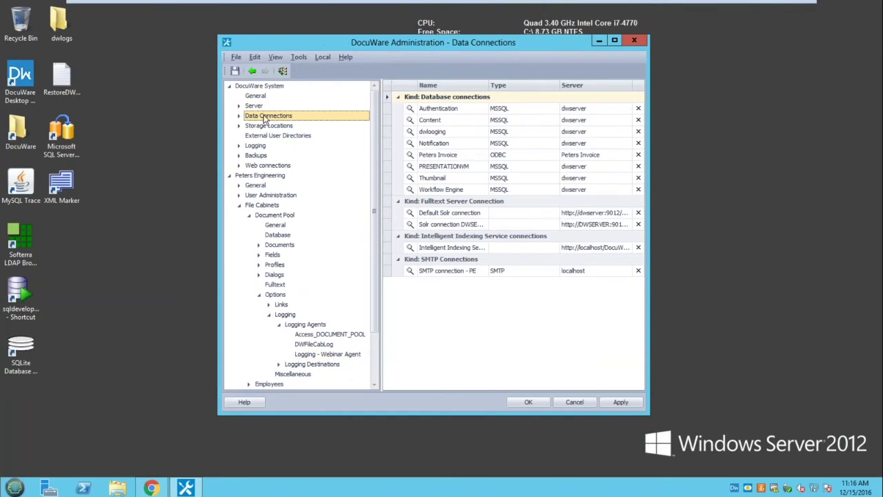
pyautogui.click(270, 126)
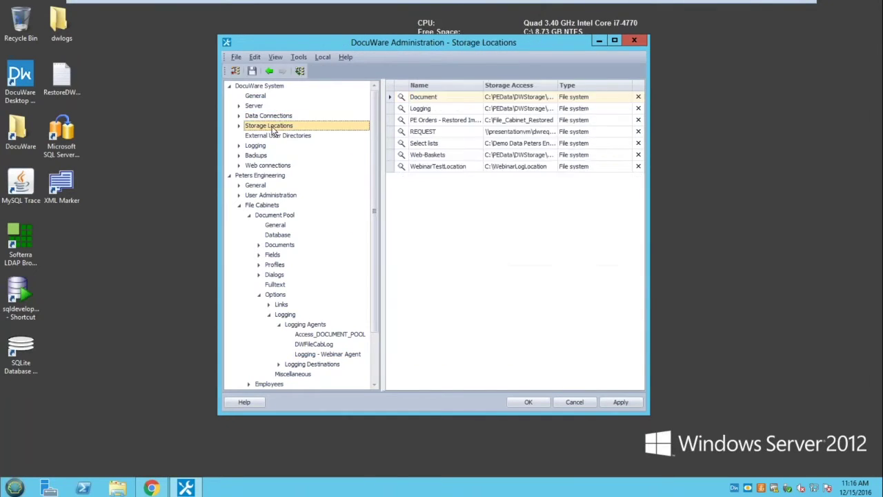
pyautogui.scroll(-2, 315, 238)
# - Inspect Logging Destination - Webinar, then return to the Document Pool's logging agents list
pyautogui.click(312, 306)
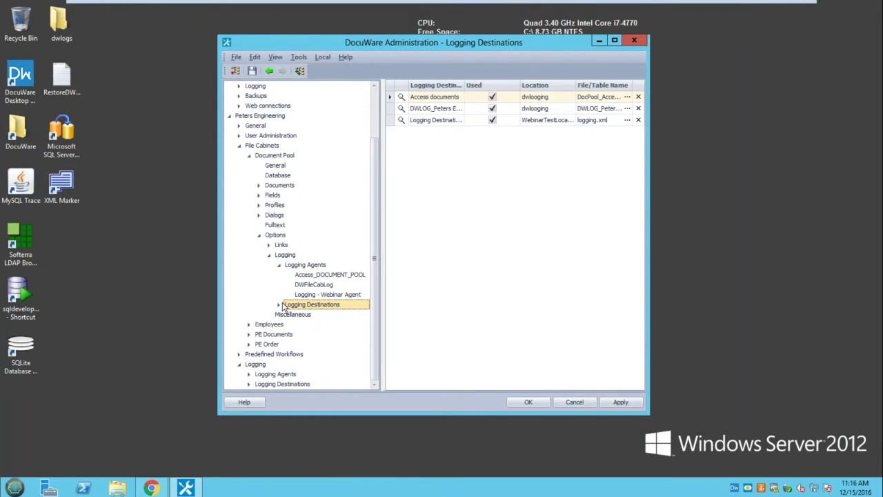
pyautogui.click(279, 305)
pyautogui.click(334, 335)
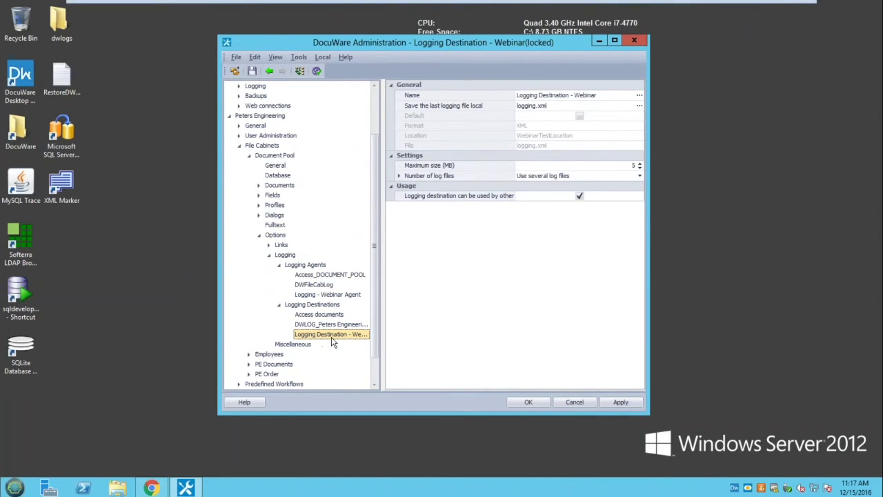
pyautogui.click(306, 265)
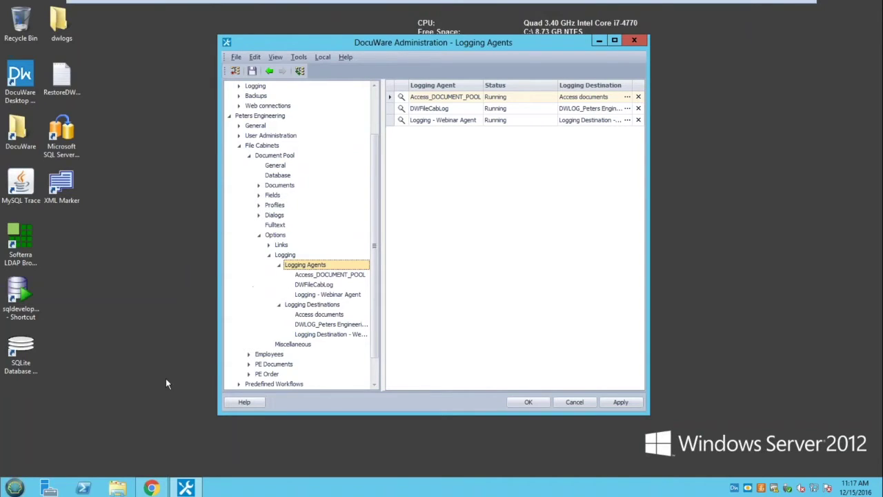
pyautogui.click(151, 487)
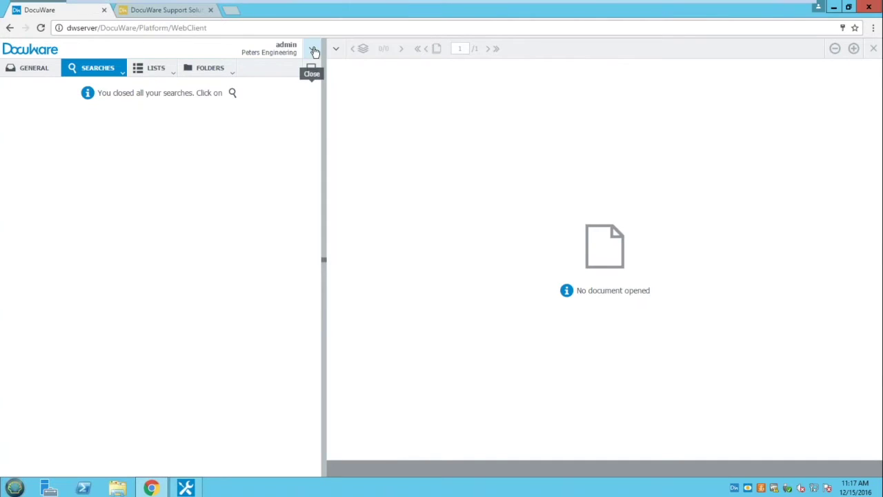
# - Run the Document Pool - Enhanced search and delete the first result document
pyautogui.click(123, 75)
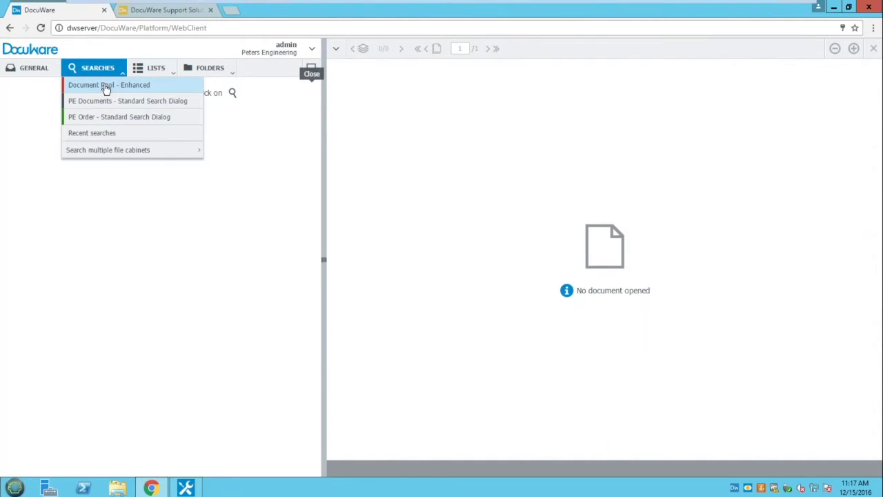
pyautogui.click(104, 87)
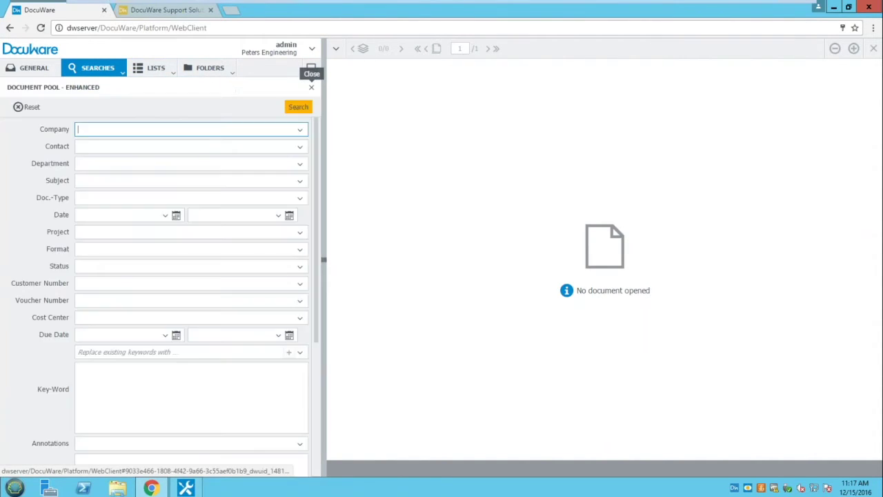
pyautogui.click(299, 106)
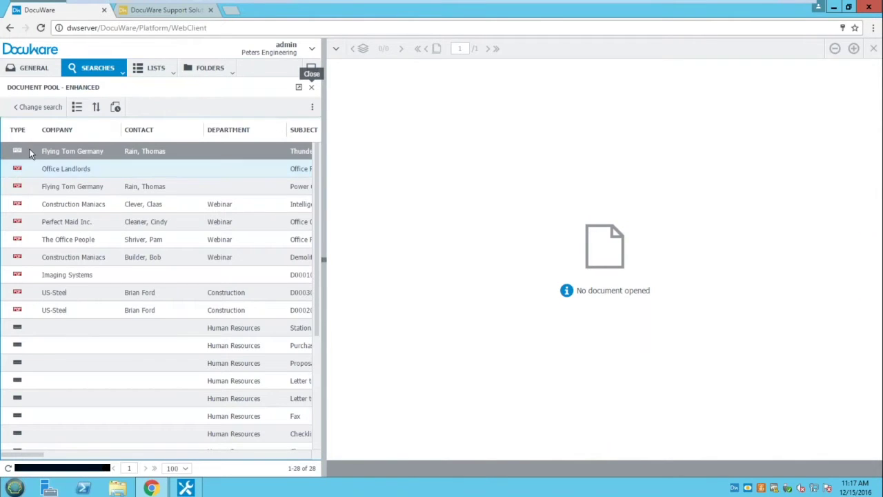
pyautogui.rightClick(36, 148)
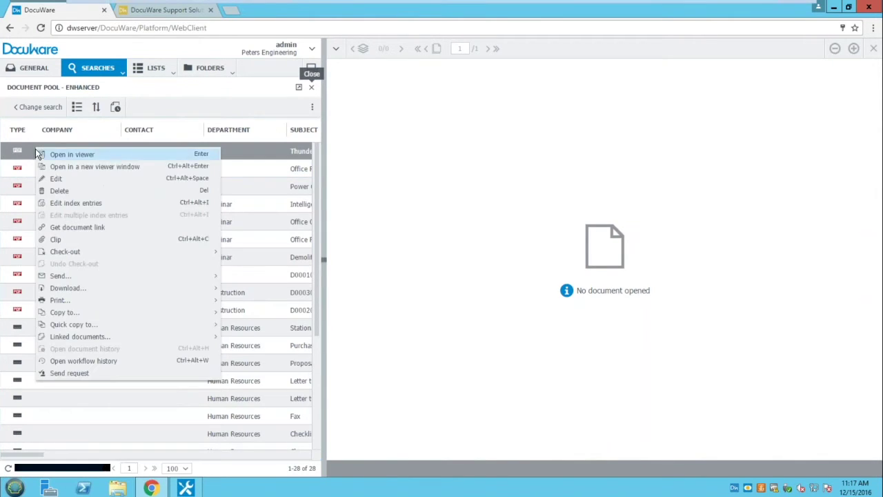
pyautogui.click(60, 191)
pyautogui.click(425, 261)
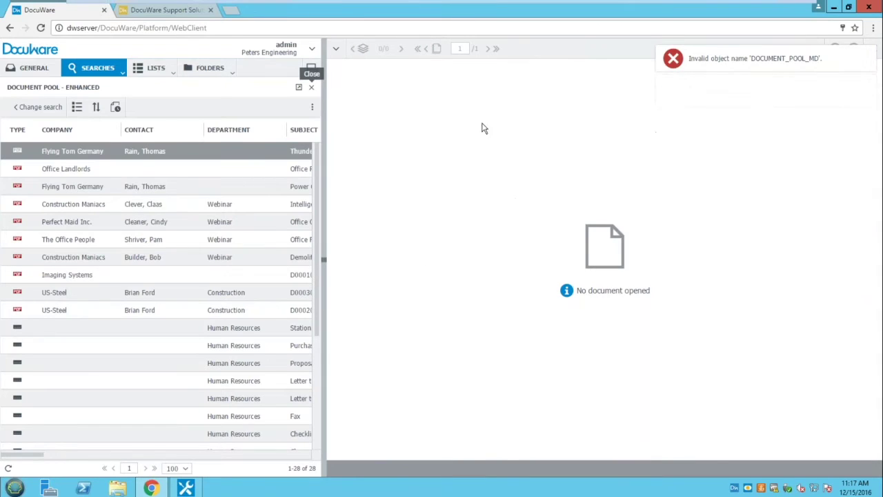
# - Replace the Power Generator Atlas Copco document's Company index value with a new name and save
pyautogui.click(59, 170)
pyautogui.click(71, 190)
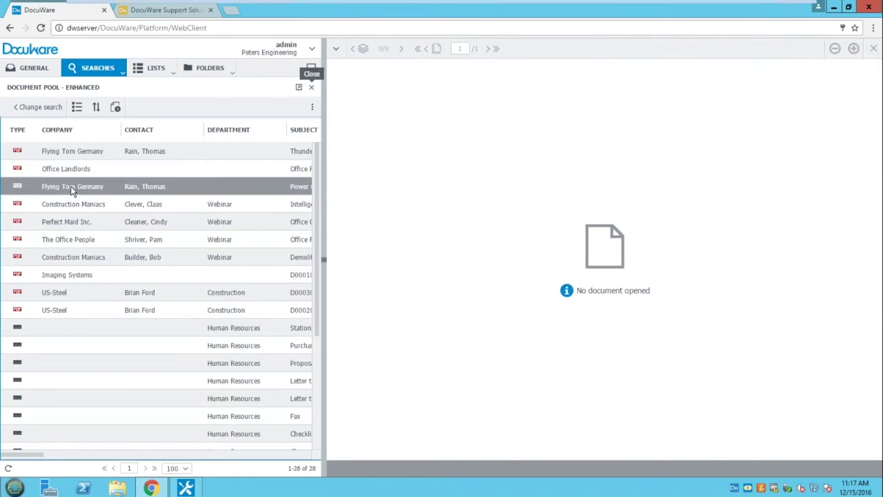
pyautogui.rightClick(71, 187)
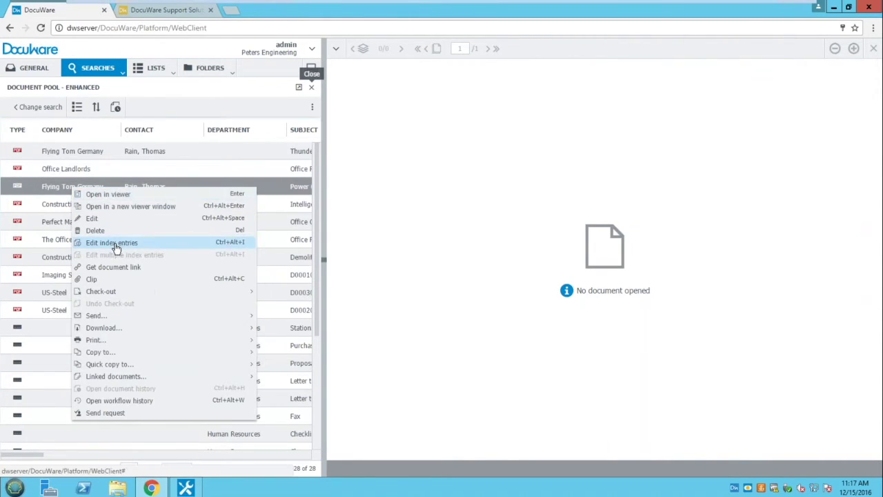
pyautogui.click(118, 241)
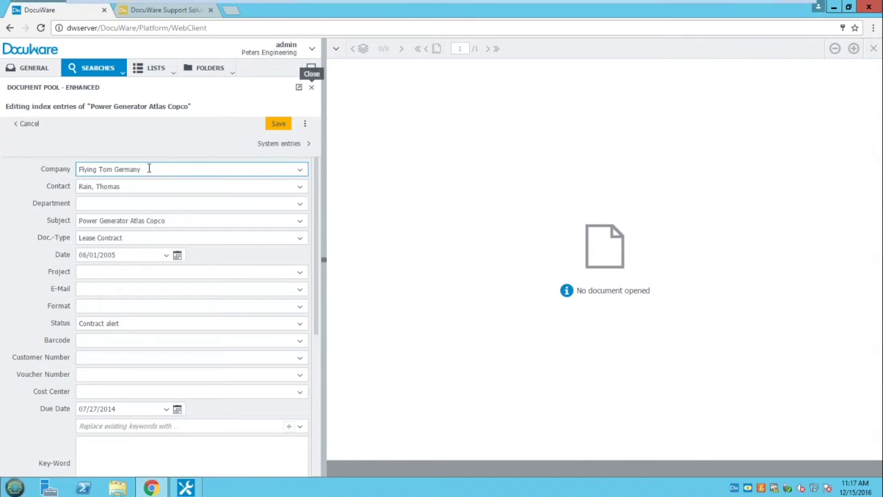
pyautogui.tripleClick(150, 169)
pyautogui.write('Juan T')
pyautogui.click(279, 125)
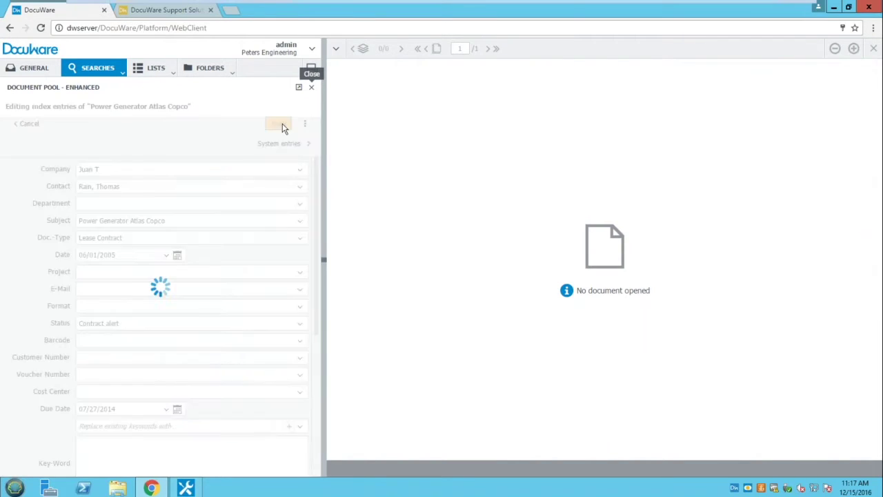
pyautogui.click(117, 488)
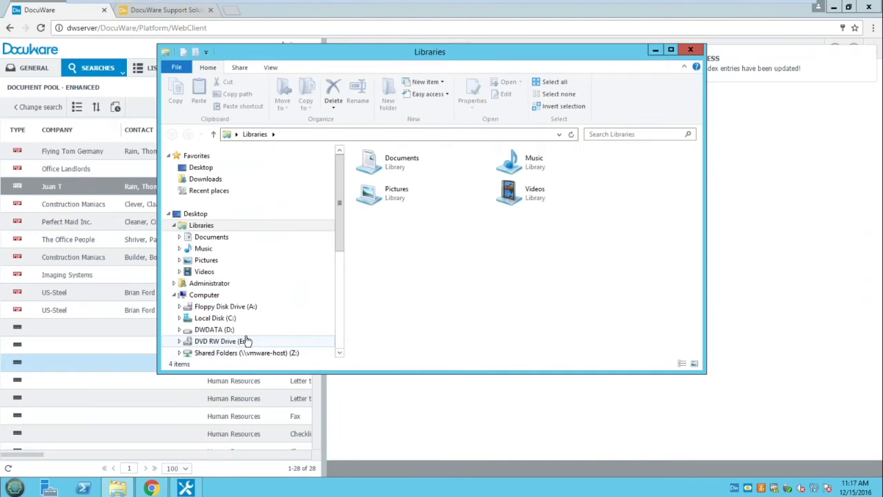
# - Open C:\WebinarLogLocation\logging.xml in Notepad++ as administrator
pyautogui.click(229, 321)
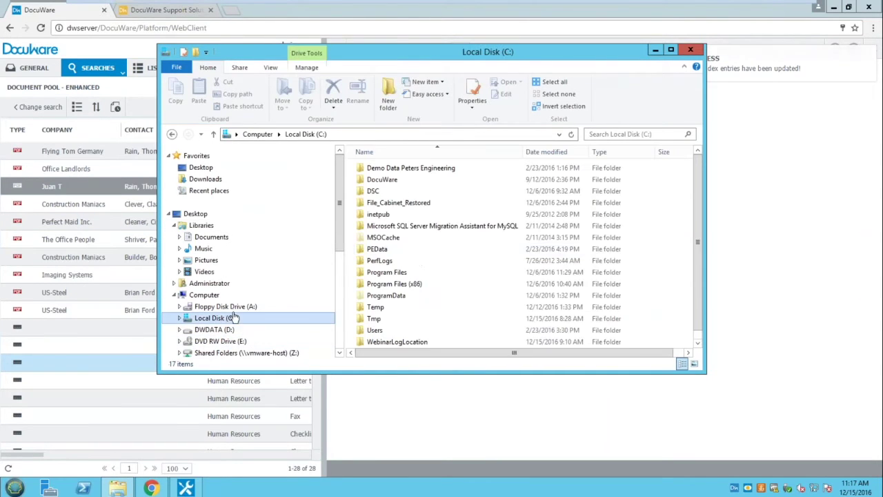
pyautogui.click(378, 321)
pyautogui.scroll(-1, 378, 321)
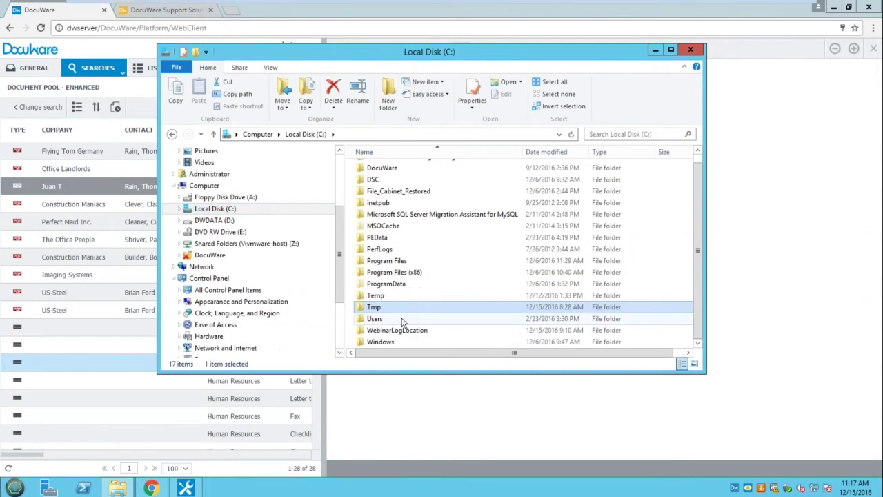
pyautogui.click(408, 330)
pyautogui.doubleClick(408, 330)
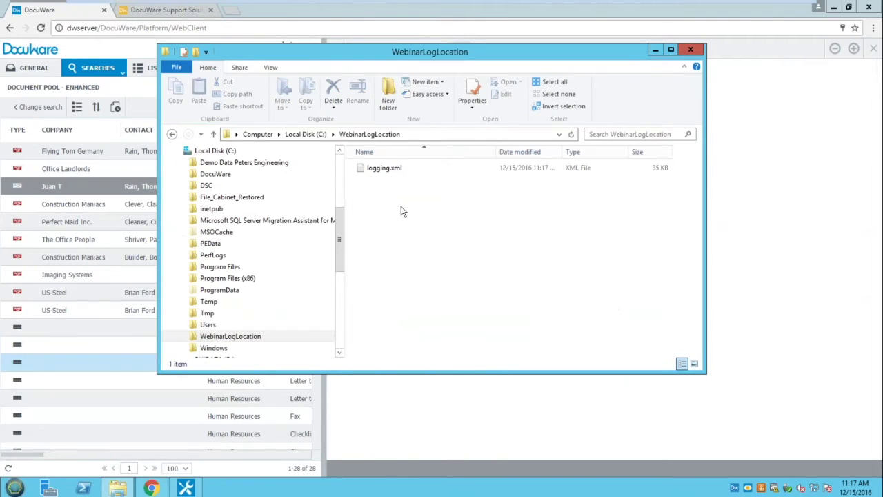
pyautogui.click(390, 172)
pyautogui.rightClick(390, 172)
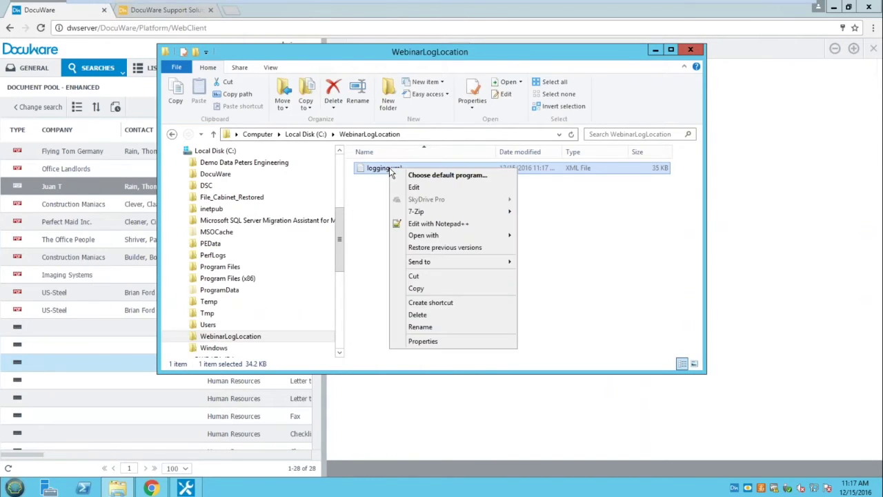
pyautogui.click(443, 224)
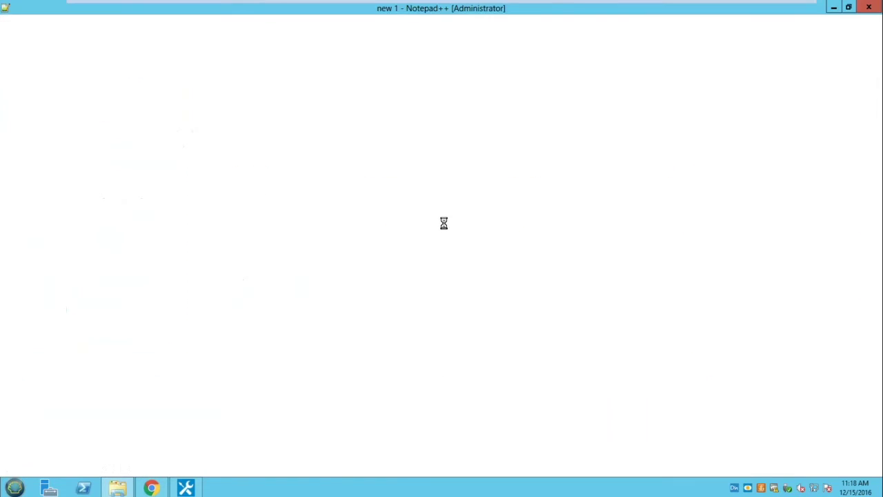
# - Search logging.xml for the new COMPANY value and mark document 354's change entry
pyautogui.click(298, 285)
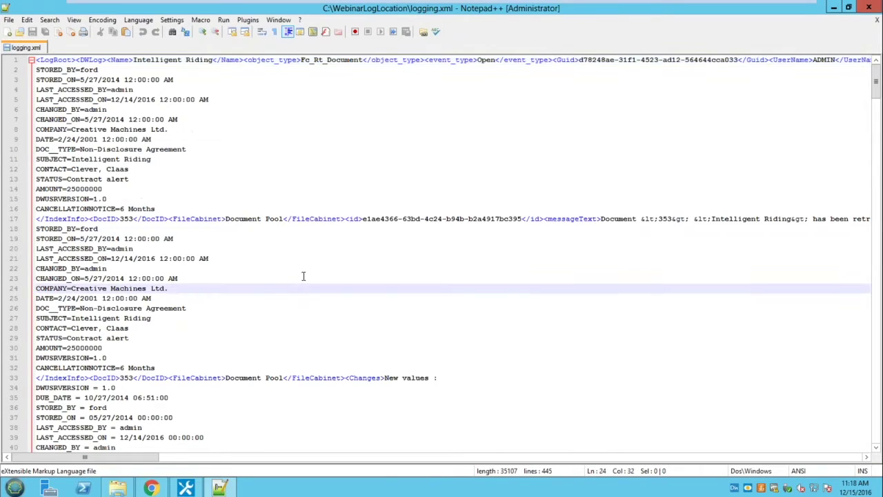
pyautogui.hotkey('ctrl', 'f')
pyautogui.write('Juan T')
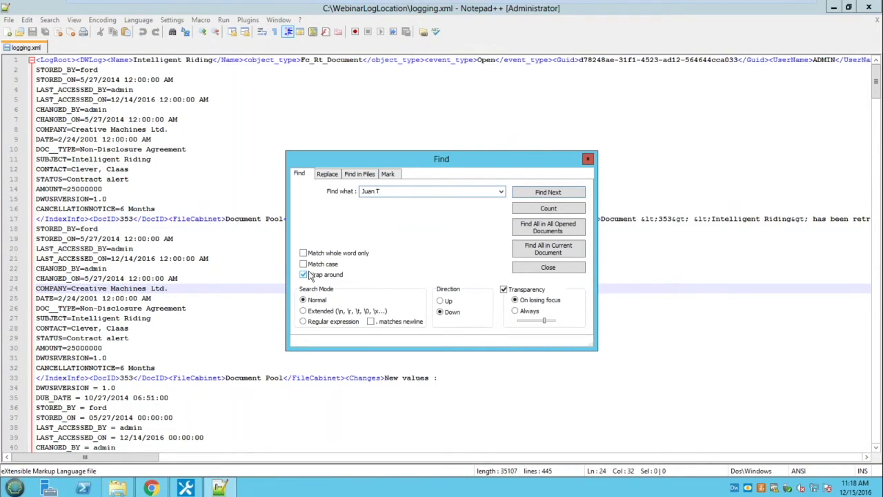
pyautogui.click(554, 195)
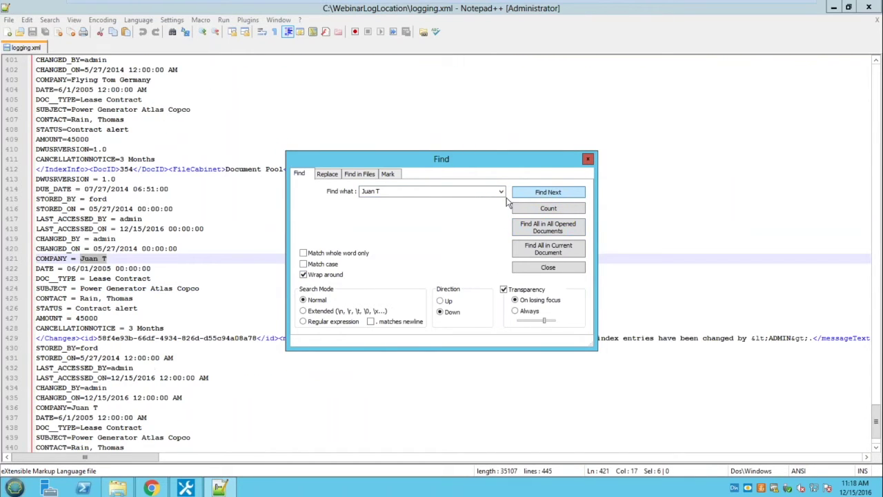
pyautogui.moveTo(374, 160); pyautogui.dragTo(531, 129)
pyautogui.moveTo(266, 171); pyautogui.dragTo(271, 171)
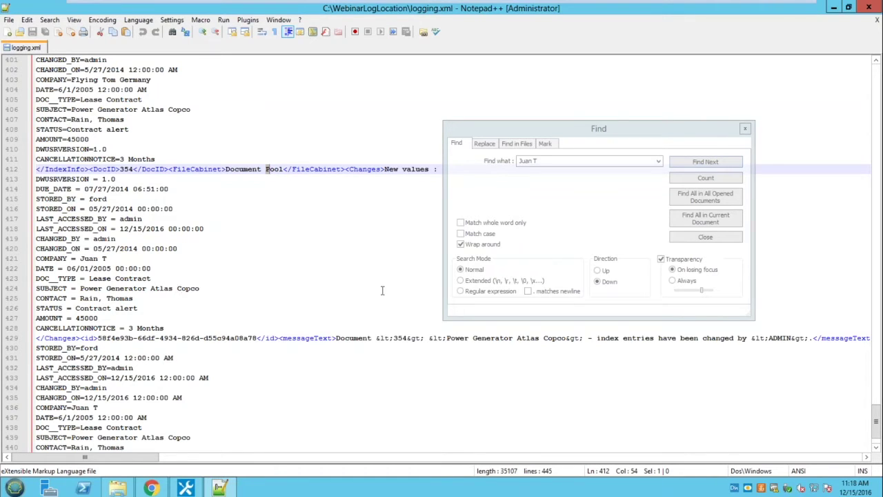
pyautogui.click(745, 130)
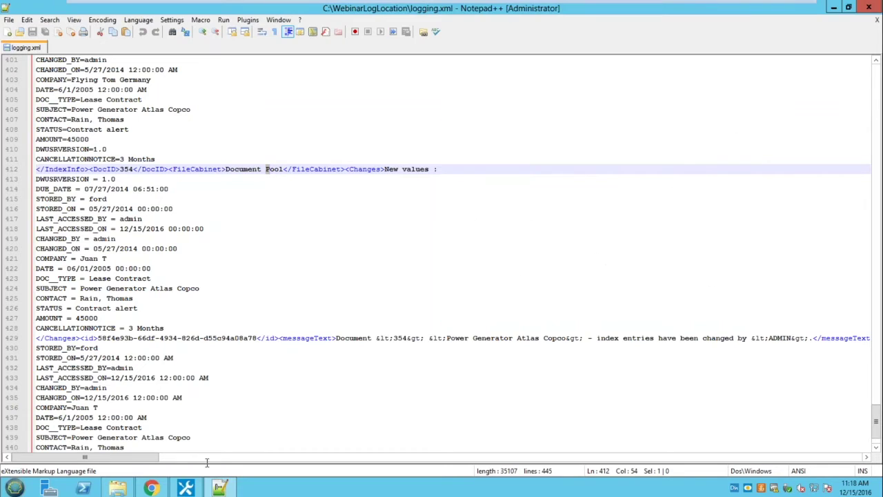
pyautogui.click(185, 488)
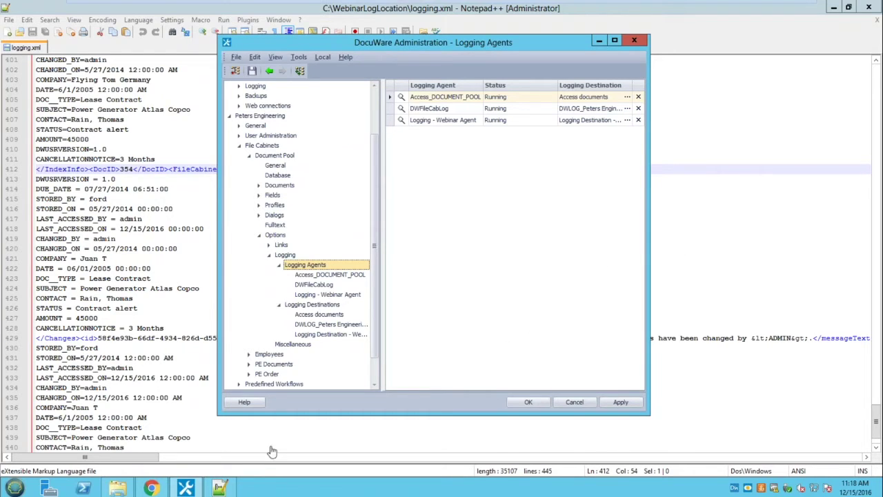
# - Open the client log folder %temp%\DocuWare\Logs in File Explorer
pyautogui.click(117, 489)
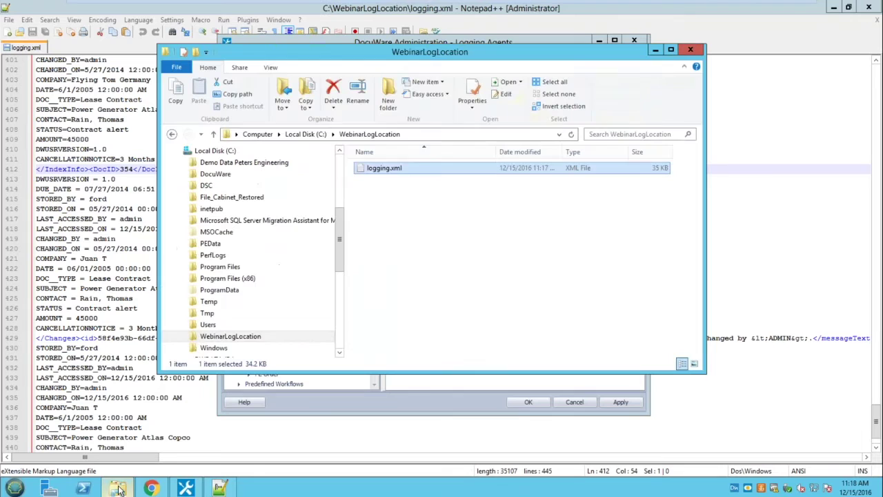
pyautogui.click(414, 134)
pyautogui.write('%')
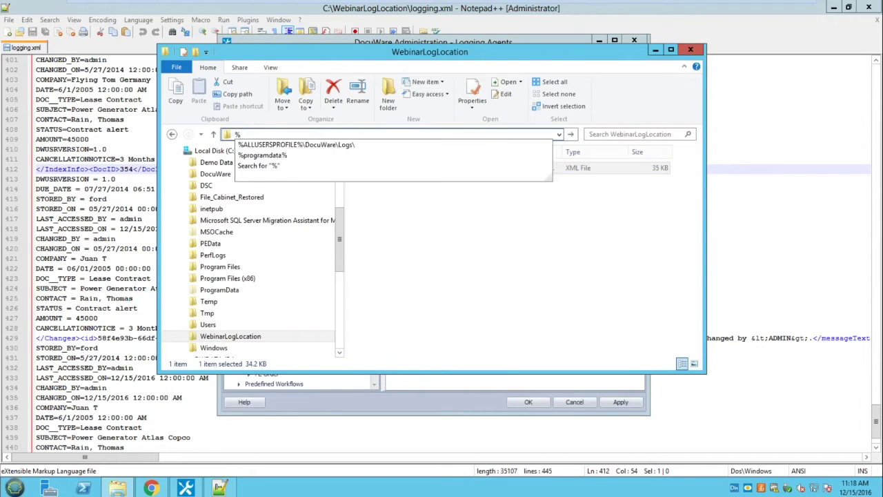
pyautogui.write('temp%')
pyautogui.press('Return')
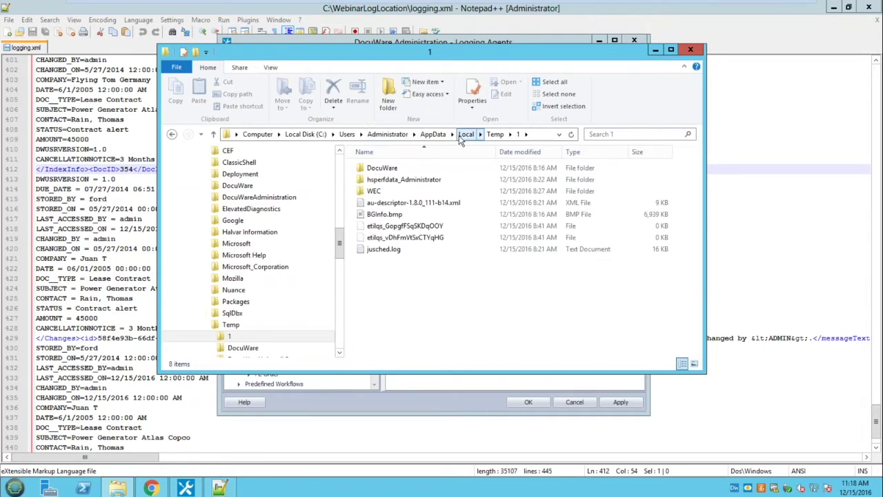
pyautogui.click(466, 134)
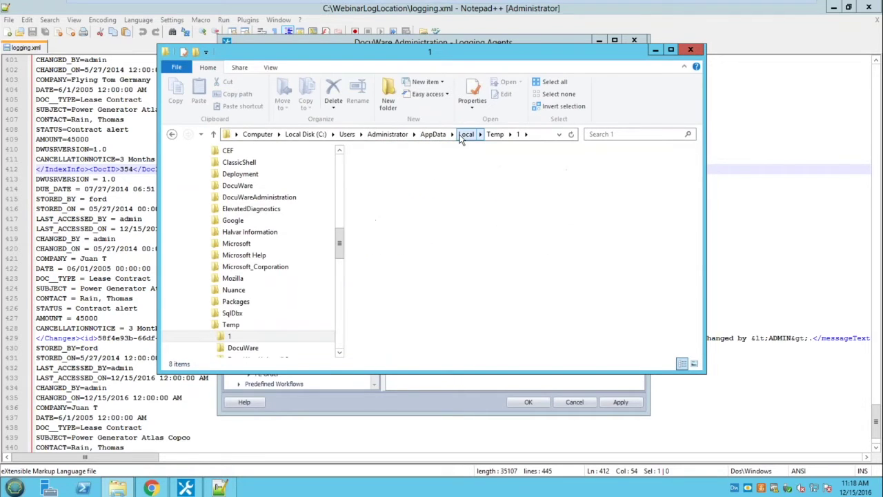
pyautogui.click(174, 134)
pyautogui.doubleClick(379, 167)
pyautogui.doubleClick(374, 168)
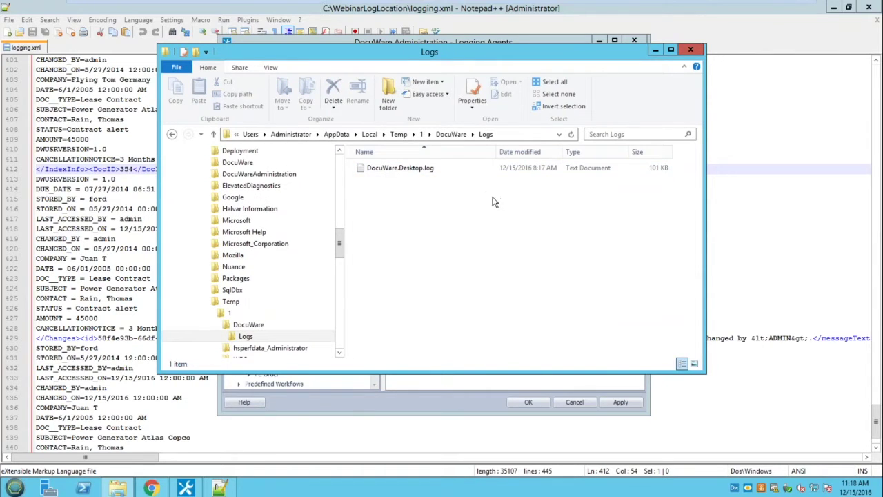
# - Open the server log folder %programdata%\DocuWare\Logs
pyautogui.click(512, 136)
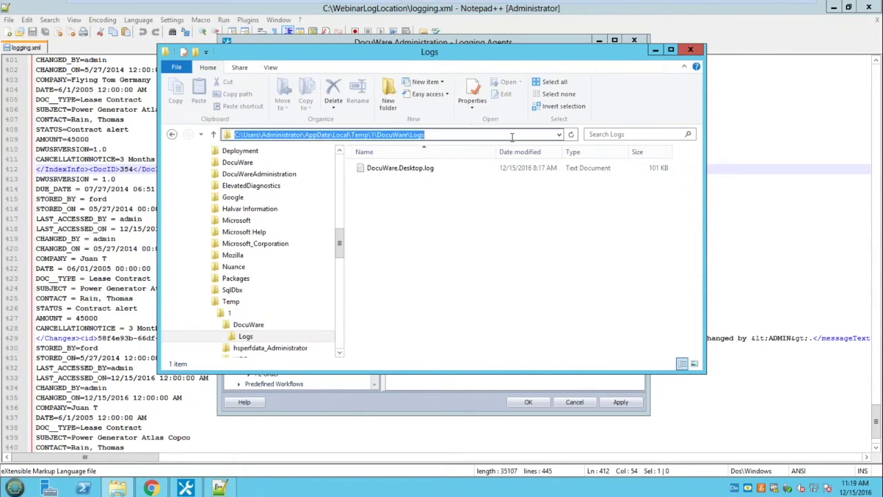
pyautogui.write('%progra')
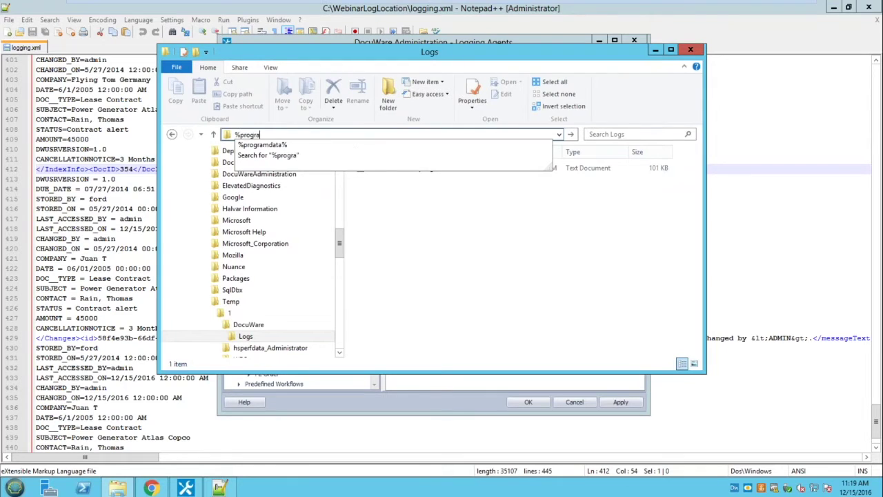
pyautogui.press('Down')
pyautogui.press('Return')
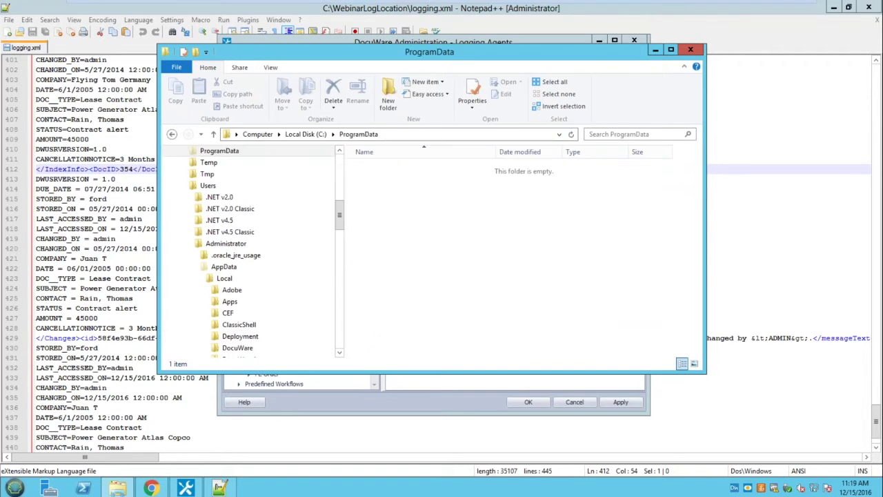
pyautogui.doubleClick(376, 176)
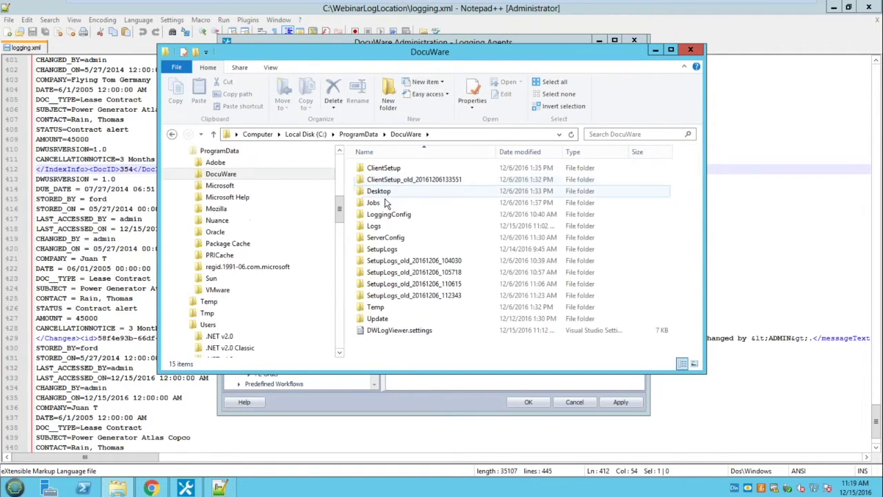
pyautogui.doubleClick(376, 232)
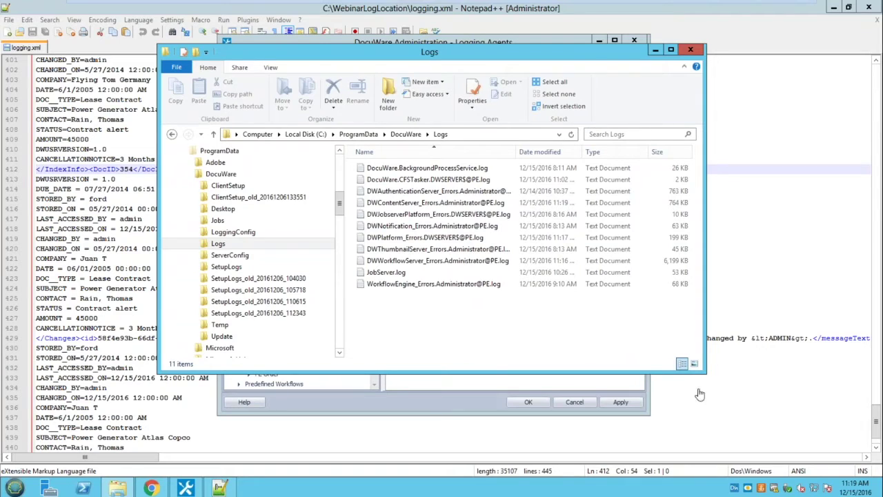
pyautogui.click(431, 402)
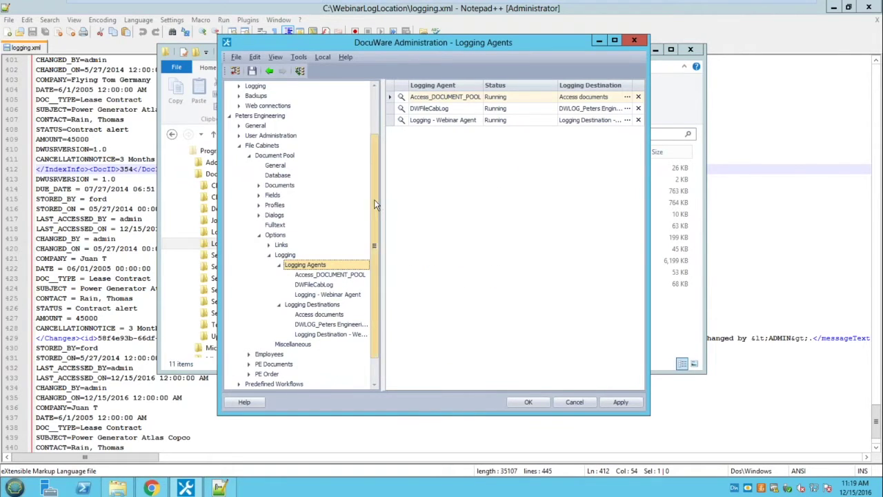
# - Close DocuWare Administration confirming Yes, then the Logs folder, Notepad++ and the browser
pyautogui.scroll(-1, 376, 207)
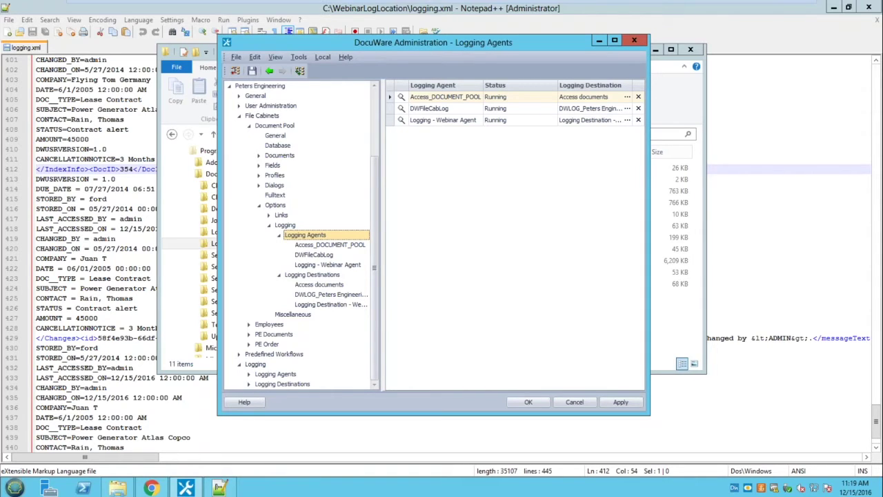
pyautogui.click(635, 41)
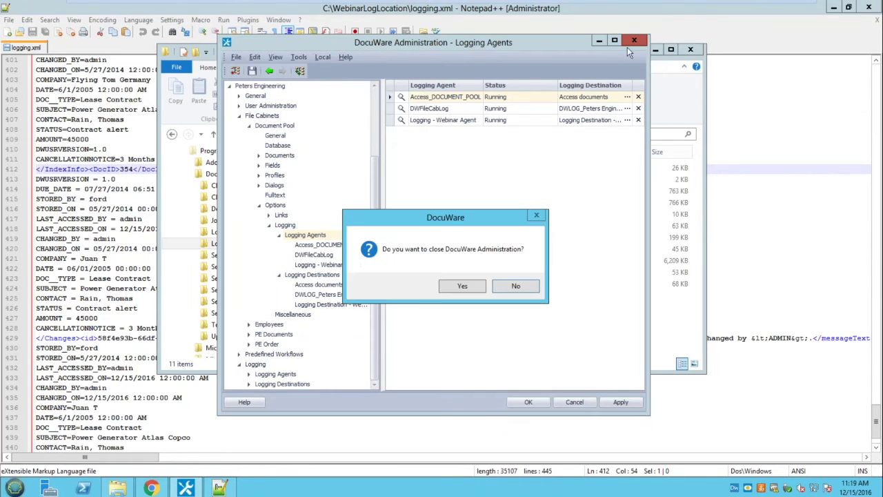
pyautogui.click(461, 287)
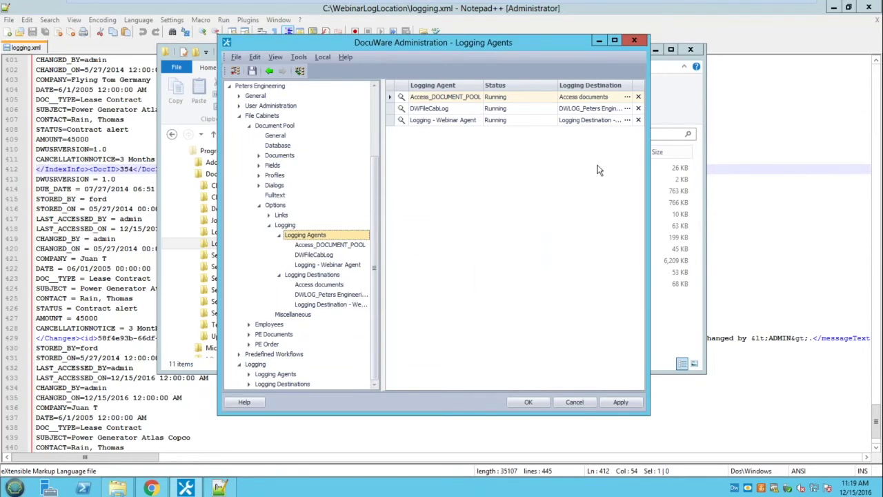
pyautogui.click(690, 49)
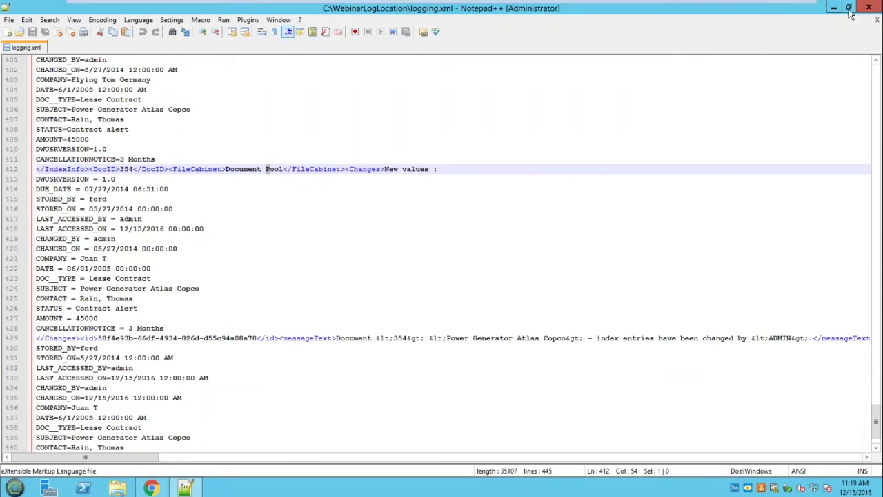
pyautogui.click(869, 7)
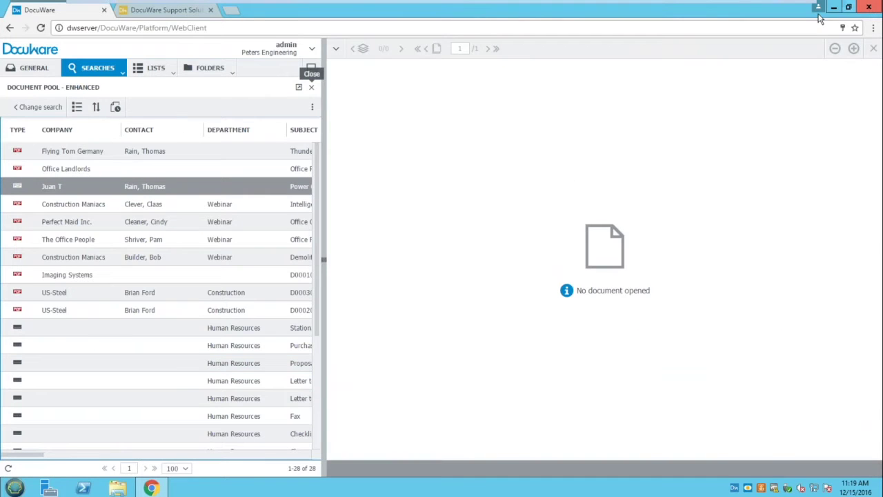
pyautogui.click(869, 7)
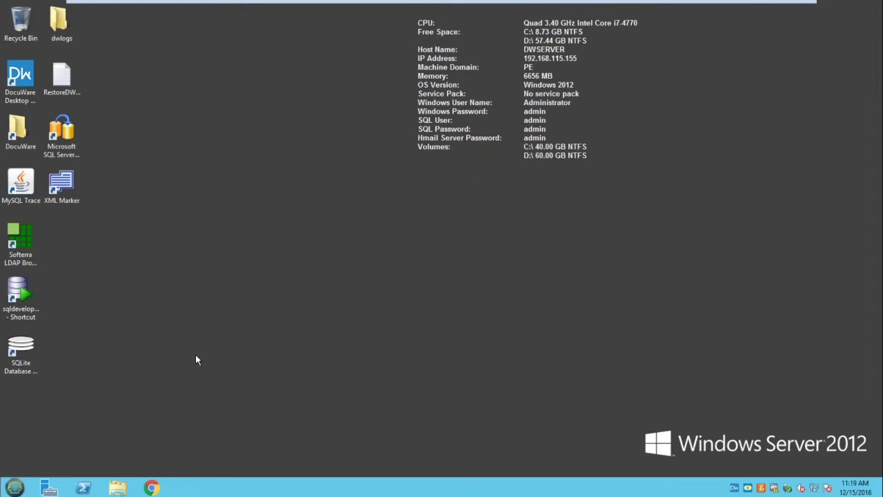
# - Browse in File Explorer to C:\ProgramData\DocuWare\ServerConfig via the %programdata% path
pyautogui.click(116, 490)
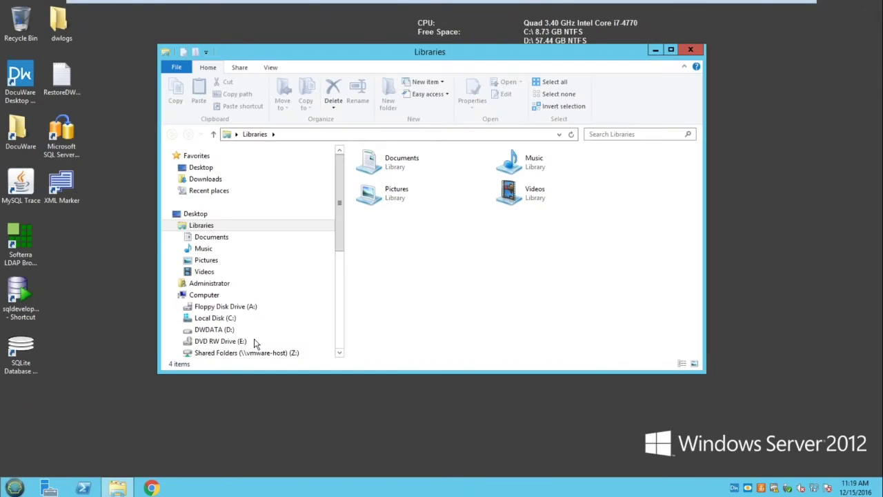
pyautogui.click(333, 133)
pyautogui.write('%progra')
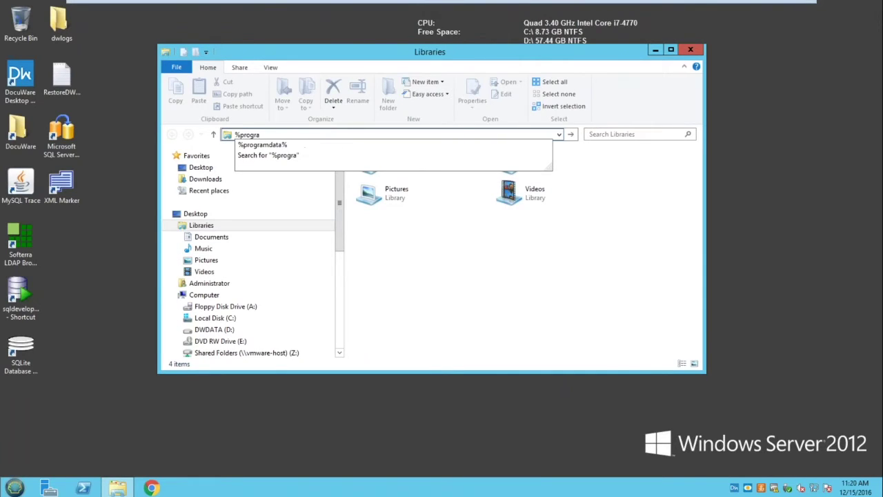
pyautogui.press('Down')
pyautogui.press('Return')
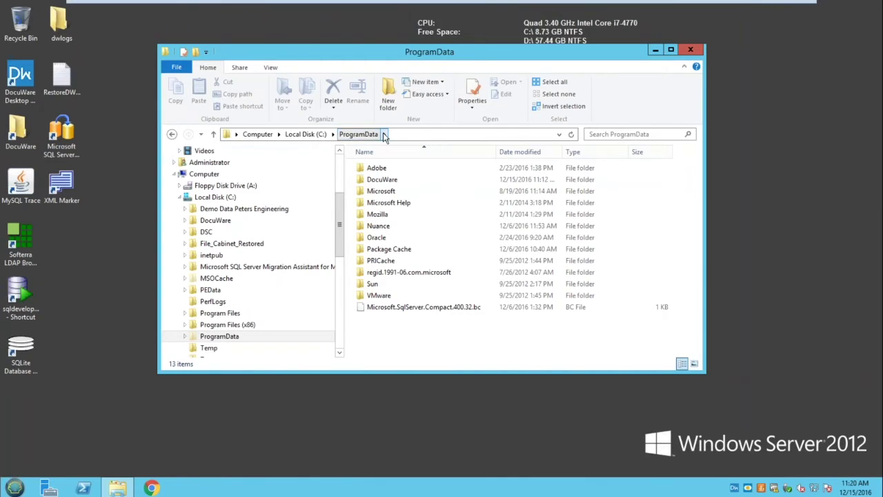
pyautogui.doubleClick(384, 181)
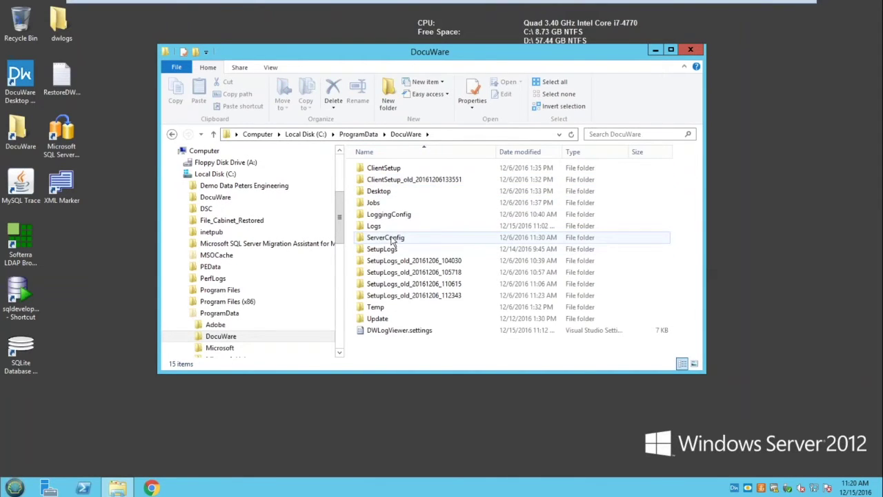
pyautogui.doubleClick(392, 239)
# - Open dwmachine.config in Notepad++ with the Edit with Notepad++ context option
pyautogui.click(405, 179)
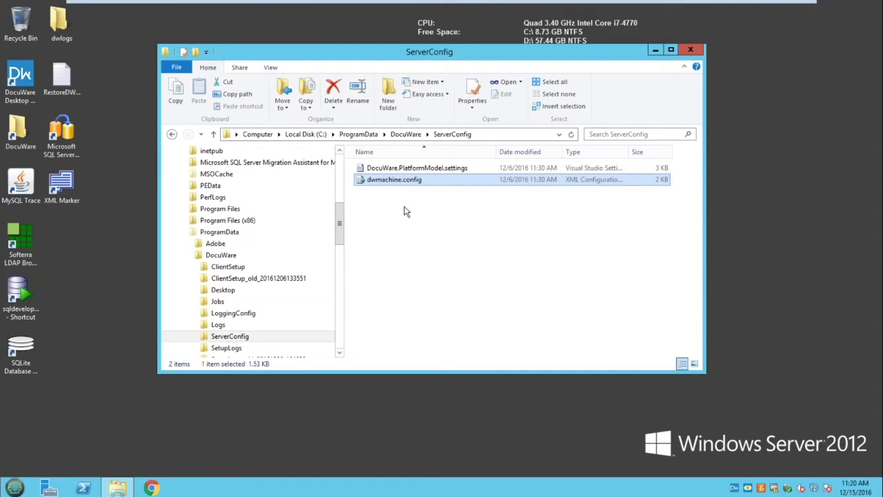
pyautogui.rightClick(409, 181)
pyautogui.click(453, 222)
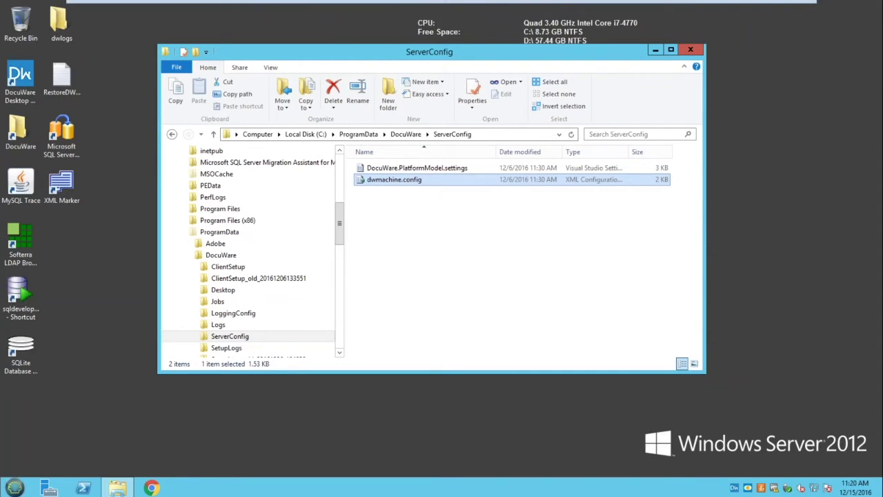
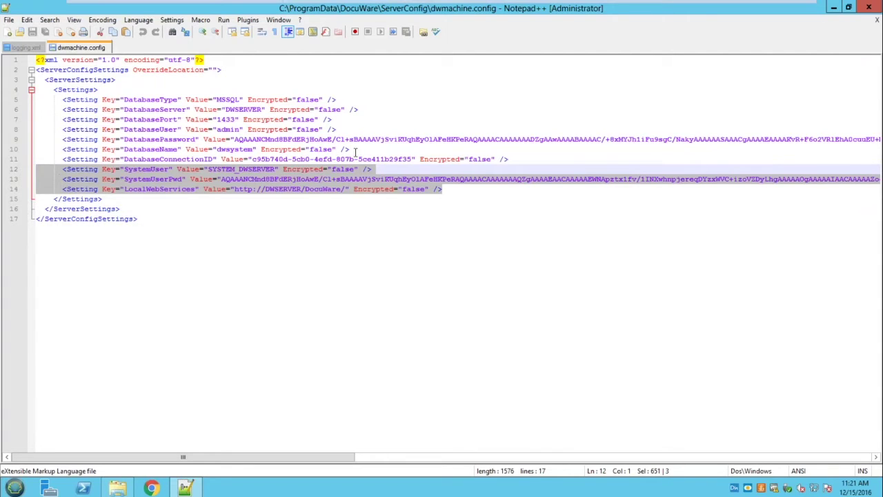
# - Inspect dwmachine.config: highlight DatabaseType, the SYSTEM_DWSERVER user and the LocalWebServices URL
pyautogui.doubleClick(174, 100)
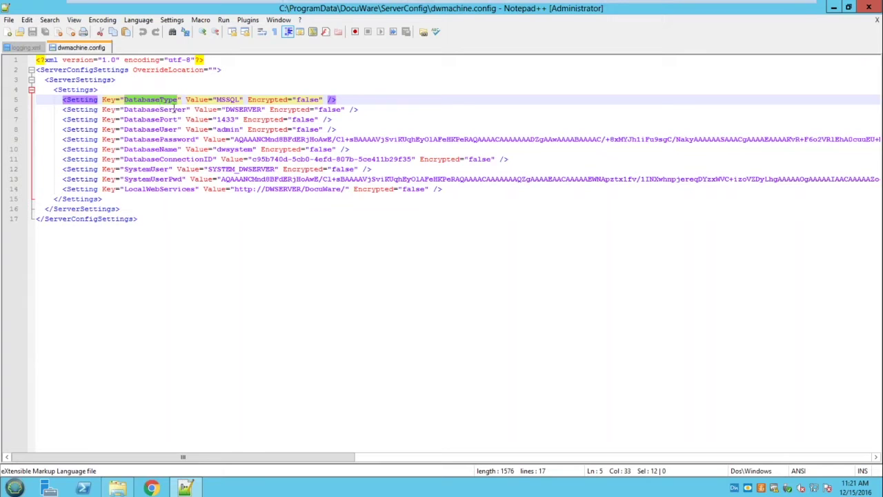
pyautogui.click(222, 179)
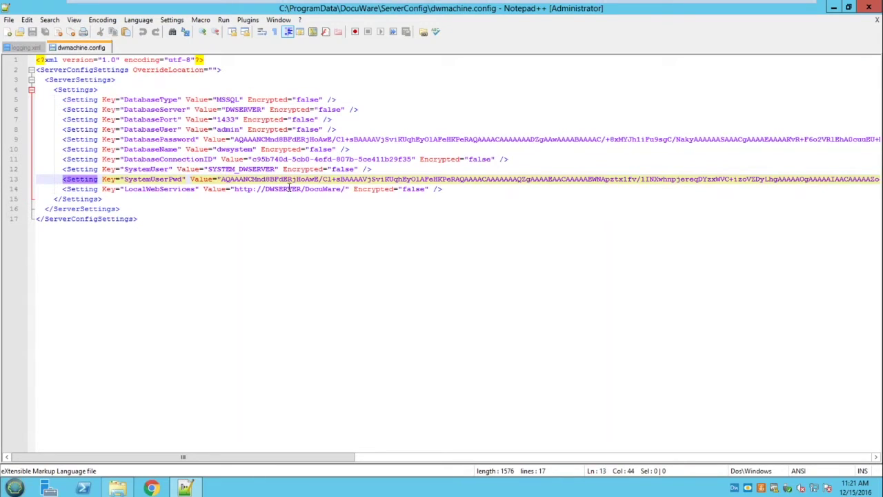
pyautogui.doubleClick(253, 170)
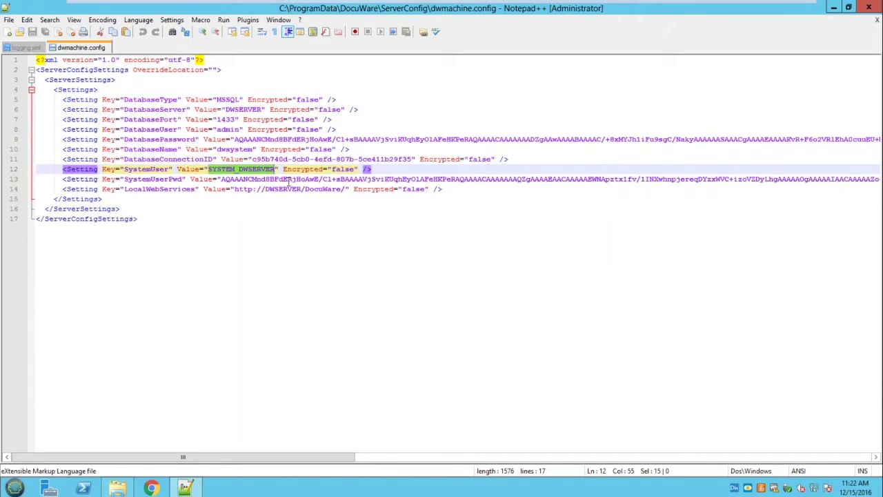
pyautogui.click(288, 181)
pyautogui.moveTo(347, 190); pyautogui.dragTo(235, 193)
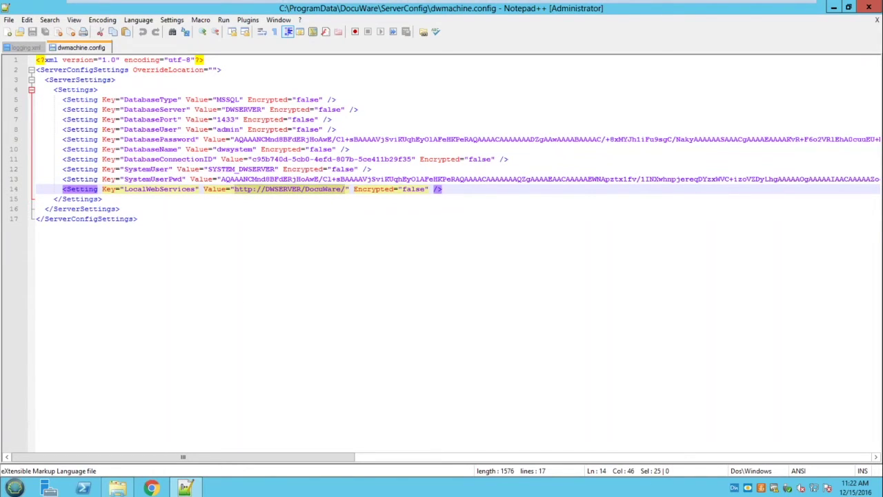
# - Launch DocuWare Administration from the tray service menu and log in
pyautogui.rightClick(747, 488)
pyautogui.click(668, 424)
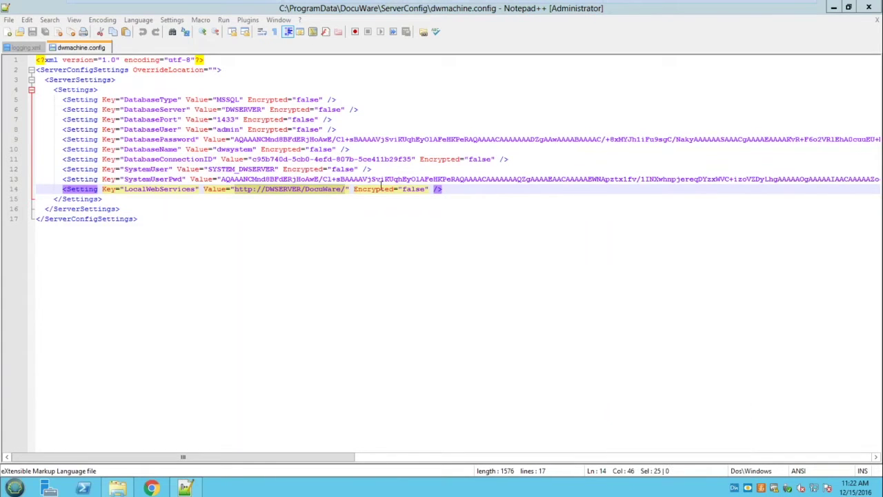
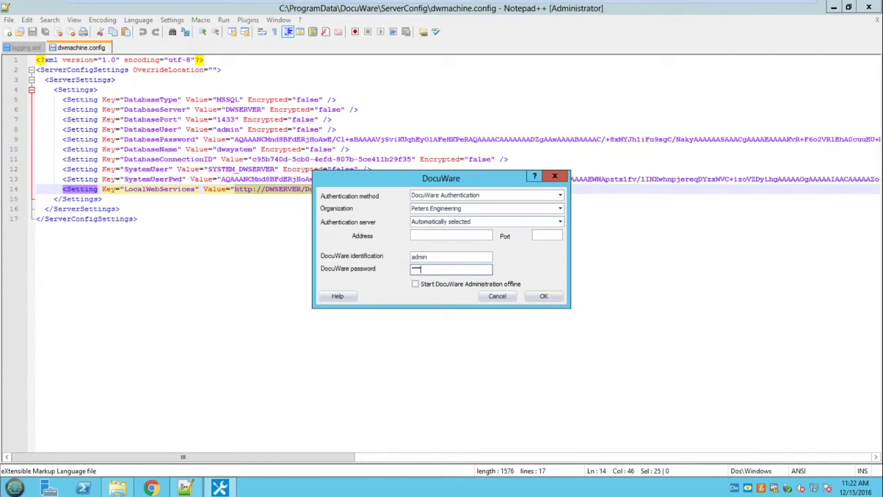
pyautogui.press('Return')
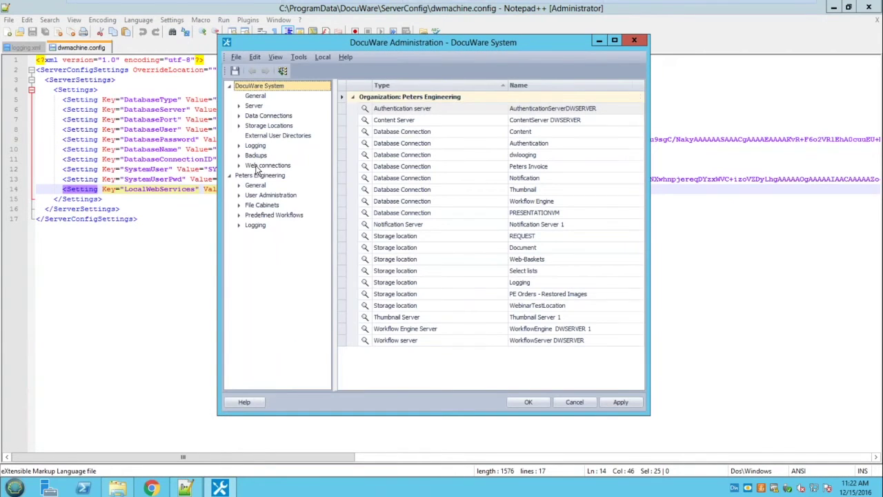
# - Open WEB Connection - DWSERVER under Web connections and check its internal address
pyautogui.click(258, 166)
pyautogui.click(239, 166)
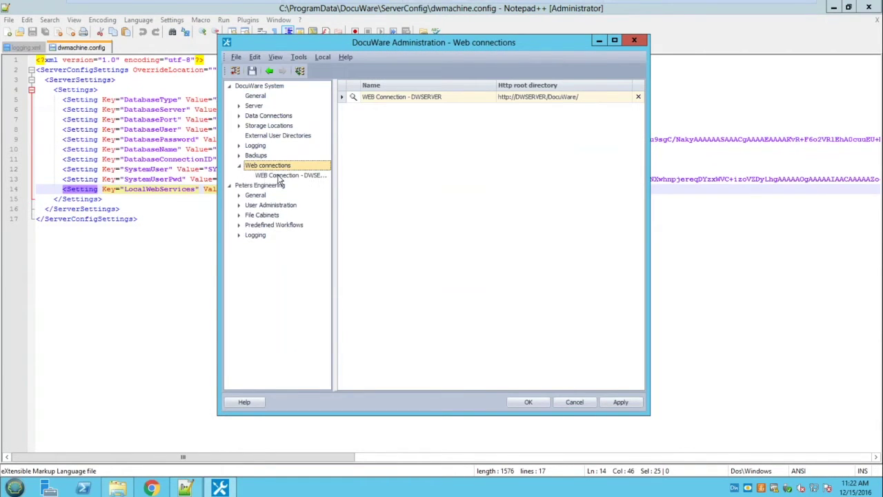
pyautogui.click(279, 176)
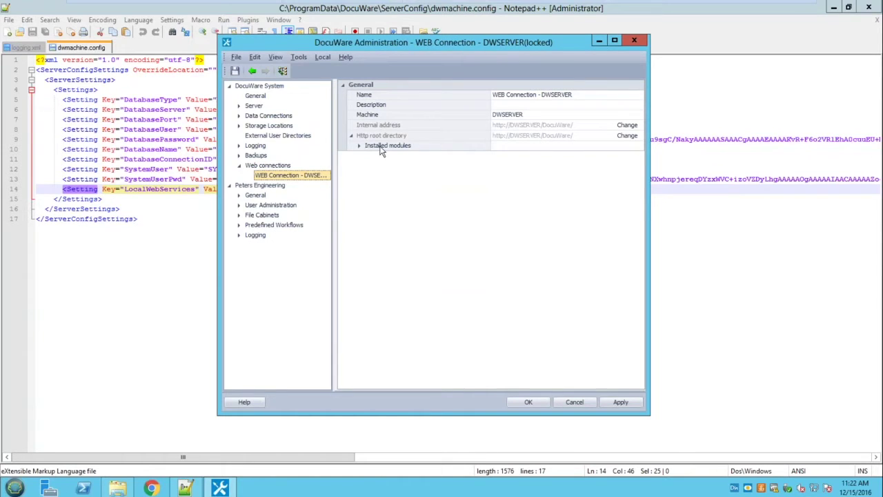
pyautogui.click(359, 146)
pyautogui.click(583, 128)
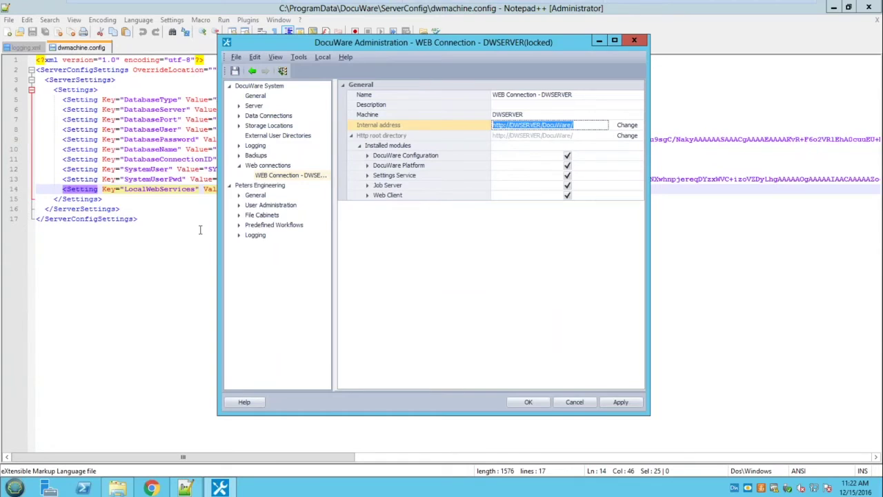
# - Compare the LocalWebServices URL in dwmachine.config, then close that file in Notepad++
pyautogui.click(201, 229)
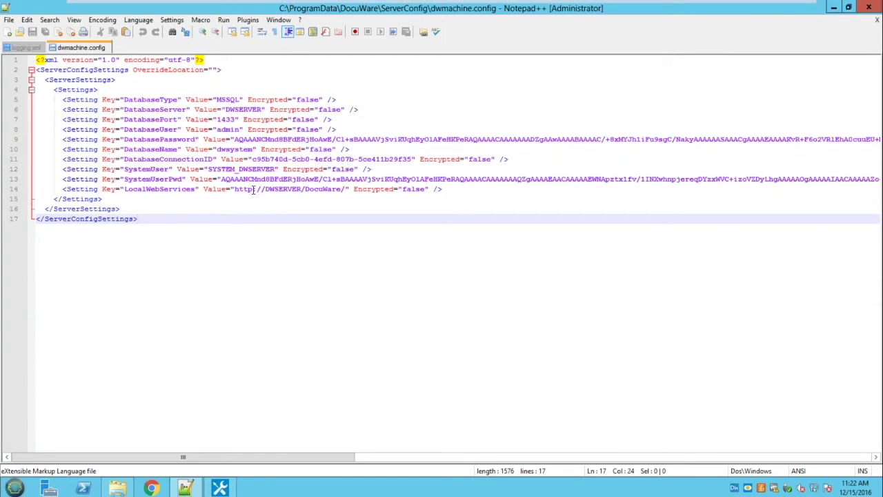
pyautogui.moveTo(235, 190); pyautogui.dragTo(345, 193)
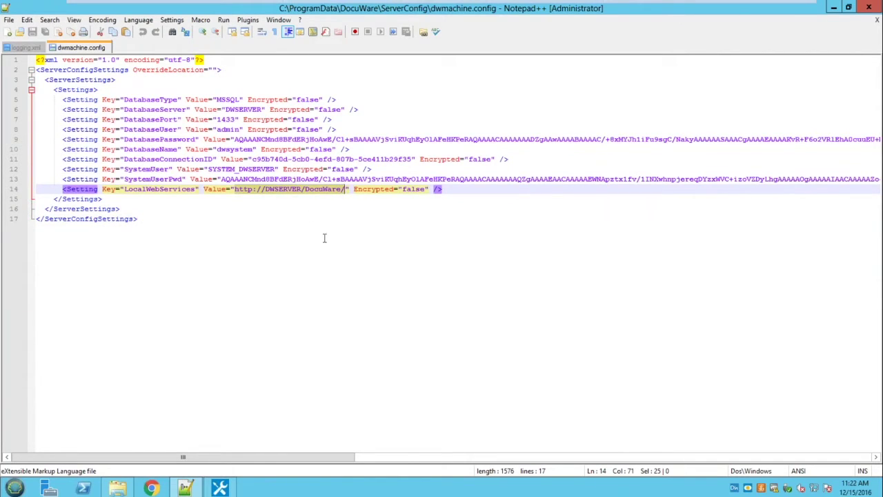
pyautogui.click(496, 282)
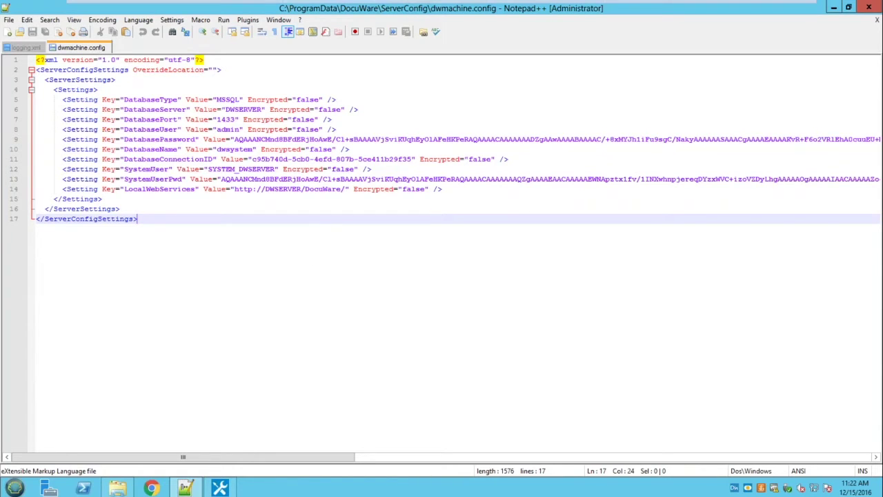
pyautogui.click(878, 19)
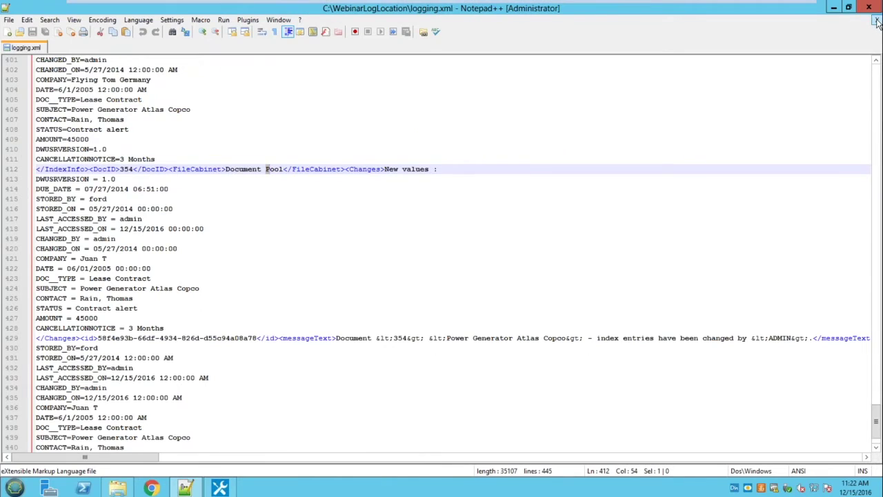
# - Close logging.xml and Notepad++, and rearrange the ServerConfig and Administration windows
pyautogui.click(878, 21)
pyautogui.click(869, 7)
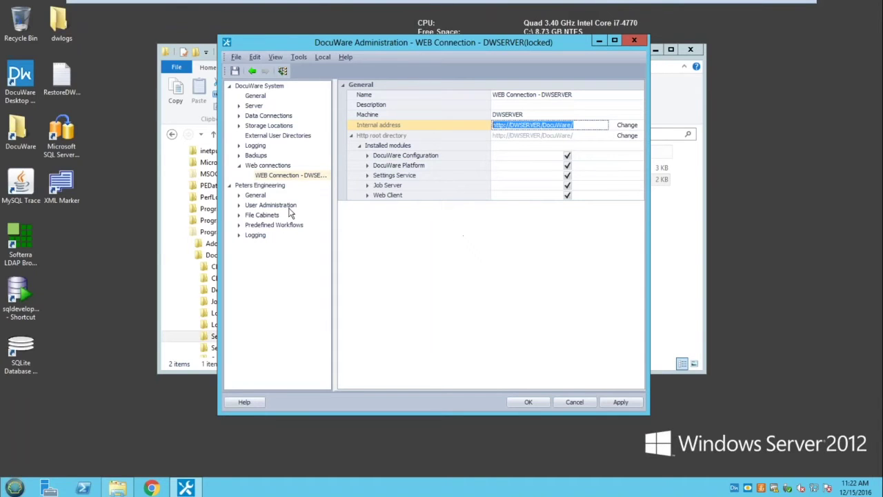
pyautogui.click(702, 85)
pyautogui.moveTo(446, 58); pyautogui.dragTo(612, 83)
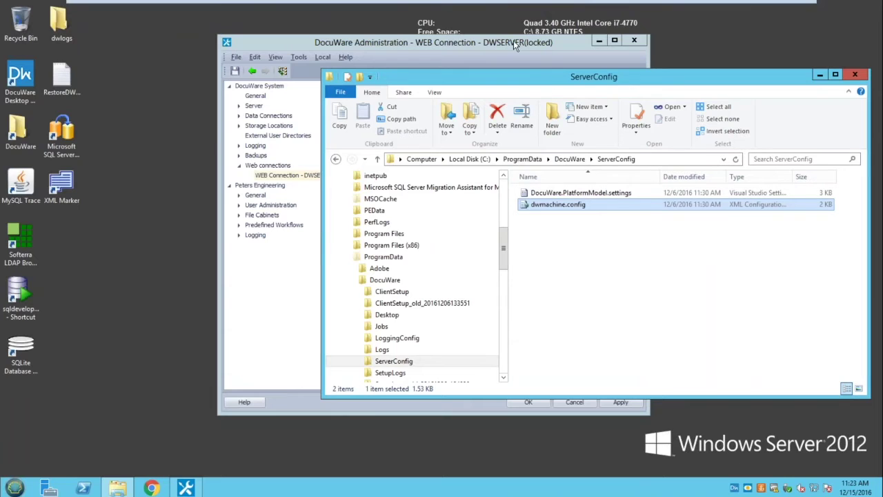
pyautogui.moveTo(511, 41); pyautogui.dragTo(415, 40)
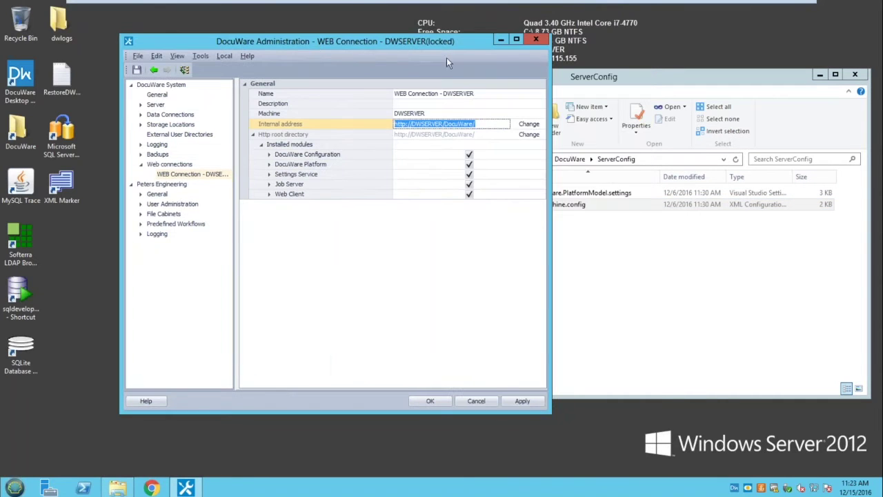
pyautogui.click(598, 214)
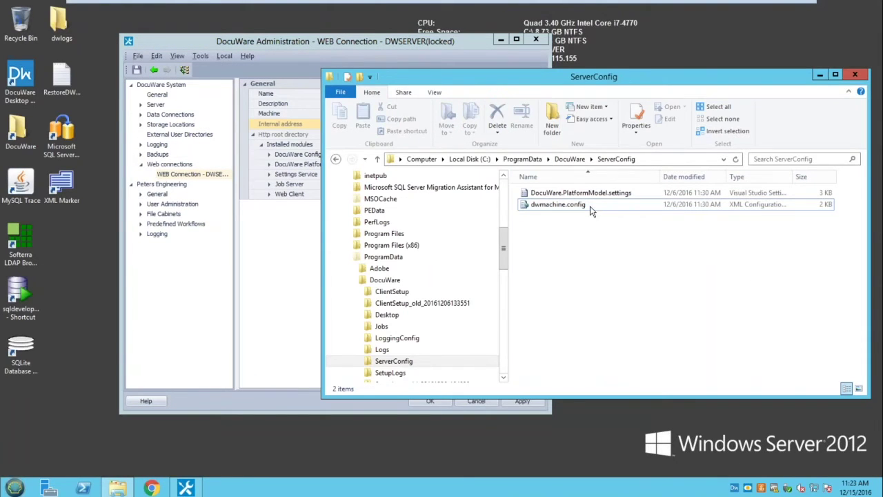
# - Rename dwmachine.config to dwmachine.config.org, accepting the extension-change warning
pyautogui.click(590, 209)
pyautogui.click(579, 205)
pyautogui.click(592, 204)
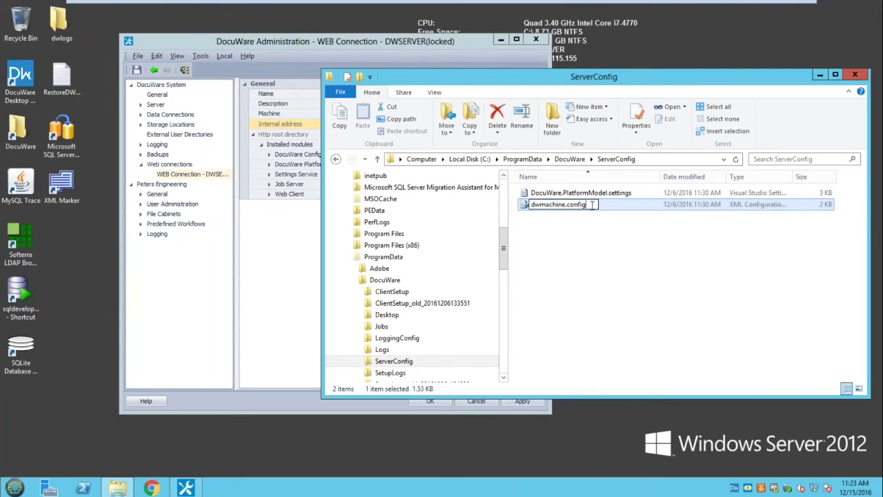
pyautogui.write('.org')
pyautogui.press('Return')
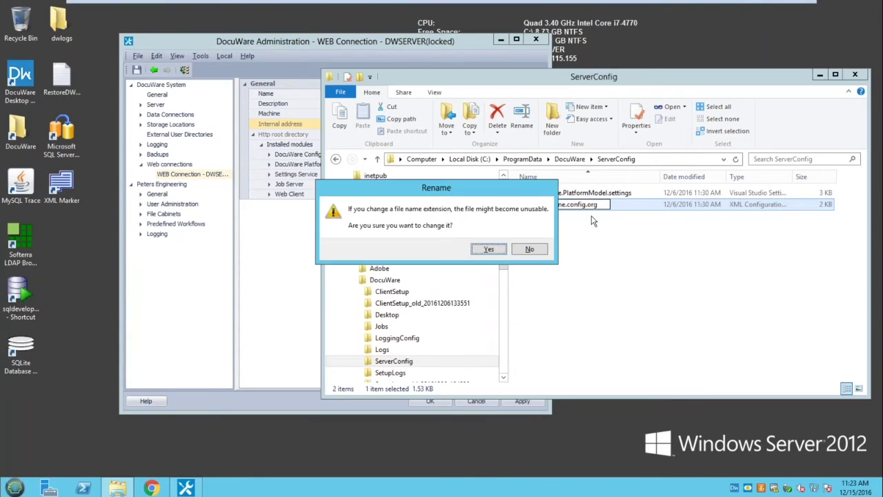
pyautogui.click(485, 250)
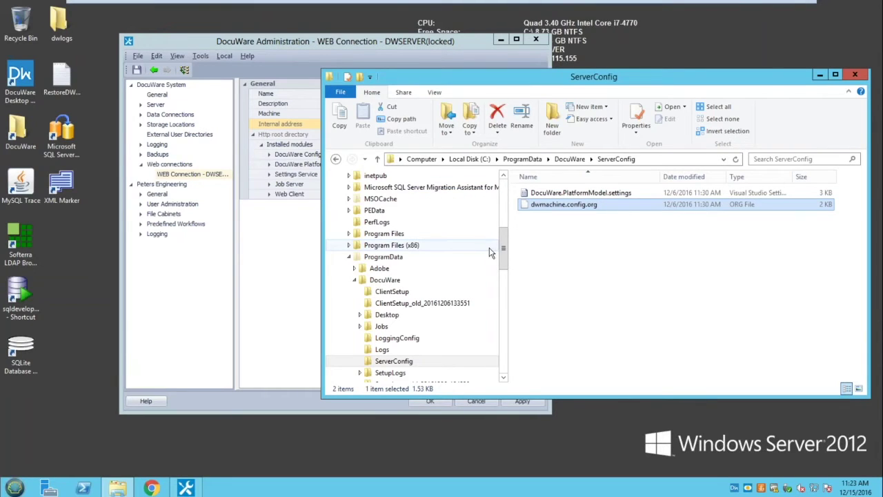
pyautogui.moveTo(503, 250); pyautogui.dragTo(503, 275)
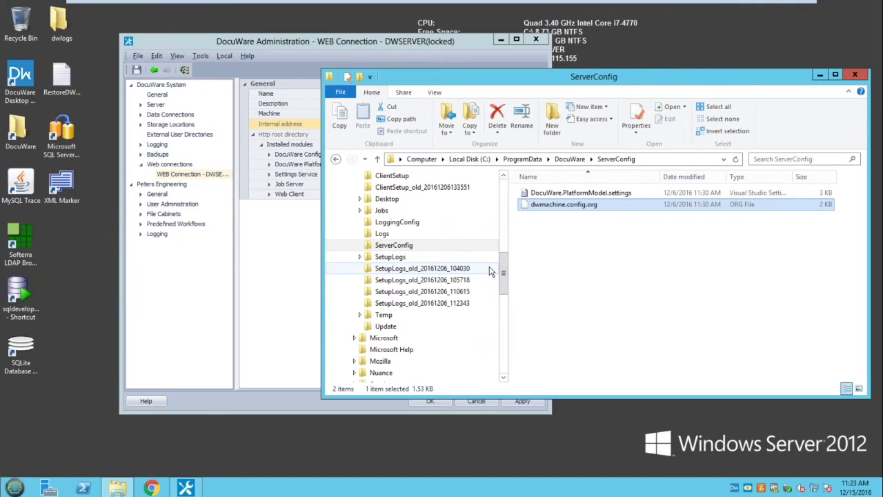
pyautogui.moveTo(503, 273); pyautogui.dragTo(508, 238)
pyautogui.rightClick(117, 488)
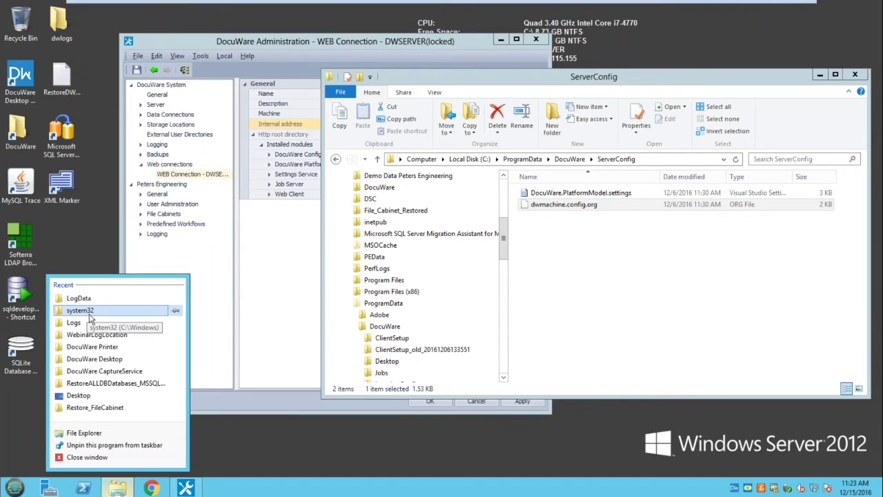
# - Browse to C:\DocuWare\DW6.10\DocuWare and Modules and run Setup.exe as administrator
pyautogui.click(95, 429)
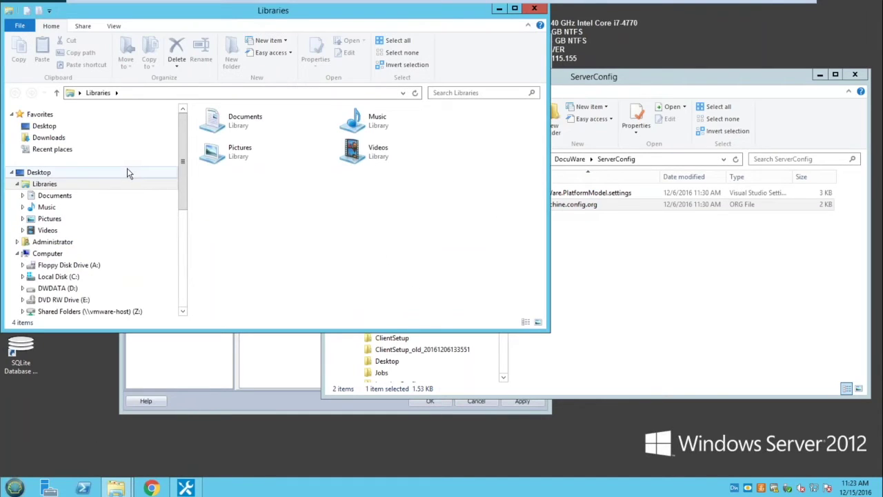
pyautogui.click(73, 277)
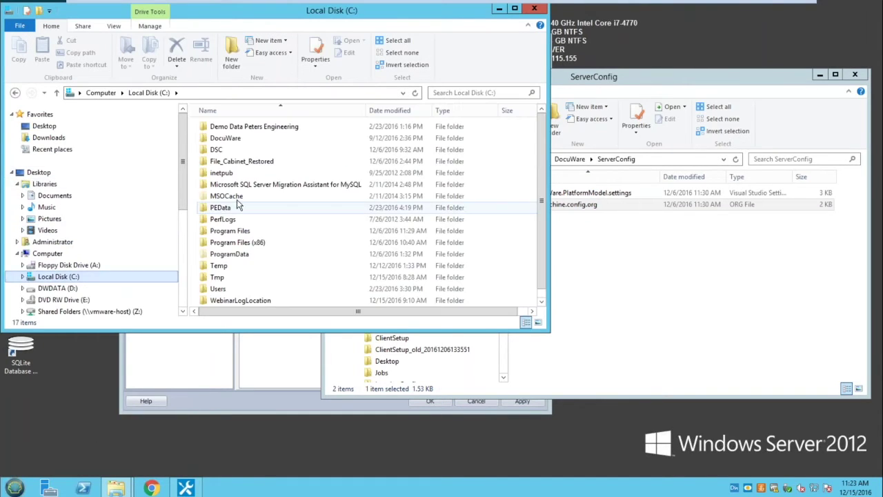
pyautogui.doubleClick(226, 138)
pyautogui.doubleClick(228, 138)
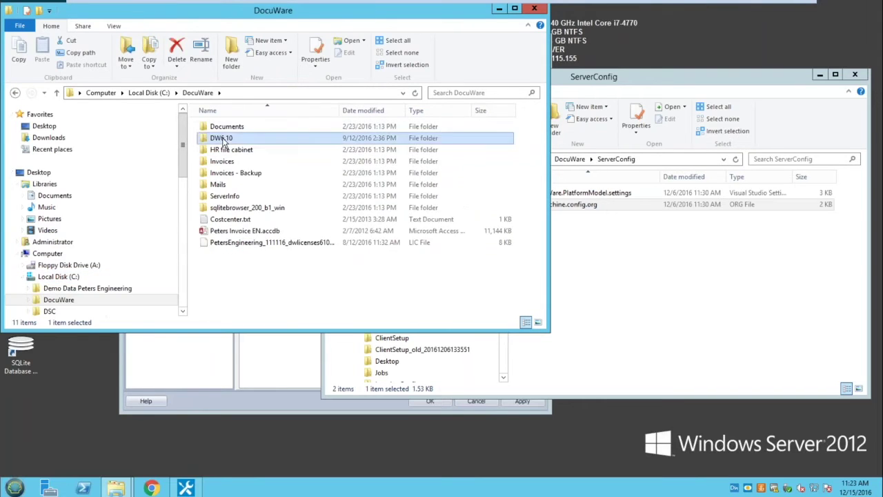
pyautogui.doubleClick(241, 163)
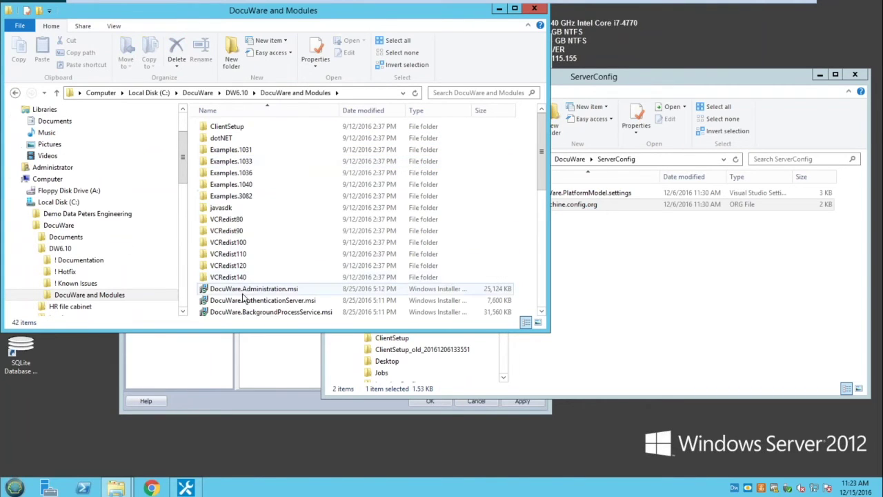
pyautogui.scroll(-8, 269, 295)
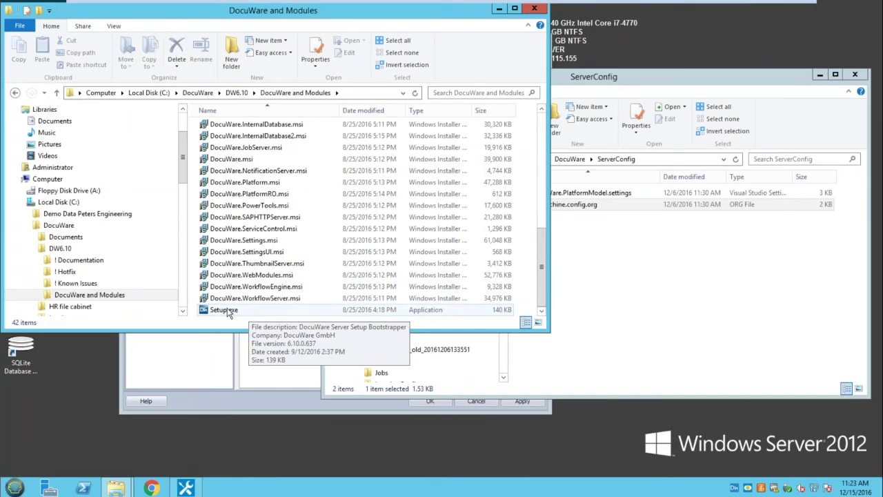
pyautogui.rightClick(228, 311)
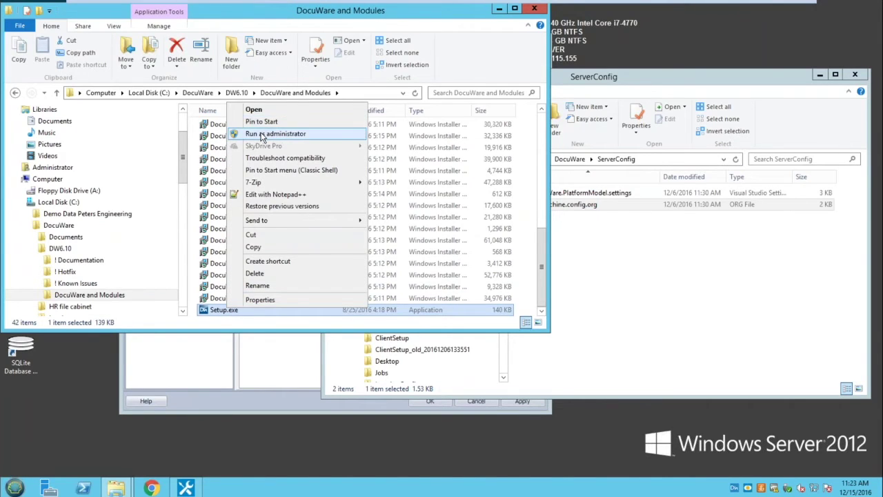
pyautogui.click(272, 137)
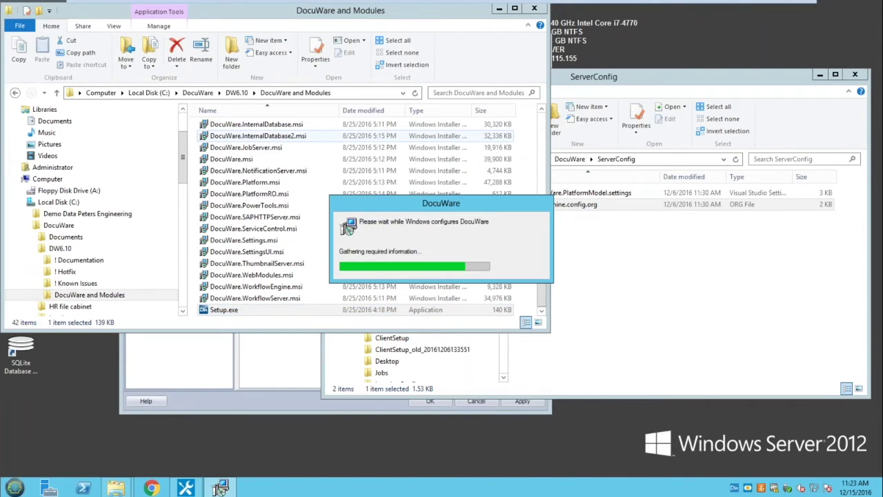
pyautogui.scroll(-2, 414, 355)
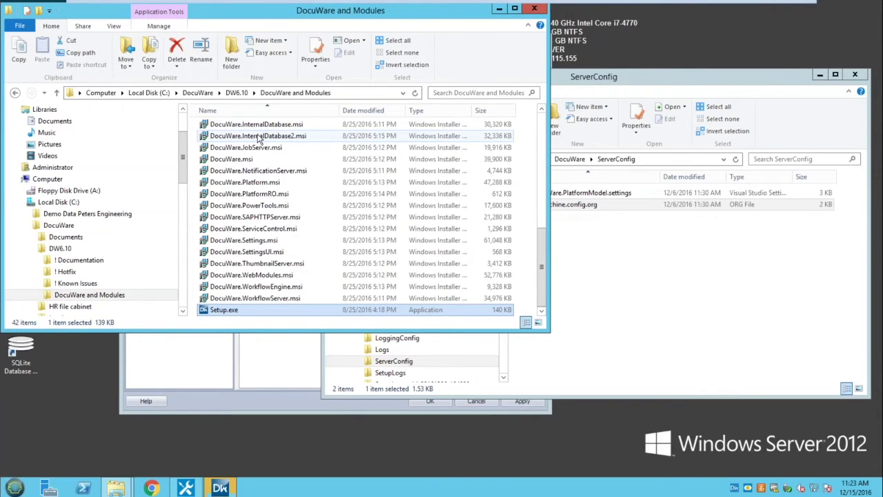
# - Enter the database user and password with Microsoft SQL Server as database type, and continue
pyautogui.click(220, 488)
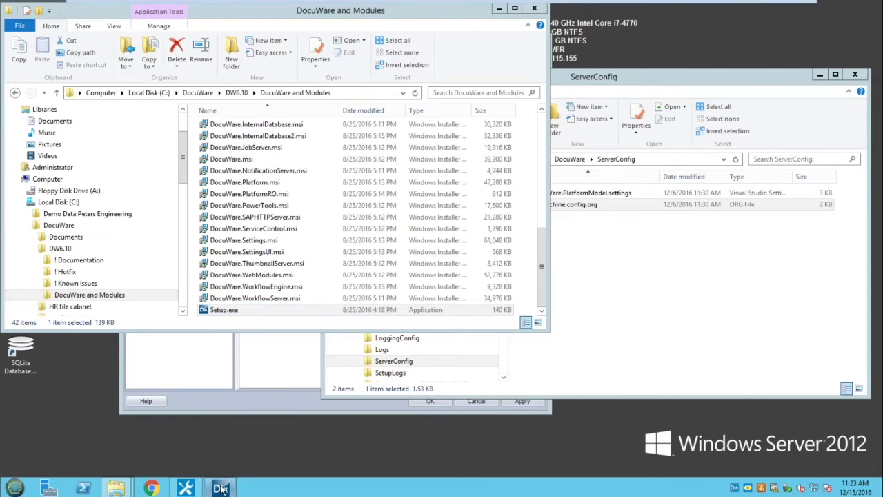
pyautogui.click(342, 278)
pyautogui.click(193, 184)
pyautogui.write('admin')
pyautogui.press('Tab')
pyautogui.write('*****')
pyautogui.click(207, 137)
pyautogui.click(209, 159)
pyautogui.click(203, 152)
pyautogui.click(343, 278)
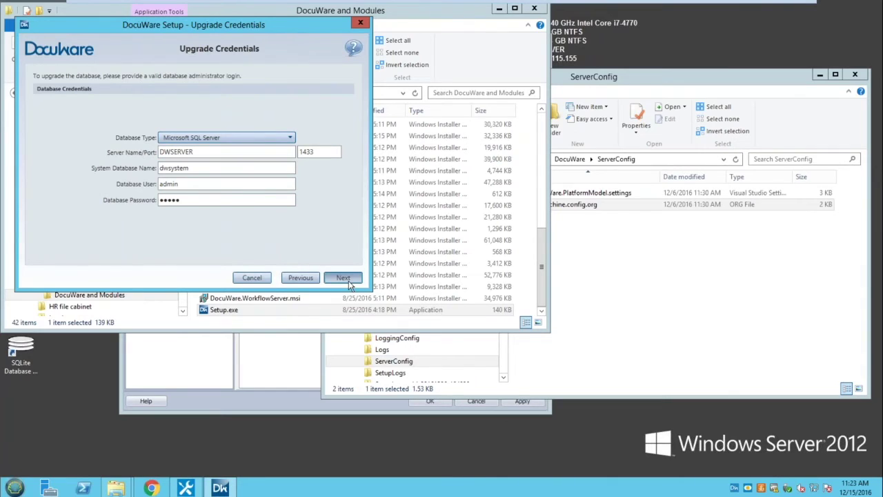
# - Enter organization 'Peters Engineering' plus the DocuWare user and password, and continue
pyautogui.click(187, 141)
pyautogui.write('Petern')
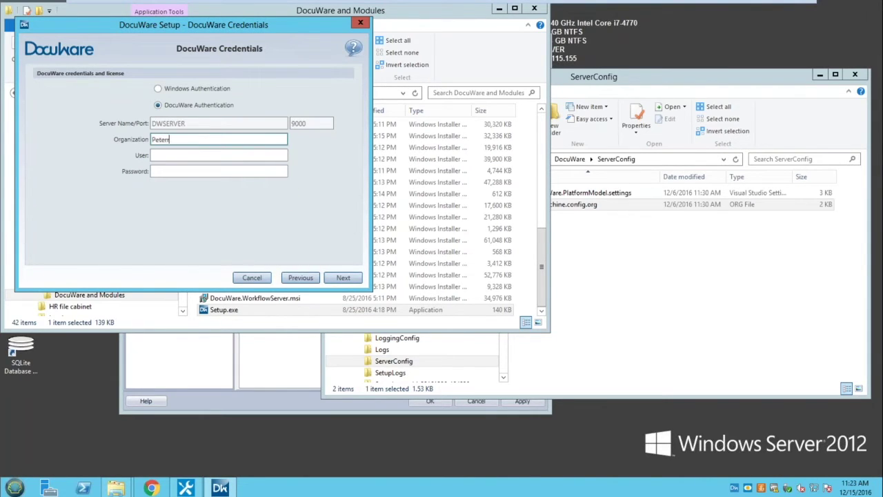
pyautogui.press('BackSpace')
pyautogui.write('s Engineering')
pyautogui.press('Tab')
pyautogui.press('Tab')
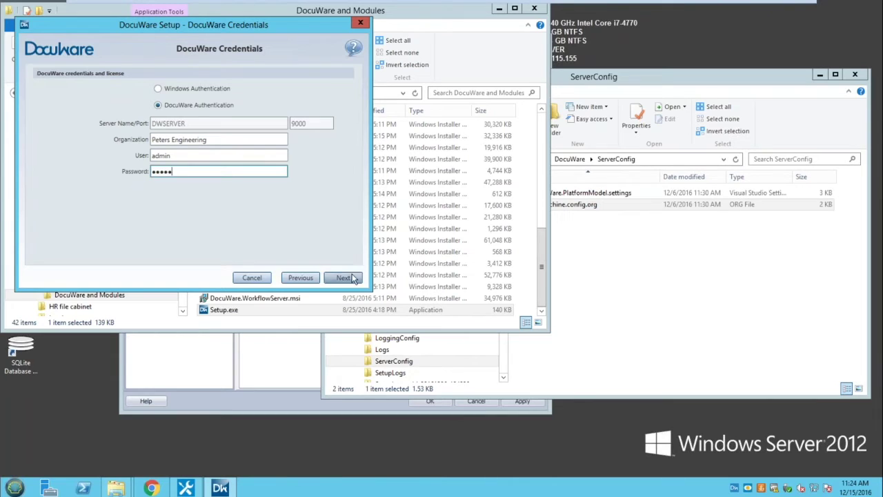
pyautogui.click(344, 278)
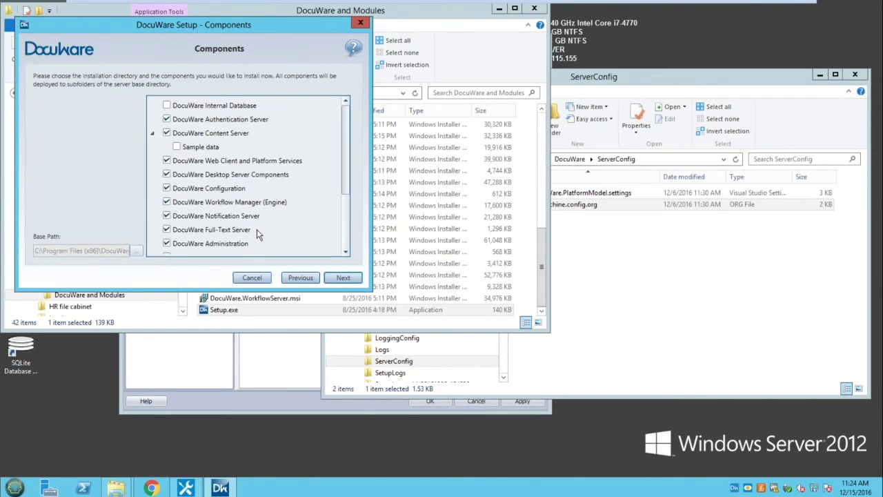
# - Untick DocuWare Thumbnail Server in the components list and accept the removal warning
pyautogui.scroll(-2, 259, 230)
pyautogui.scroll(-2, 260, 232)
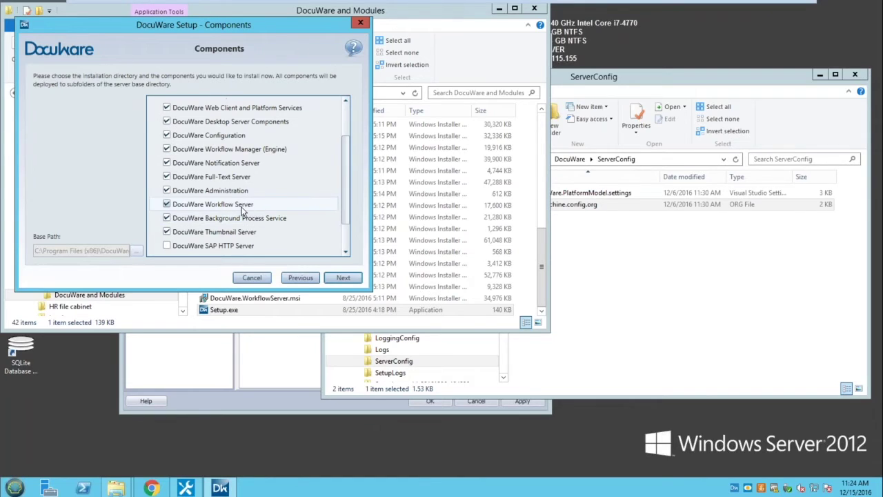
pyautogui.click(221, 219)
pyautogui.scroll(-1, 248, 198)
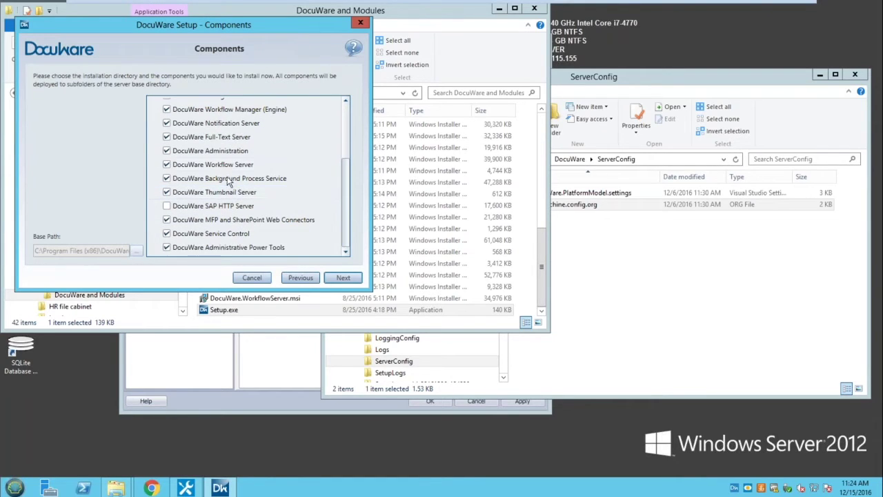
pyautogui.click(166, 192)
pyautogui.click(461, 269)
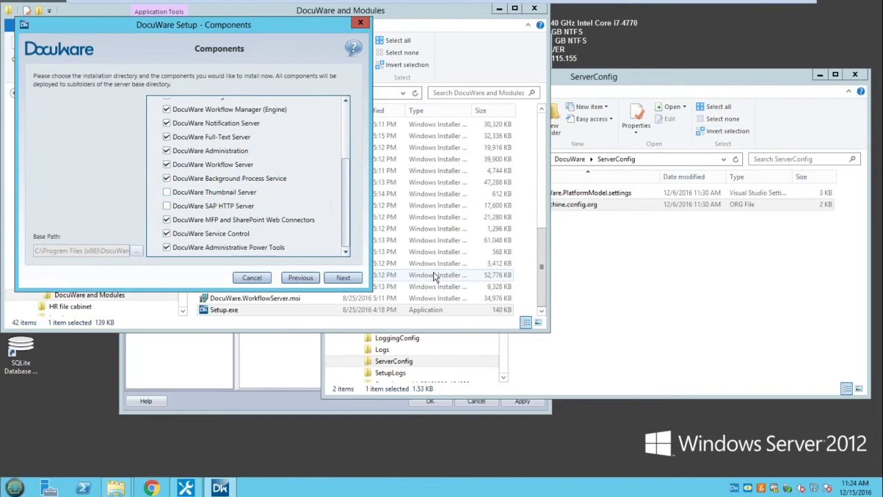
# - Proceed past the summary and install the upgrade until Installation Finished appears
pyautogui.click(343, 278)
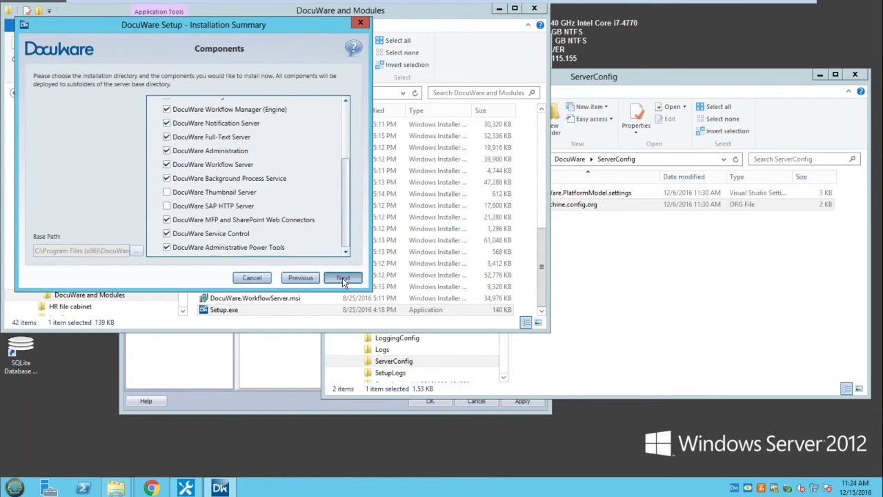
pyautogui.click(341, 278)
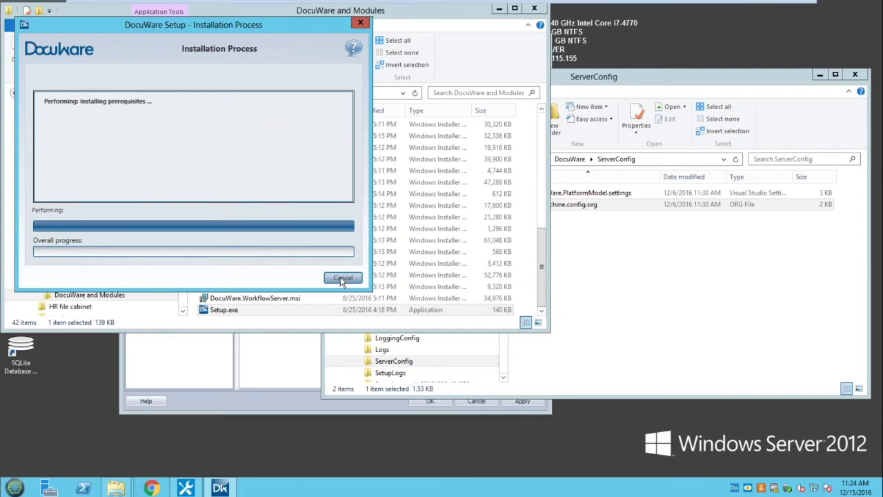
pyautogui.click(627, 279)
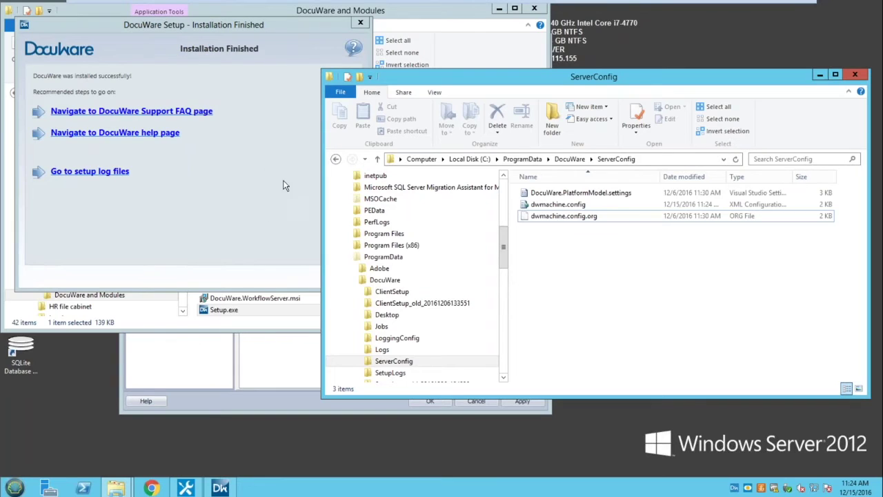
pyautogui.click(361, 25)
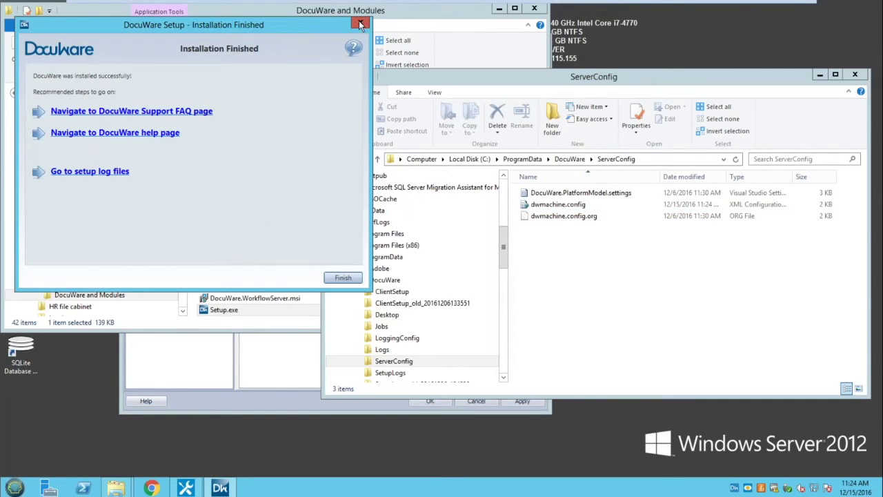
# - Close the finished setup, then stop all DocuWare servers in Service Control, force-stopping any remaining
pyautogui.click(361, 24)
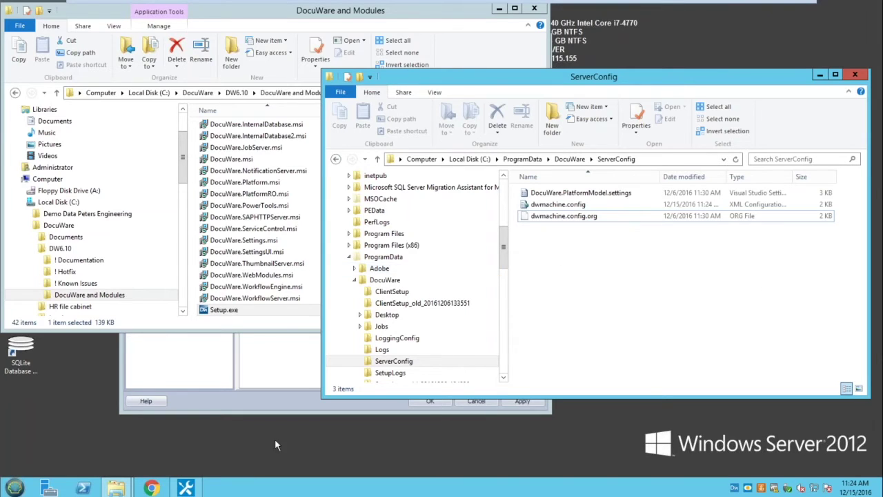
pyautogui.click(187, 489)
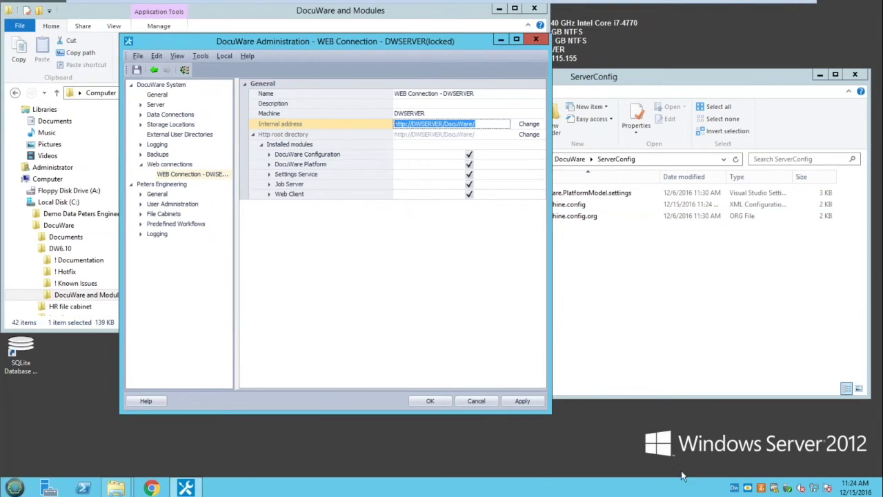
pyautogui.click(759, 488)
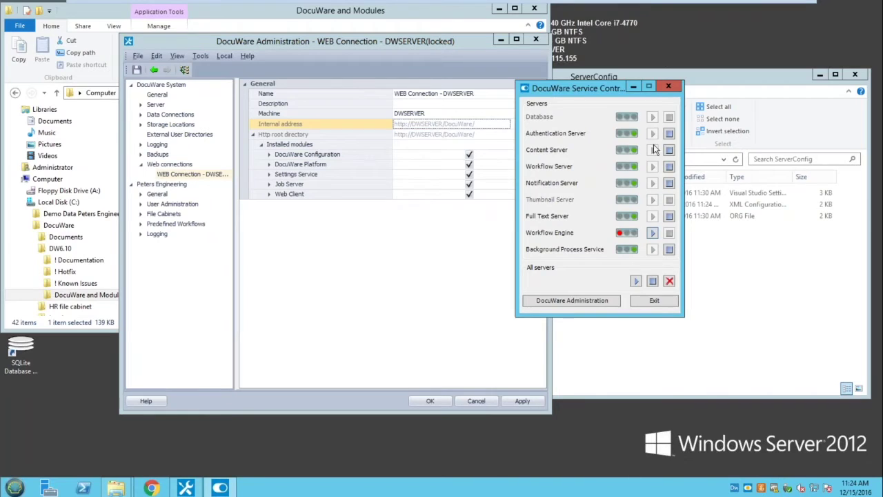
pyautogui.moveTo(583, 93); pyautogui.dragTo(394, 96)
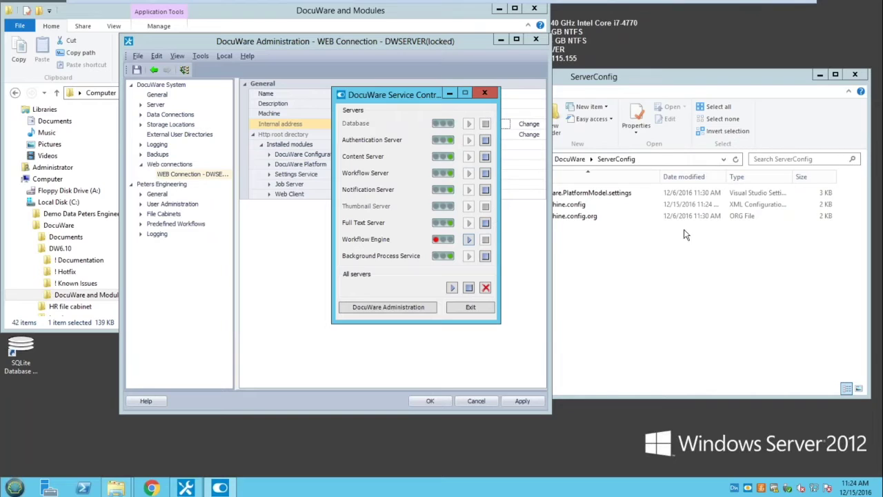
pyautogui.click(469, 288)
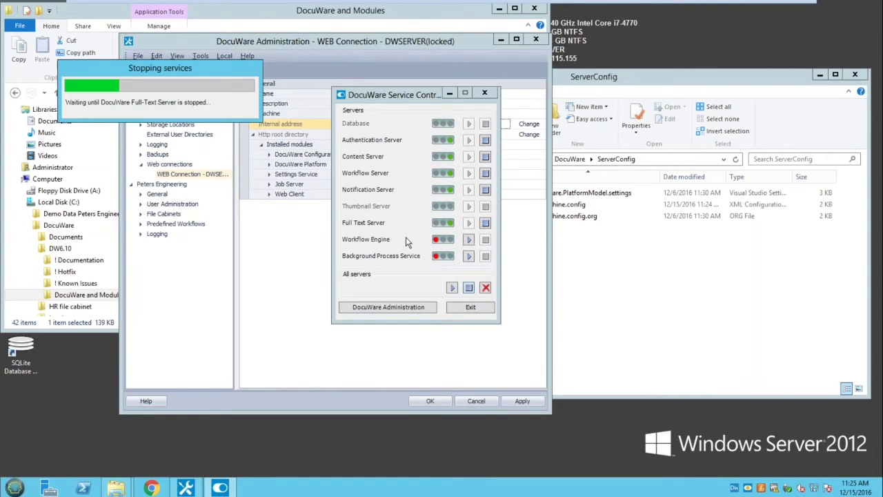
pyautogui.click(486, 289)
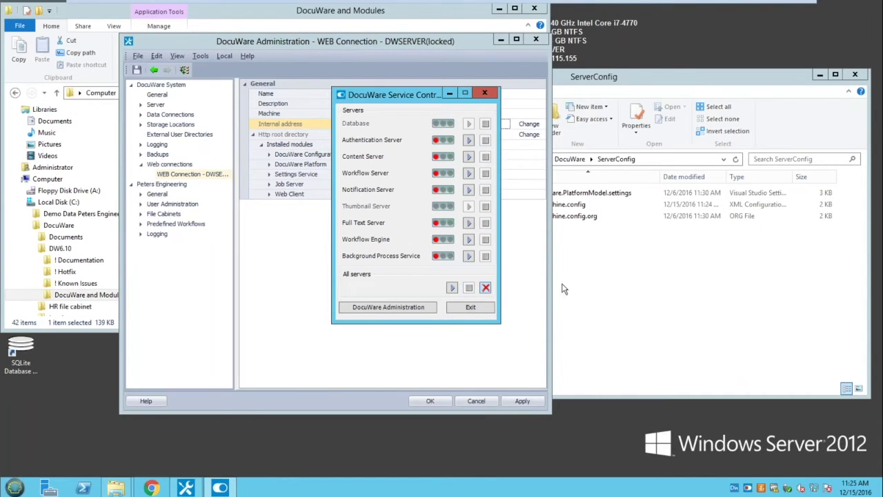
pyautogui.click(600, 290)
# - Rename dwmachine.config to dwmachine.config.new, accepting the extension change
pyautogui.click(590, 206)
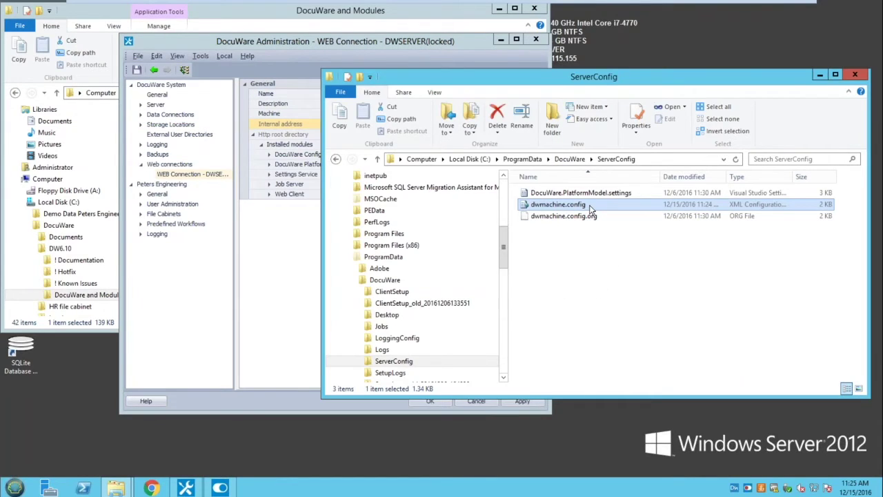
pyautogui.click(590, 204)
pyautogui.write('.new')
pyautogui.press('Return')
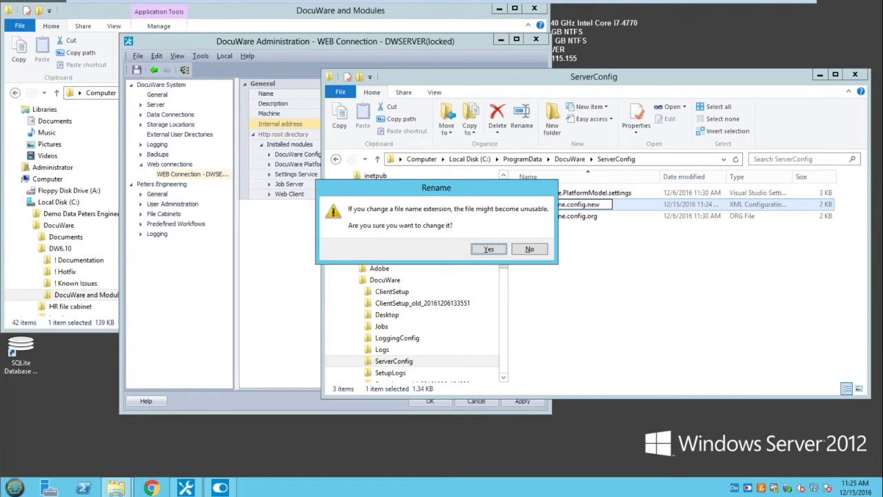
pyautogui.click(491, 249)
# - Start the Authentication Server in Service Control and go up to the DocuWare program-data folder
pyautogui.click(219, 487)
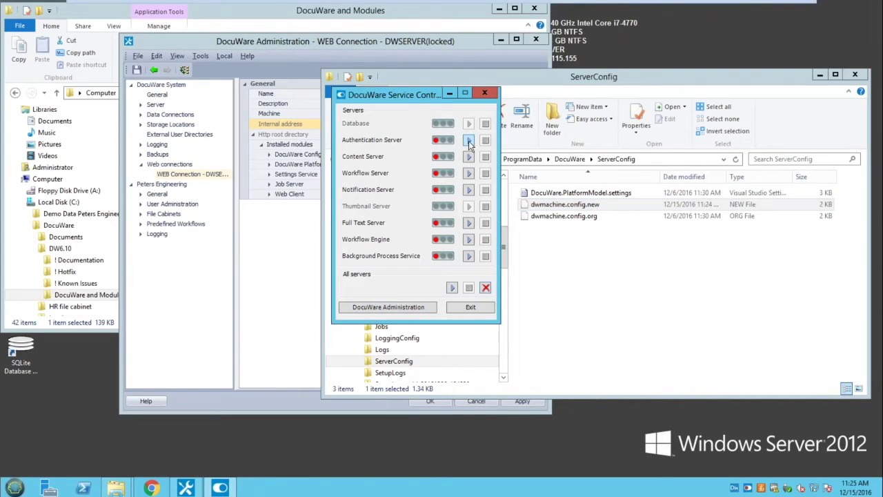
pyautogui.click(468, 140)
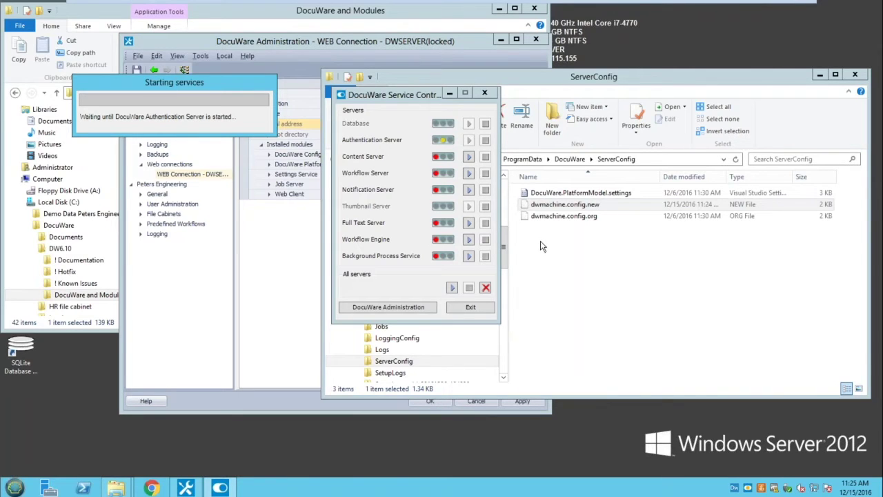
pyautogui.click(569, 160)
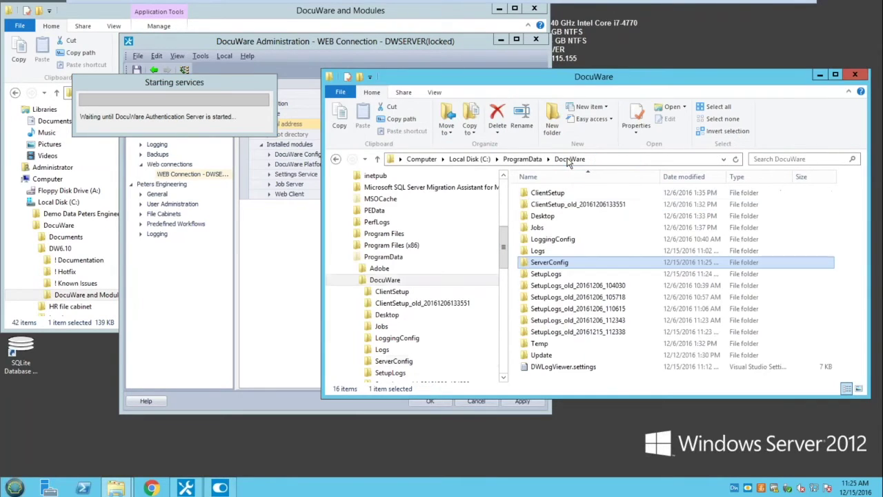
# - Open the Logs folder and read the DWAuthenticationServer_Errors log about the missing dwmachine.config
pyautogui.doubleClick(545, 250)
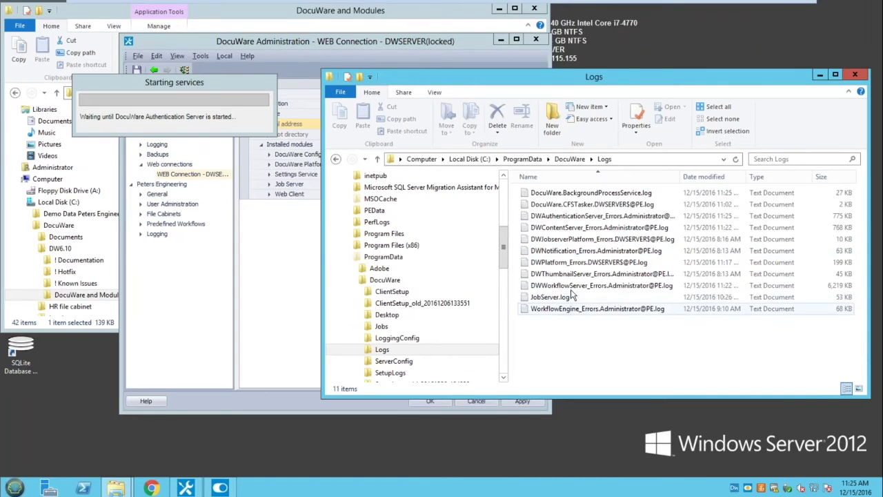
pyautogui.doubleClick(583, 216)
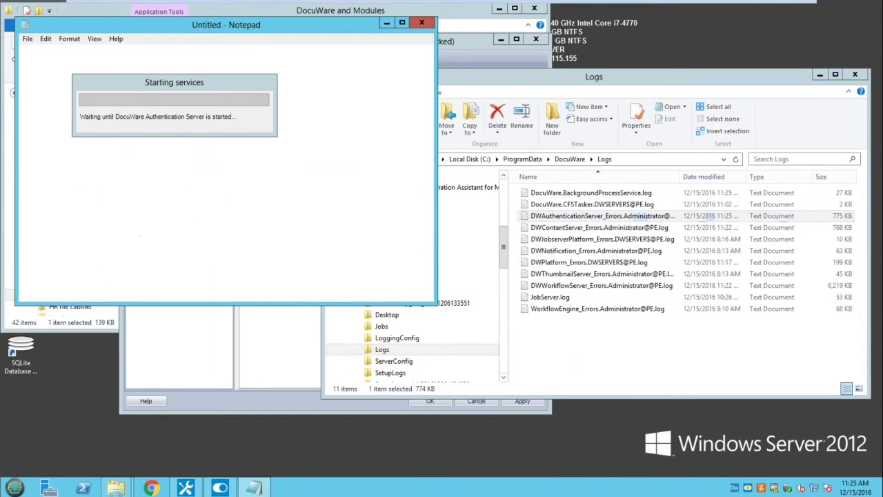
pyautogui.click(405, 25)
pyautogui.moveTo(879, 50); pyautogui.dragTo(879, 455)
pyautogui.click(300, 382)
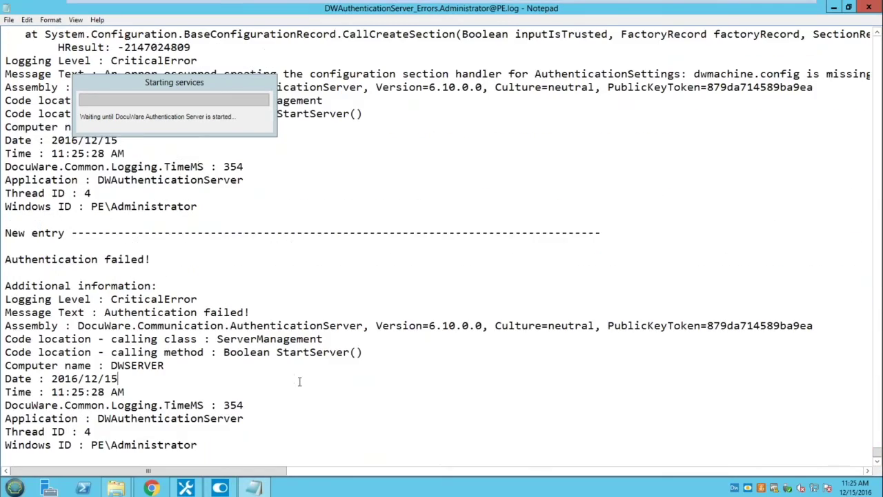
pyautogui.scroll(6, 299, 382)
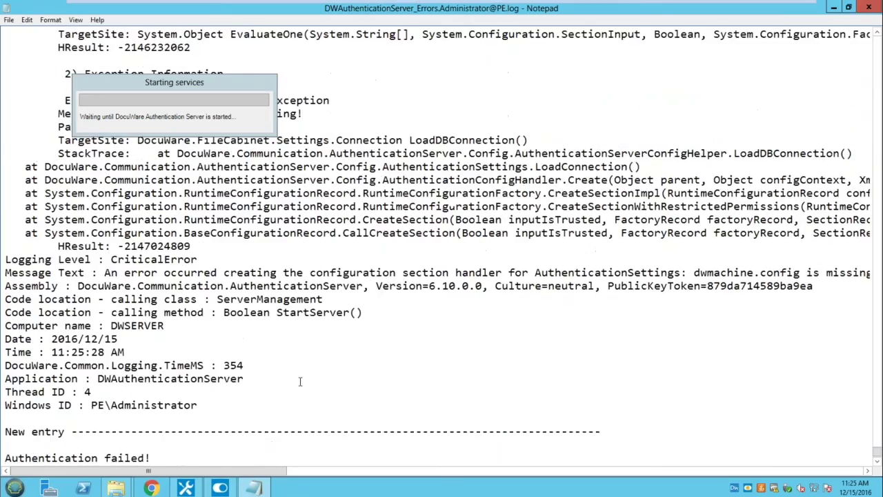
pyautogui.scroll(4, 343, 347)
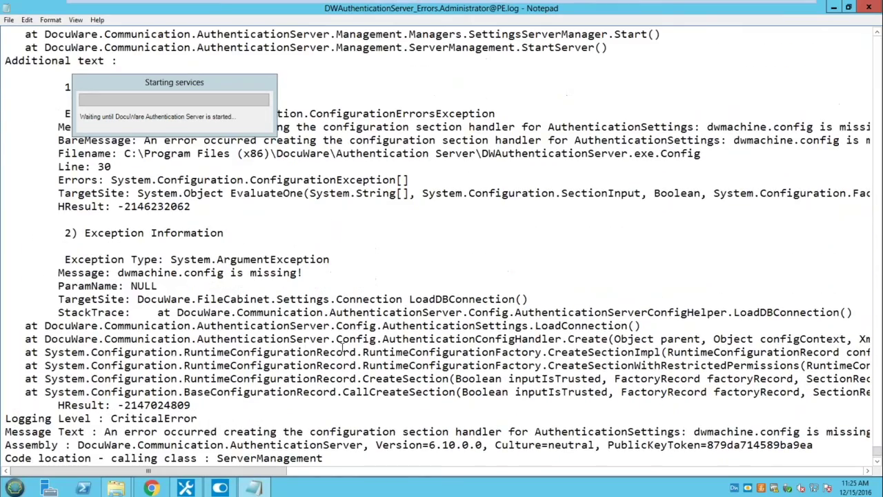
pyautogui.scroll(2, 343, 347)
pyautogui.click(661, 274)
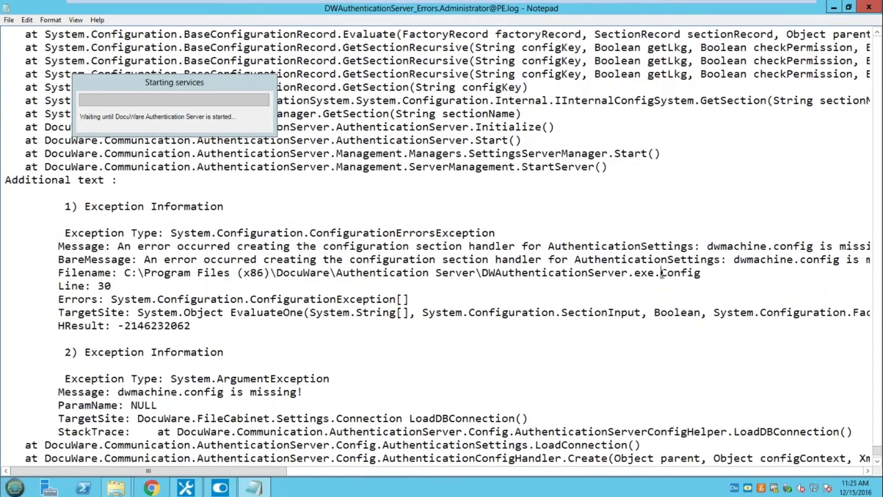
pyautogui.scroll(6, 424, 338)
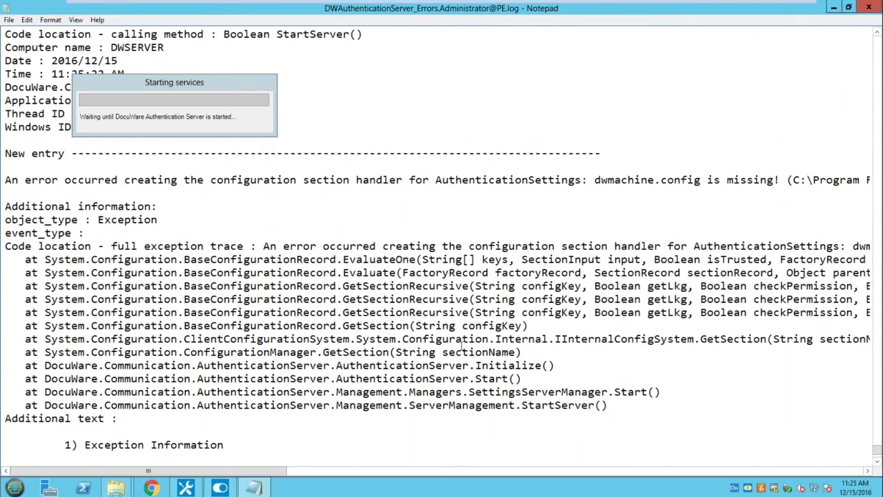
# - Close the error log and open a new Chrome tab
pyautogui.click(870, 8)
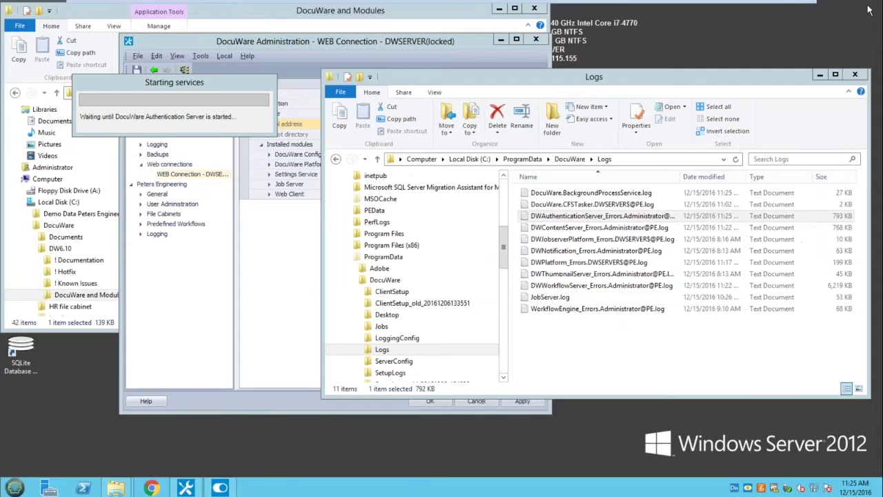
pyautogui.click(278, 269)
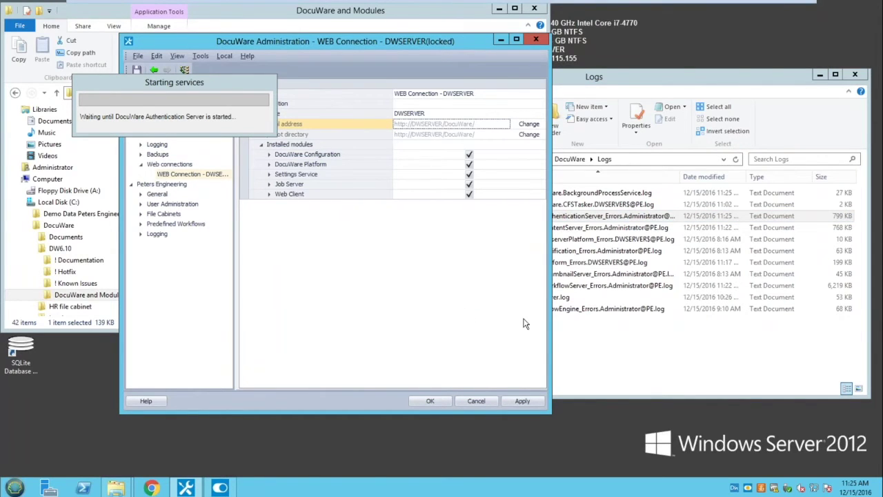
pyautogui.click(628, 344)
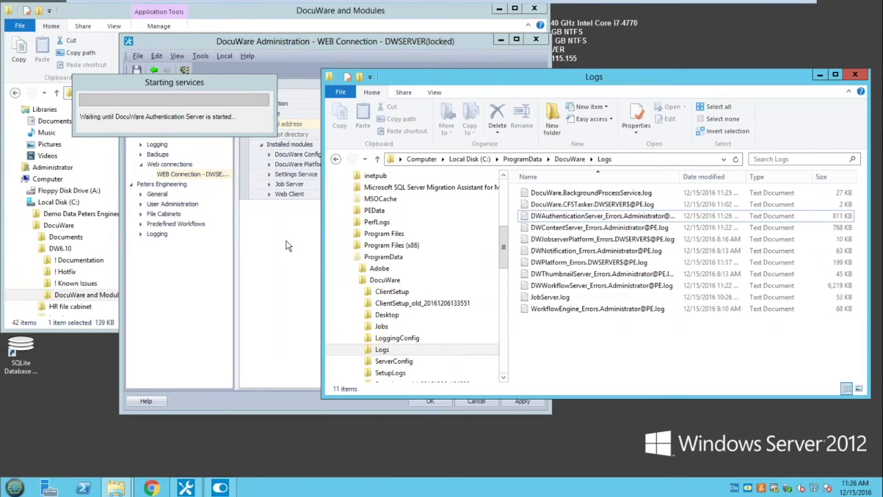
pyautogui.click(151, 489)
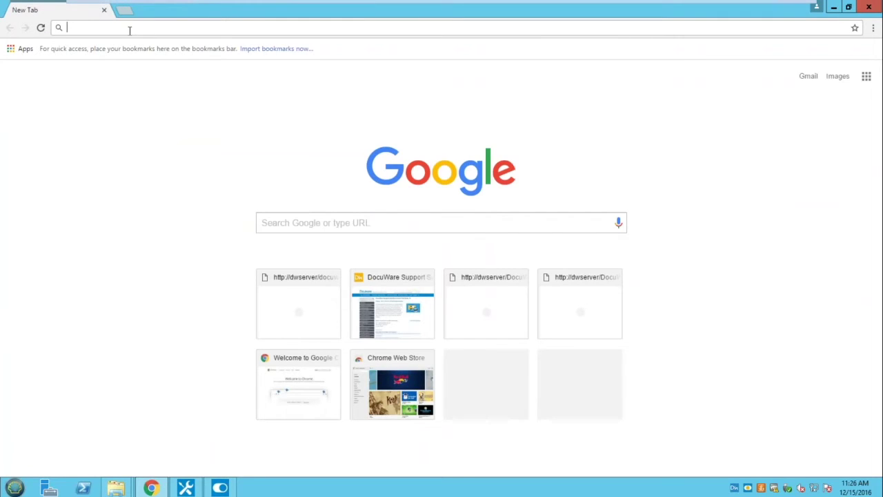
# - Search faq.docuware.com for article 4740 and select its sample dwmachine.config XML
pyautogui.write('faq.docuware.com')
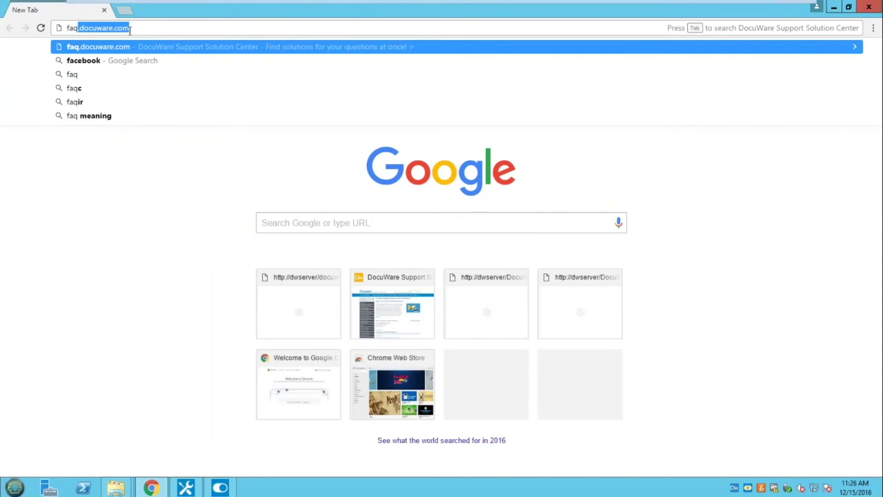
pyautogui.press('Return')
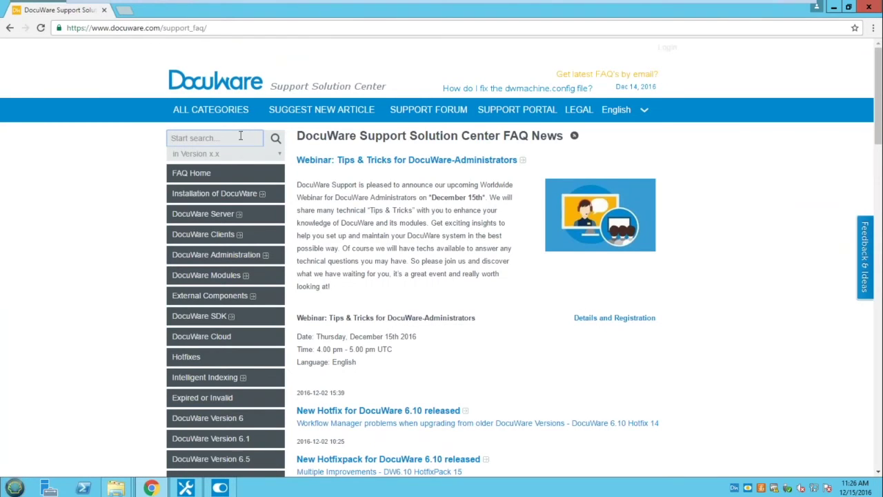
pyautogui.write('4740')
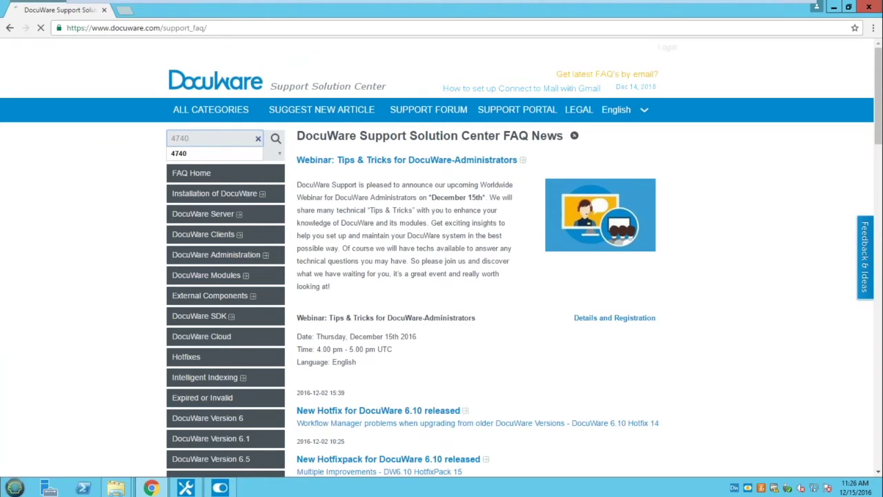
pyautogui.press('Return')
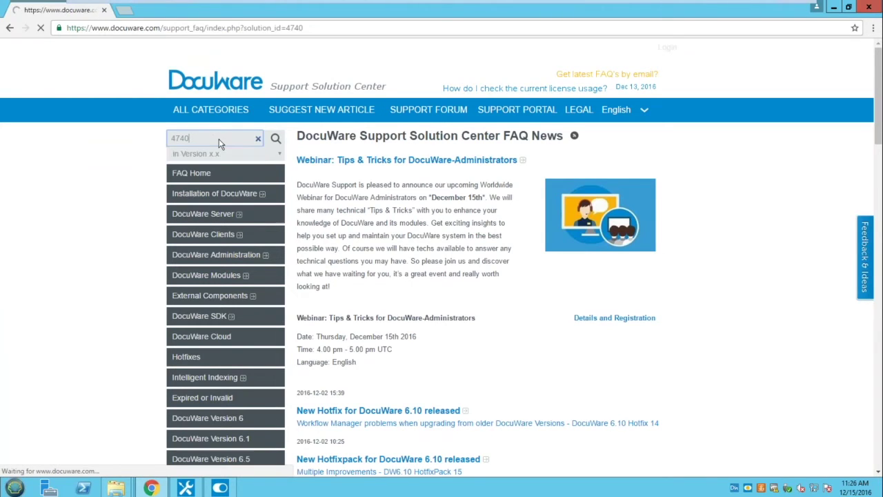
pyautogui.scroll(-1, 429, 255)
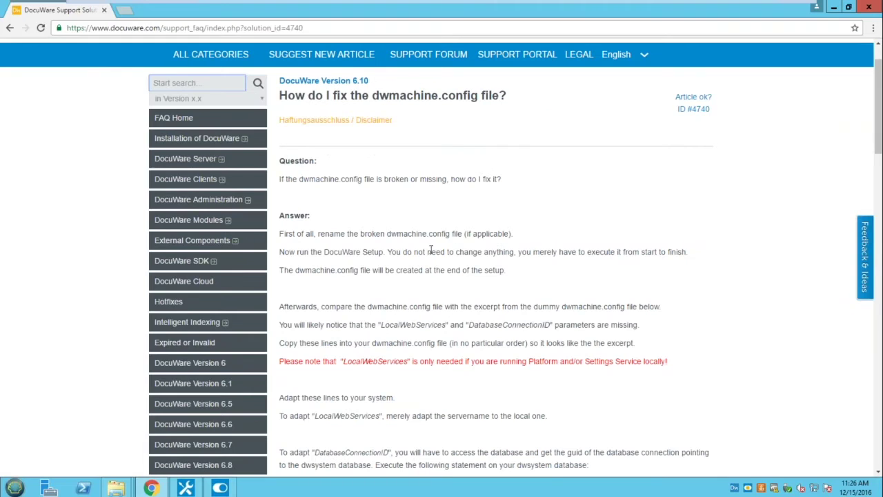
pyautogui.scroll(-3, 431, 248)
pyautogui.scroll(3, 433, 245)
pyautogui.scroll(-4, 384, 380)
pyautogui.scroll(-6, 384, 378)
pyautogui.moveTo(385, 374); pyautogui.dragTo(287, 174)
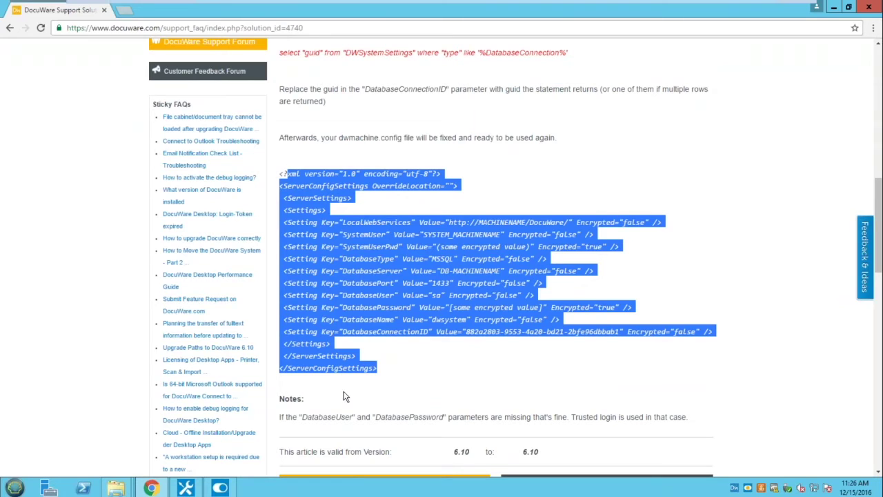
# - Switch between the DocuWare and Modules window, Service Control and the Logs folder window
pyautogui.moveTo(116, 488)
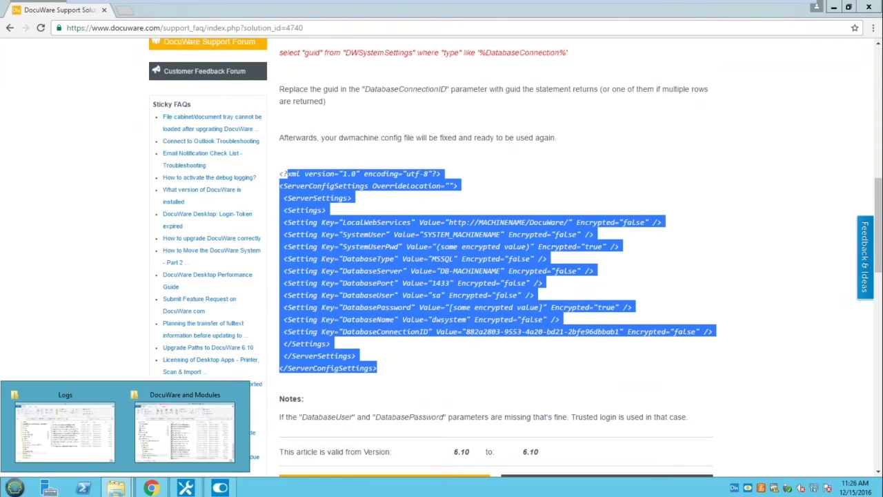
pyautogui.click(196, 447)
pyautogui.click(220, 488)
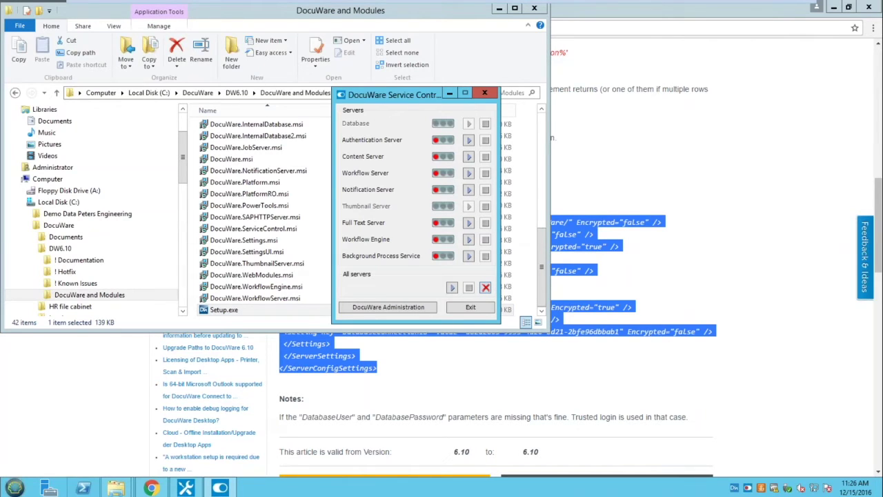
pyautogui.moveTo(116, 488)
pyautogui.click(101, 450)
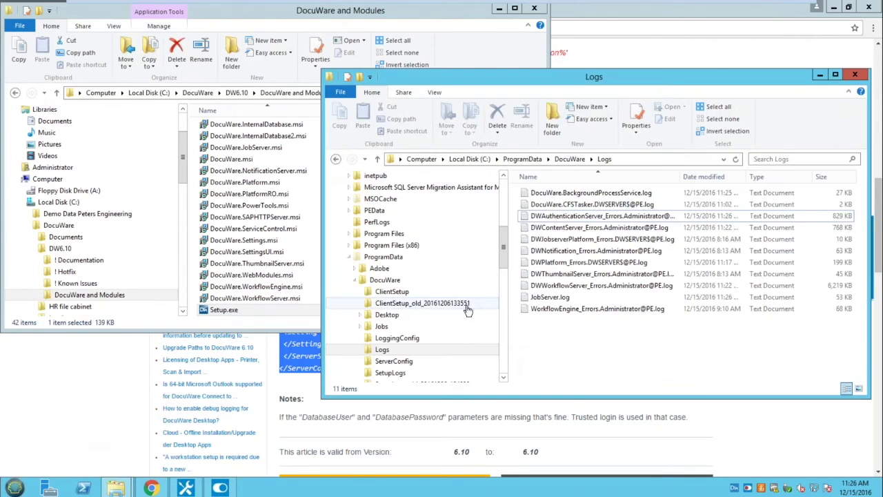
# - In ServerConfig, rename dwmachine.config.org back to dwmachine.config, then return to Service Control
pyautogui.click(566, 160)
pyautogui.doubleClick(552, 262)
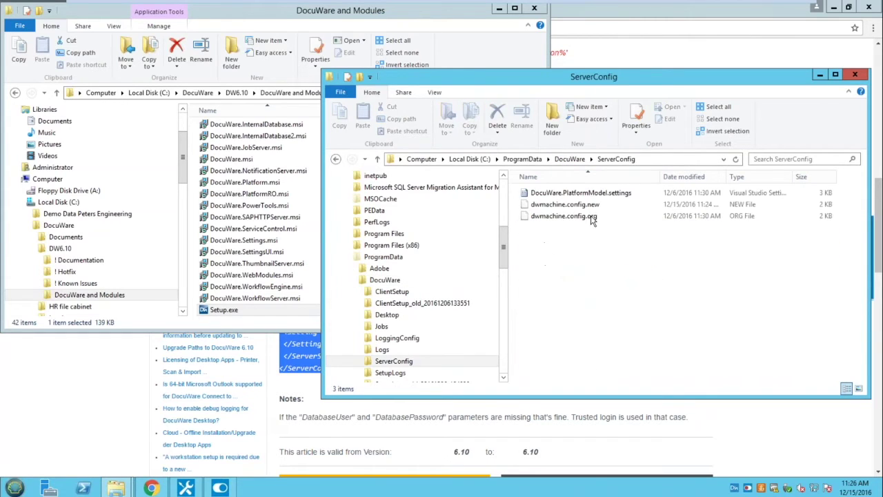
pyautogui.click(600, 218)
pyautogui.click(603, 220)
pyautogui.press('End')
pyautogui.press('BackSpace')
pyautogui.press('BackSpace')
pyautogui.press('BackSpace')
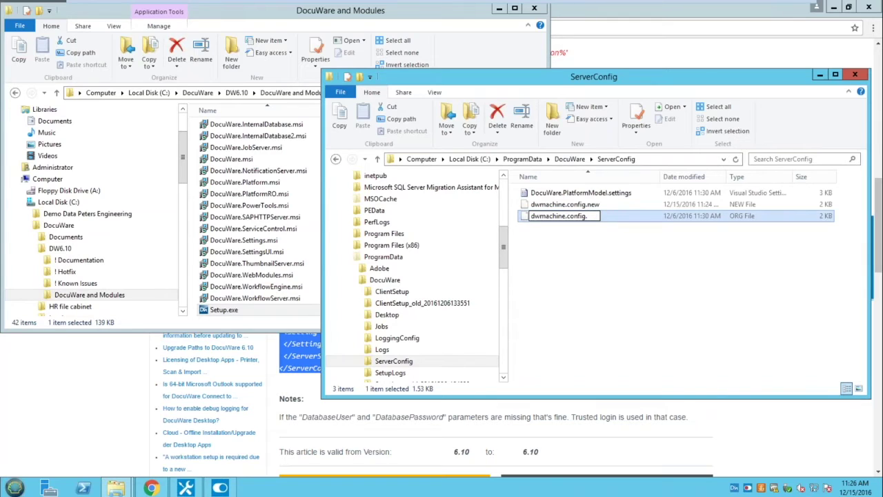
pyautogui.press('Return')
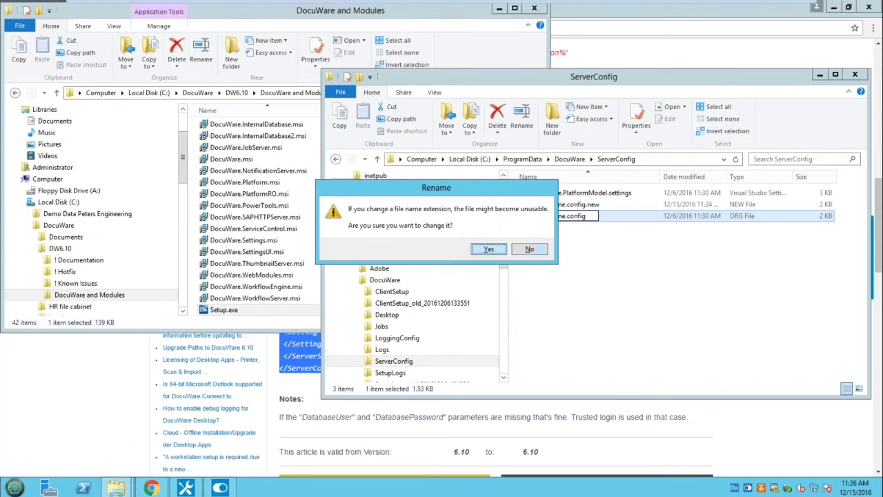
pyautogui.press('Return')
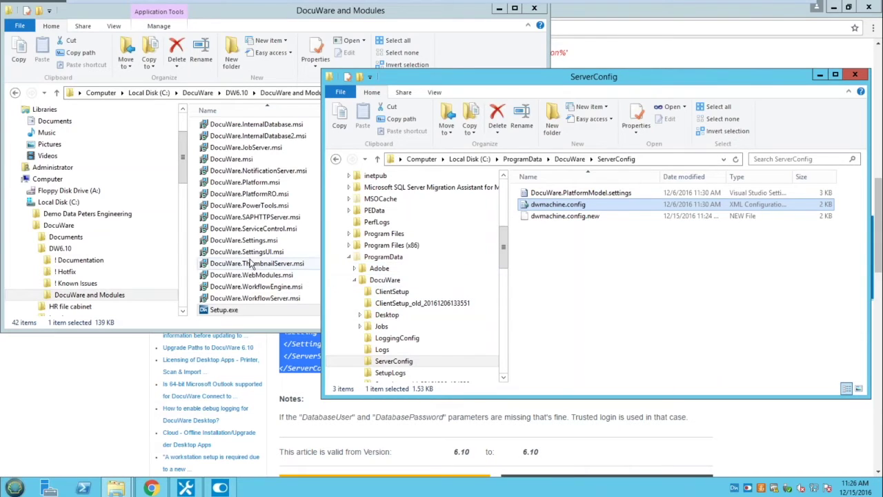
pyautogui.click(221, 485)
# - Start all DocuWare servers and move the startup progress dialog to the bottom-right
pyautogui.click(452, 288)
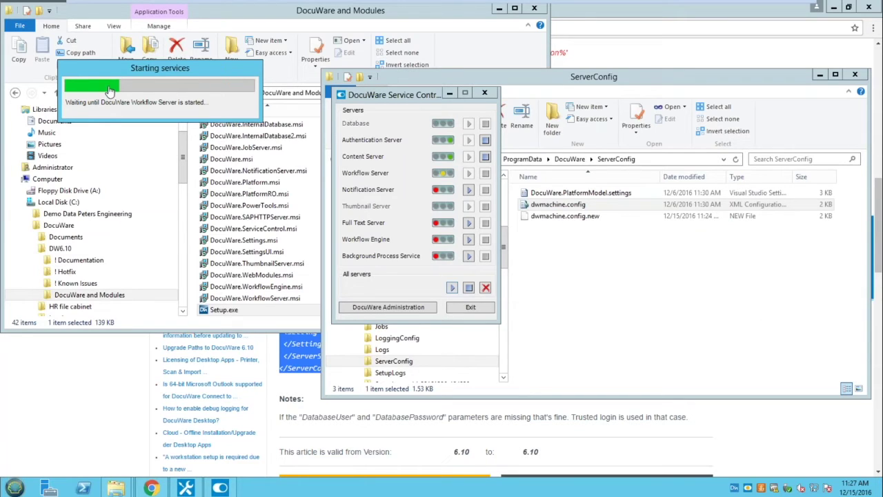
pyautogui.moveTo(185, 71); pyautogui.dragTo(834, 459)
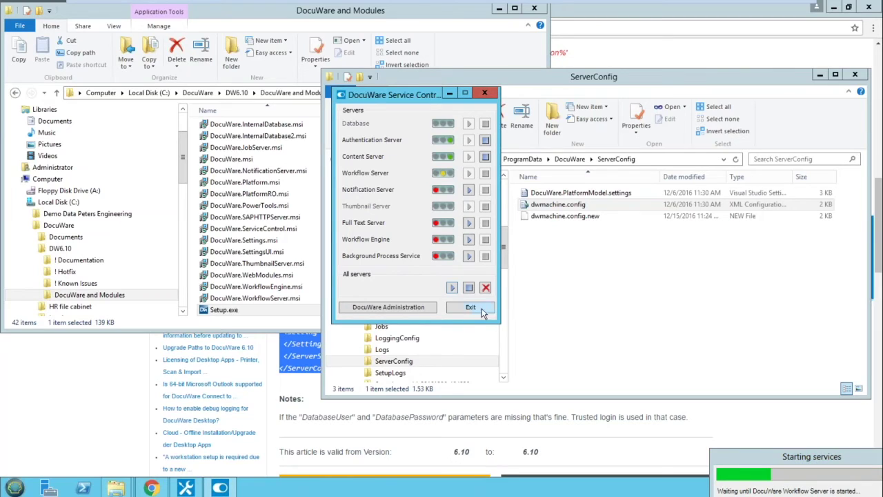
pyautogui.click(537, 87)
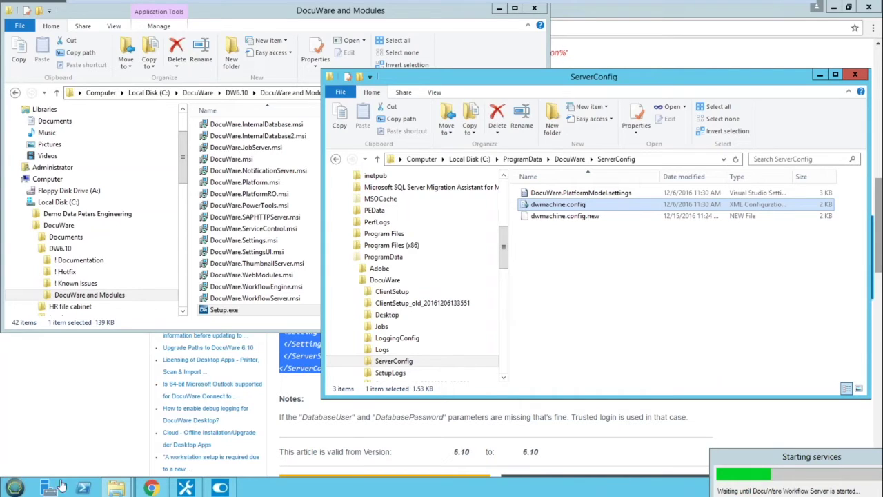
# - Bring up the Start menu's program list to launch another application
pyautogui.click(14, 488)
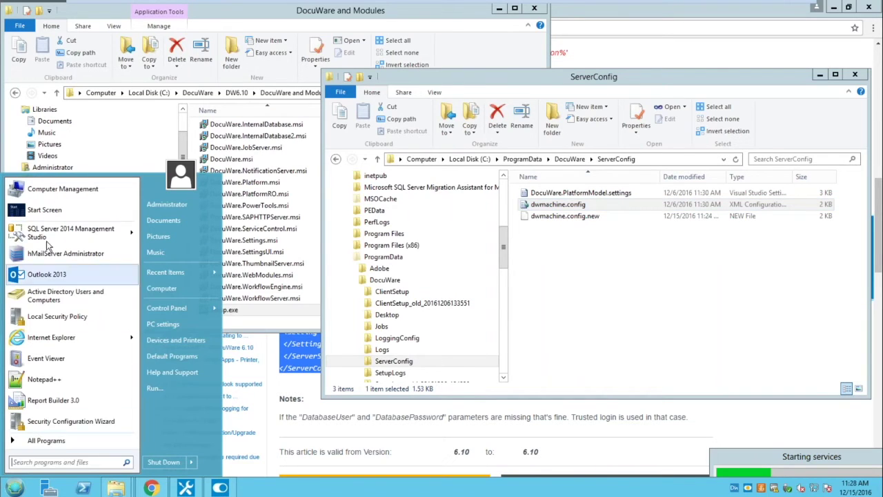
# - Launch SQL Server Management Studio and connect to the dwserver database server with the login password
pyautogui.press('Escape')
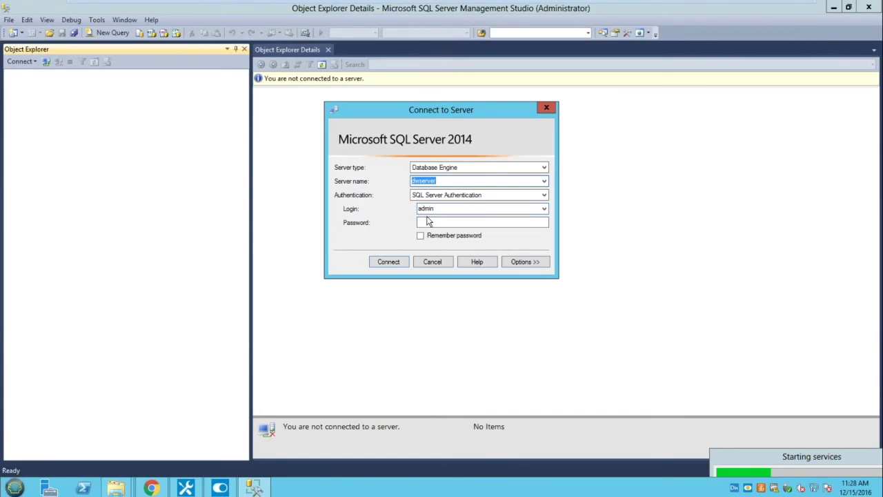
pyautogui.click(426, 222)
pyautogui.write('********')
pyautogui.press('Return')
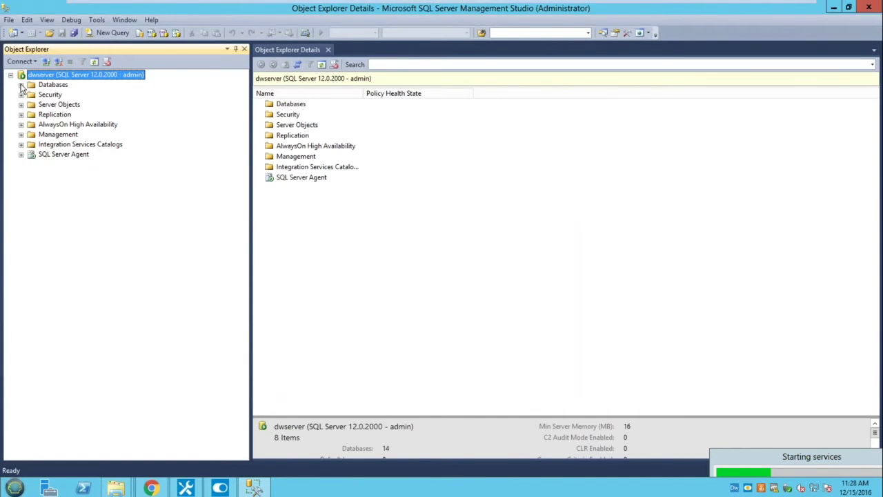
# - Expand dwdata > Tables and select the top 1000 rows of dbo.DWSYS
pyautogui.click(21, 84)
pyautogui.click(31, 115)
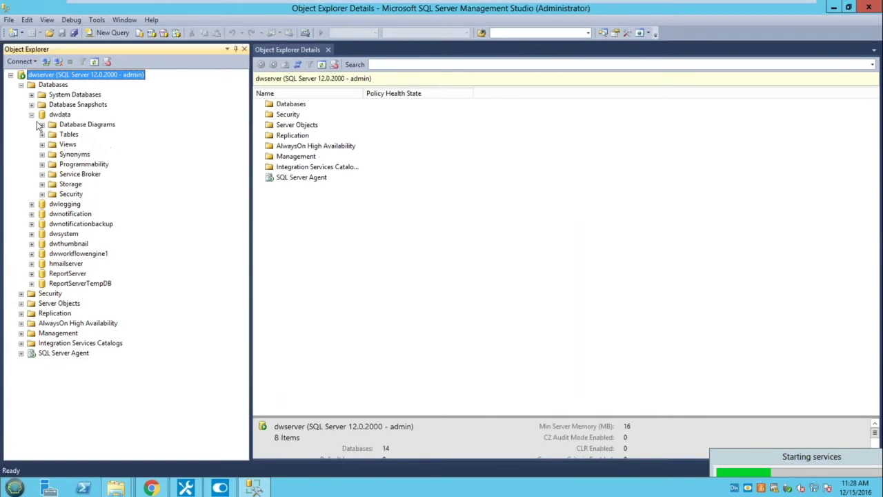
pyautogui.click(42, 135)
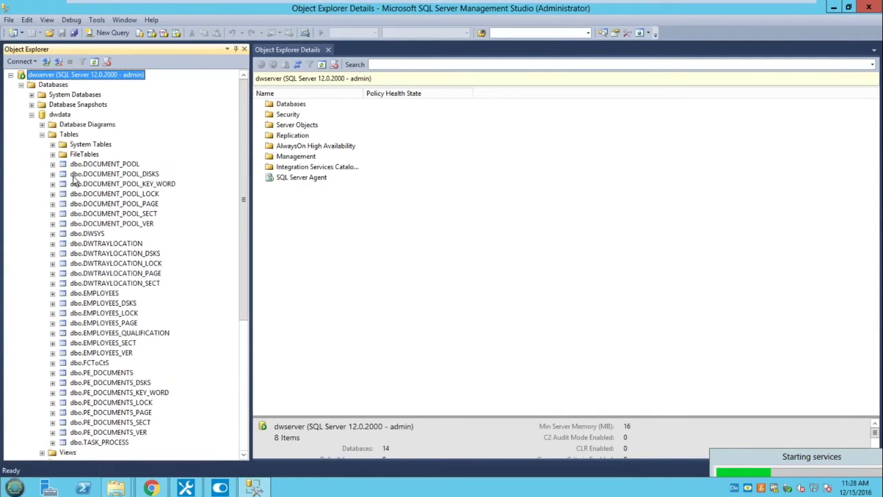
pyautogui.scroll(-1, 74, 181)
pyautogui.click(88, 205)
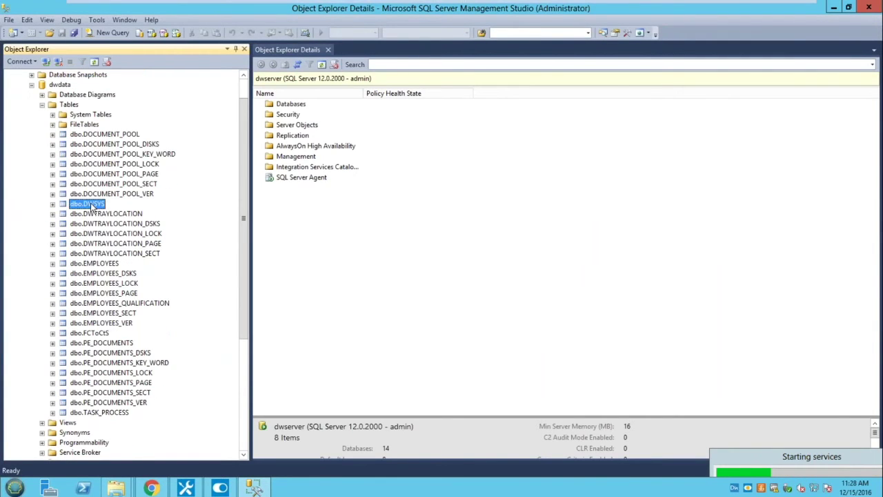
pyautogui.click(128, 193)
pyautogui.click(88, 205)
pyautogui.rightClick(90, 206)
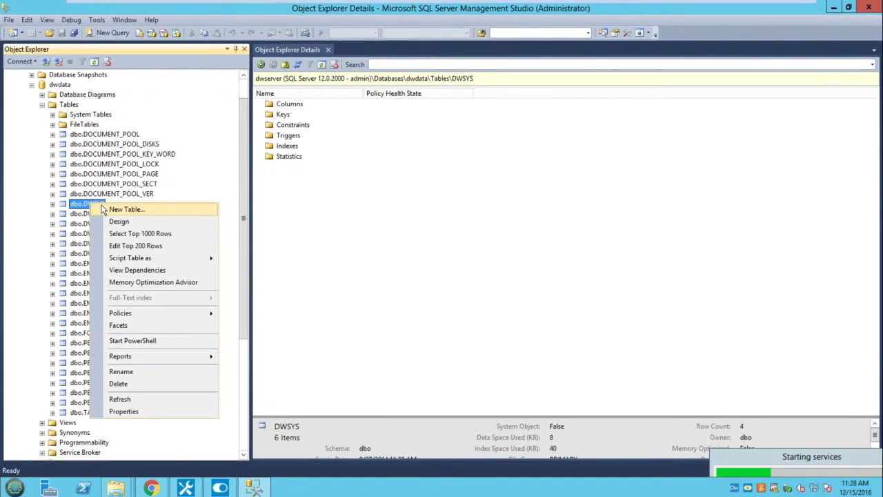
pyautogui.click(149, 234)
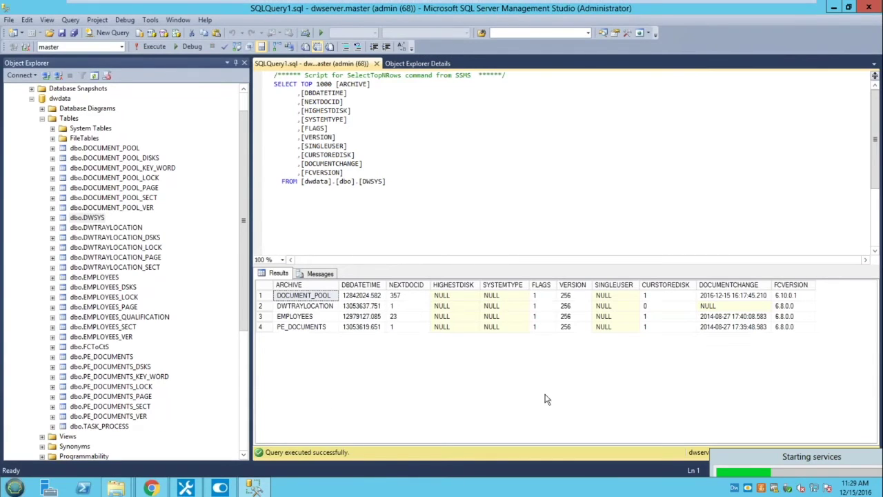
pyautogui.click(794, 296)
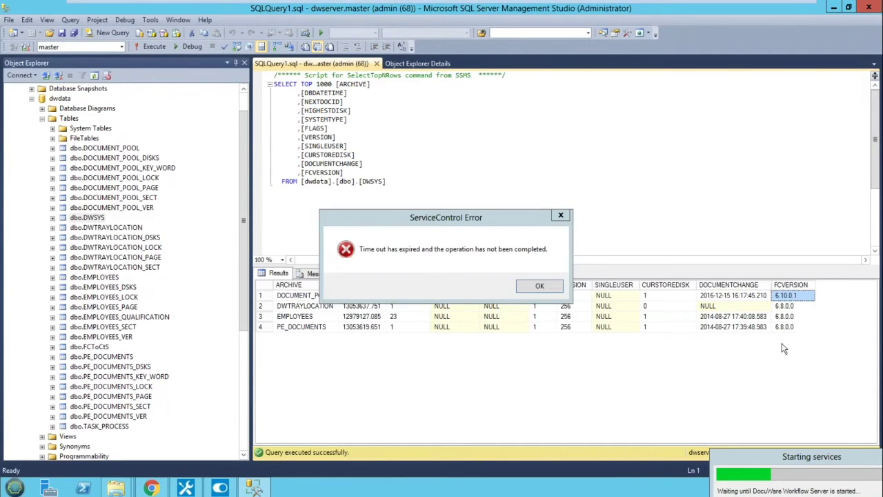
pyautogui.click(543, 286)
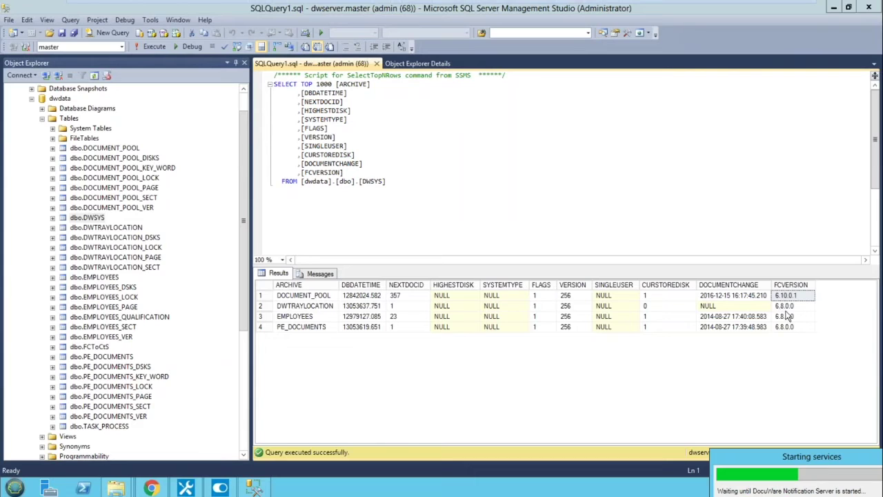
pyautogui.click(787, 316)
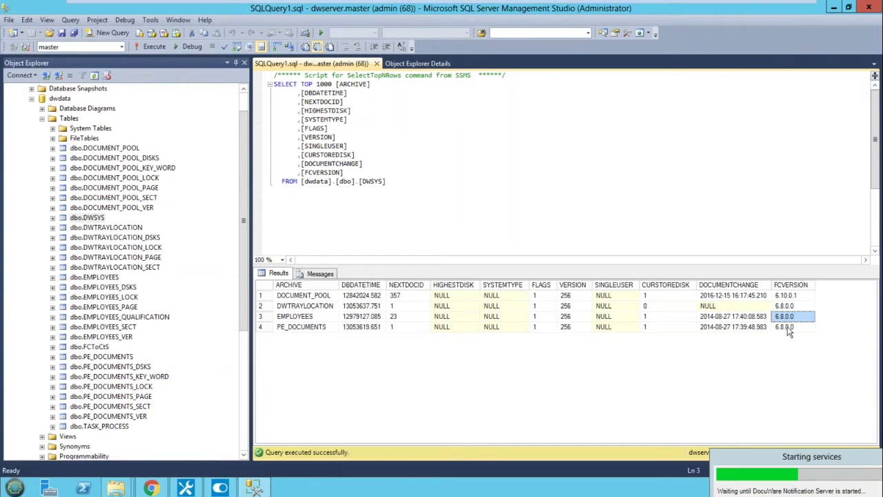
pyautogui.click(779, 330)
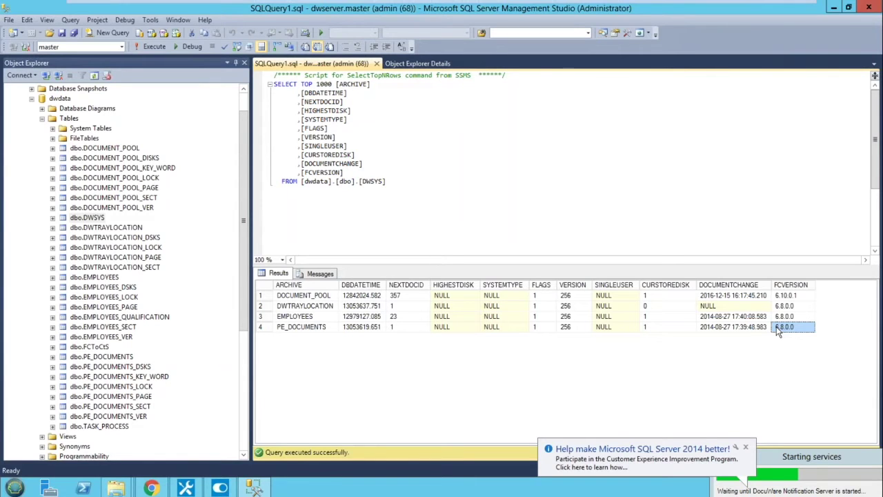
pyautogui.click(778, 329)
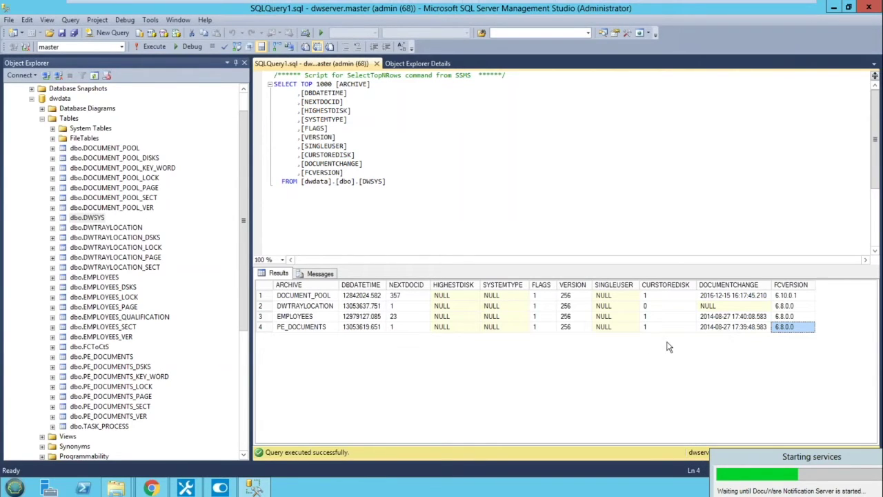
pyautogui.click(753, 326)
pyautogui.click(758, 317)
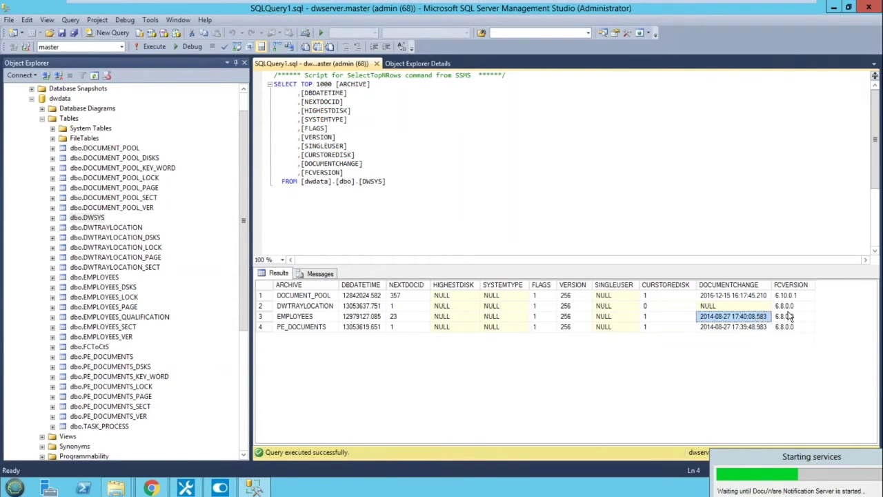
pyautogui.click(791, 316)
pyautogui.click(795, 328)
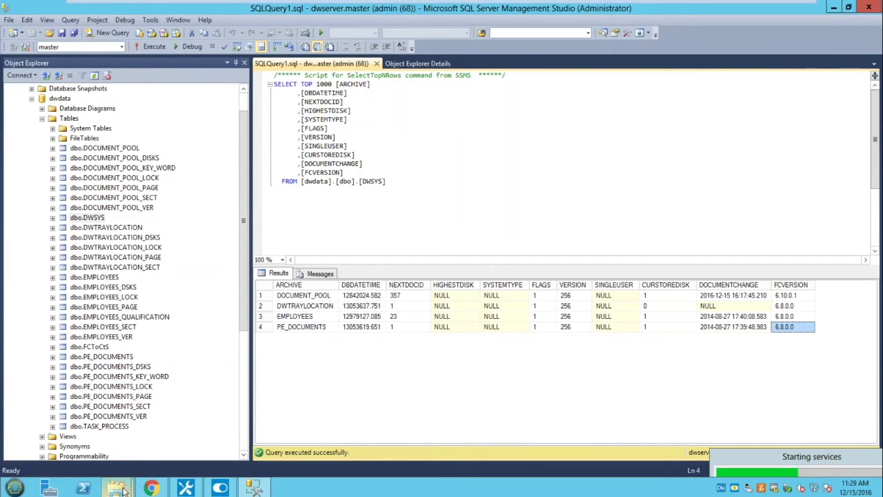
# - Review the Content Server status in DocuWare Service Control, then return to the browser
pyautogui.moveTo(126, 489)
pyautogui.click(186, 434)
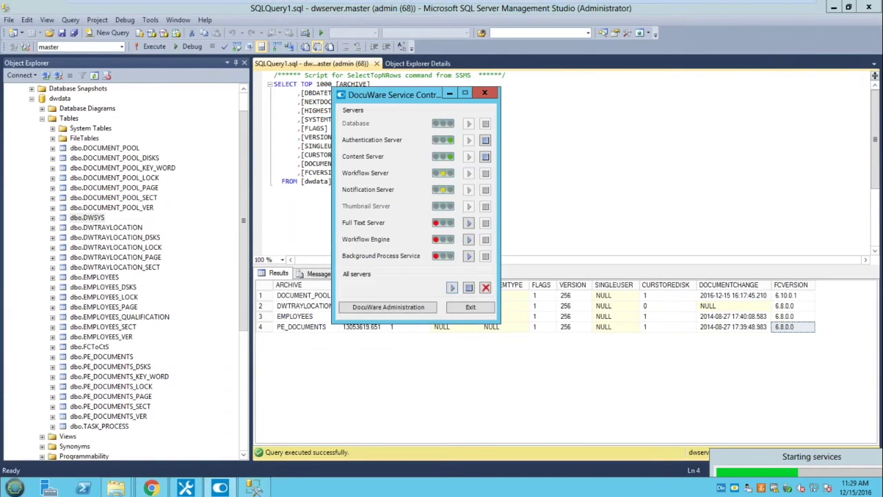
pyautogui.click(485, 157)
pyautogui.click(151, 488)
# - Load dwserver/docuware/ in Chrome, log in as the administrator and dismiss the tutorial
pyautogui.click(113, 31)
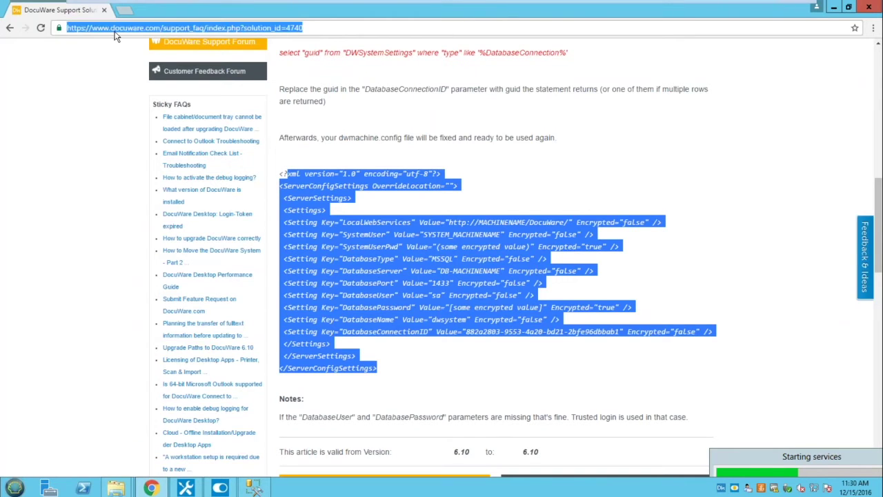
pyautogui.write('dwserver/docuware/')
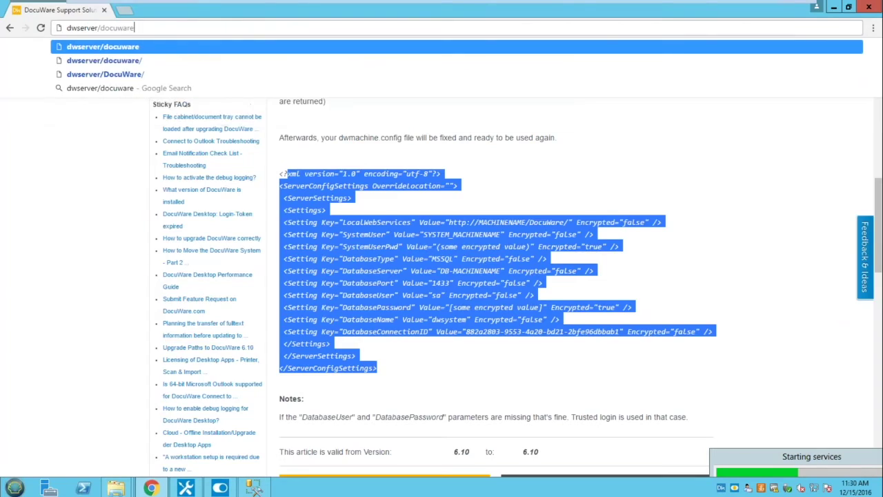
pyautogui.press('Return')
pyautogui.click(430, 250)
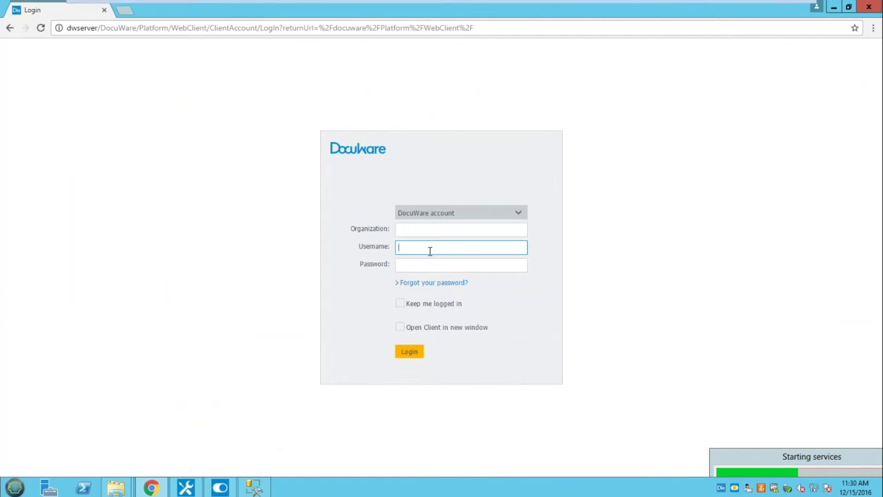
pyautogui.press('Tab')
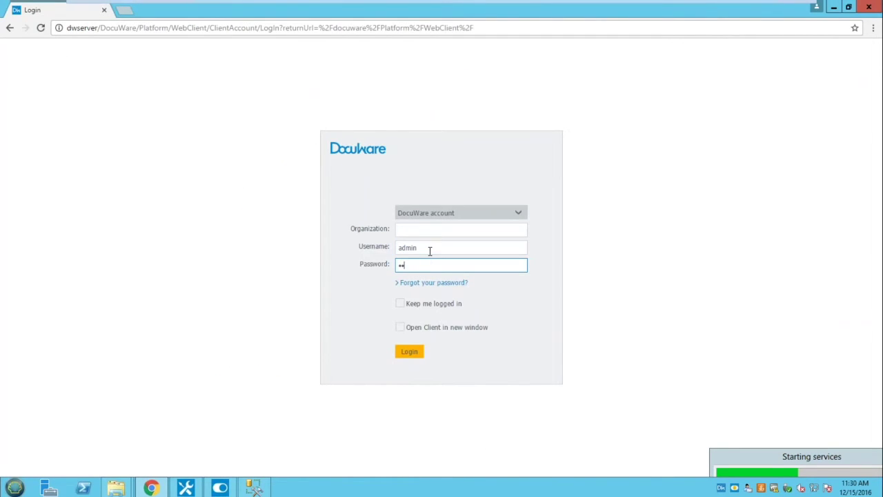
pyautogui.press('Return')
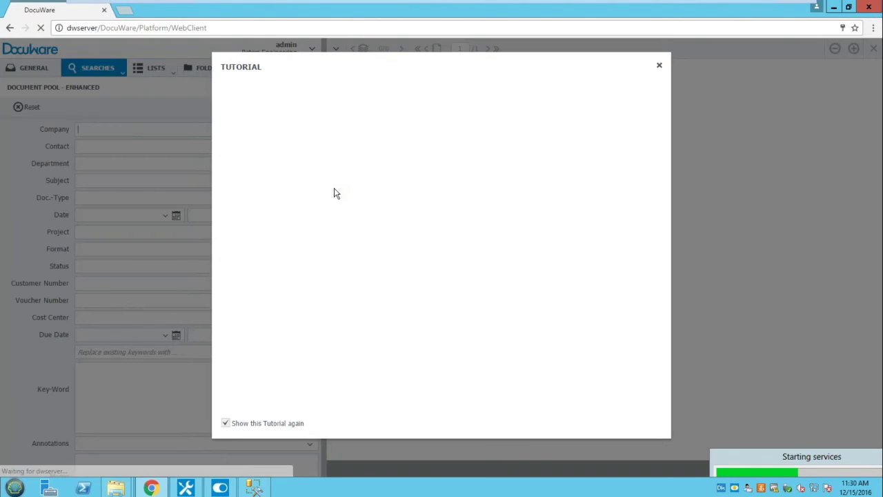
pyautogui.press('Escape')
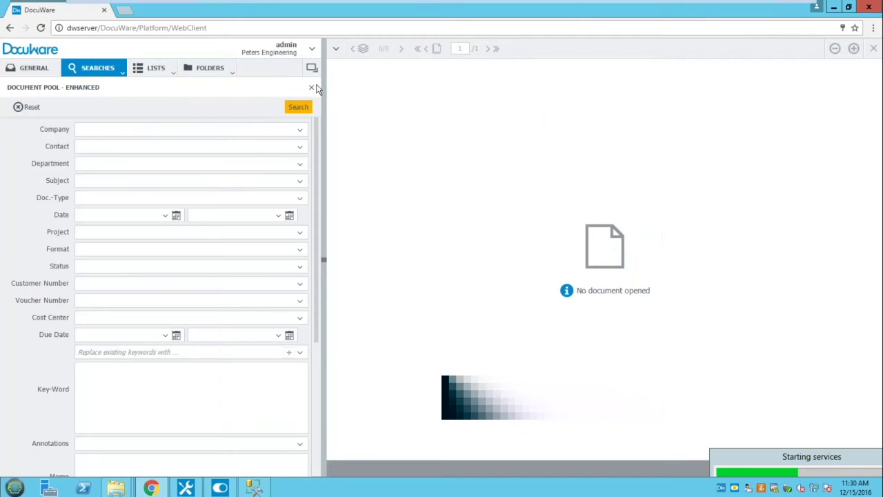
# - Run the PE Documents search, acknowledge the connection failure notice and close the form
pyautogui.click(317, 88)
pyautogui.click(122, 73)
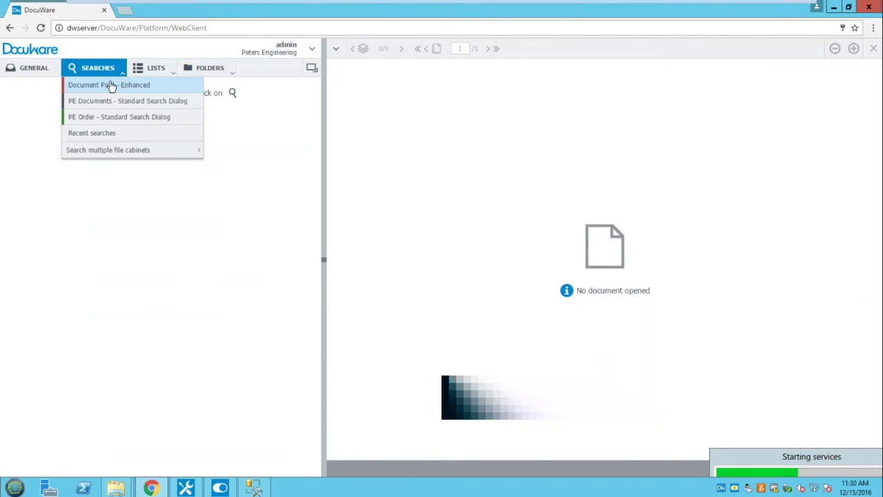
pyautogui.click(107, 101)
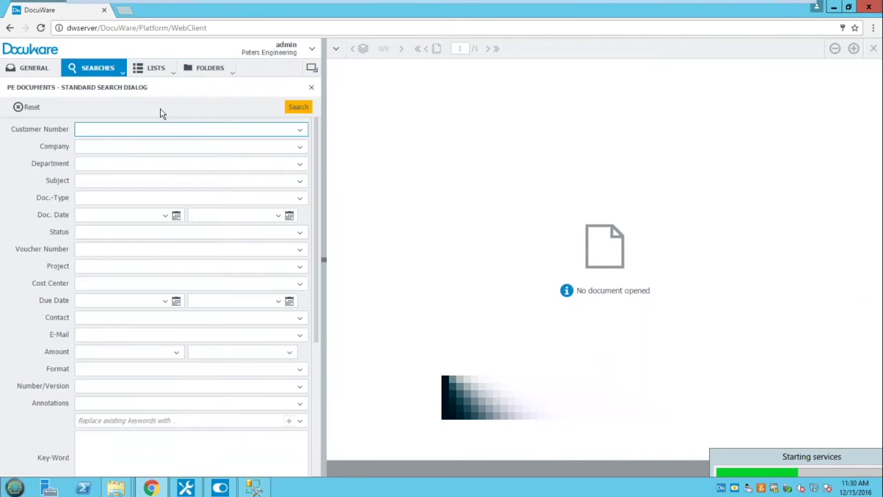
pyautogui.click(299, 107)
pyautogui.click(728, 63)
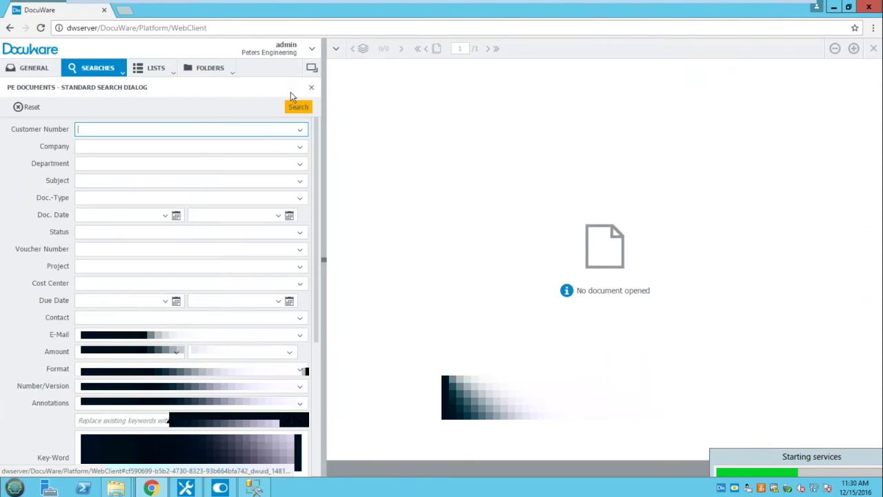
pyautogui.click(300, 106)
pyautogui.click(733, 61)
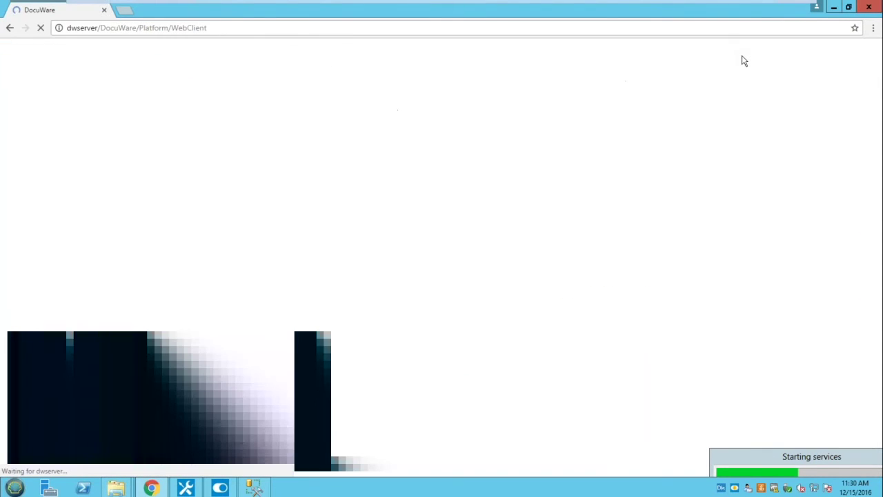
pyautogui.click(311, 87)
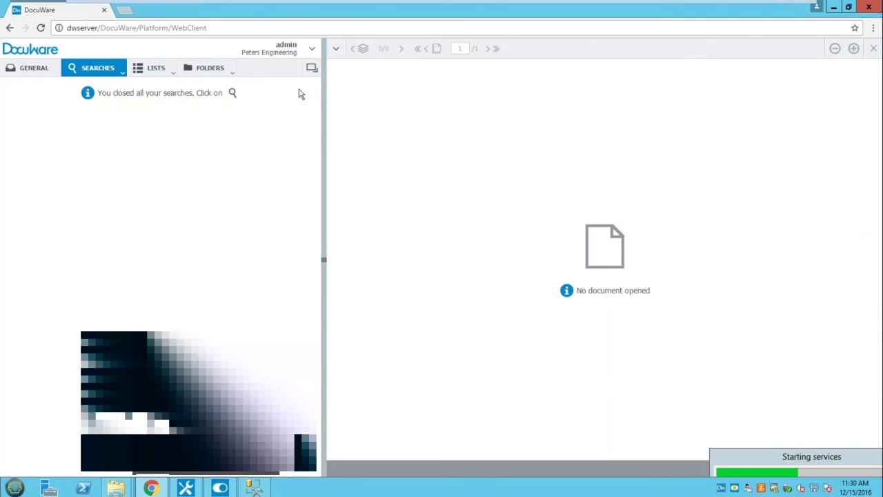
# - Run the Document Pool - Enhanced search and close its form
pyautogui.click(121, 74)
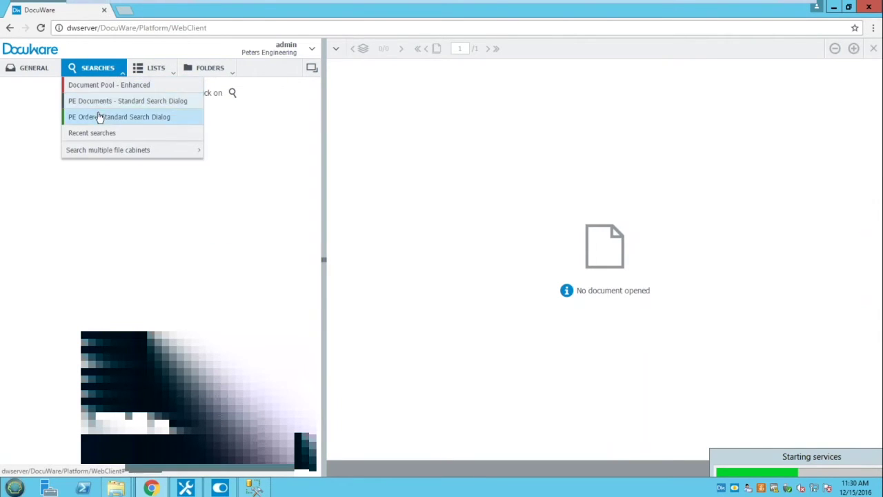
pyautogui.click(109, 85)
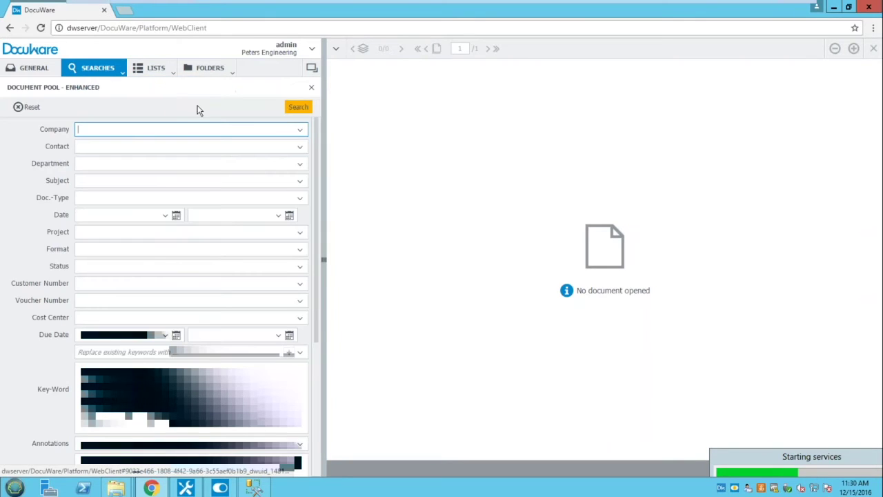
pyautogui.click(304, 107)
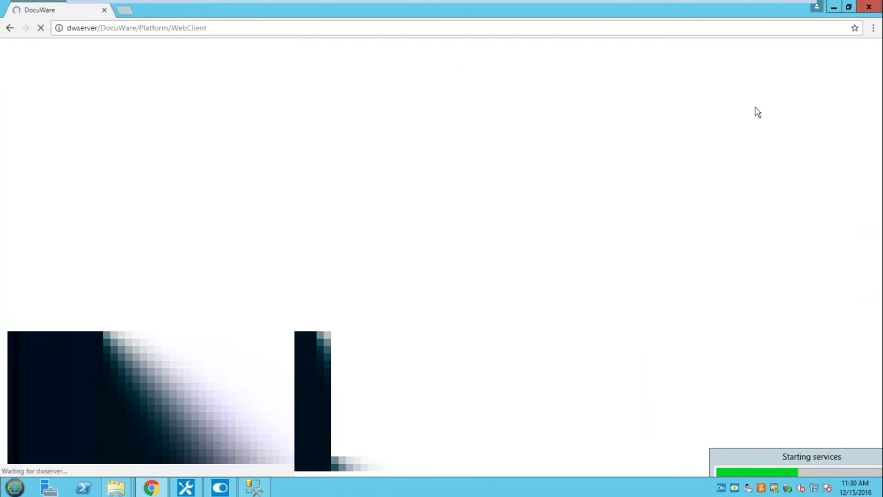
pyautogui.click(311, 87)
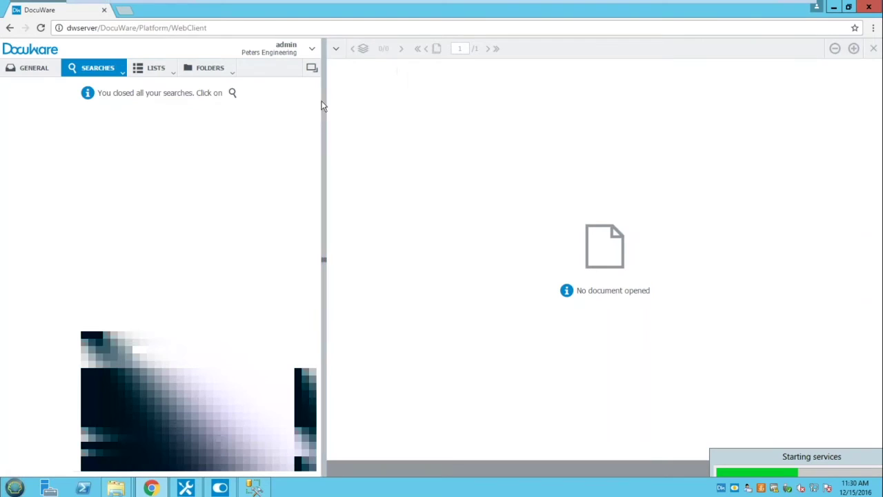
pyautogui.click(231, 488)
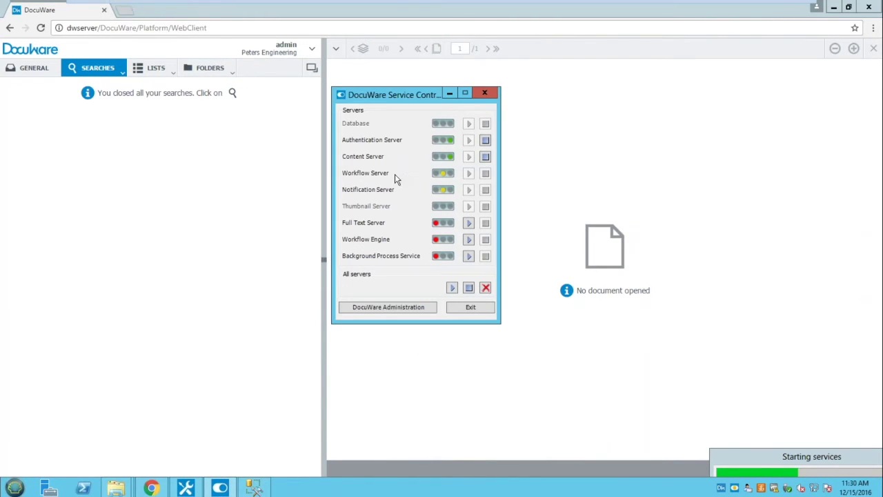
# - Dismiss the ServiceControl timeout error and minimize Chrome to reveal Service Control
pyautogui.click(254, 178)
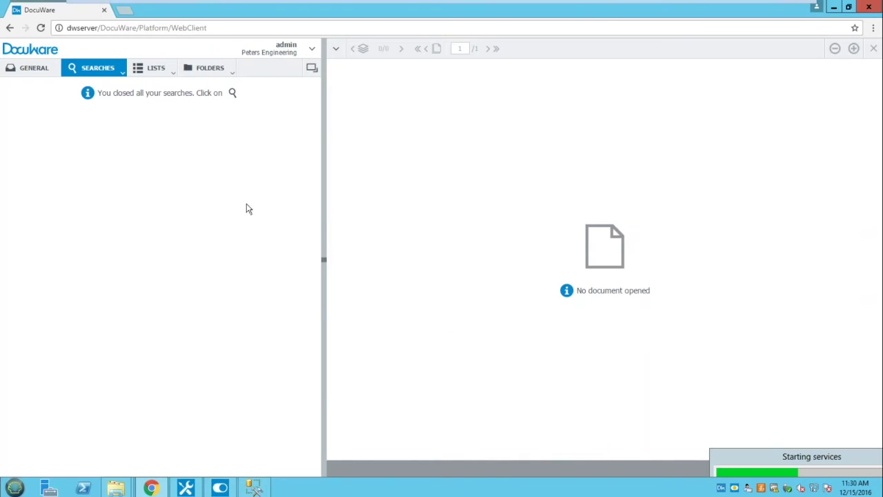
pyautogui.click(123, 73)
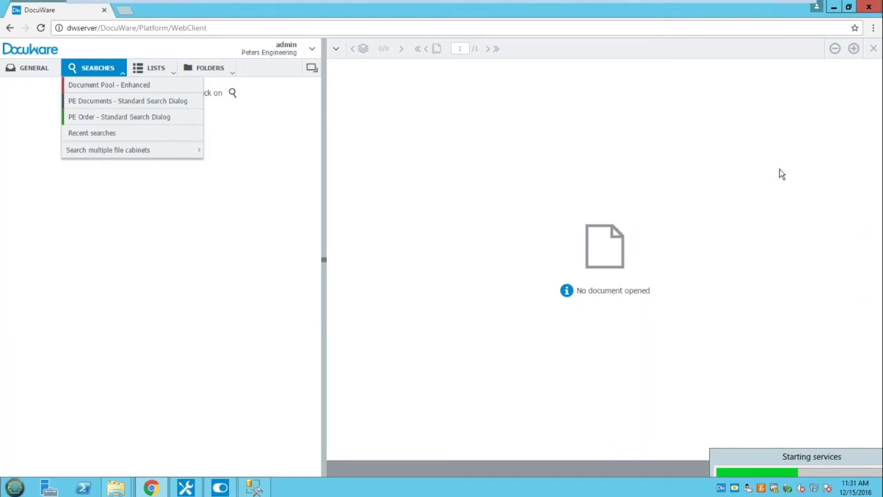
pyautogui.click(522, 174)
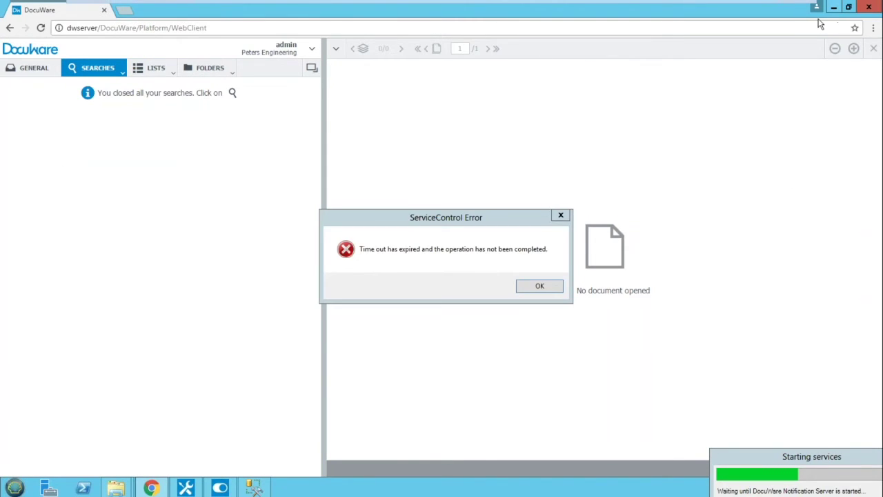
pyautogui.click(539, 287)
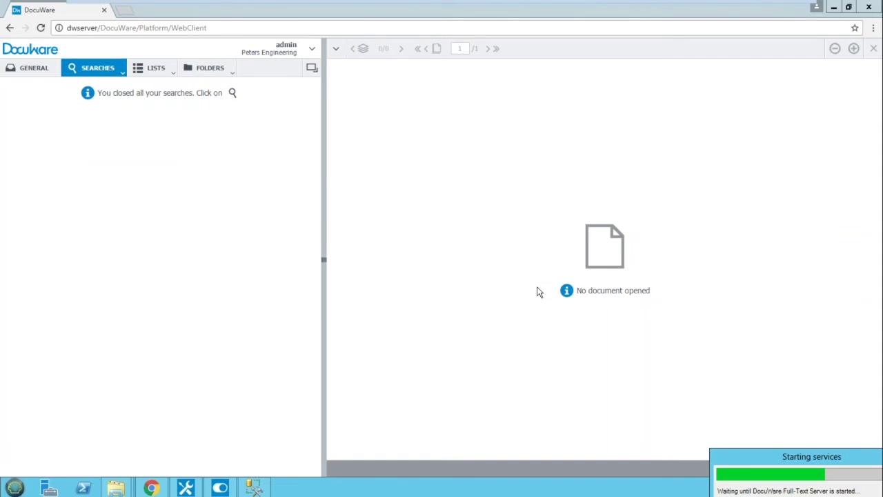
pyautogui.click(833, 7)
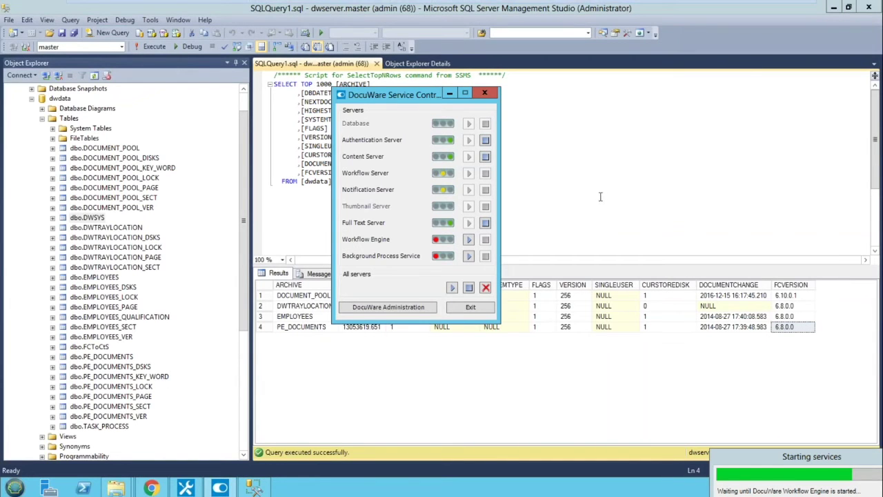
# - Stop the Content Server service in DocuWare Service Control
pyautogui.click(450, 94)
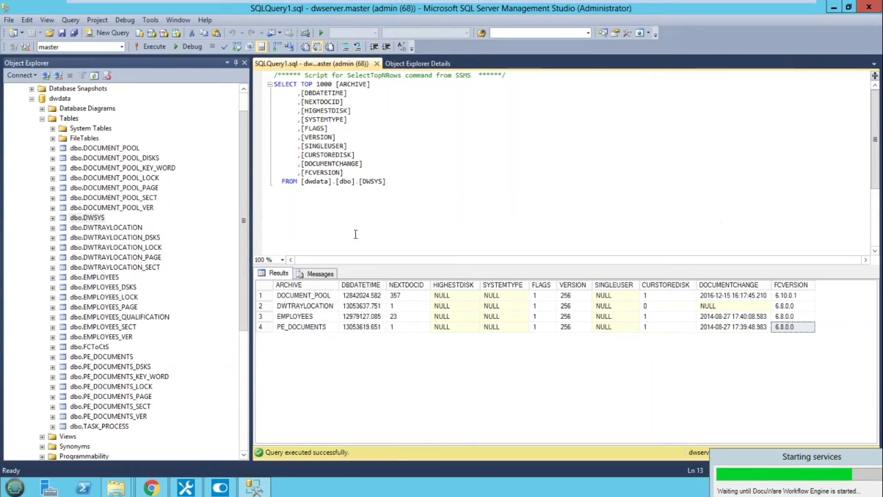
pyautogui.click(222, 489)
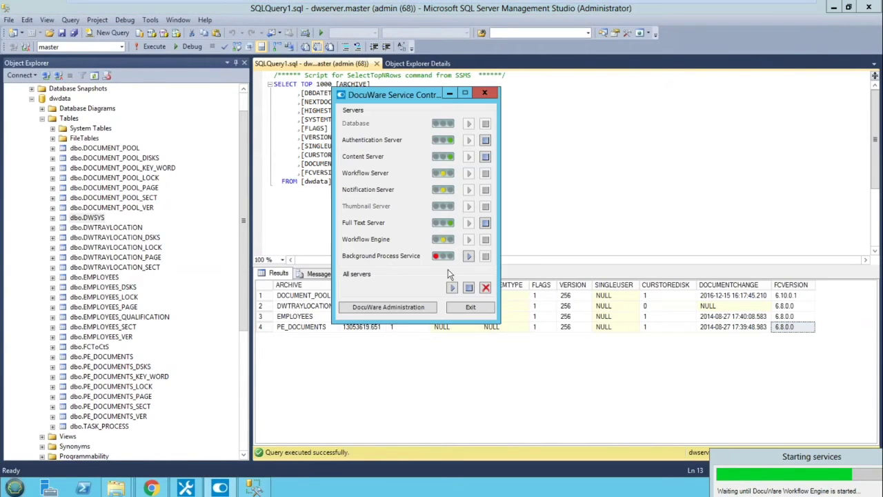
pyautogui.click(485, 157)
pyautogui.moveTo(116, 488)
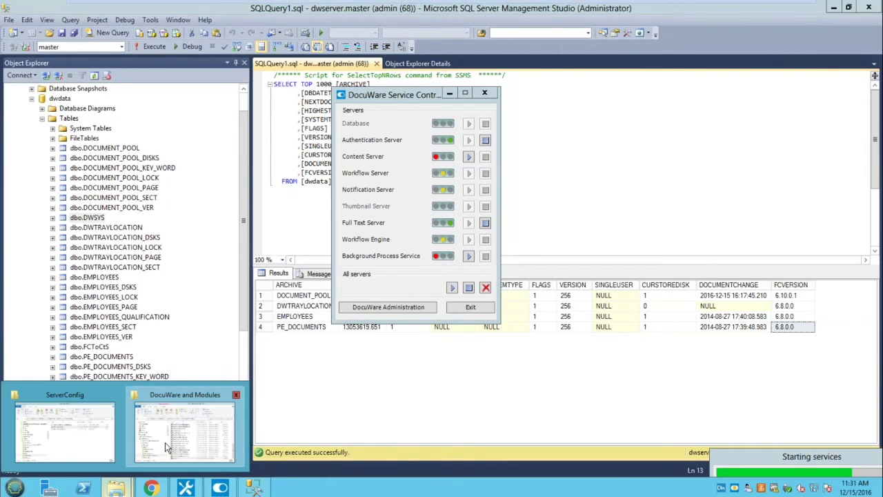
pyautogui.click(208, 393)
# - Browse to C:\Program Files (x86)\DocuWare\Content Server and select DocuWare.Tools.CtServerUpgrader.exe
pyautogui.click(58, 202)
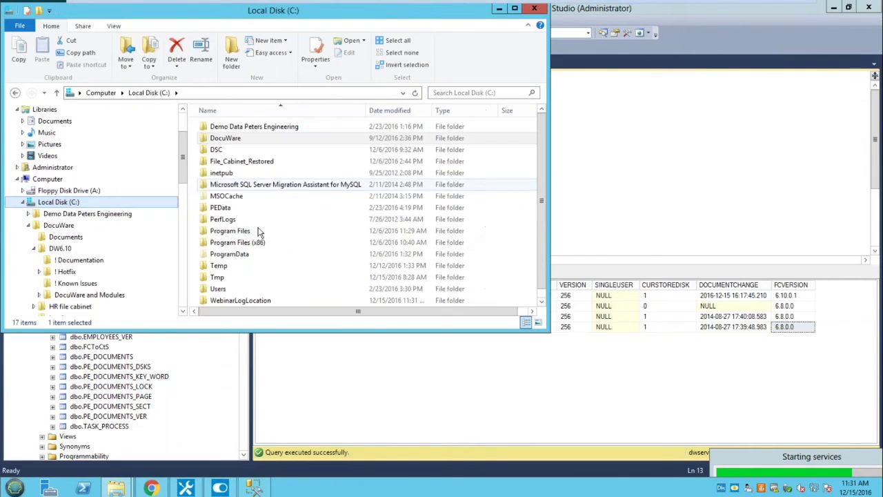
pyautogui.doubleClick(254, 244)
pyautogui.doubleClick(235, 152)
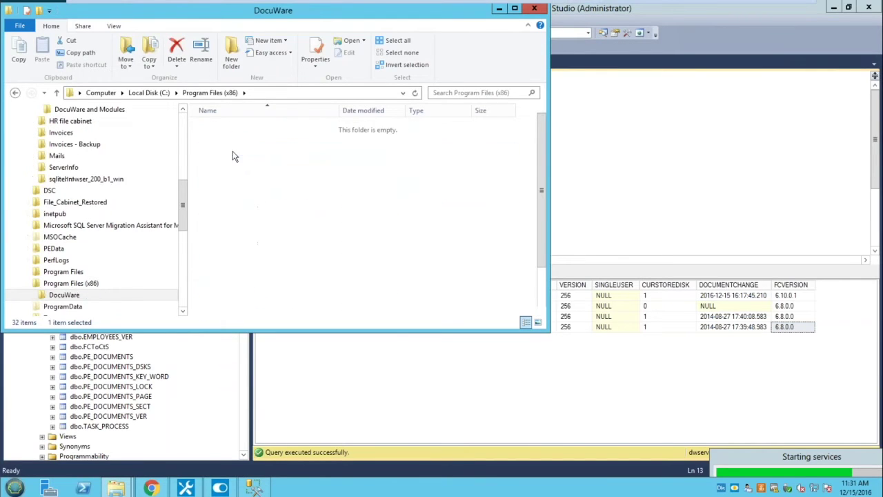
pyautogui.scroll(-1, 249, 235)
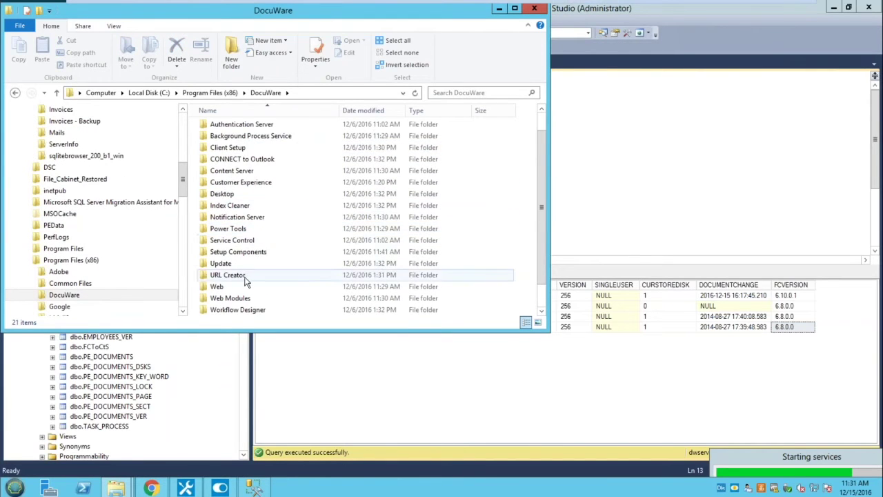
pyautogui.doubleClick(246, 172)
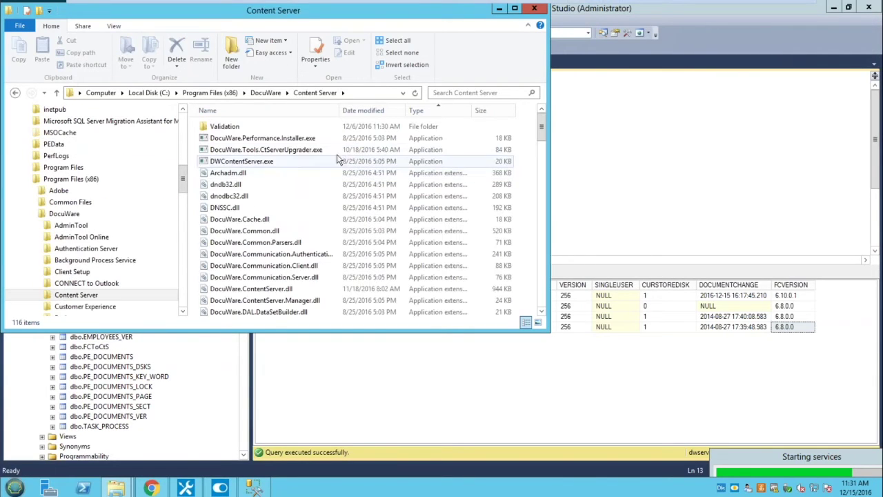
pyautogui.click(290, 152)
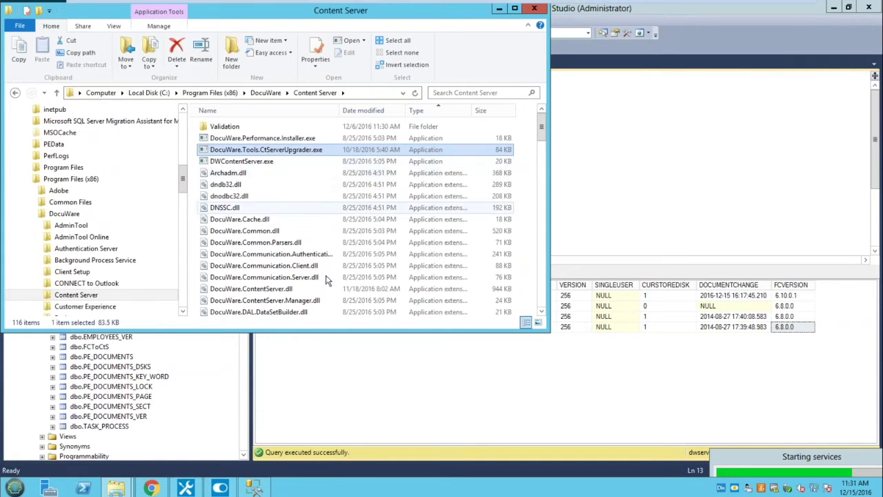
pyautogui.click(218, 488)
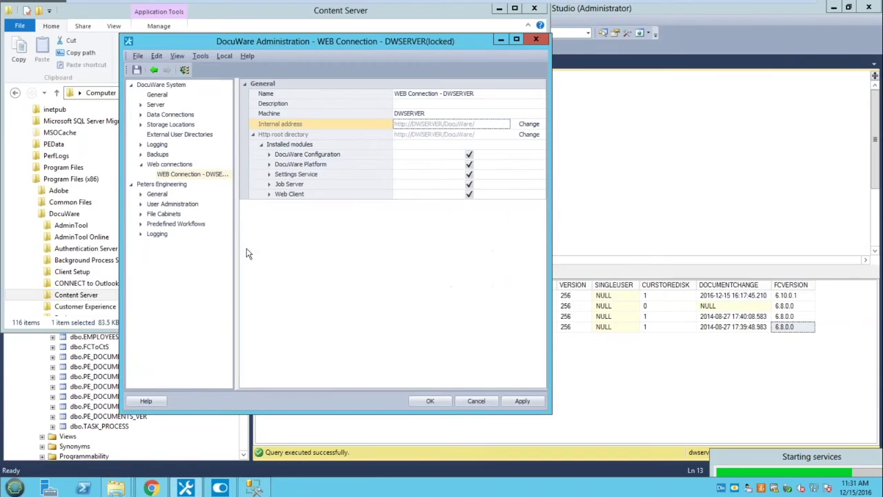
# - Dismiss the connection error, open the Content database connection and check its database DWData
pyautogui.click(148, 118)
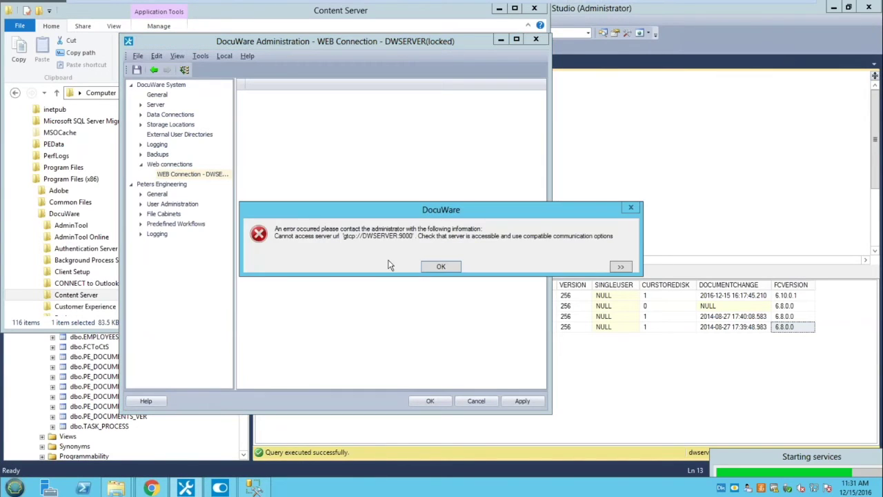
pyautogui.click(436, 268)
pyautogui.click(188, 125)
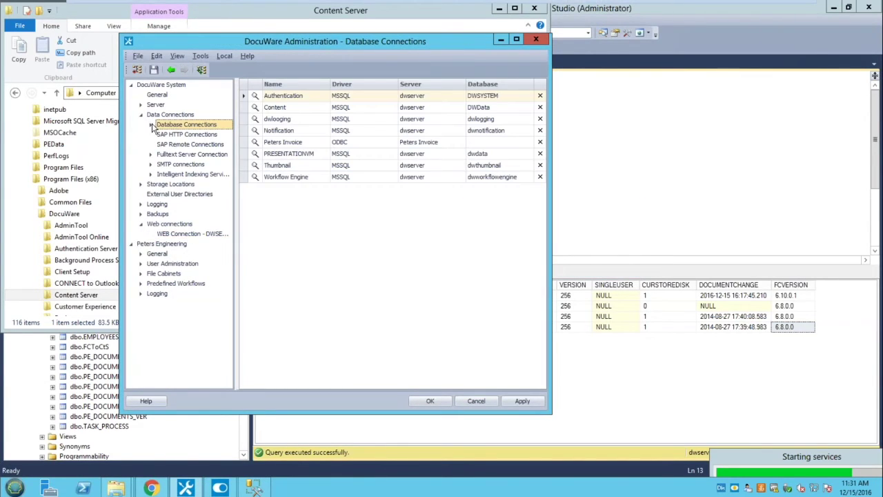
pyautogui.click(151, 125)
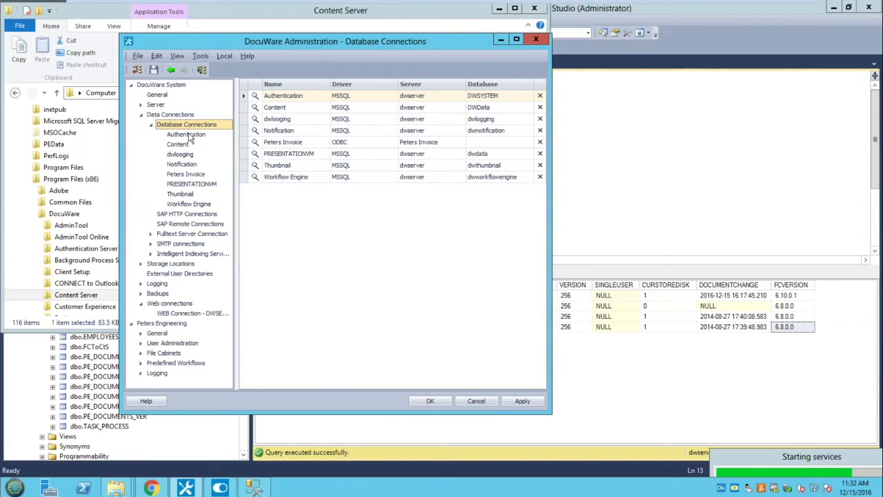
pyautogui.click(179, 145)
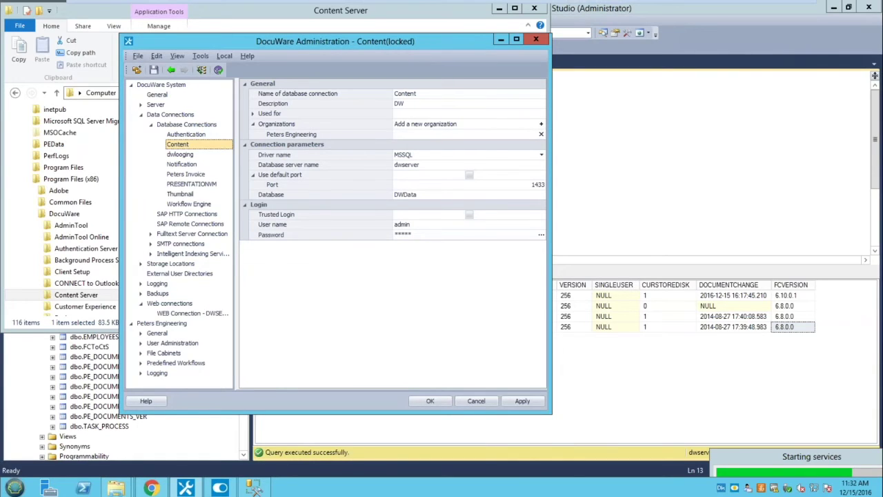
pyautogui.click(419, 194)
pyautogui.moveTo(418, 194); pyautogui.dragTo(355, 192)
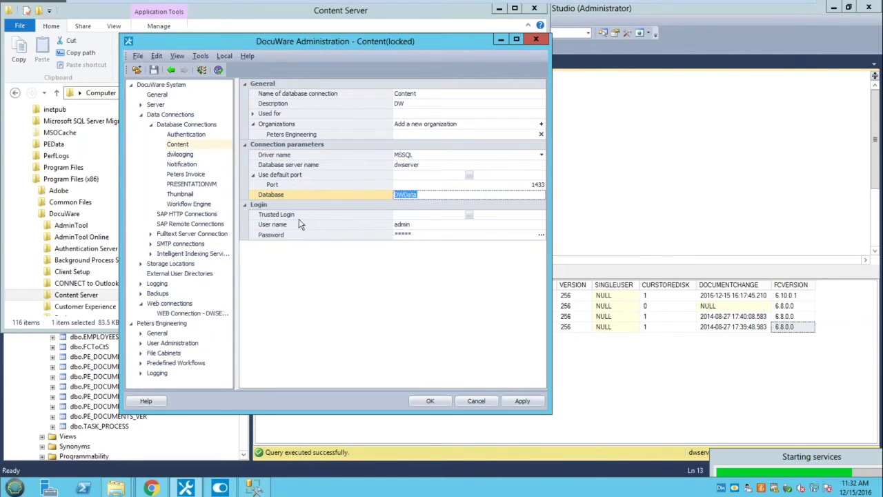
# - Check the database server name dwserver, then start a test of the Content connection
pyautogui.moveTo(313, 41); pyautogui.dragTo(417, 51)
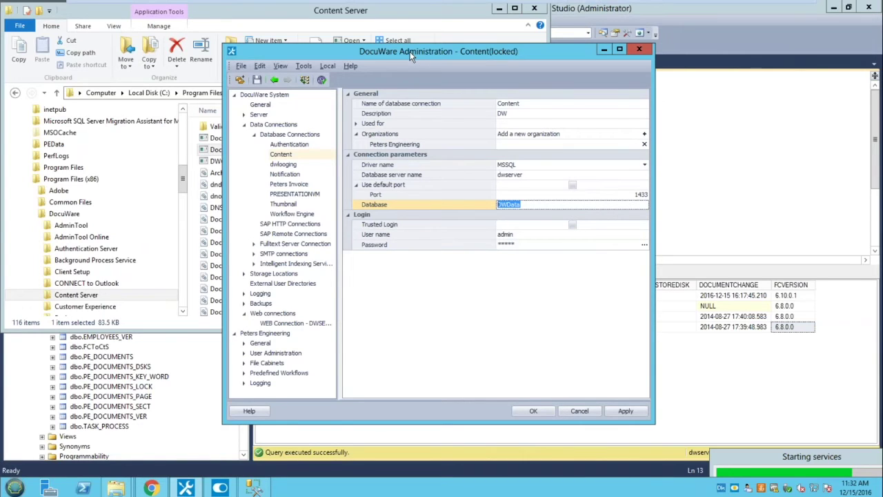
pyautogui.click(530, 175)
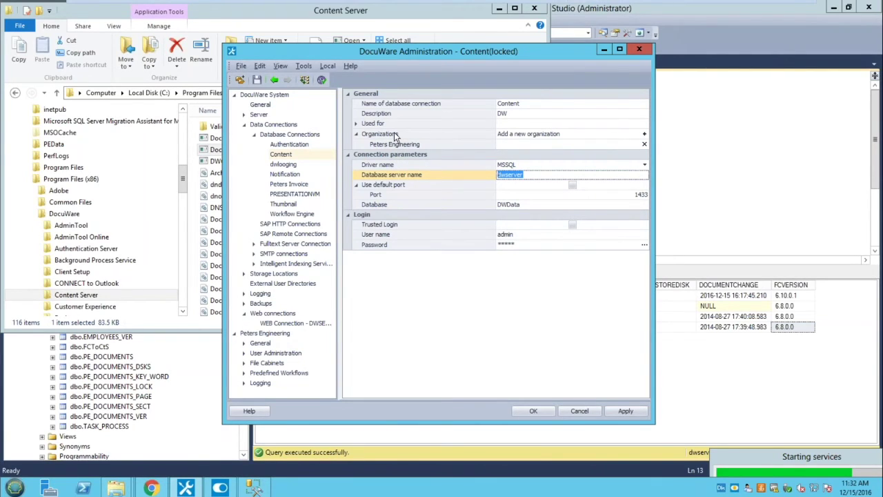
pyautogui.click(533, 175)
pyautogui.doubleClick(533, 178)
pyautogui.click(238, 18)
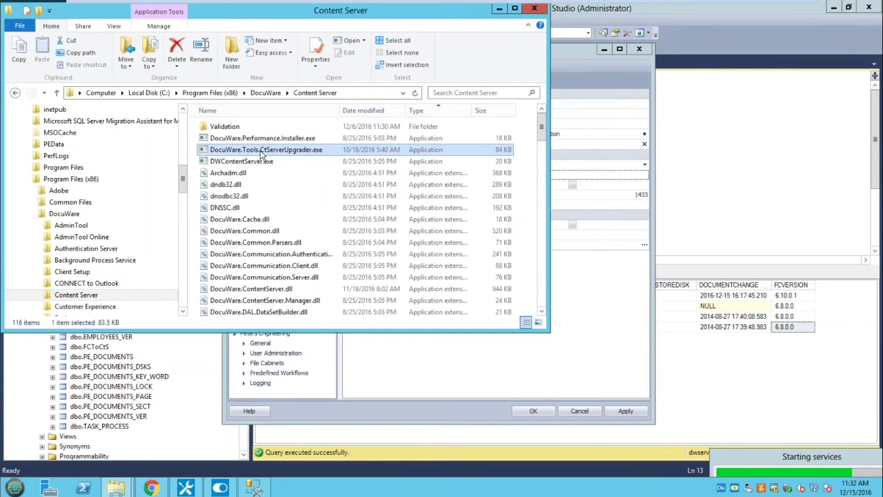
pyautogui.moveTo(267, 154)
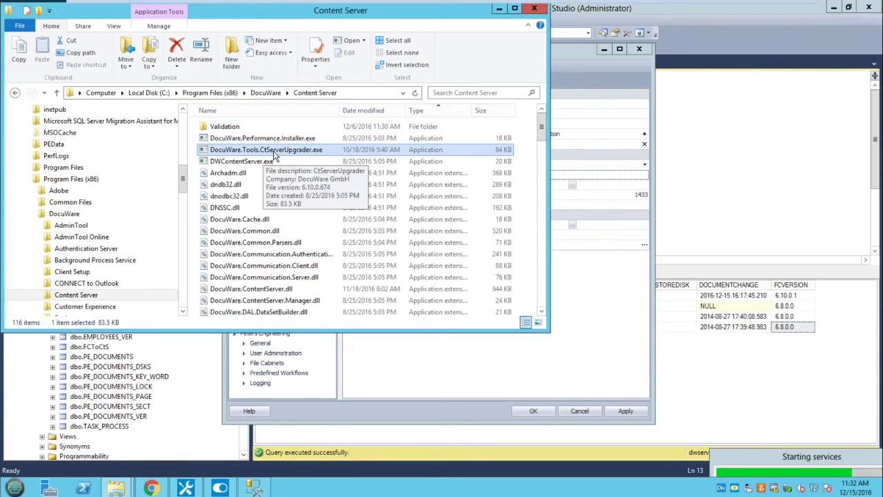
pyautogui.click(618, 318)
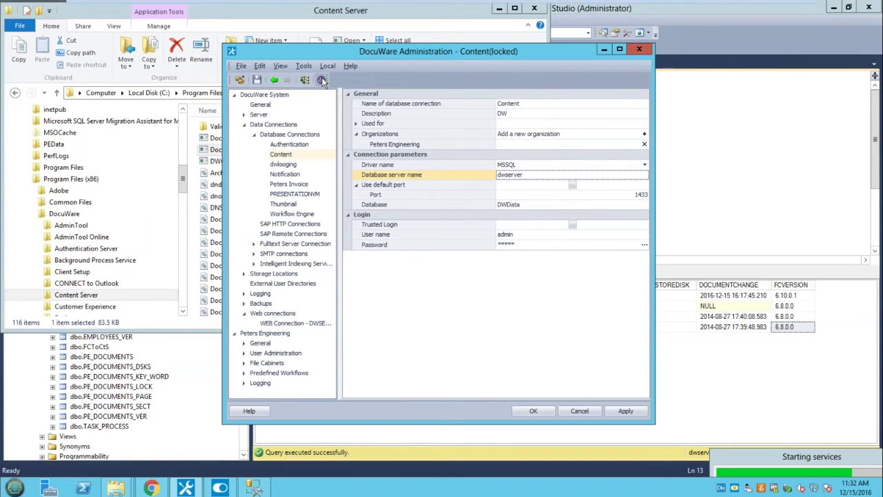
pyautogui.click(321, 80)
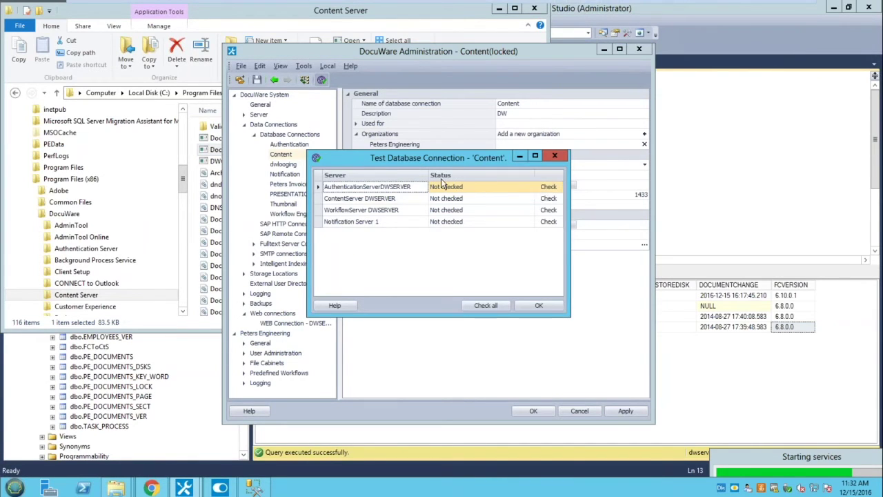
# - Test the Content connection, confirming AuthenticationServerDWSERVER can access the database
pyautogui.click(555, 156)
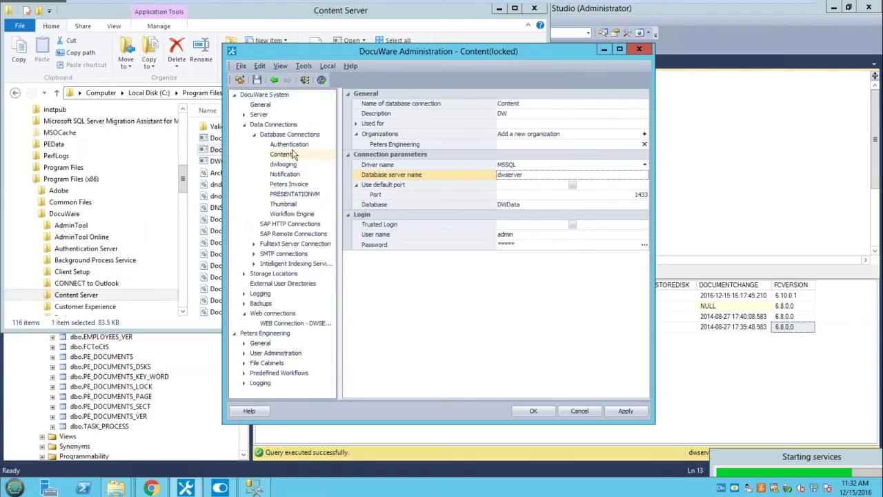
pyautogui.click(322, 80)
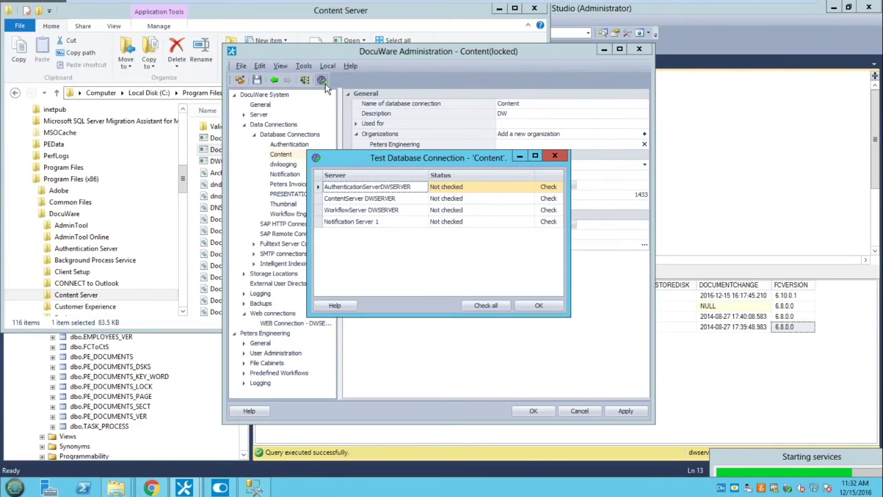
pyautogui.click(548, 187)
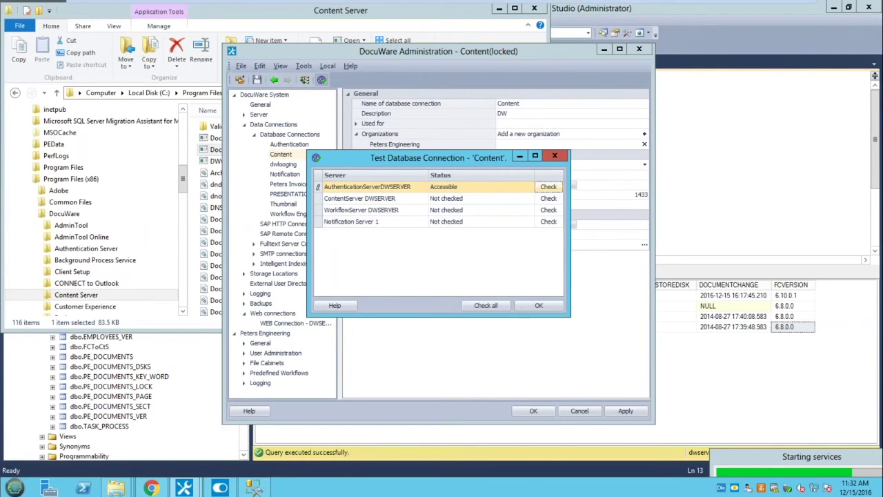
pyautogui.click(554, 156)
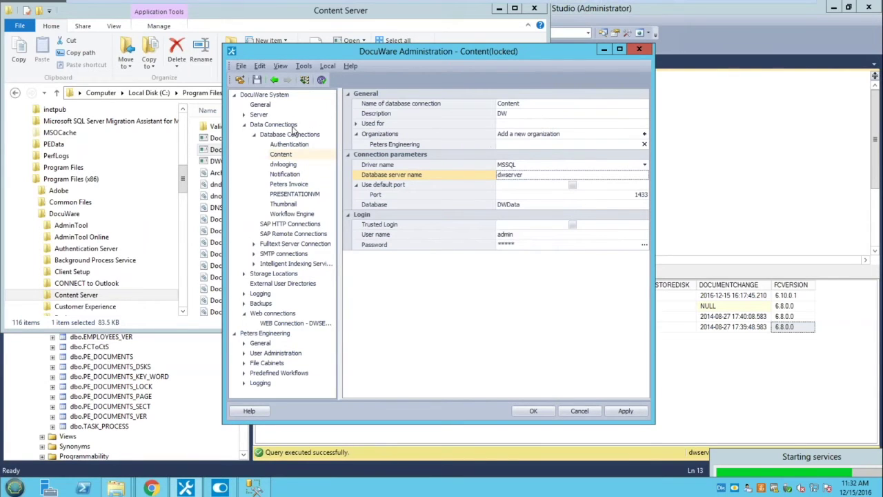
pyautogui.click(240, 15)
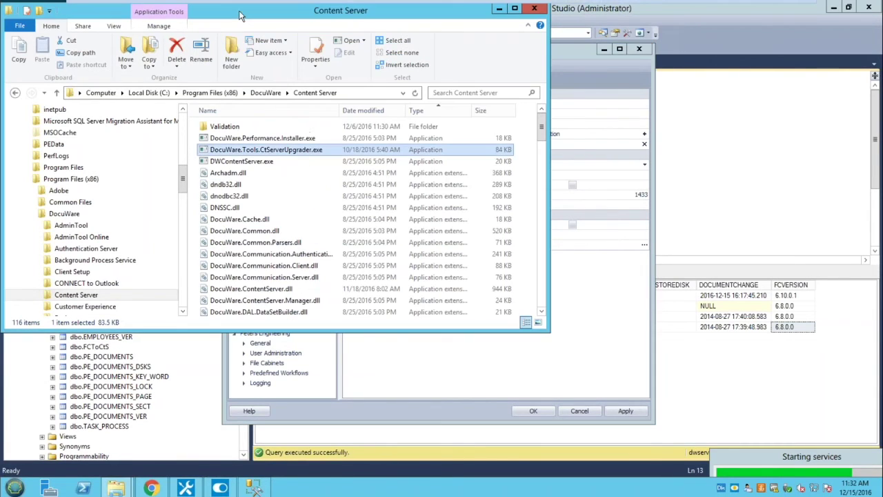
# - Rerun the DWSYS query in SQL Server Management Studio to recheck each archive's FCVERSION
pyautogui.doubleClick(286, 149)
pyautogui.click(725, 195)
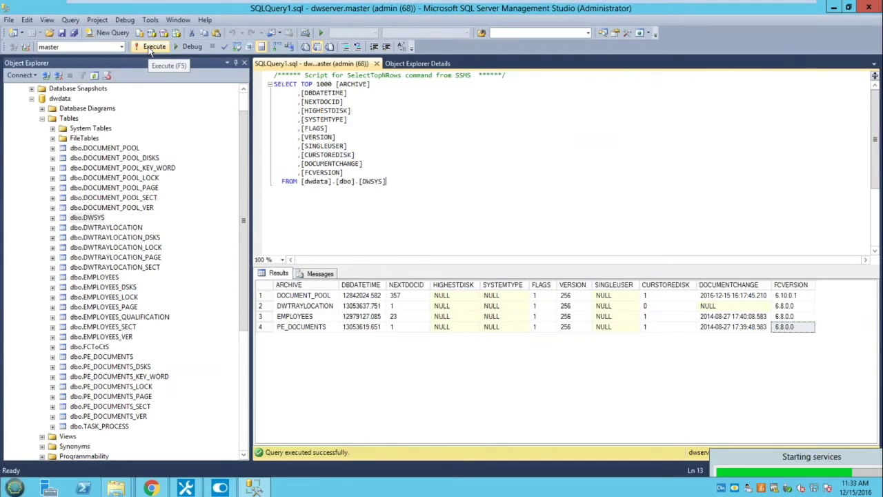
pyautogui.click(148, 48)
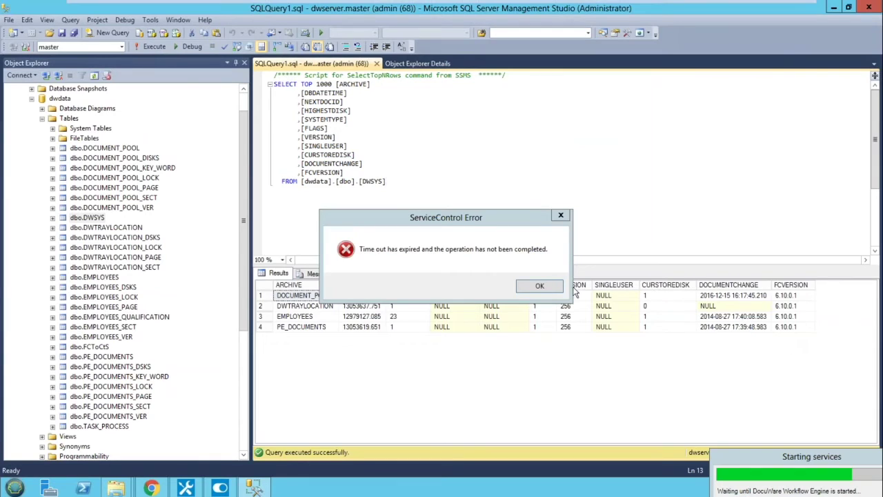
# - Dismiss the service timeout error and check the DocuWare services' status in Service Control
pyautogui.click(540, 286)
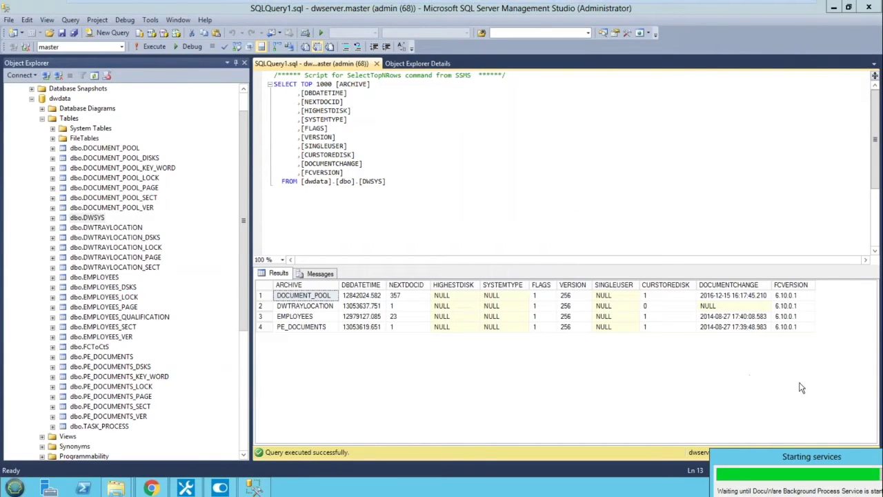
pyautogui.click(219, 488)
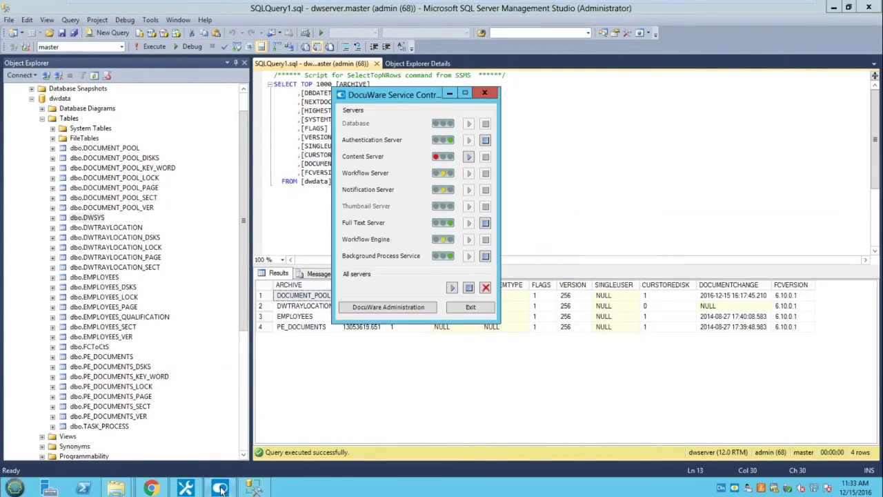
pyautogui.click(471, 307)
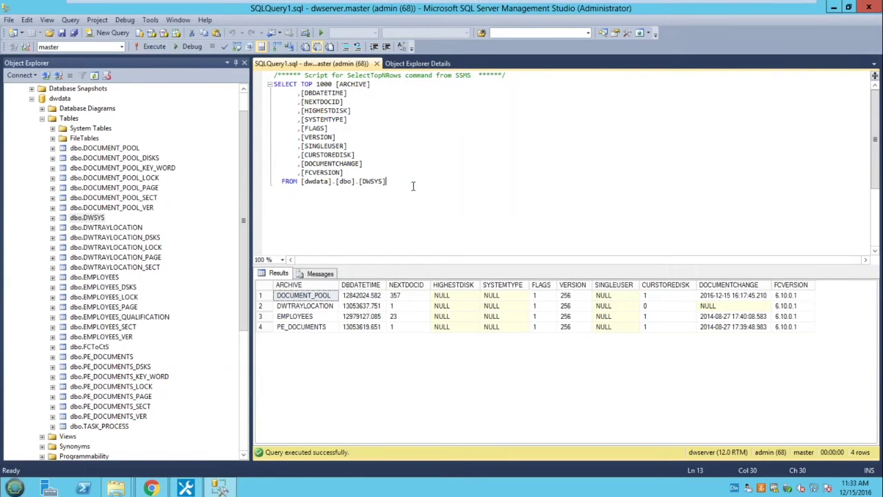
# - Review the DWSYS query text, then bring the DocuWare web client to the front
pyautogui.moveTo(411, 186); pyautogui.dragTo(319, 137)
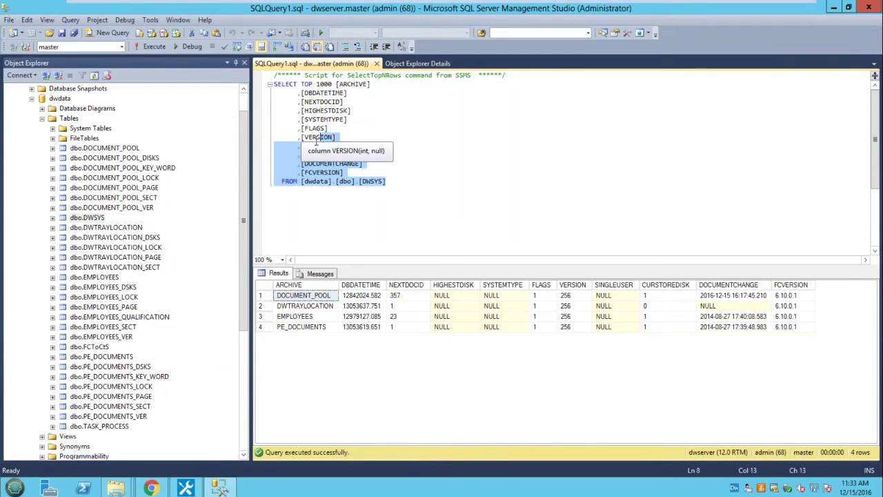
pyautogui.click(399, 185)
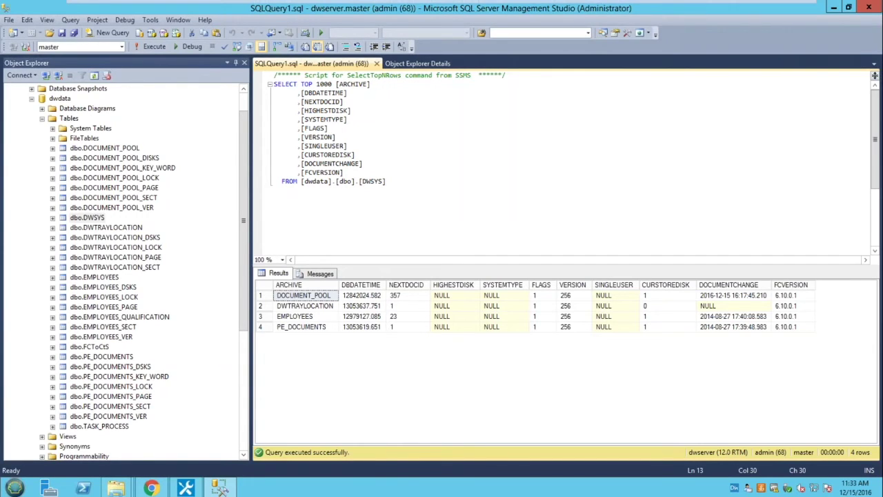
pyautogui.click(152, 487)
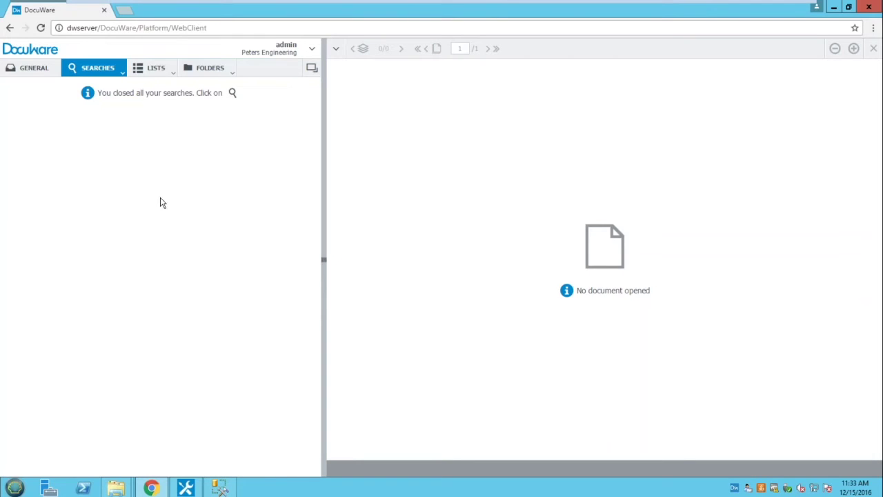
pyautogui.click(123, 11)
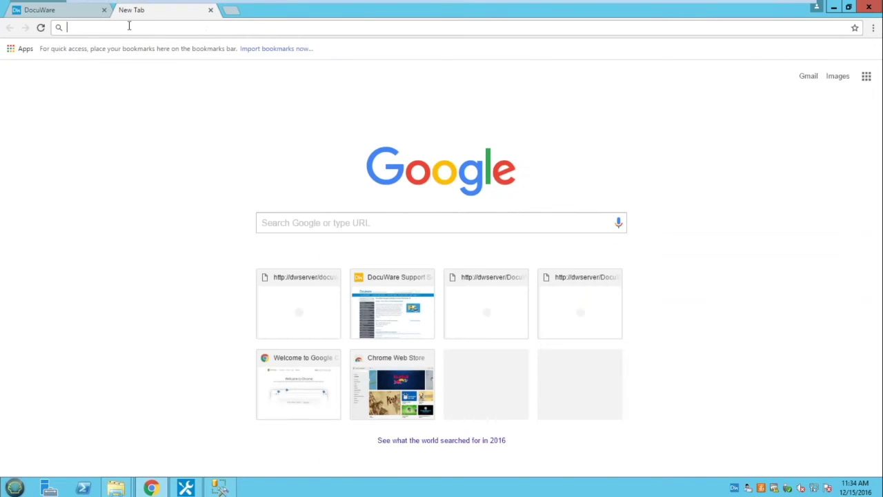
pyautogui.write('faq.docuware.com')
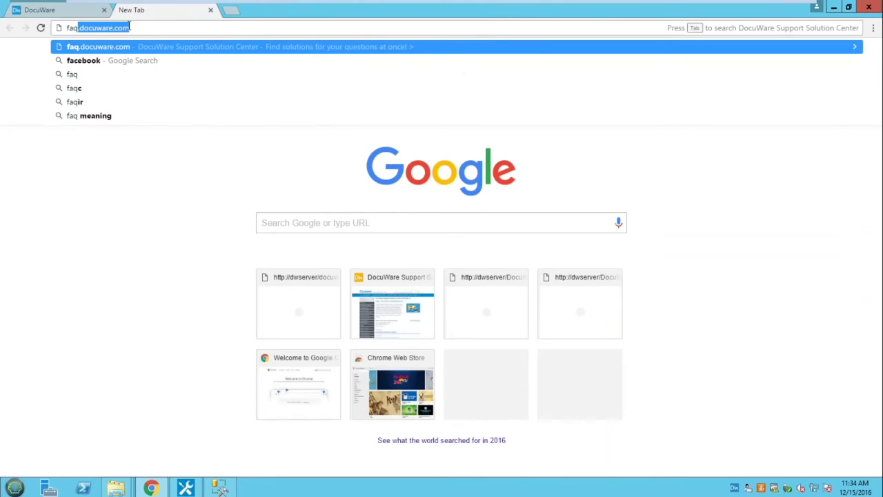
pyautogui.press('Return')
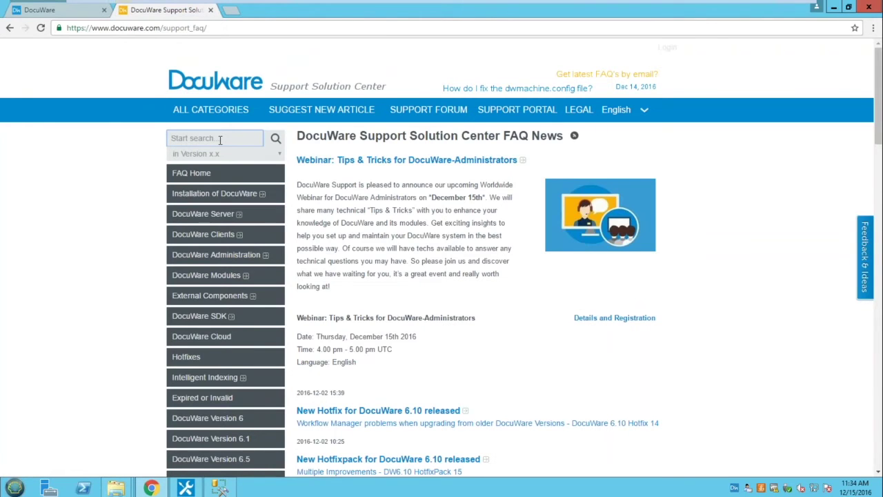
pyautogui.write('4340')
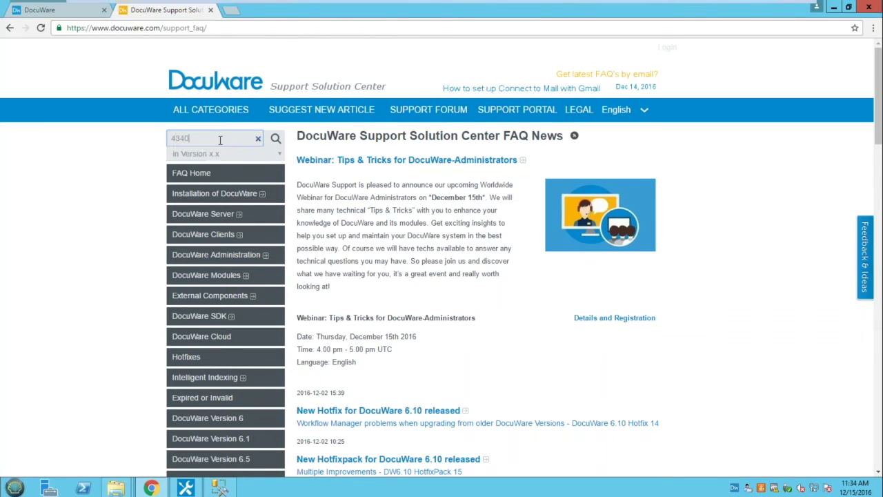
pyautogui.press('Return')
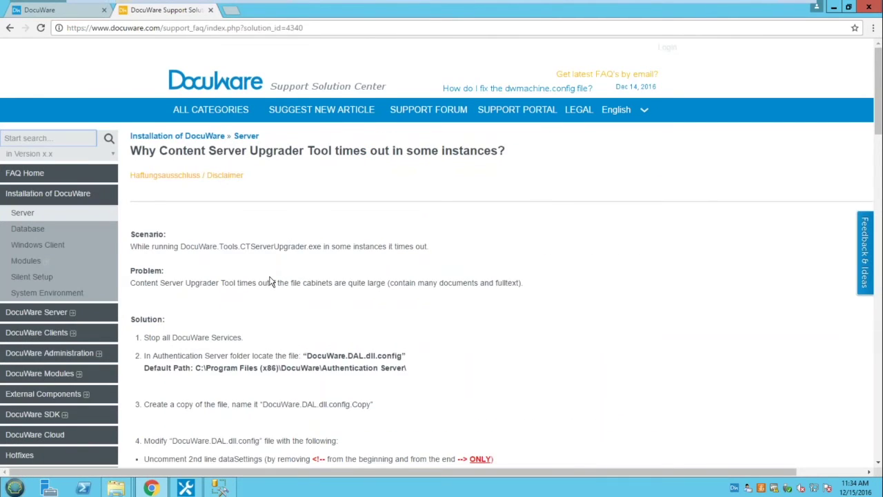
pyautogui.scroll(-3, 270, 281)
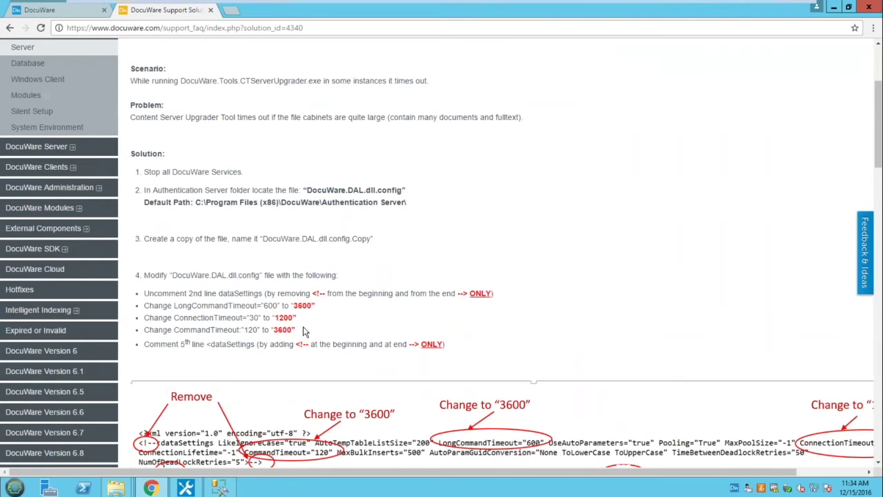
pyautogui.scroll(-3, 321, 331)
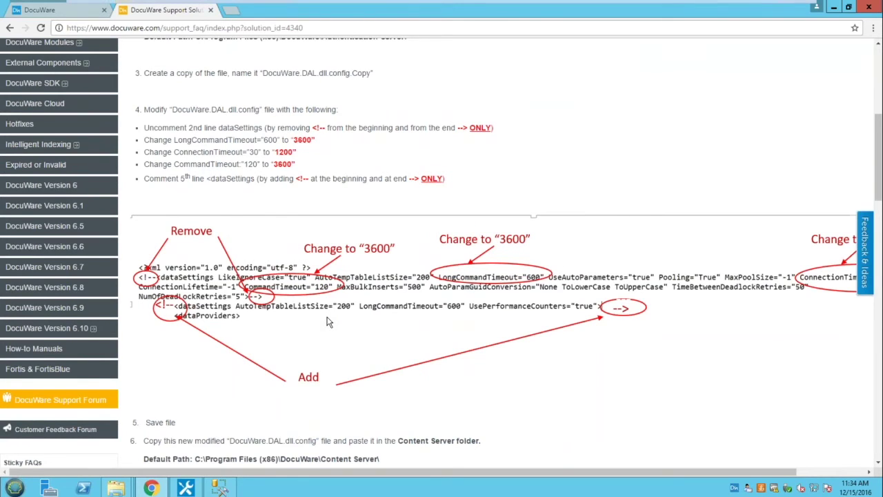
pyautogui.scroll(6, 328, 322)
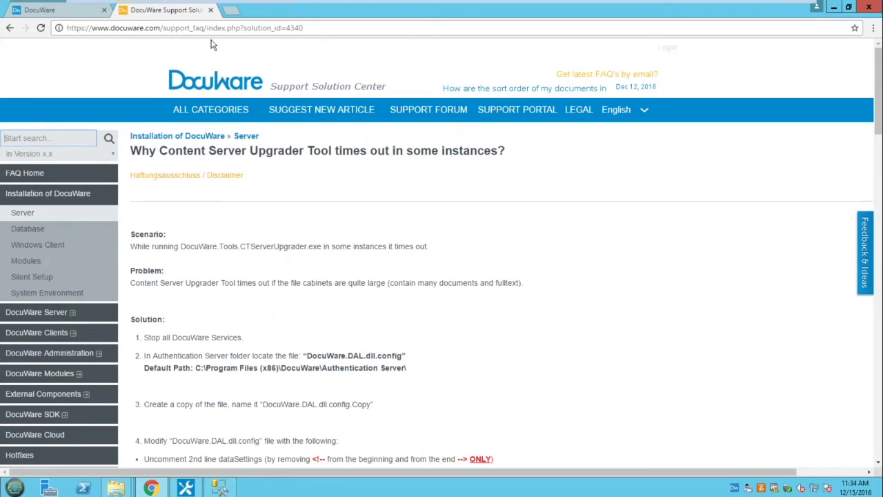
pyautogui.click(210, 10)
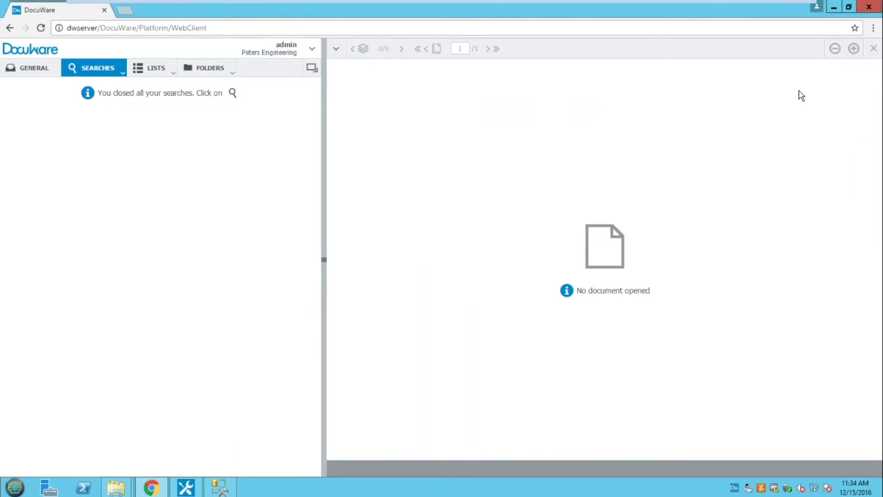
# - Restore the WindSrv2012 x64 for DSC virtual machine from full screen to a normal window
pyautogui.moveTo(759, 4)
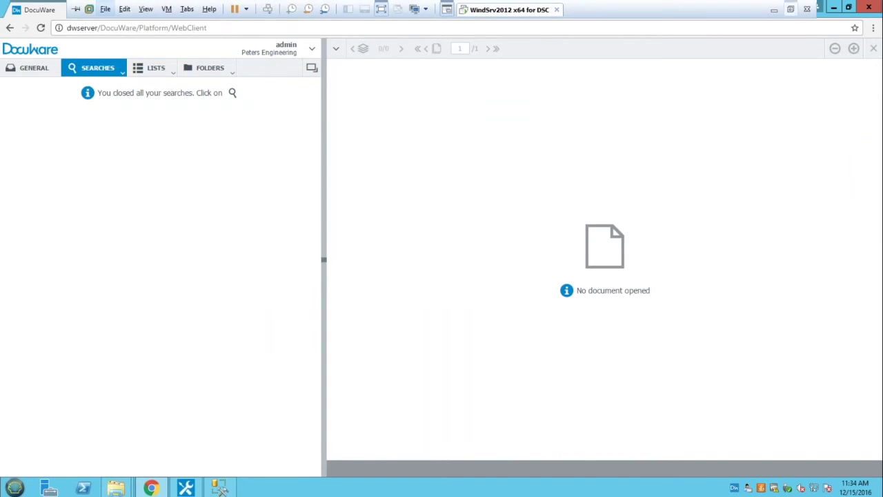
pyautogui.click(790, 10)
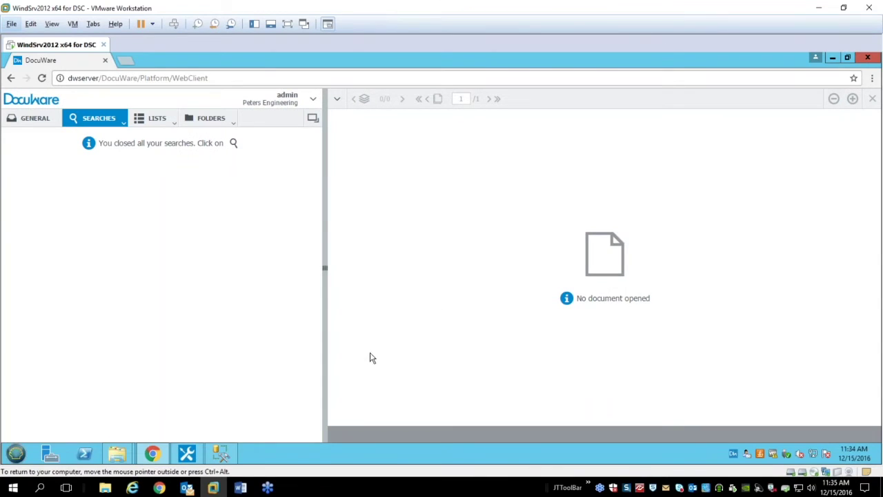
pyautogui.moveTo(274, 494)
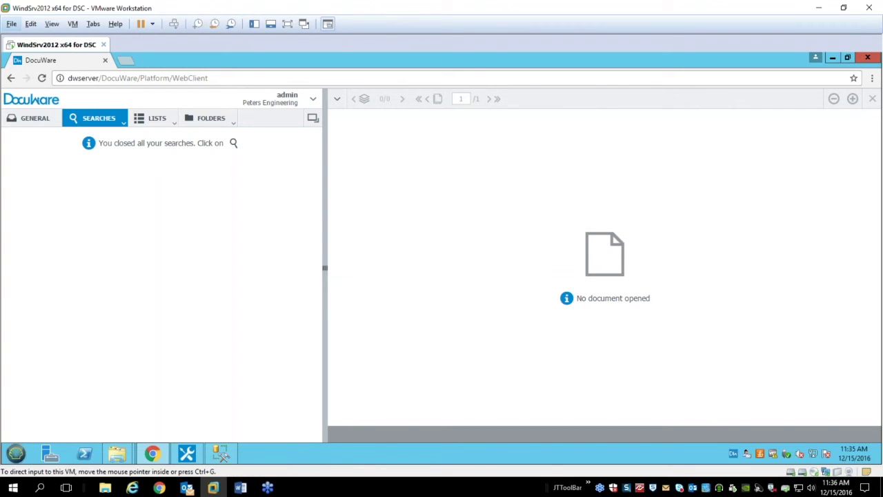
pyautogui.hotkey('alt', 'Tab')
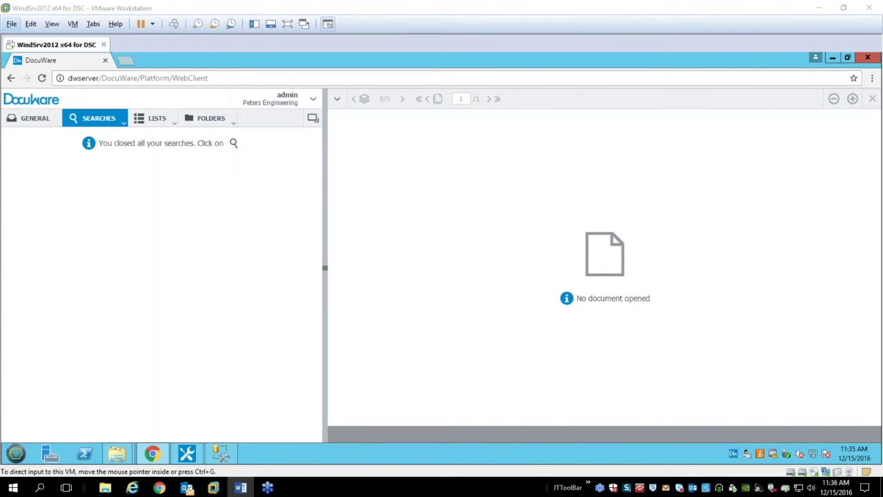
pyautogui.click(124, 73)
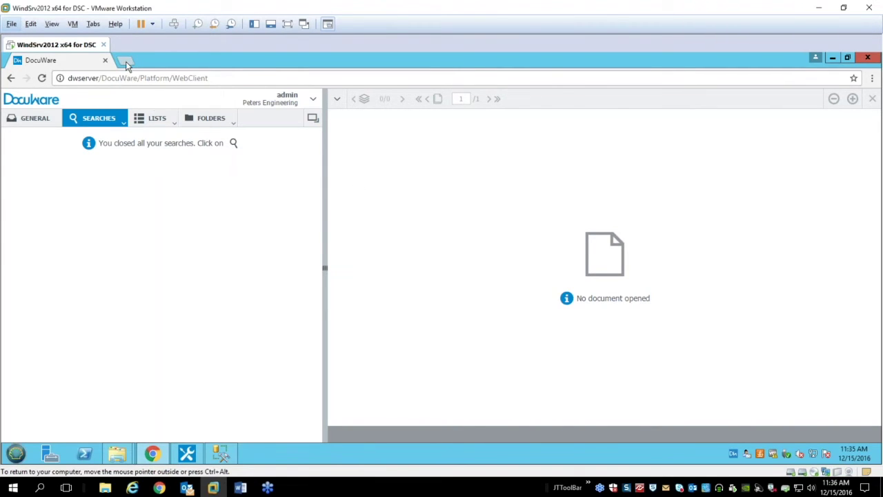
# - Open faq.docuware.com in a new tab and go to the DocuWare Version 6.10 questions
pyautogui.hotkey('ctrl', 't')
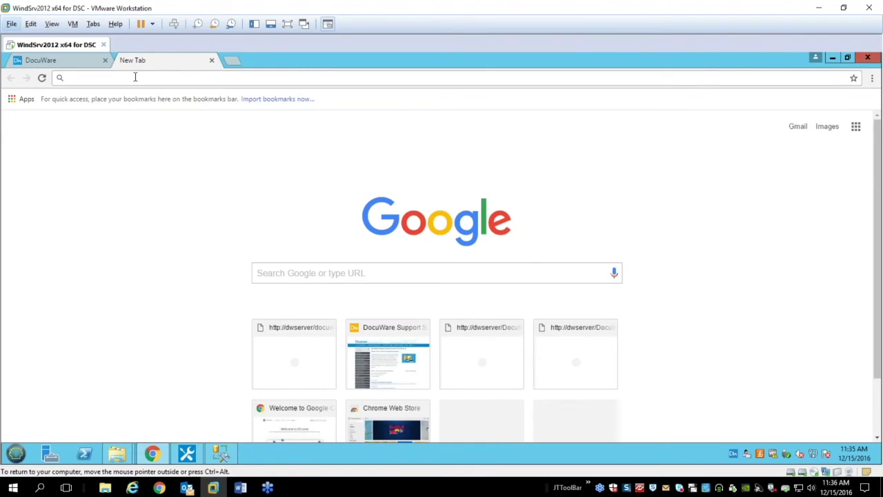
pyautogui.write('faq.docuware.com')
pyautogui.press('Return')
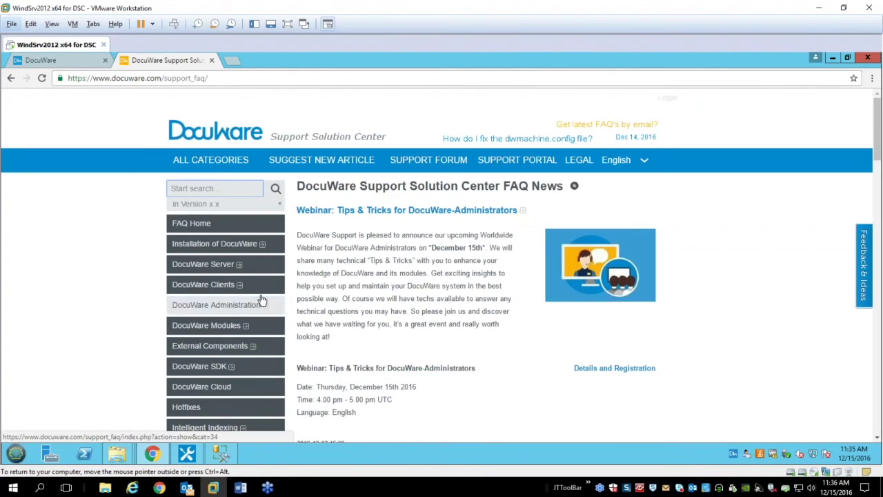
pyautogui.scroll(-6, 261, 299)
pyautogui.click(230, 226)
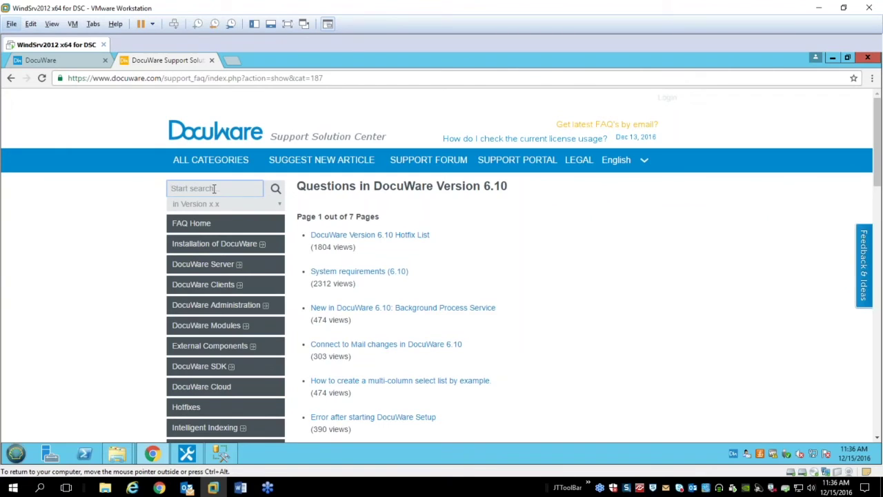
# - Scroll through the Version 6.10 questions, then bring the Files to Import folder forward
pyautogui.scroll(-3, 220, 266)
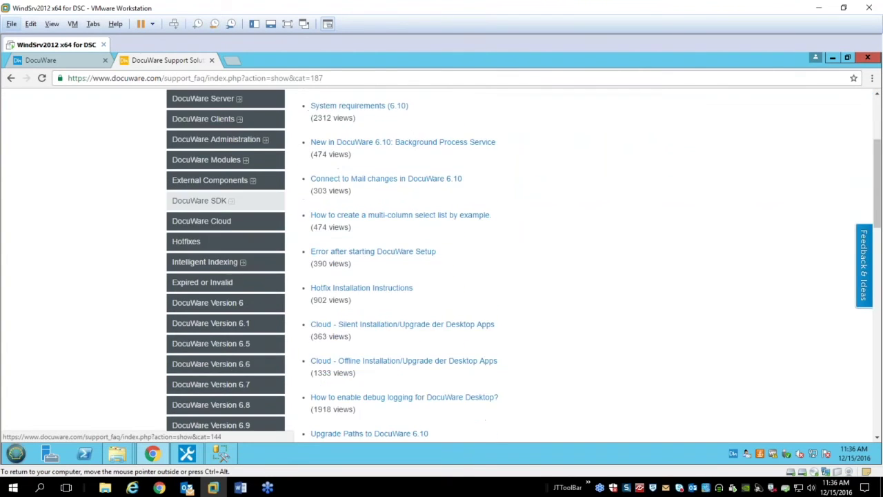
pyautogui.scroll(-2, 207, 242)
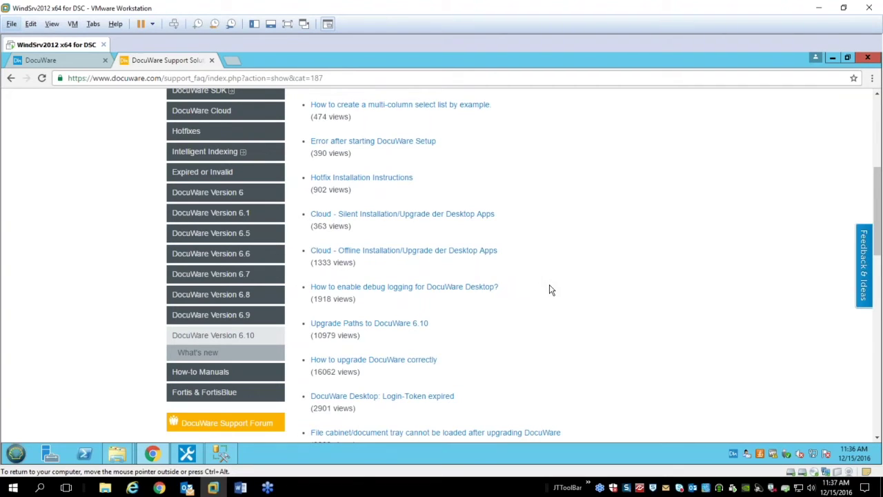
pyautogui.click(240, 487)
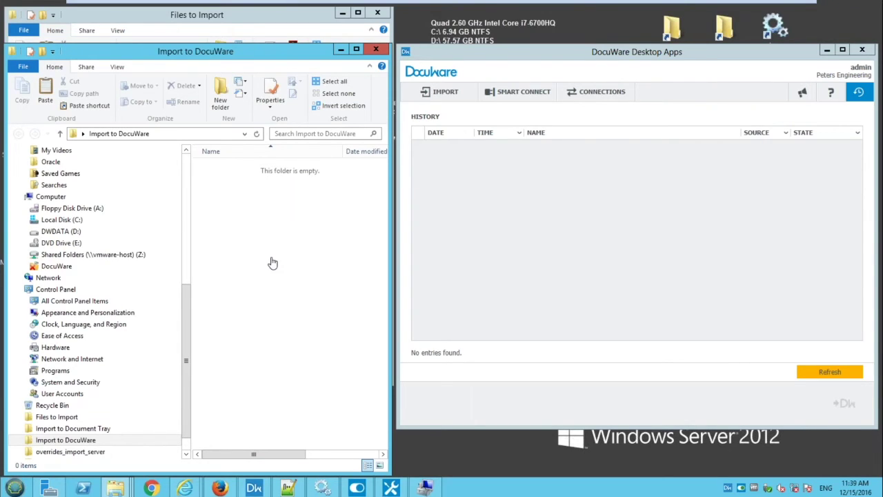
pyautogui.click(271, 16)
# - Move all files from Files to Import into the Import to DocuWare folder, then show the architecture diagram
pyautogui.hotkey('ctrl', 'a')
pyautogui.moveTo(262, 171); pyautogui.dragTo(268, 409)
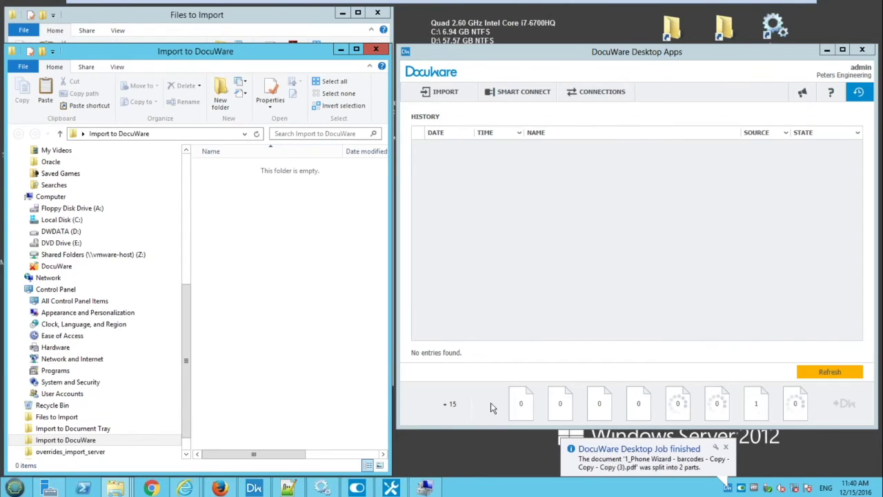
pyautogui.click(220, 488)
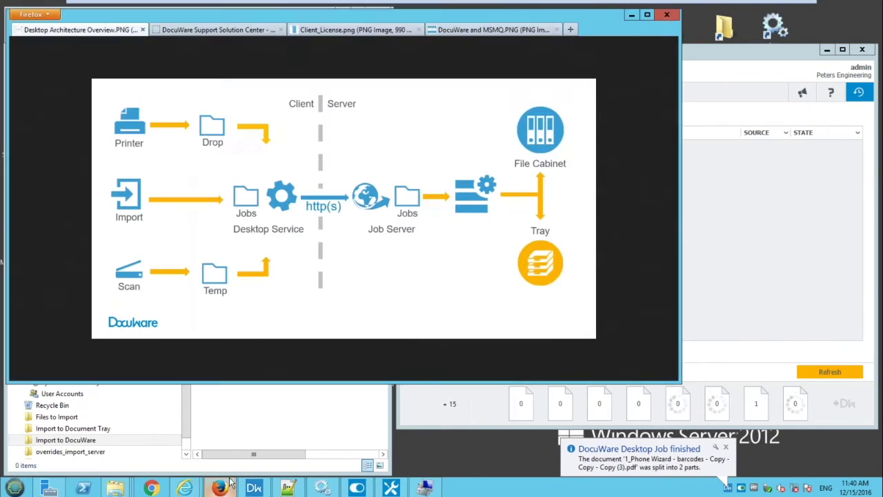
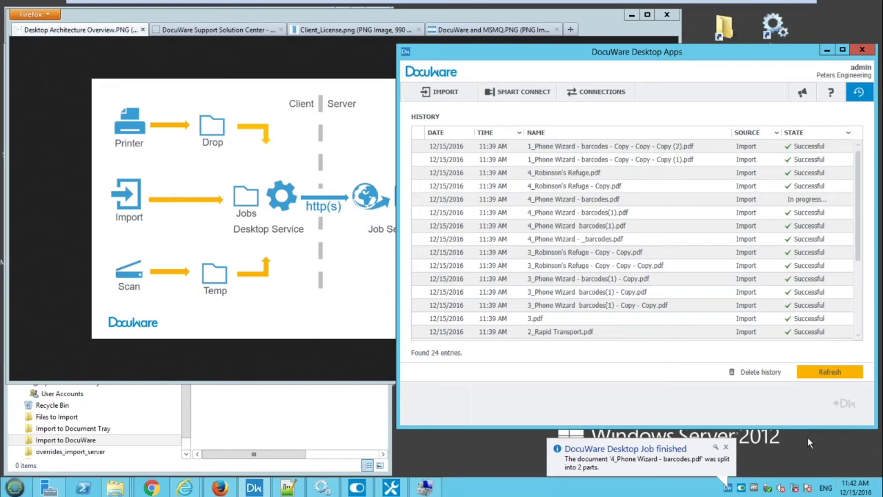
# - Minimize Desktop Apps and the architecture diagram, then bring the DocuWare admin browser forward
pyautogui.click(828, 50)
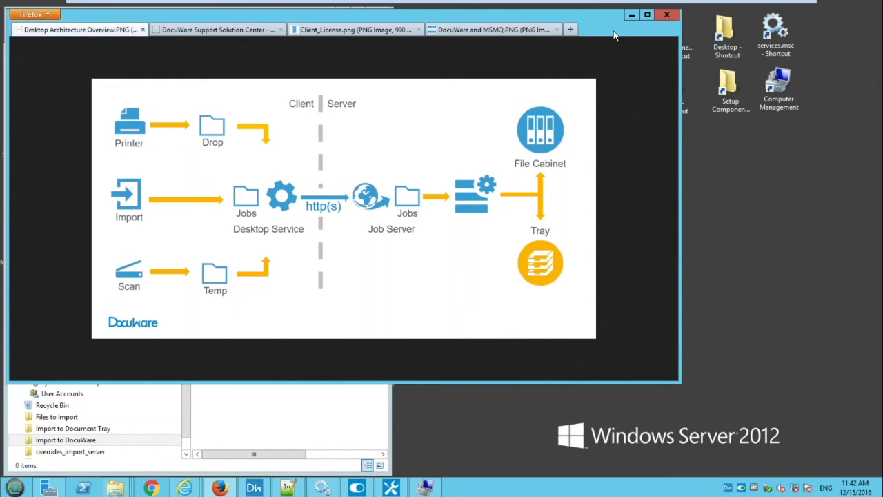
pyautogui.click(630, 16)
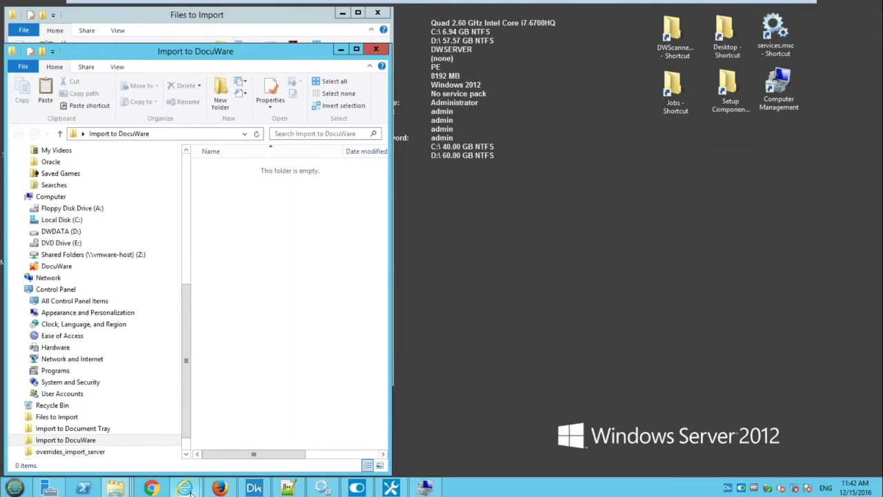
pyautogui.moveTo(188, 489)
pyautogui.click(233, 445)
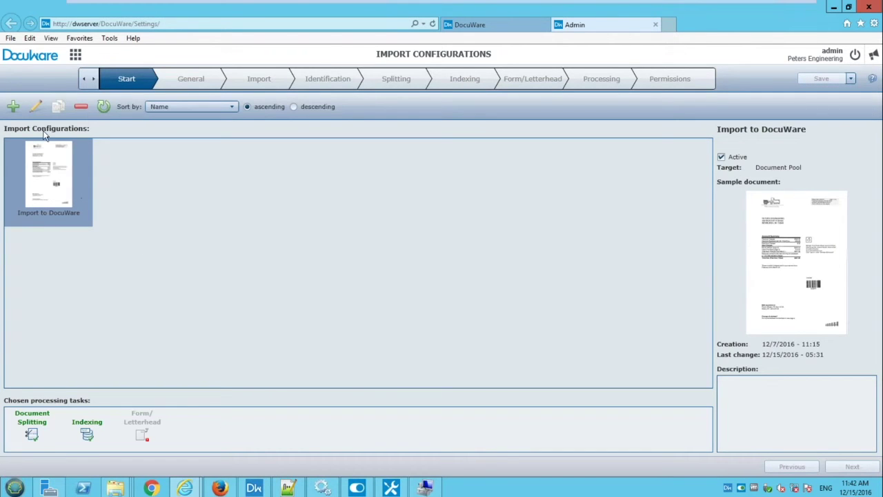
# - Tick 'Run automatic text and barcode recognition only if required' in Import to DocuWare, then save and close
pyautogui.click(36, 105)
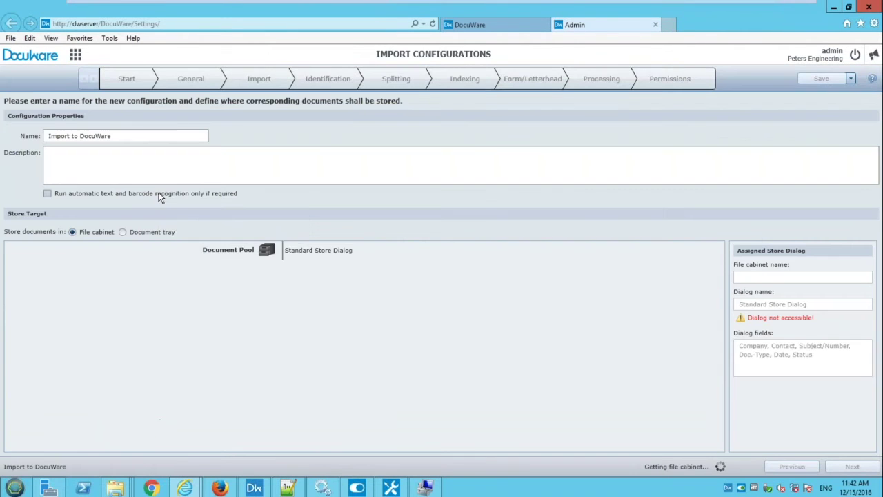
pyautogui.click(47, 195)
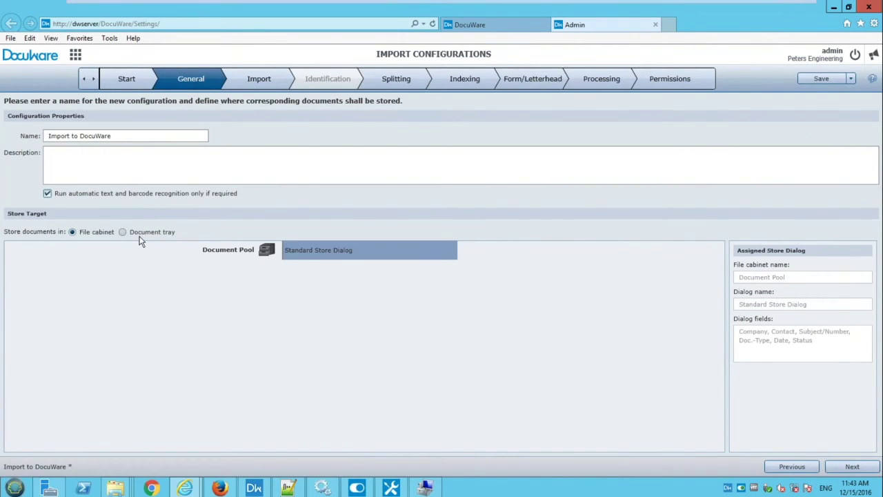
pyautogui.click(392, 83)
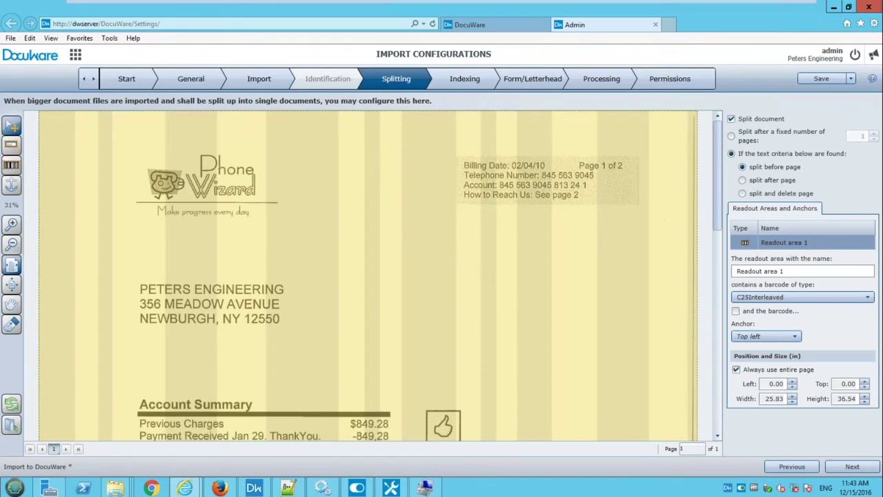
pyautogui.click(851, 79)
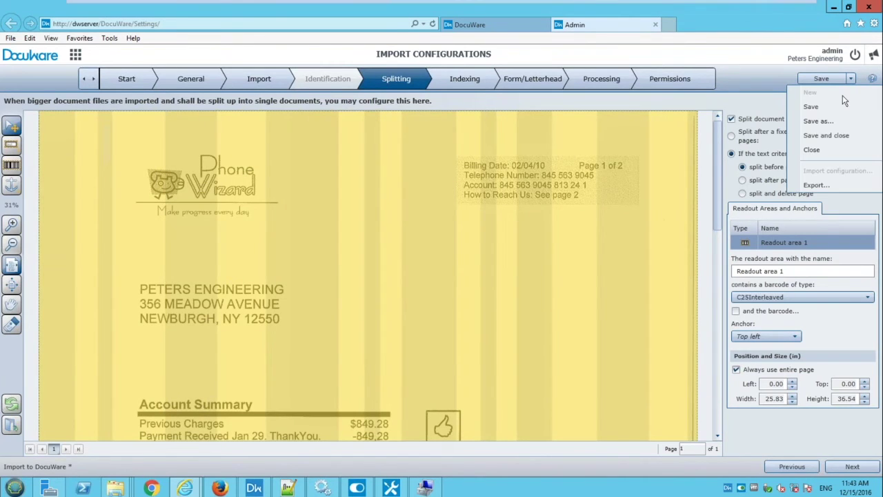
pyautogui.click(833, 136)
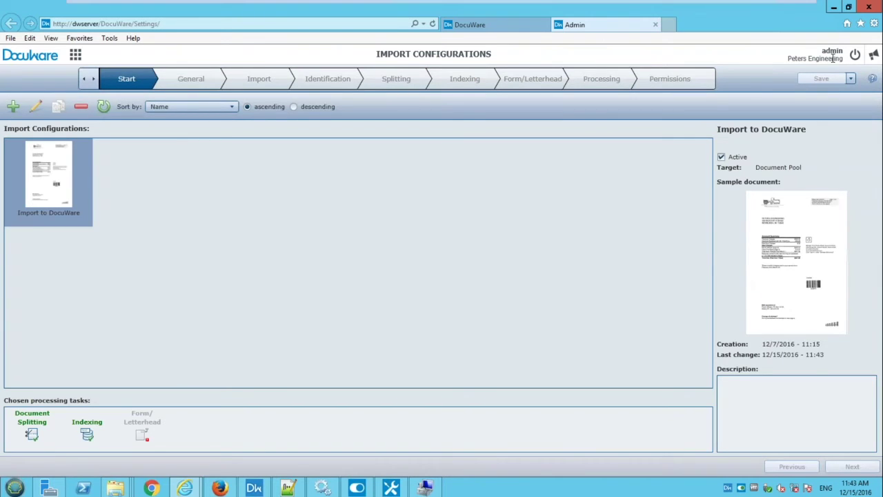
pyautogui.click(834, 9)
# - Restore the overrides_import_server folder and show DocuWare.Desktop.exe.config.overrides in Notepad++
pyautogui.click(342, 51)
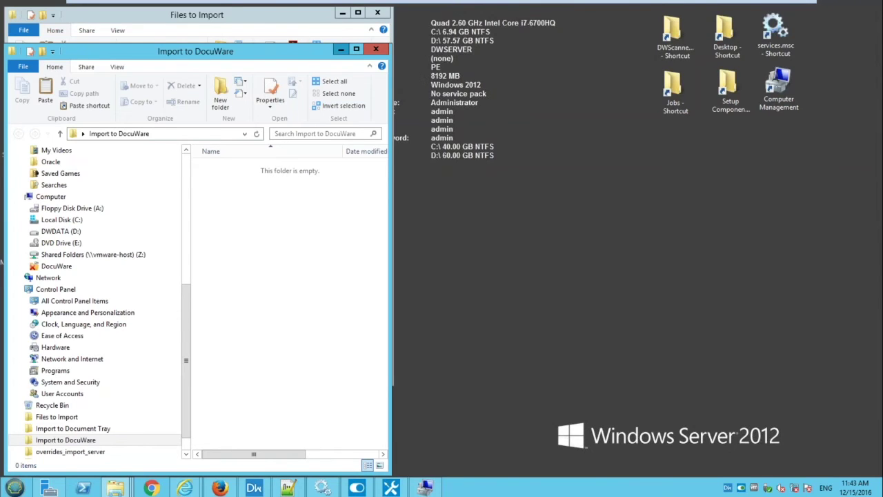
pyautogui.click(343, 12)
pyautogui.moveTo(126, 488)
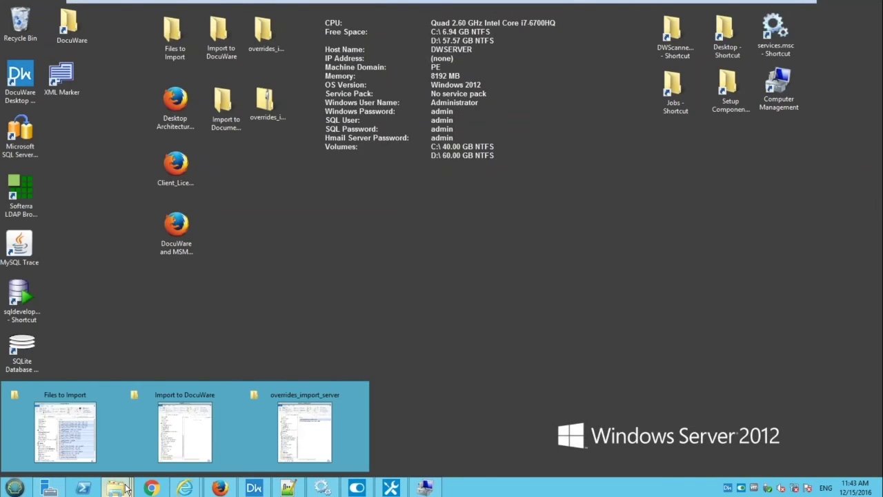
pyautogui.click(302, 421)
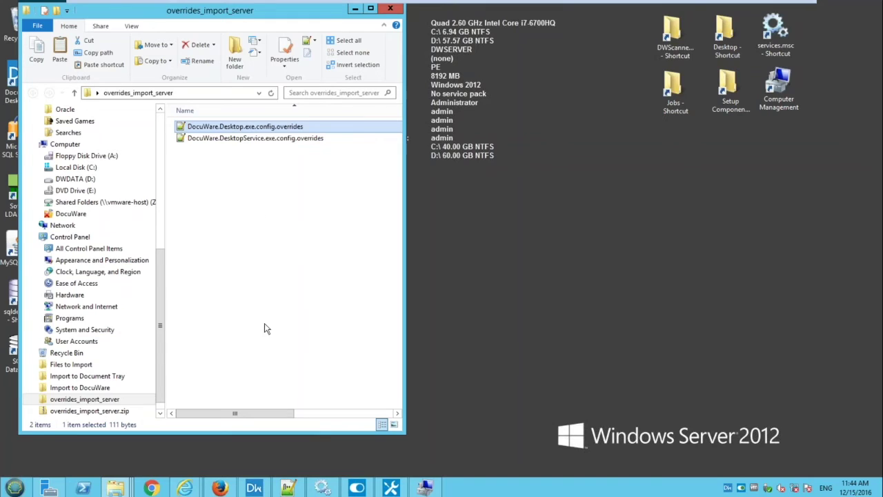
pyautogui.click(290, 489)
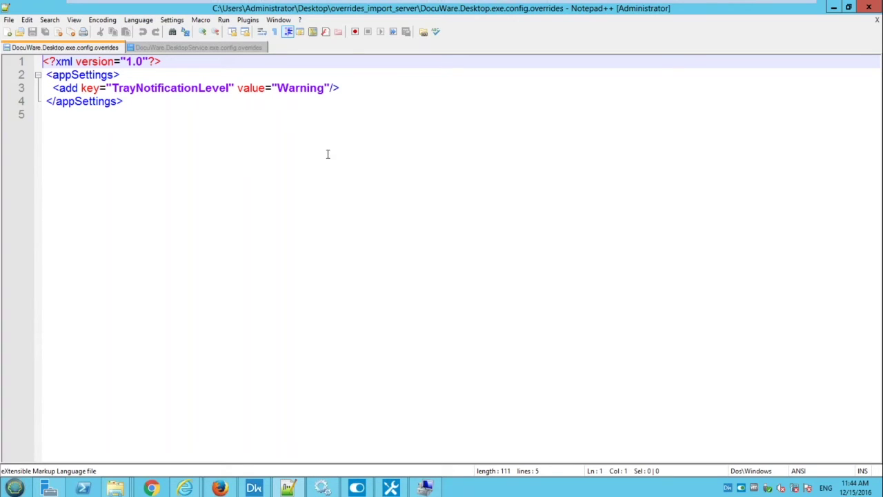
# - View DocuWare.DesktopService.exe.config.overrides (ConcurrencyMaximum 8, EnqueueLimit 50), then minimize Notepad++
pyautogui.click(216, 49)
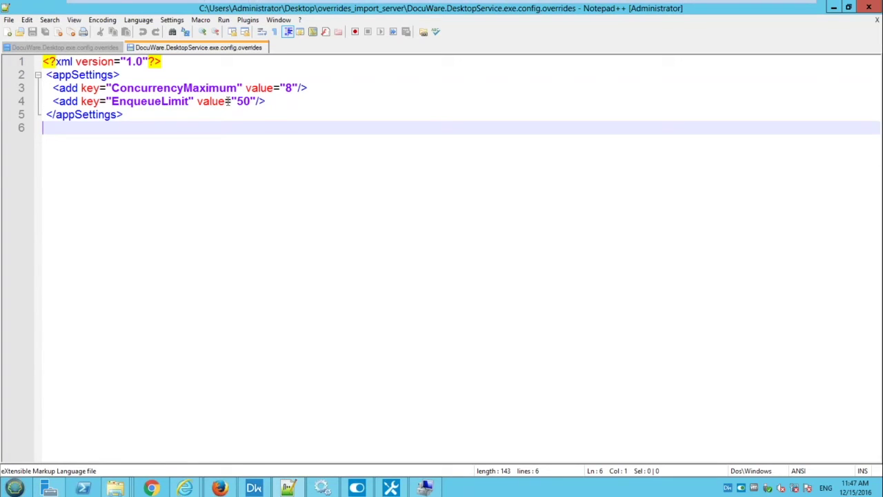
pyautogui.click(833, 8)
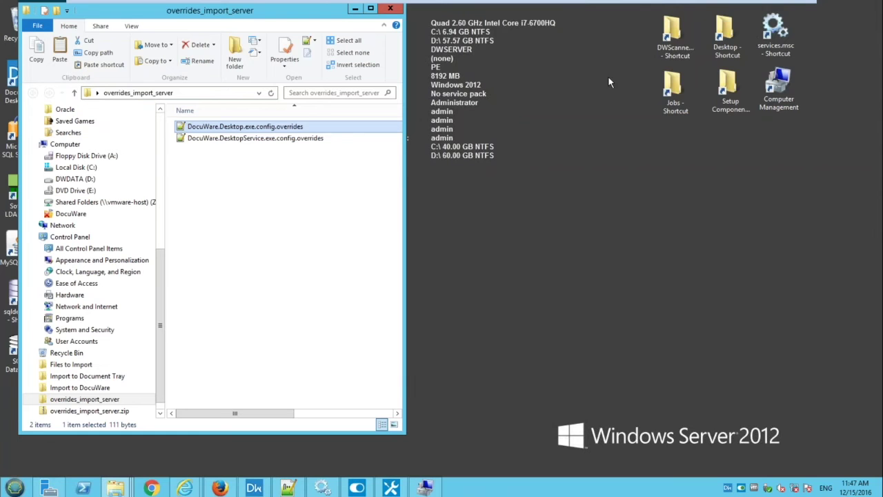
# - Scroll the Desktop Performance Guide in Firefox down to reducing OCR and barcode overhead
pyautogui.click(220, 488)
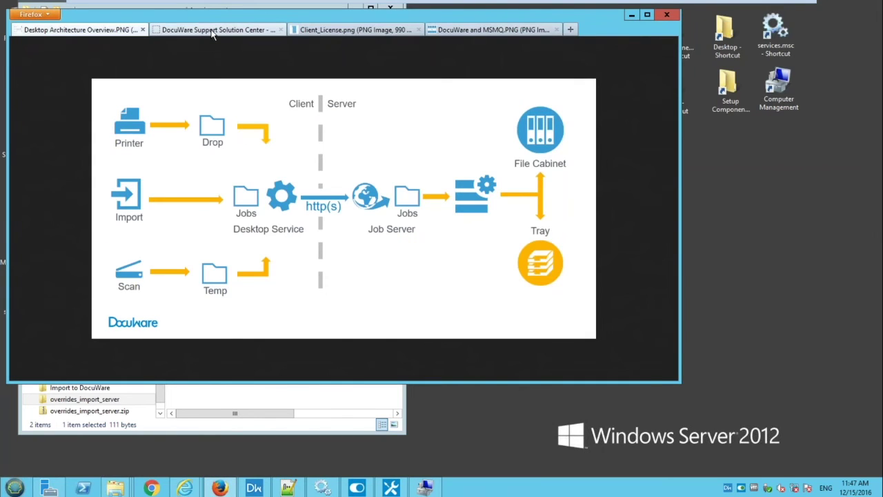
pyautogui.click(213, 29)
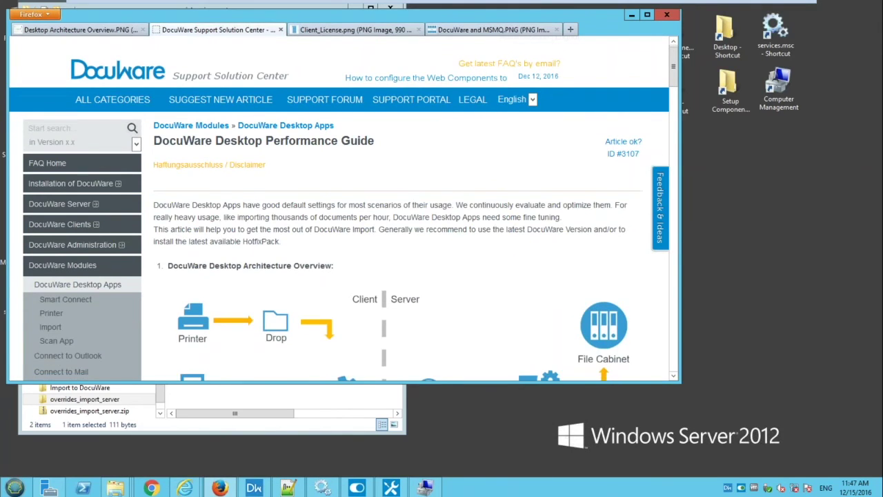
pyautogui.scroll(-5, 397, 166)
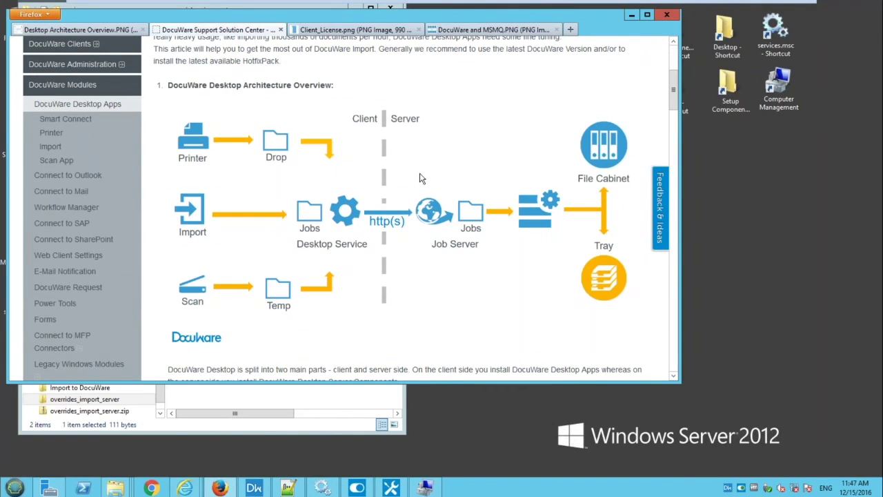
pyautogui.scroll(-1, 428, 193)
pyautogui.scroll(-6, 427, 193)
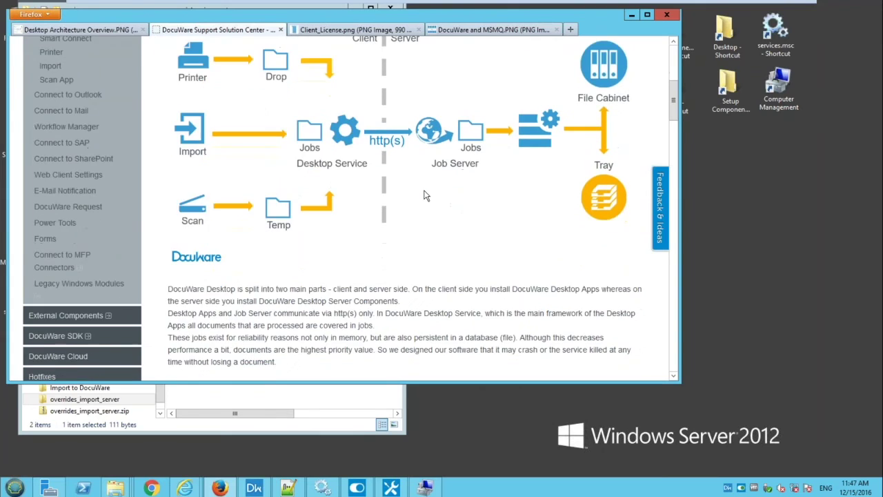
pyautogui.scroll(-4, 293, 218)
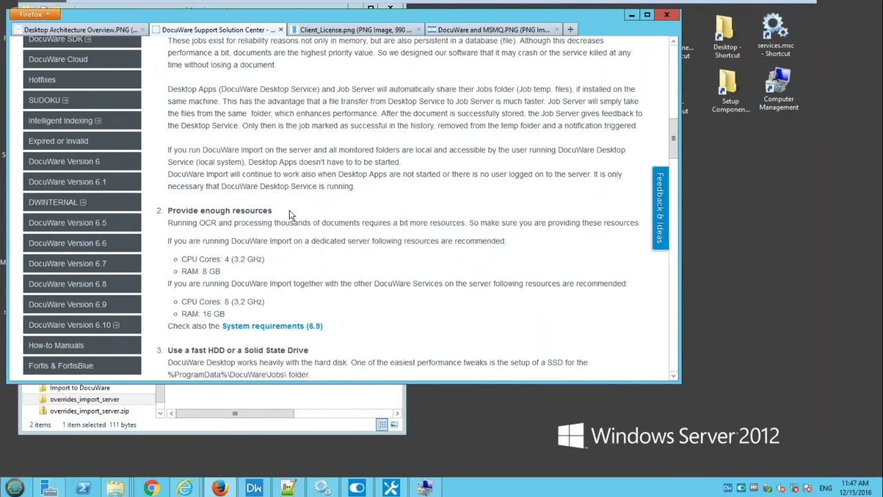
pyautogui.scroll(-1, 294, 213)
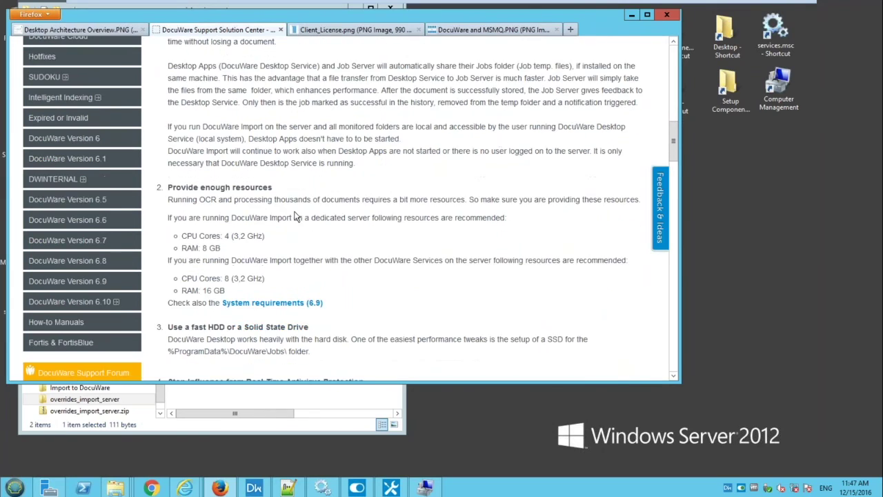
pyautogui.scroll(-1, 295, 216)
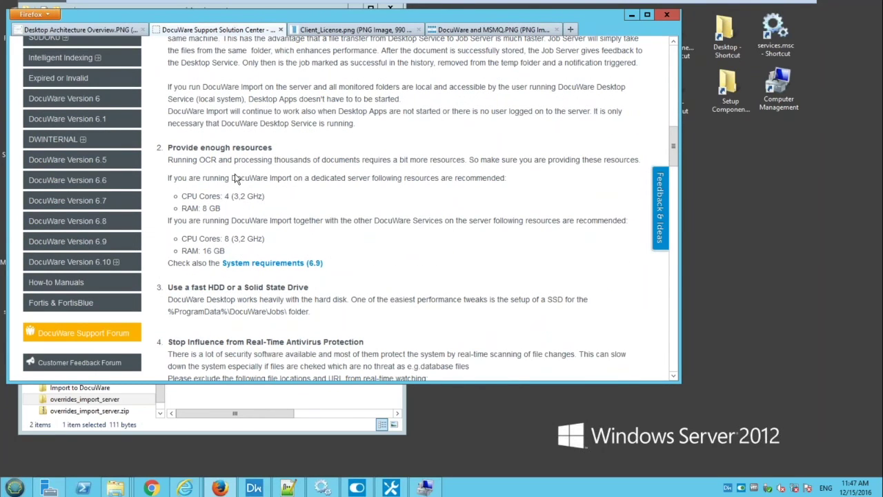
pyautogui.scroll(-2, 260, 255)
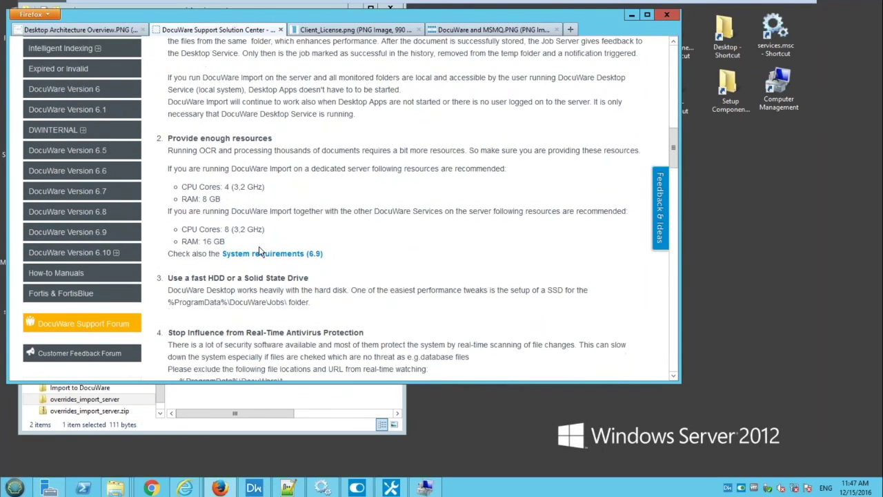
pyautogui.scroll(-2, 254, 270)
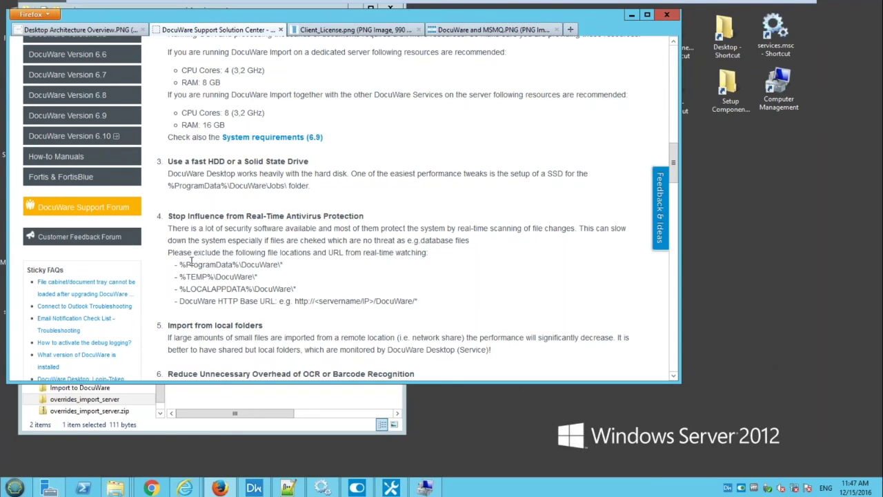
pyautogui.scroll(-2, 192, 261)
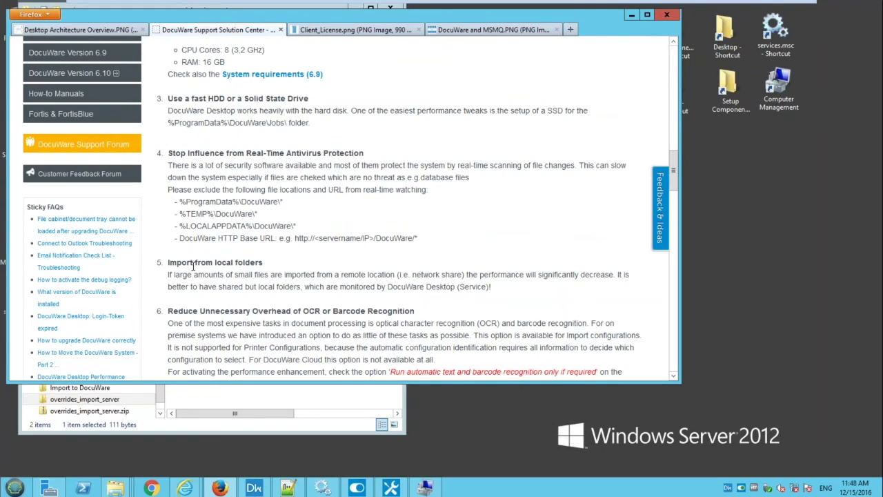
pyautogui.click(254, 488)
# - Show the import jobs list and open the Import to DocuWare job for editing
pyautogui.click(471, 92)
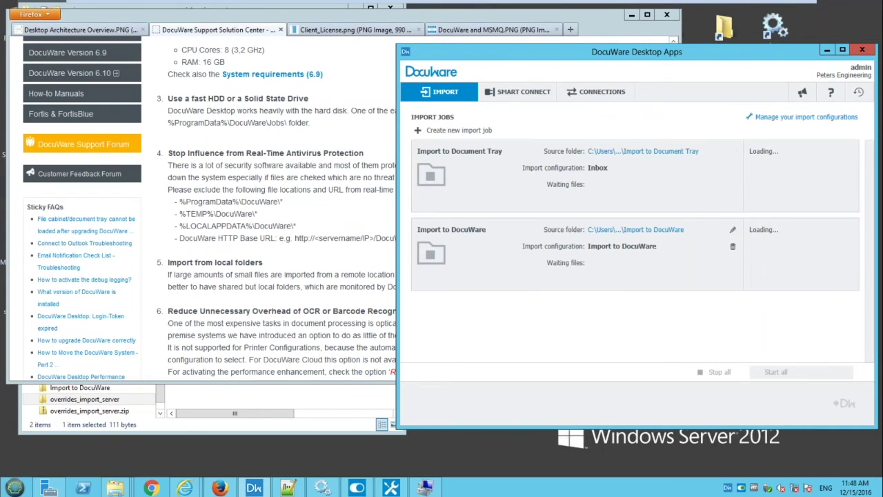
pyautogui.click(733, 230)
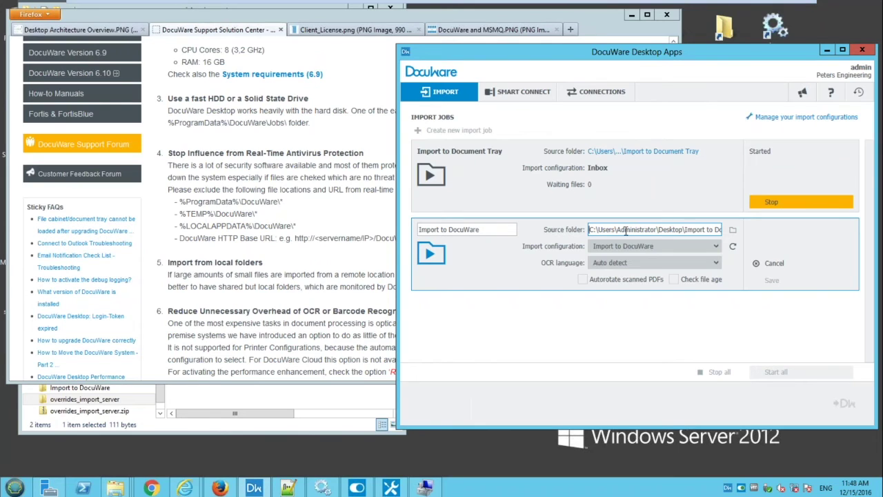
# - Minimize Desktop Apps and scroll the support article to section 7, Tweak the Desktop Apps Parameters
pyautogui.click(827, 53)
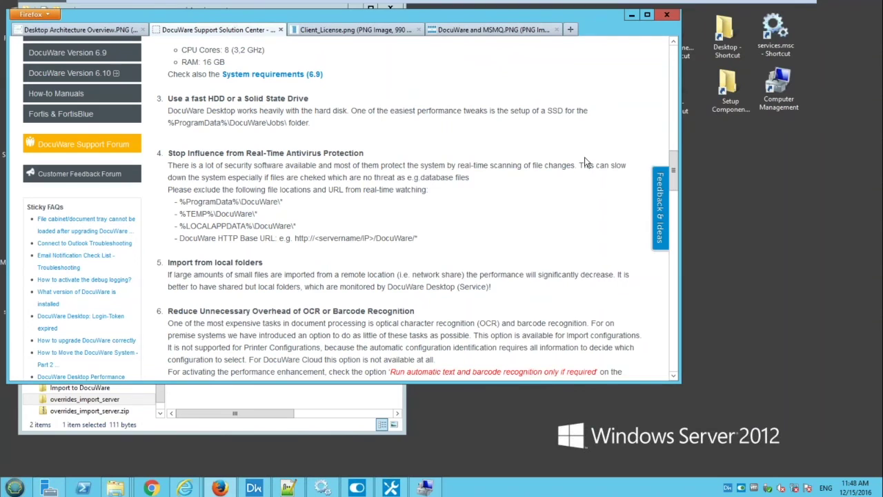
pyautogui.scroll(-6, 273, 291)
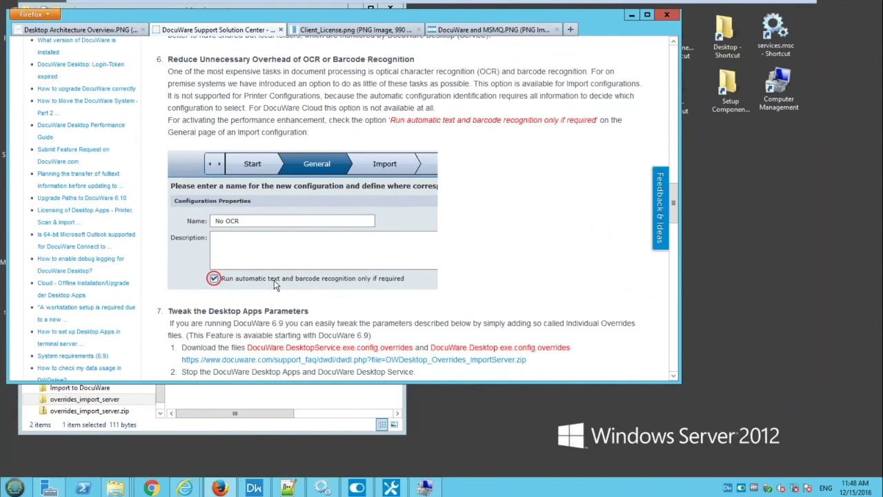
pyautogui.scroll(-2, 275, 288)
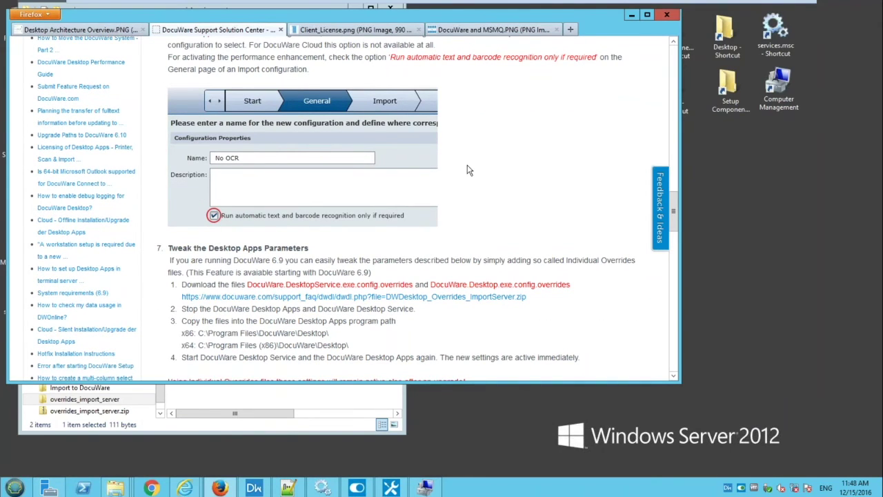
# - Select both .config.overrides files and stop the DocuWare Desktop Service in Services
pyautogui.click(632, 17)
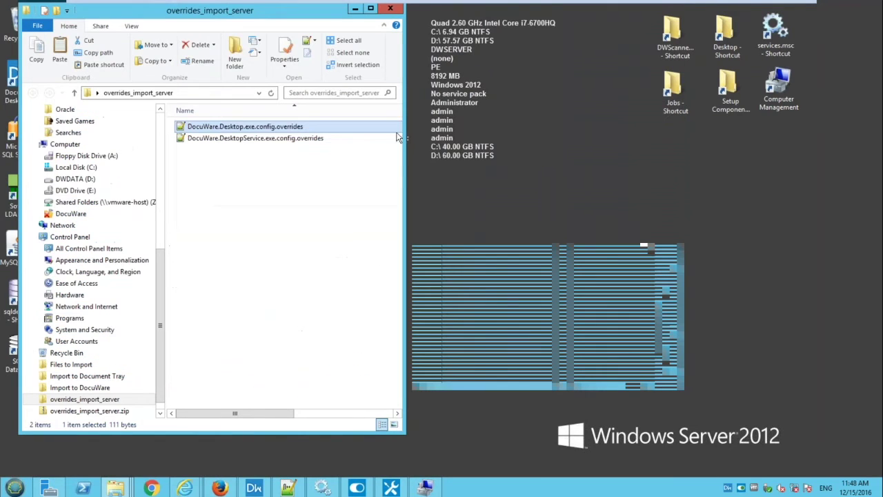
pyautogui.moveTo(295, 173); pyautogui.dragTo(252, 145)
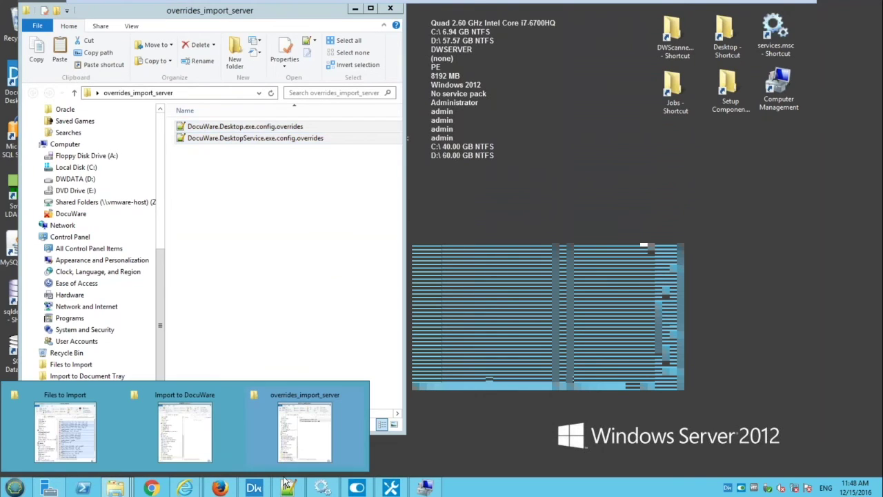
pyautogui.click(322, 487)
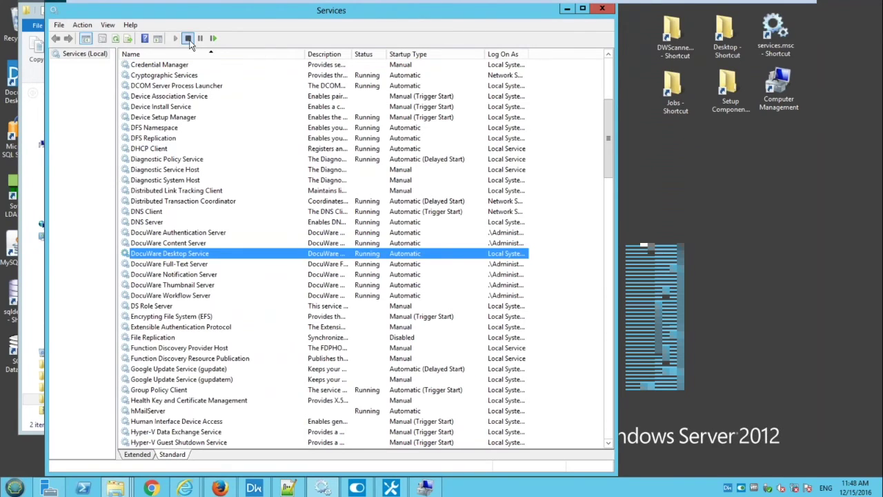
pyautogui.click(188, 39)
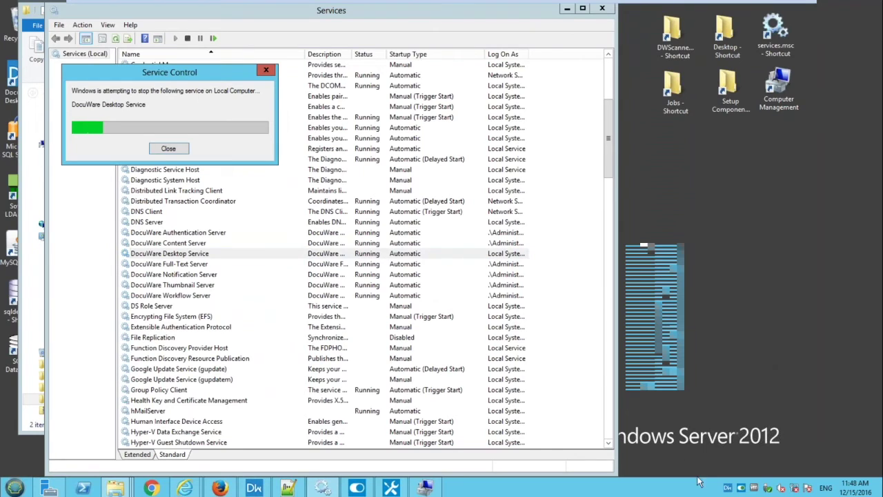
# - Exit DocuWare Desktop Apps from its tray icon menu and minimize Services
pyautogui.rightClick(725, 488)
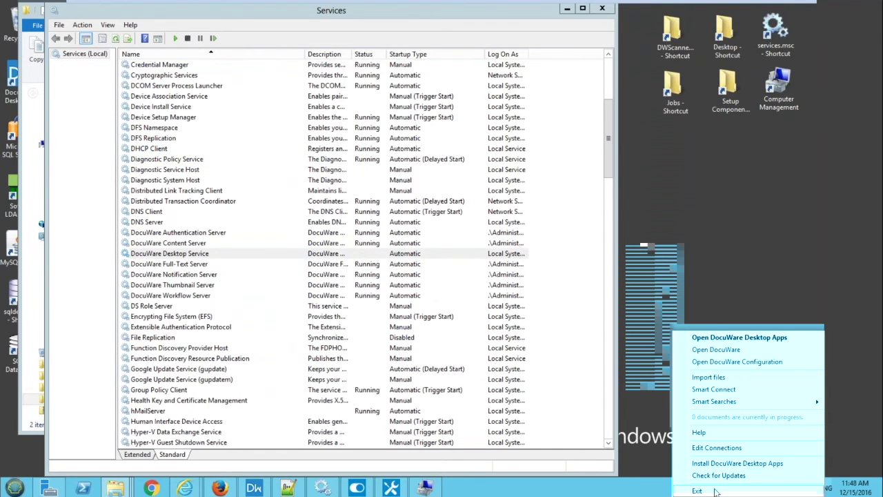
pyautogui.click(698, 491)
pyautogui.click(567, 8)
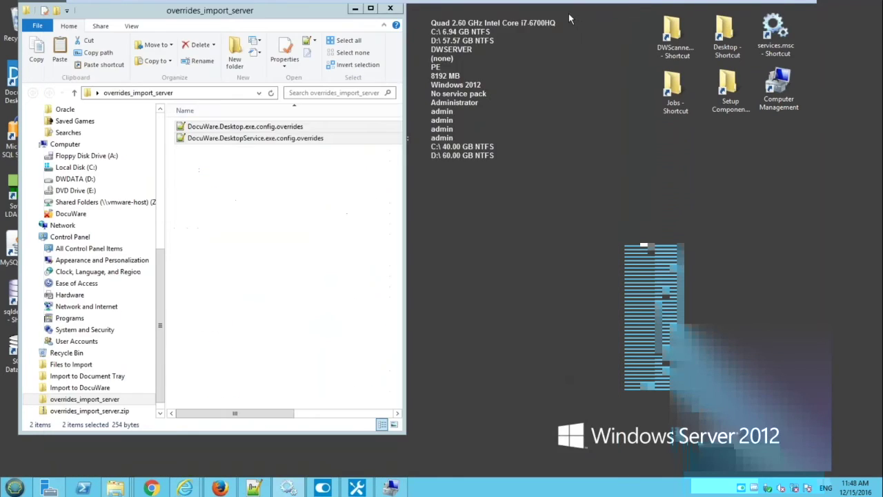
# - Copy both .config.overrides files into Program Files (x86)\DocuWare\Desktop
pyautogui.rightClick(259, 141)
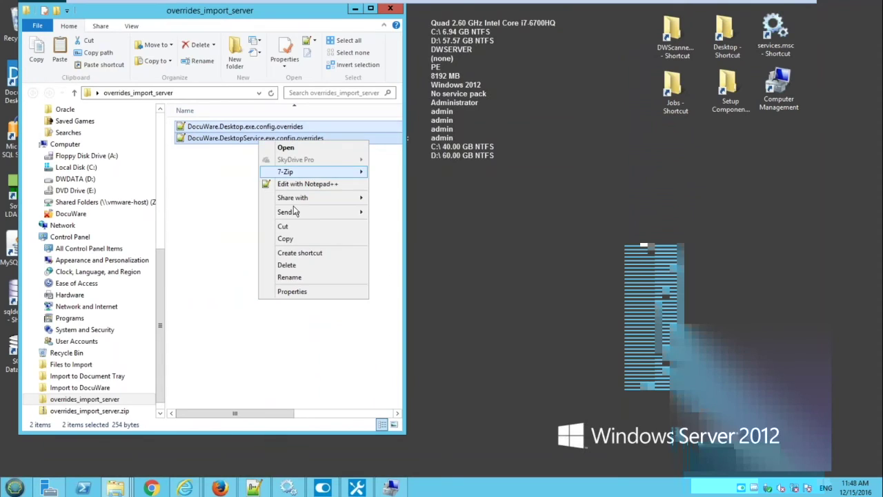
pyautogui.click(283, 241)
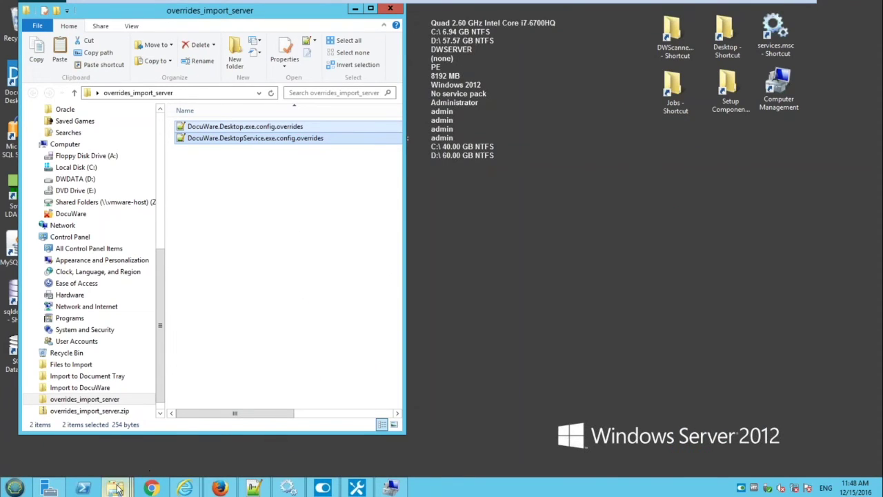
pyautogui.moveTo(117, 489)
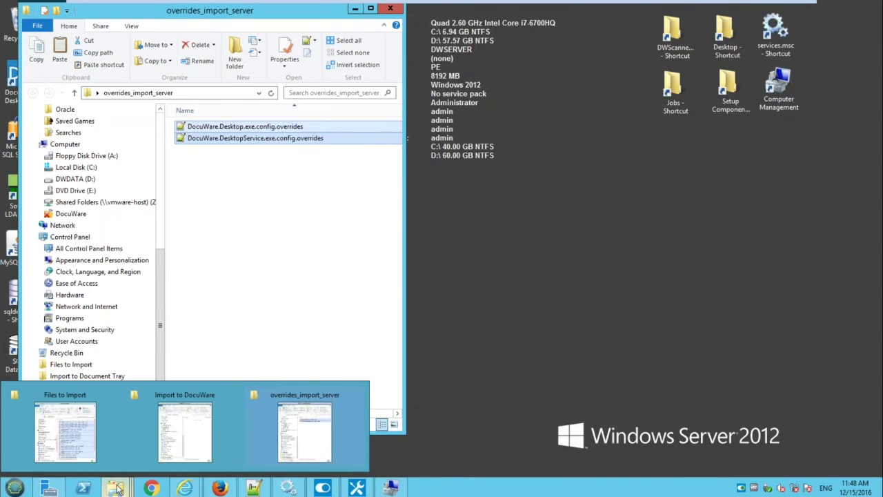
pyautogui.doubleClick(726, 34)
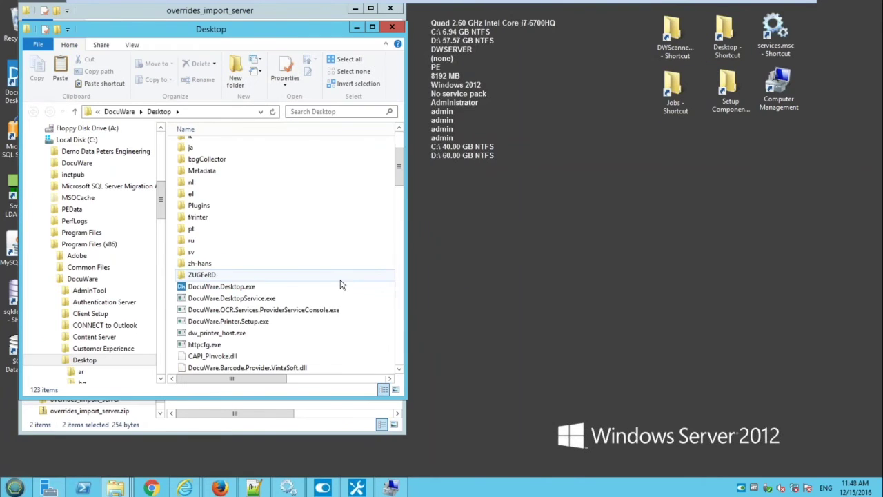
pyautogui.scroll(-4, 345, 222)
pyautogui.rightClick(348, 324)
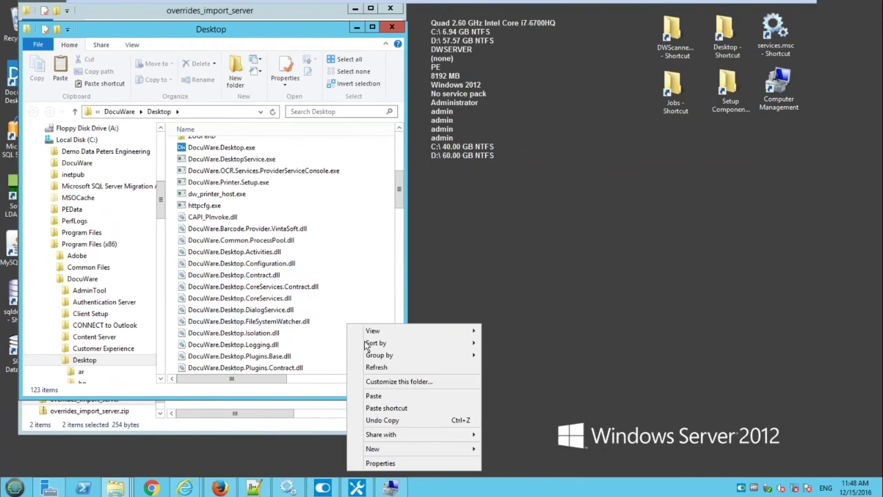
pyautogui.click(386, 397)
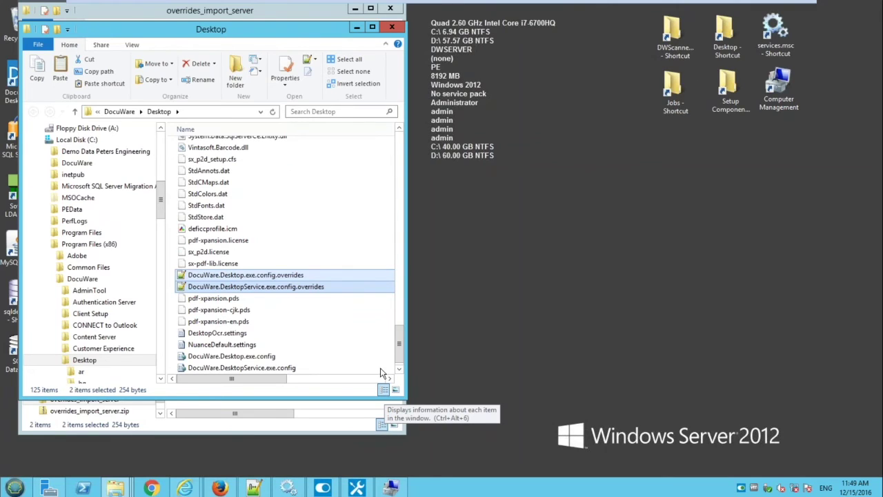
pyautogui.click(354, 28)
pyautogui.click(288, 488)
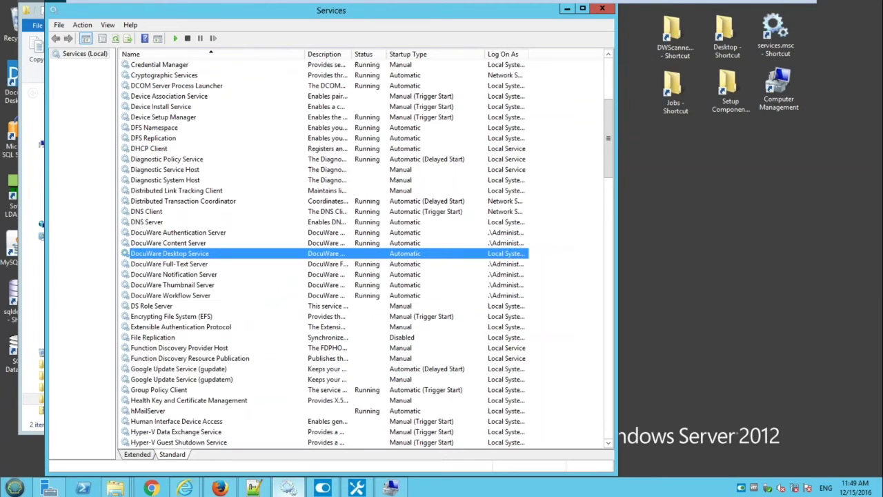
# - Start the DocuWare Desktop Service again and relaunch DocuWare Desktop Apps
pyautogui.click(175, 39)
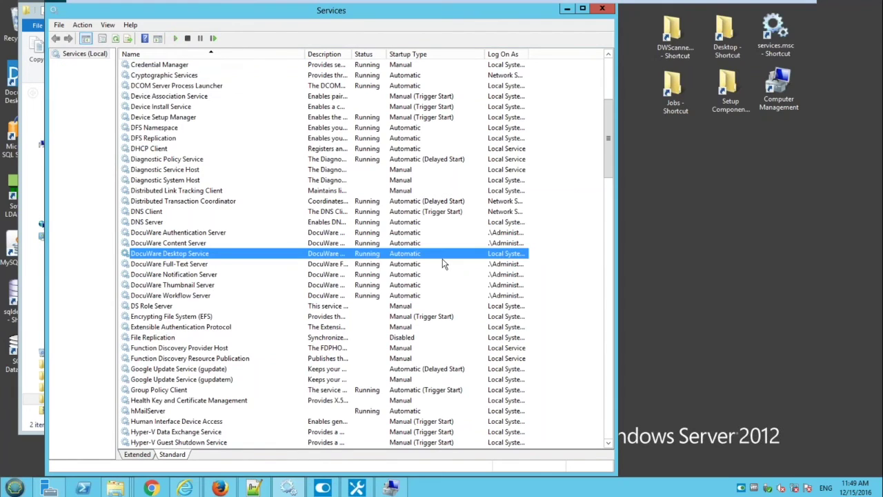
pyautogui.click(12, 78)
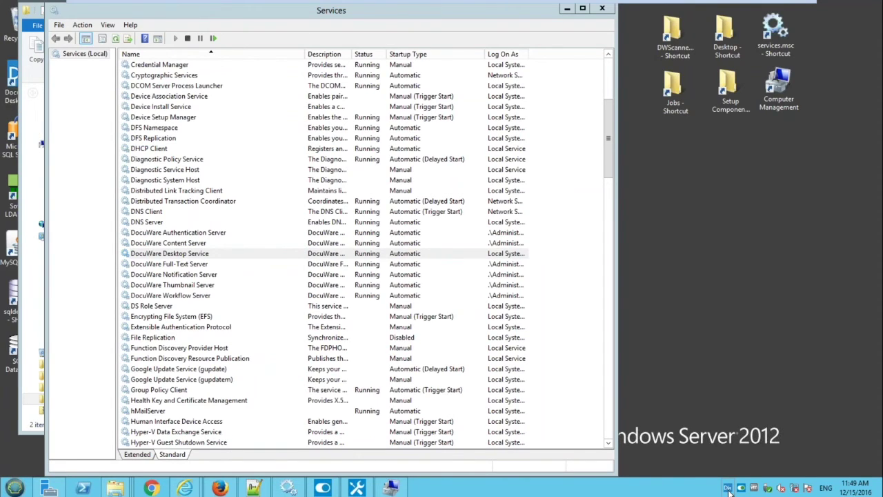
pyautogui.click(728, 488)
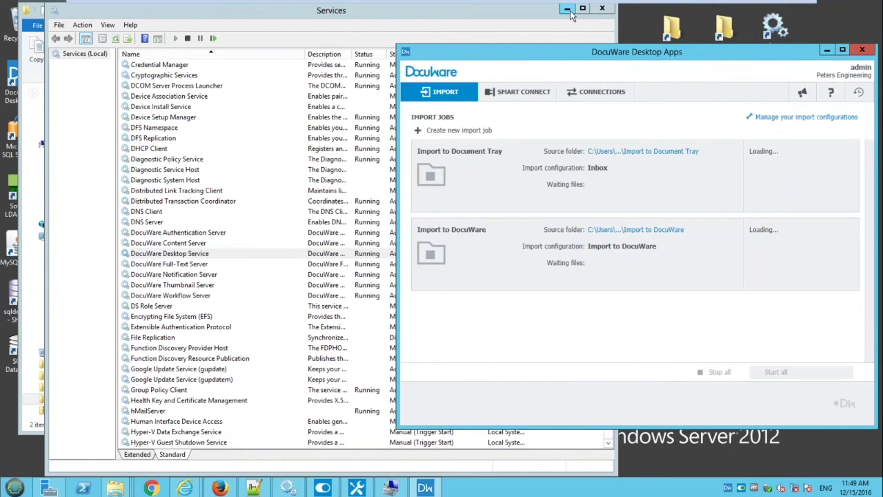
pyautogui.click(567, 9)
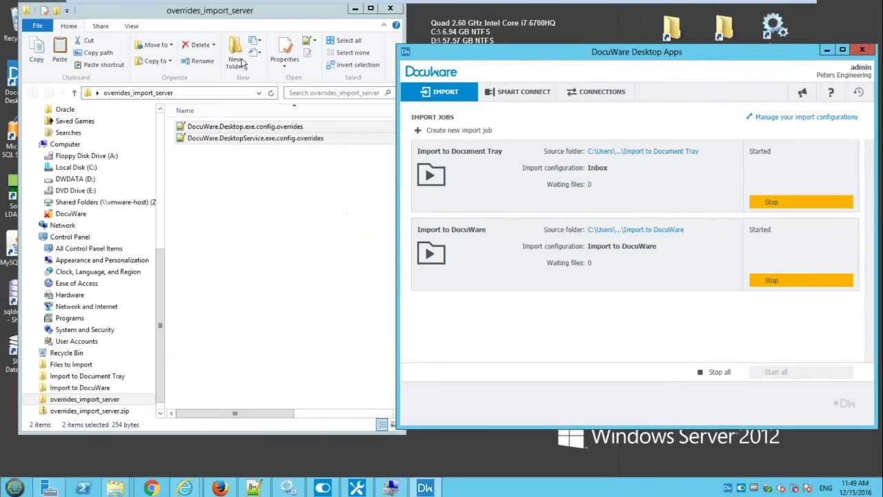
pyautogui.click(354, 9)
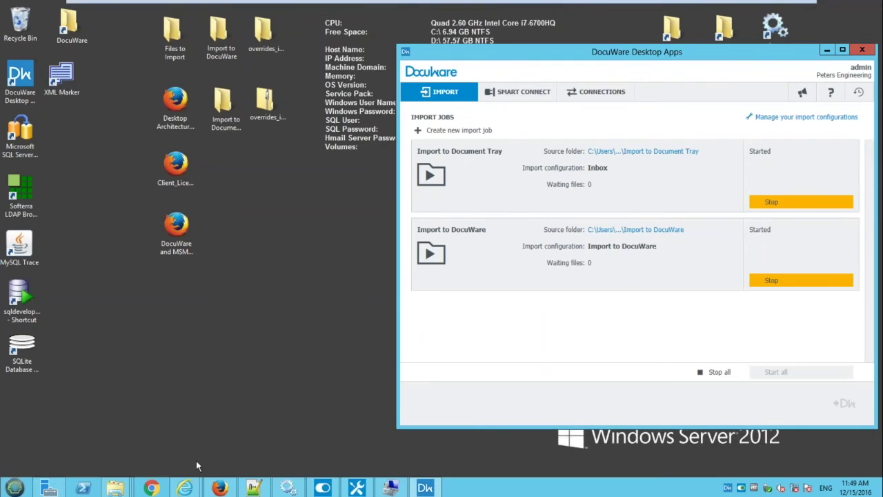
# - Paste the 24 PDF files from Files to Import into the empty Import to DocuWare folder
pyautogui.click(115, 488)
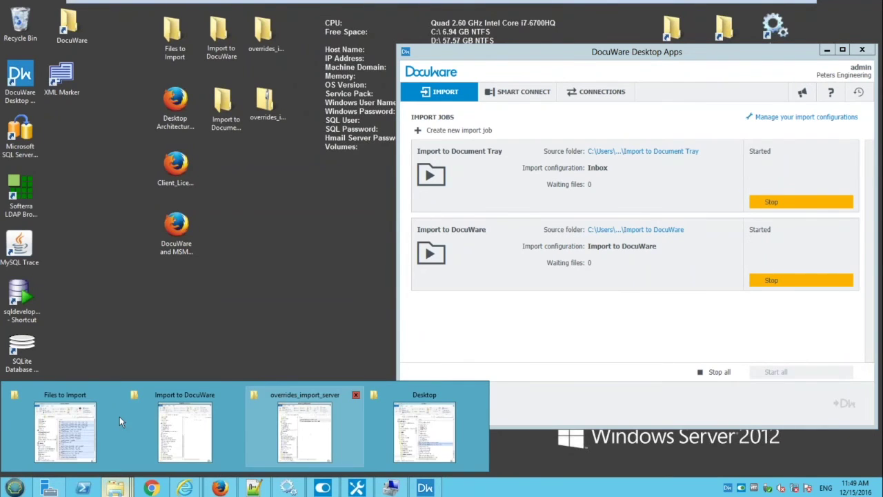
pyautogui.click(65, 431)
pyautogui.rightClick(262, 187)
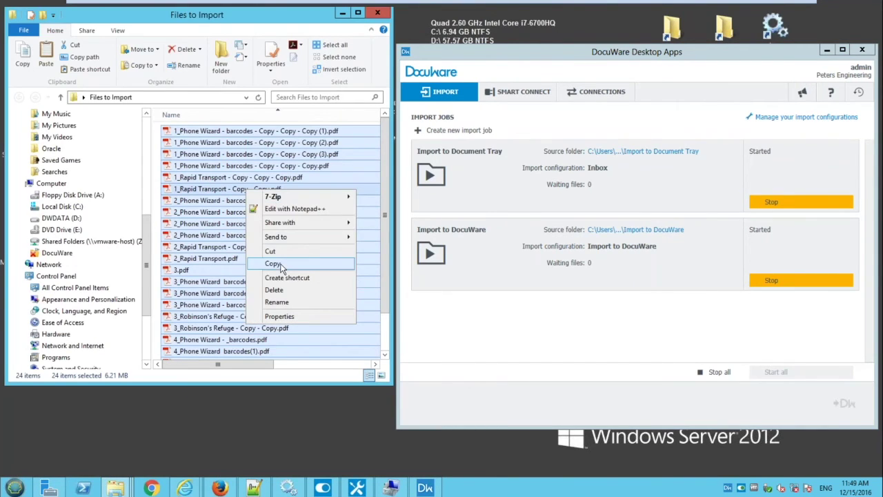
pyautogui.click(290, 262)
pyautogui.click(116, 488)
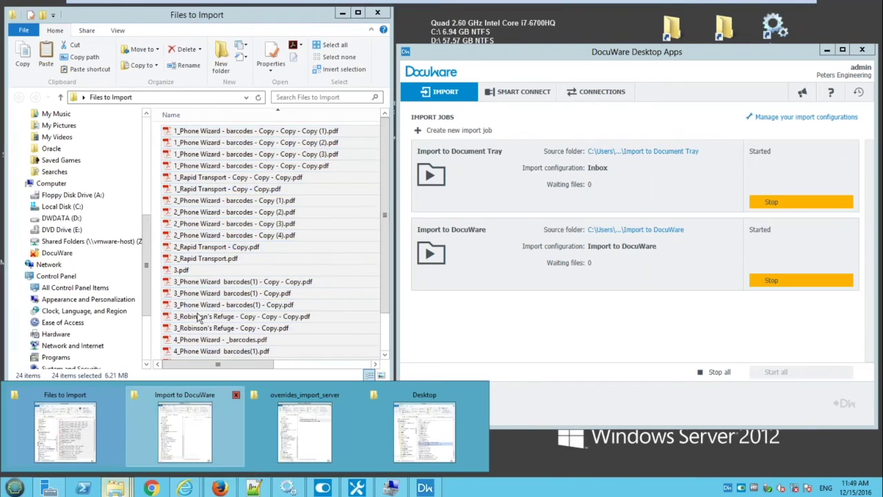
pyautogui.click(184, 424)
pyautogui.rightClick(242, 299)
pyautogui.click(259, 336)
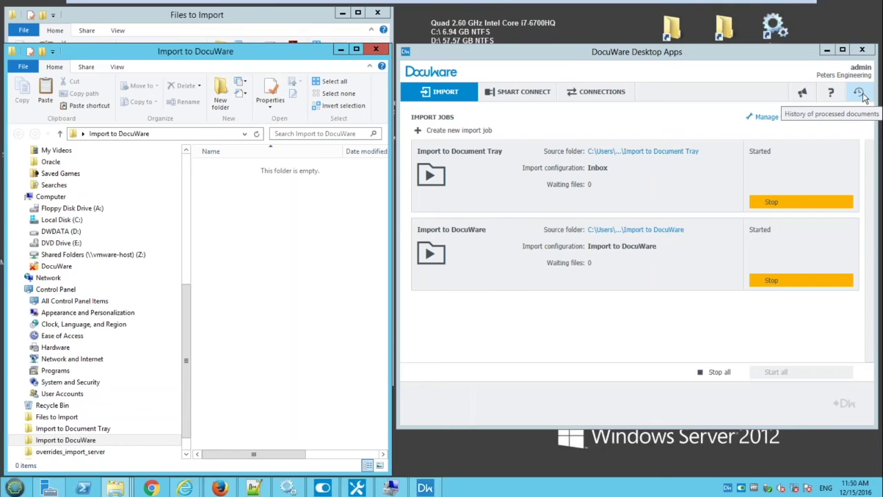
# - Review the 48 Successful entries in the processed-documents history, then minimize both Explorer windows
pyautogui.click(863, 97)
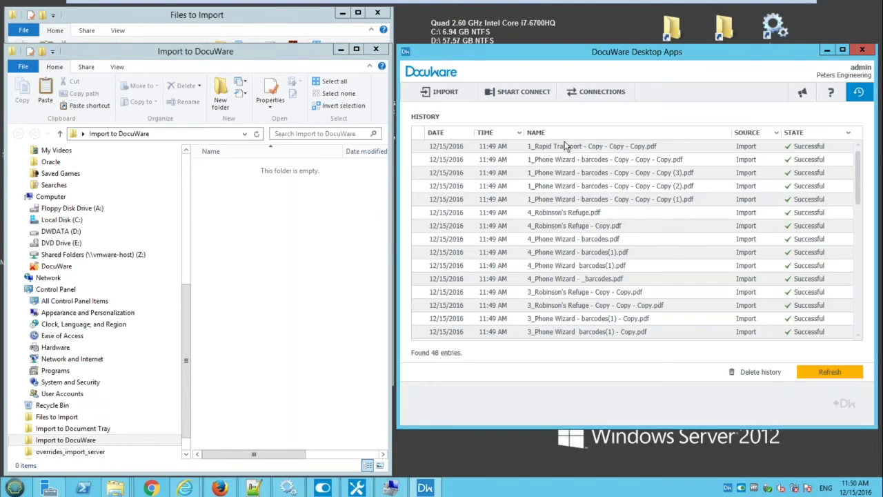
pyautogui.click(510, 279)
pyautogui.scroll(-2, 504, 303)
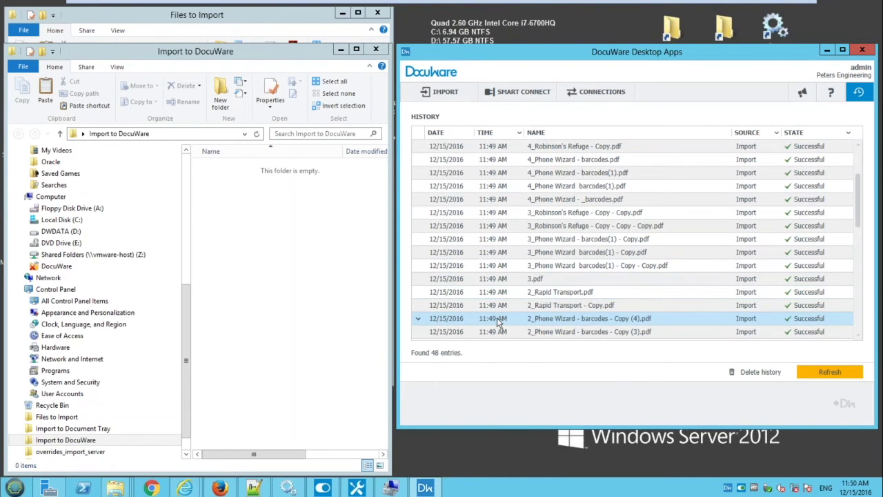
pyautogui.moveTo(848, 490)
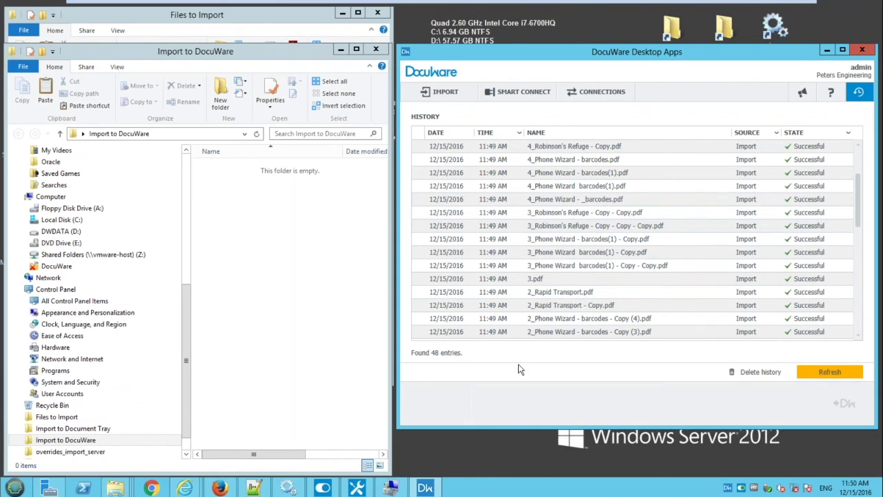
pyautogui.click(341, 49)
pyautogui.click(342, 14)
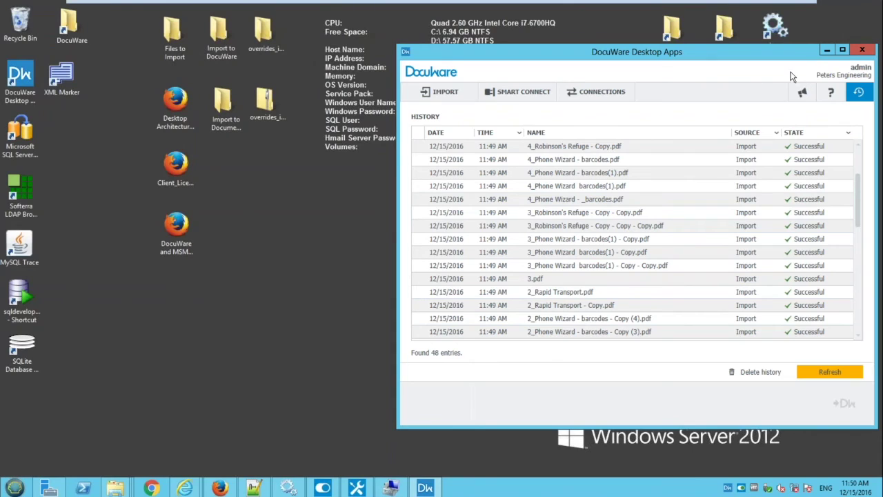
pyautogui.click(825, 49)
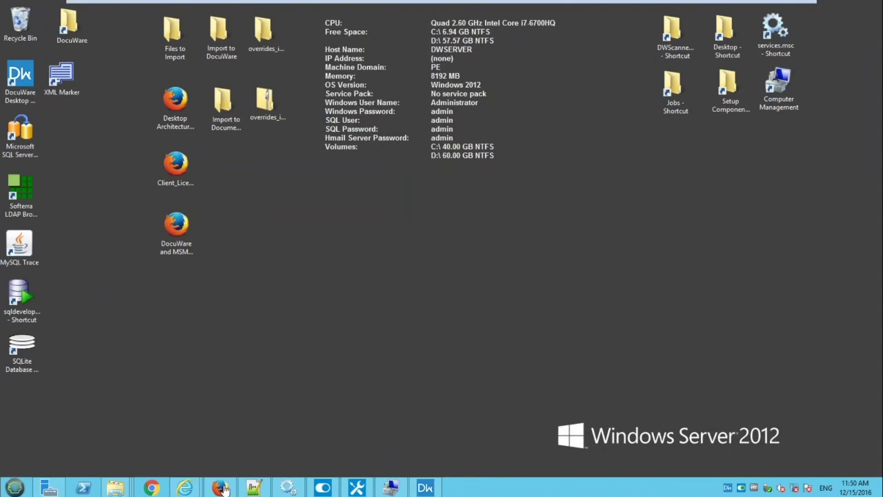
pyautogui.moveTo(219, 488)
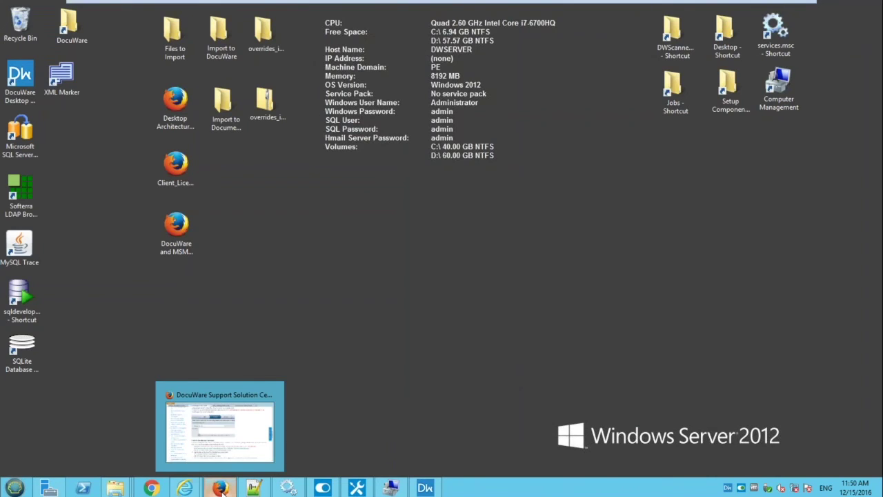
pyautogui.click(220, 488)
pyautogui.click(350, 33)
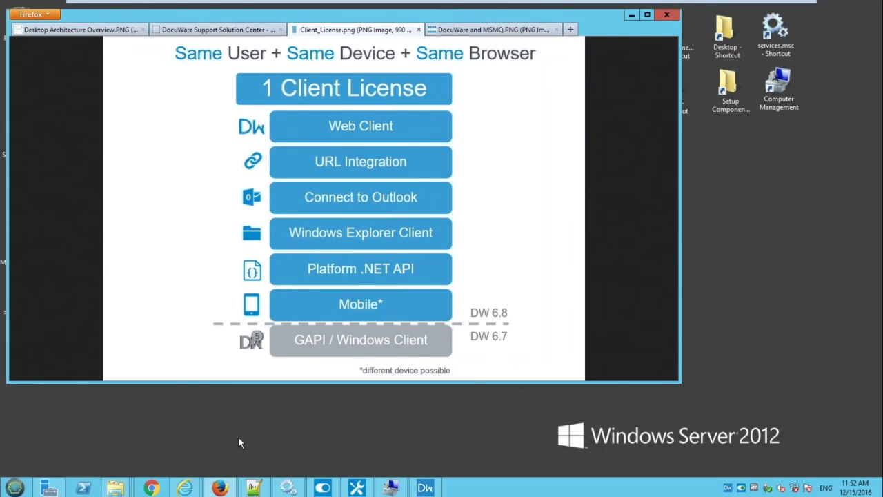
pyautogui.moveTo(185, 491)
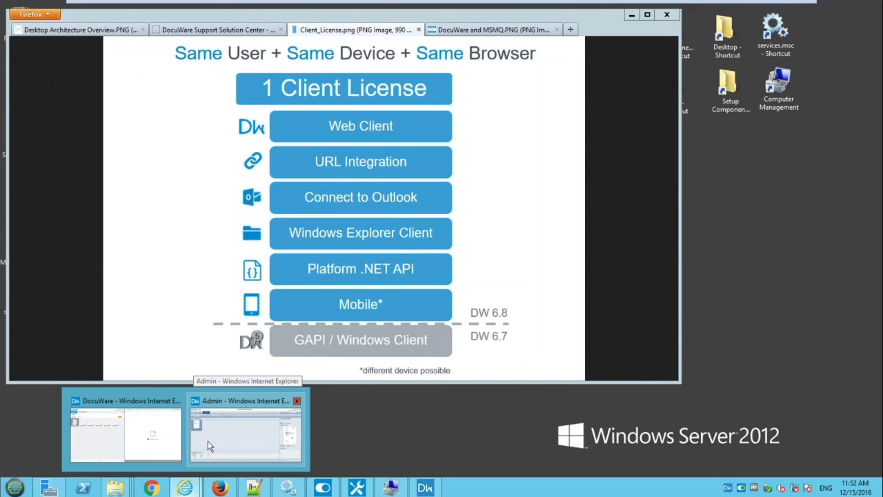
# - Check the web client inbox, then view the six PDFs in Explorer's DocuWare Inbox and close it
pyautogui.click(137, 445)
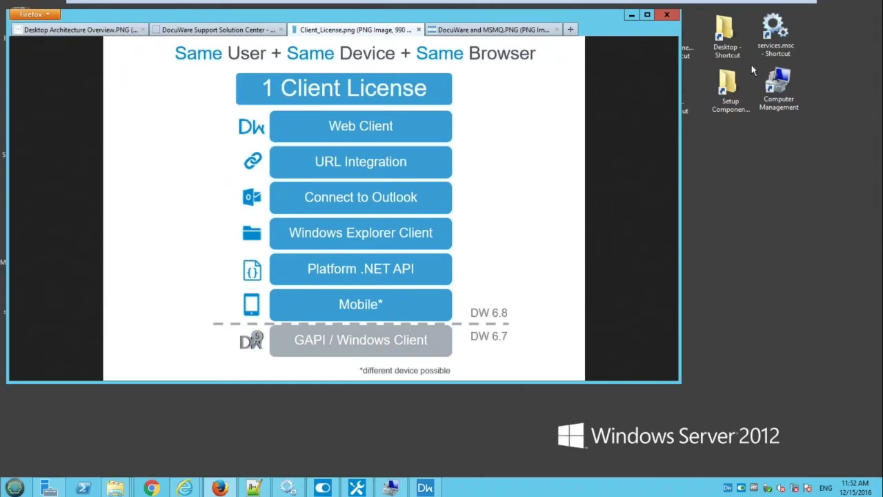
pyautogui.click(834, 7)
pyautogui.moveTo(116, 487)
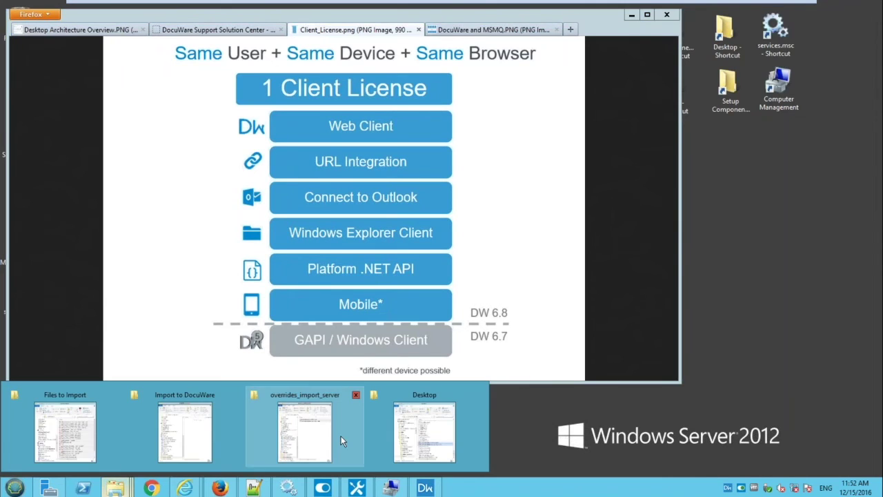
pyautogui.click(301, 443)
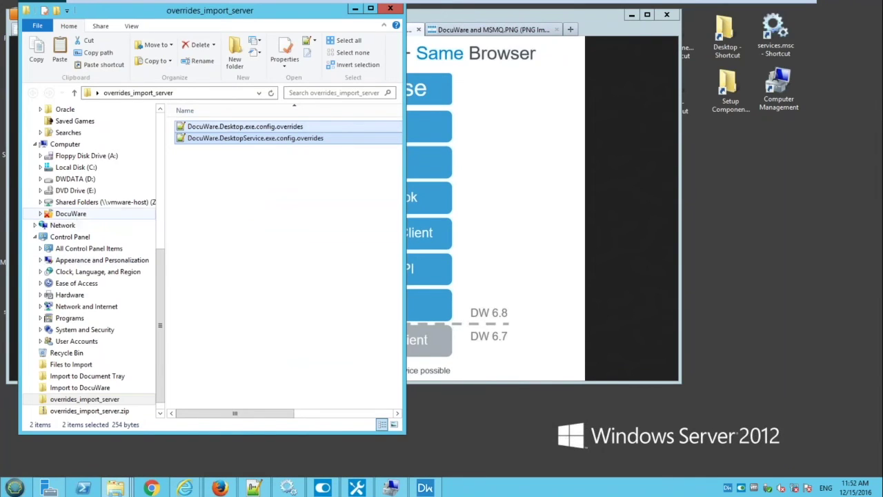
pyautogui.click(76, 215)
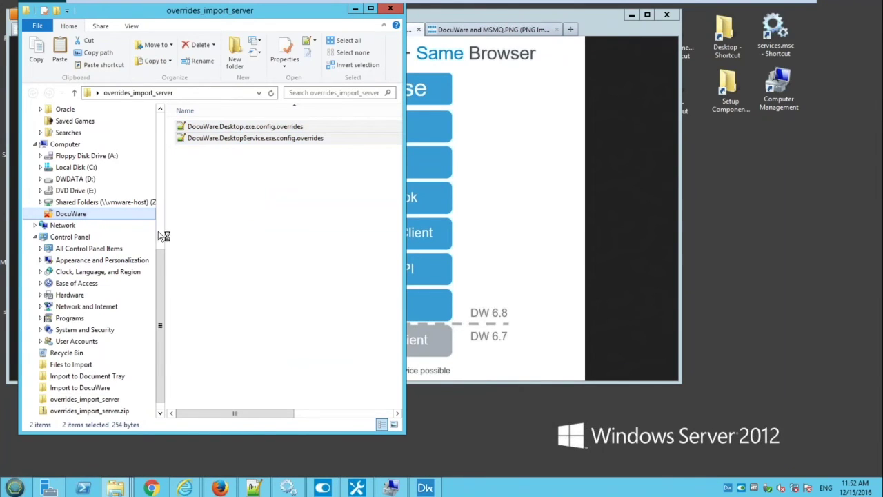
pyautogui.click(200, 129)
pyautogui.doubleClick(203, 130)
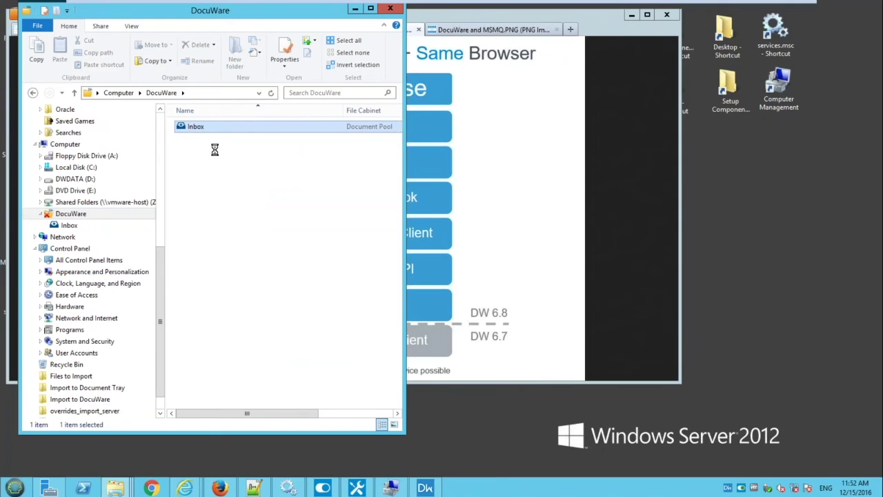
pyautogui.click(390, 8)
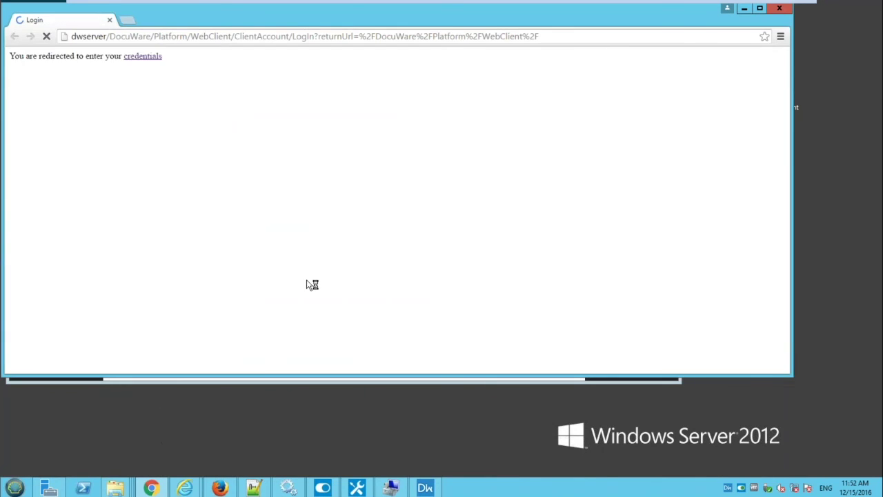
# - Sign in to the DocuWare Web Client in Chrome as the second user, entering their password
pyautogui.click(370, 200)
pyautogui.press('Down')
pyautogui.click(369, 216)
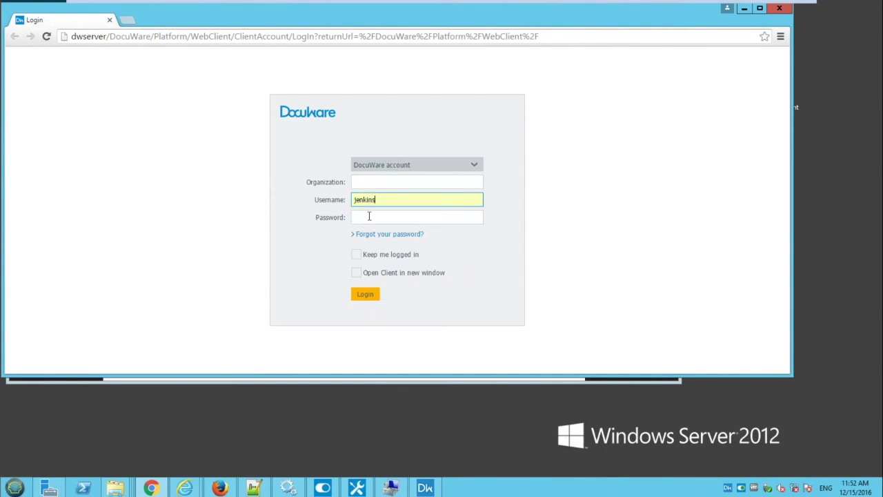
pyautogui.click(370, 217)
pyautogui.press('Return')
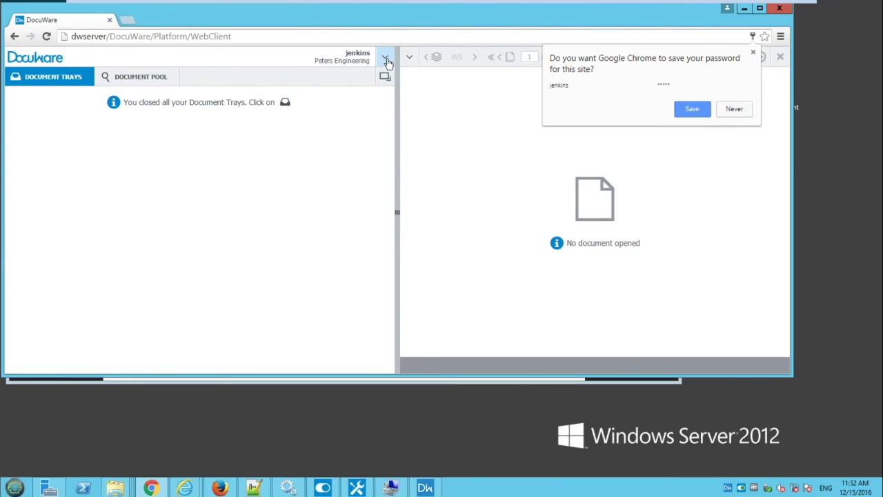
# - Log out of the web client through the user account menu
pyautogui.click(386, 60)
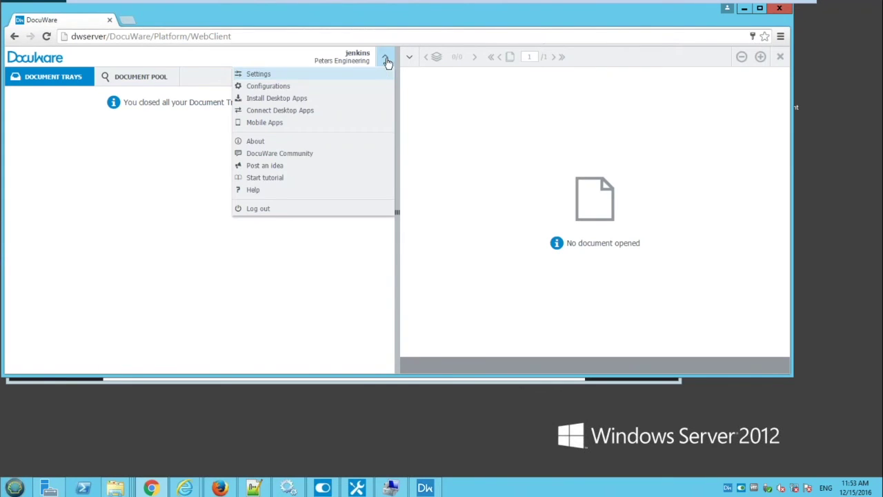
pyautogui.click(260, 209)
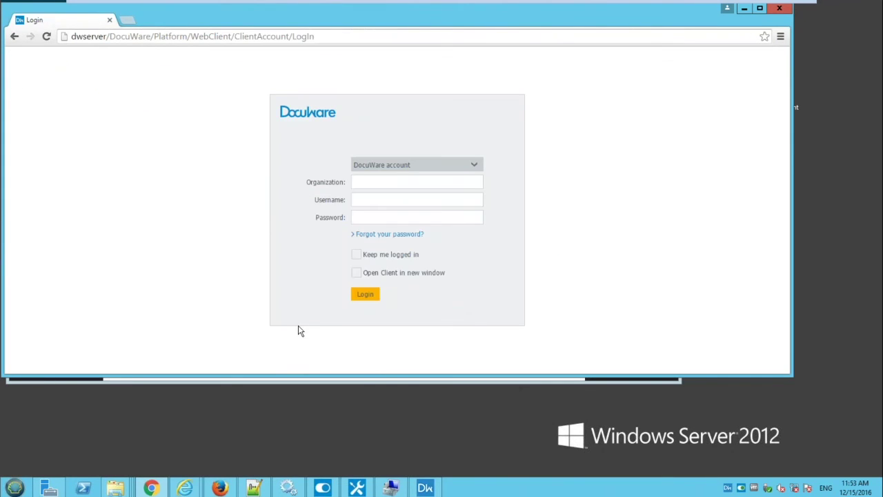
pyautogui.click(357, 488)
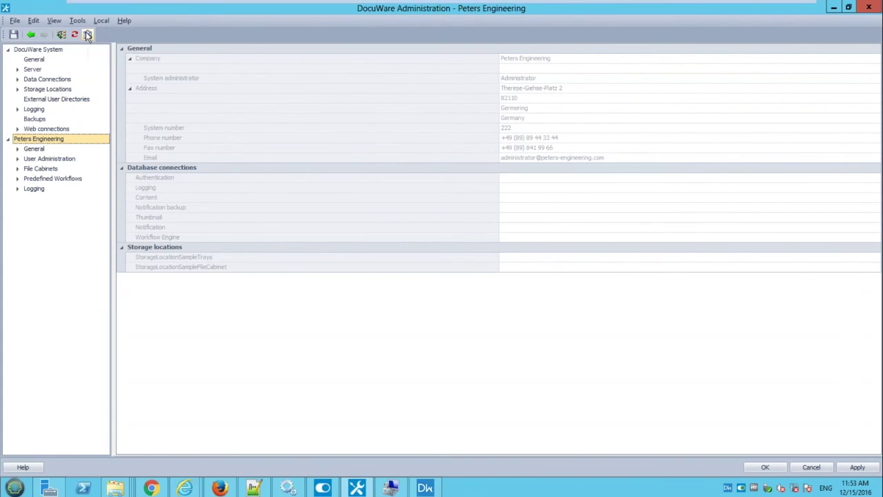
# - Show Connections Overview by license, filtered to DocuWare Client, with the administrator and second user expanded
pyautogui.click(88, 34)
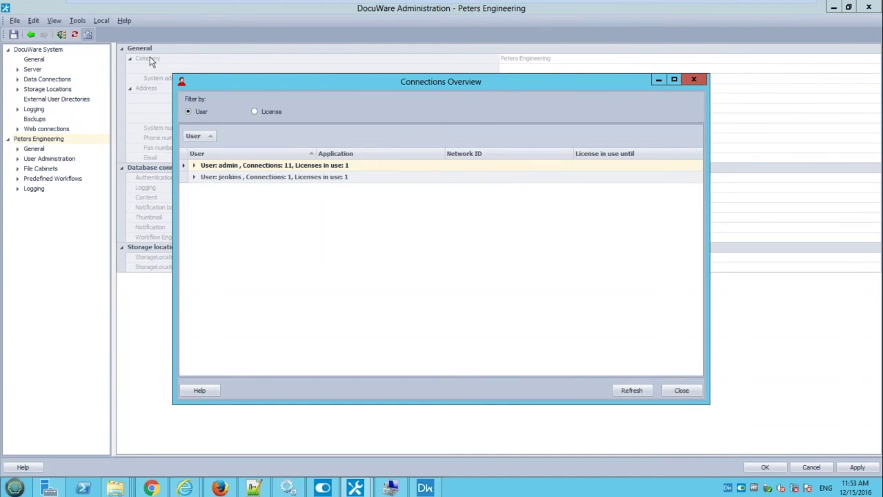
pyautogui.click(255, 112)
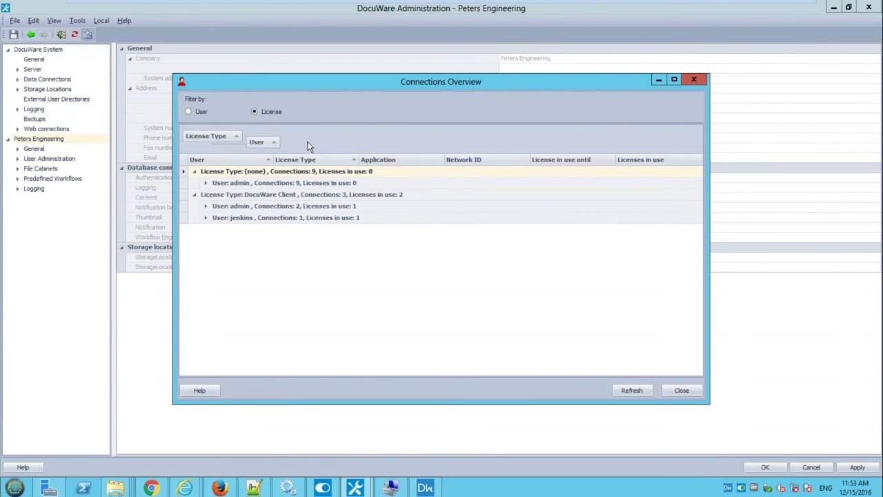
pyautogui.click(356, 158)
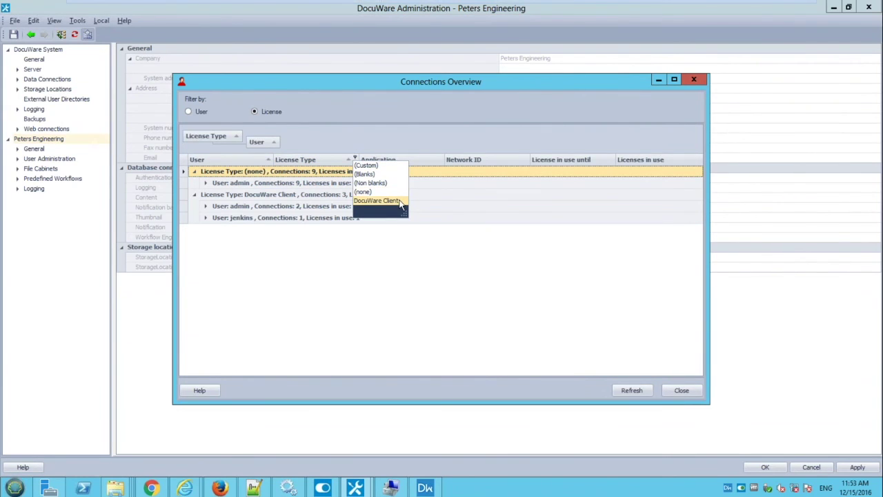
pyautogui.click(400, 201)
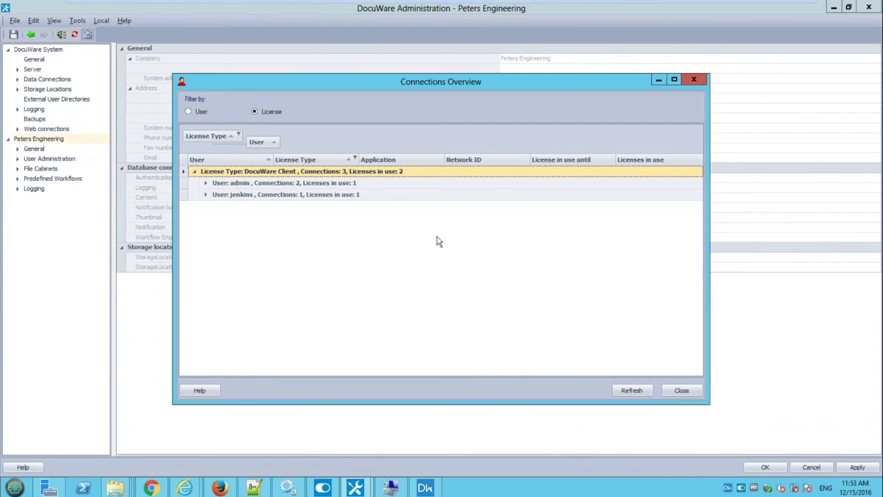
pyautogui.click(204, 184)
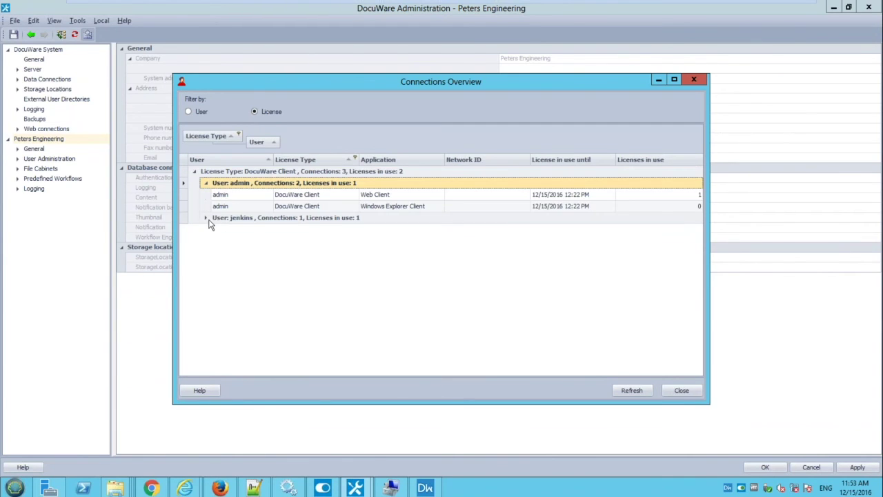
pyautogui.click(206, 218)
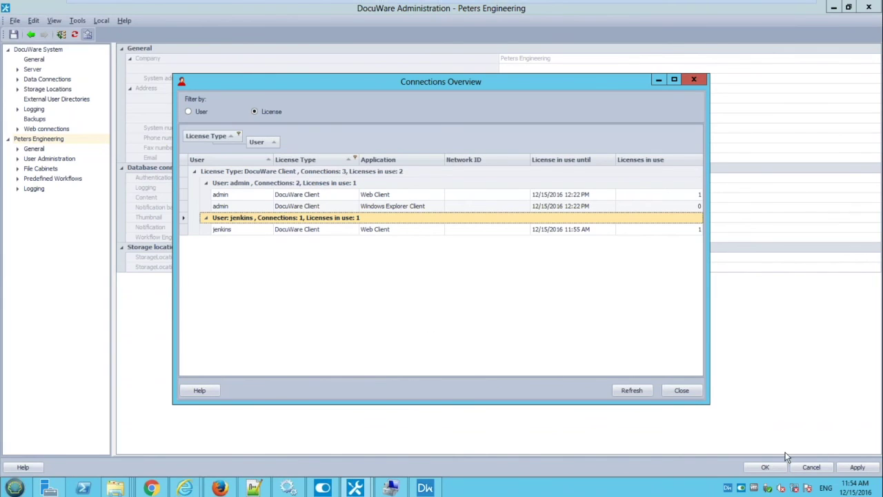
# - Refresh the connection list until the second user's expired web client license drops off
pyautogui.click(855, 488)
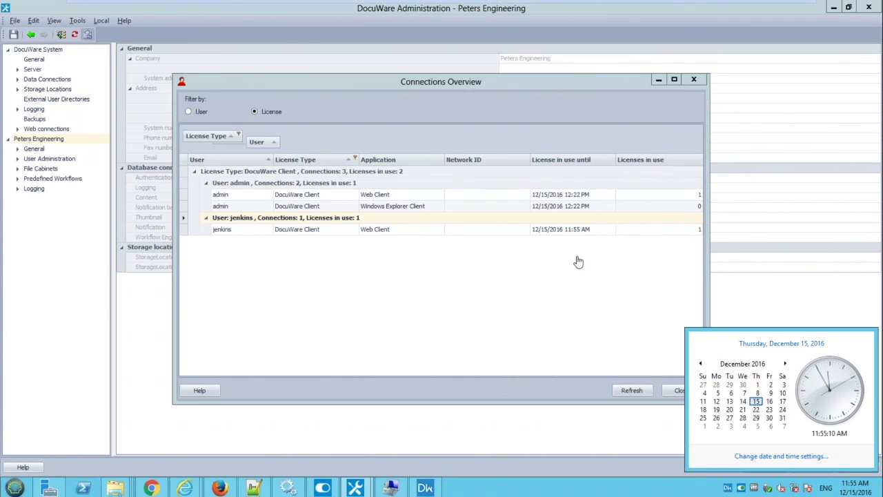
pyautogui.click(632, 391)
pyautogui.click(637, 390)
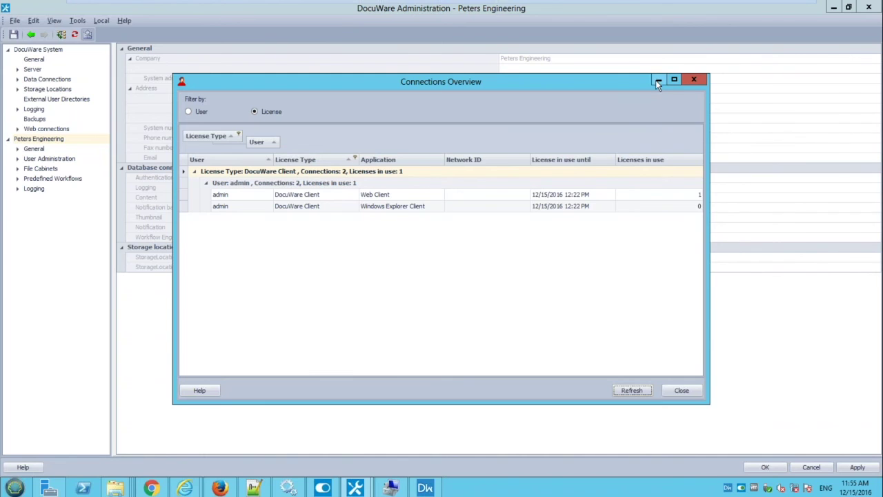
# - Close Chrome and the Connections Overview, then display the DocuWare and MSMQ.PNG diagram in Firefox
pyautogui.click(658, 80)
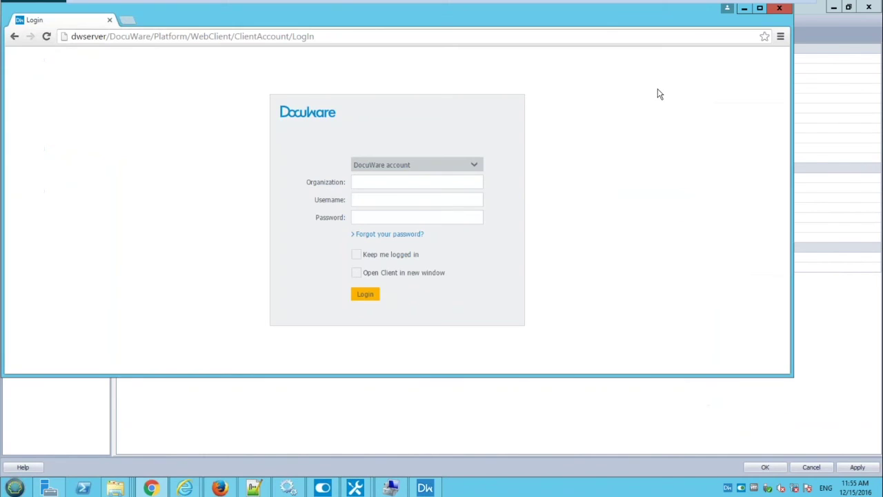
pyautogui.click(779, 9)
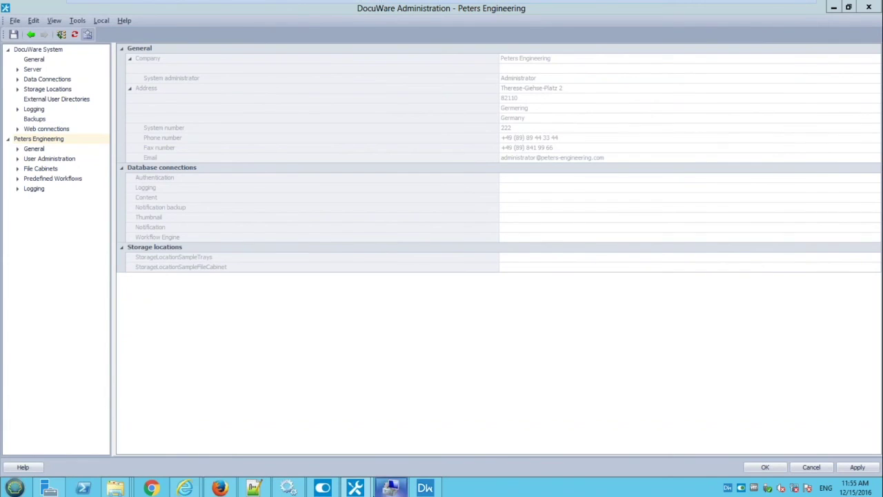
pyautogui.moveTo(355, 487)
pyautogui.click(438, 397)
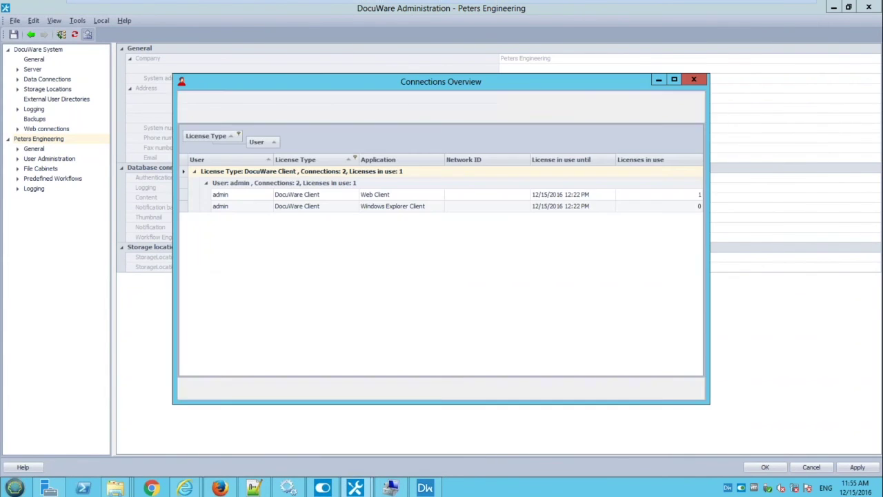
pyautogui.click(693, 79)
pyautogui.click(833, 13)
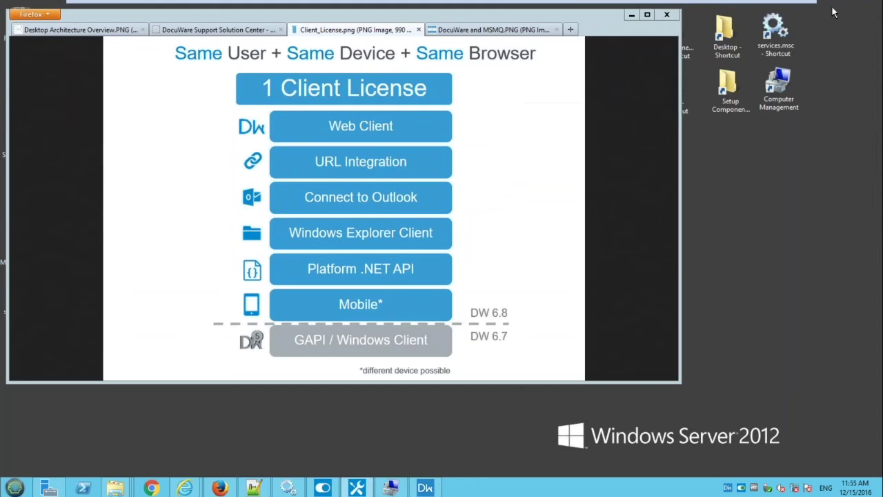
pyautogui.doubleClick(596, 31)
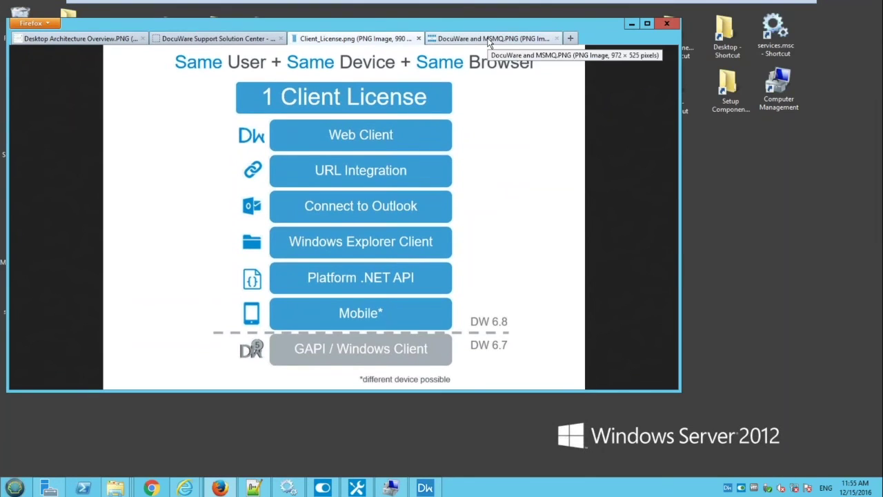
pyautogui.click(489, 39)
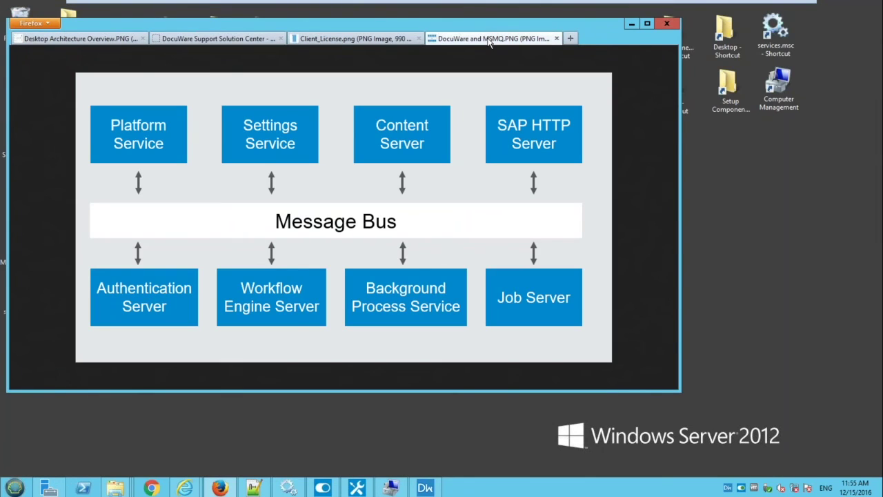
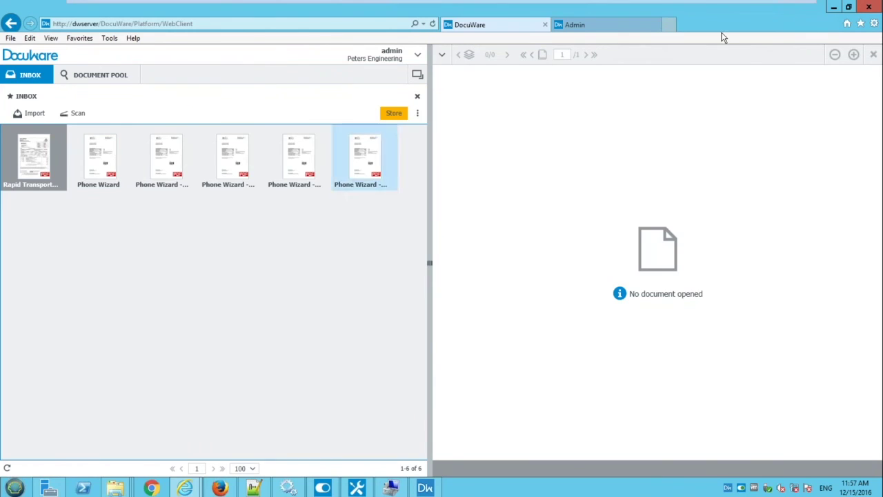
# - Hide the web client and Firefox windows and open the Setup Components folder
pyautogui.click(832, 10)
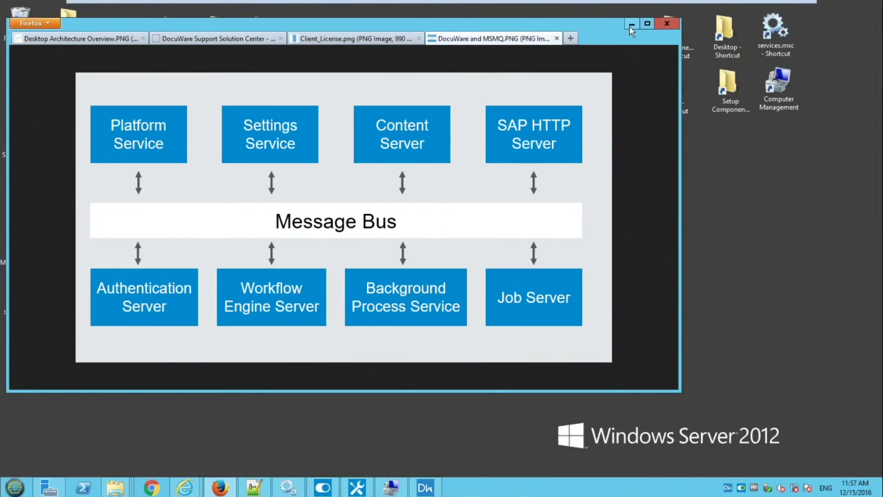
pyautogui.click(630, 26)
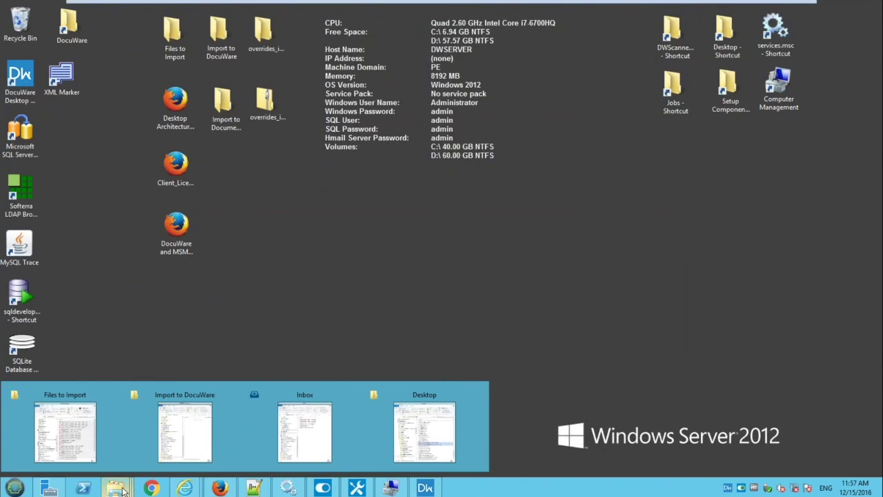
pyautogui.doubleClick(728, 90)
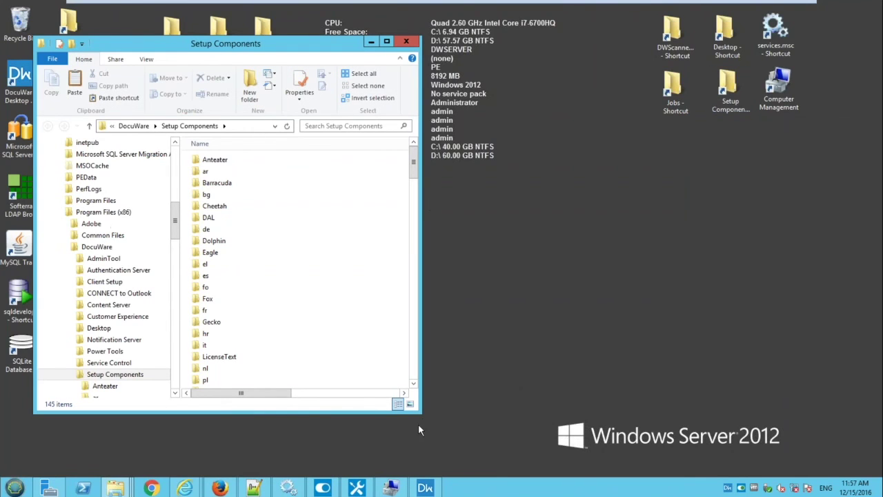
# - Find DocuWare.MessageBusAdministration.exe in the folder and bring up its context menu
pyautogui.click(426, 417)
pyautogui.moveTo(422, 414); pyautogui.dragTo(459, 444)
pyautogui.scroll(-2, 352, 325)
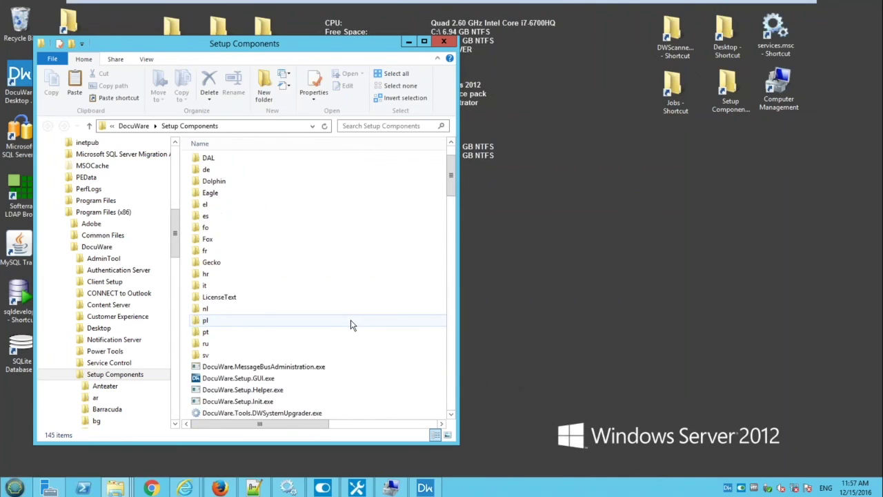
pyautogui.scroll(-1, 352, 325)
pyautogui.click(305, 334)
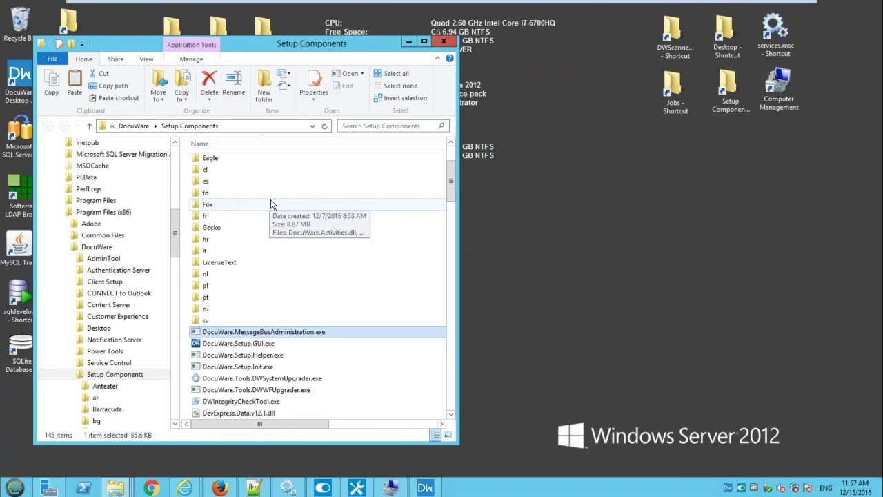
pyautogui.rightClick(302, 332)
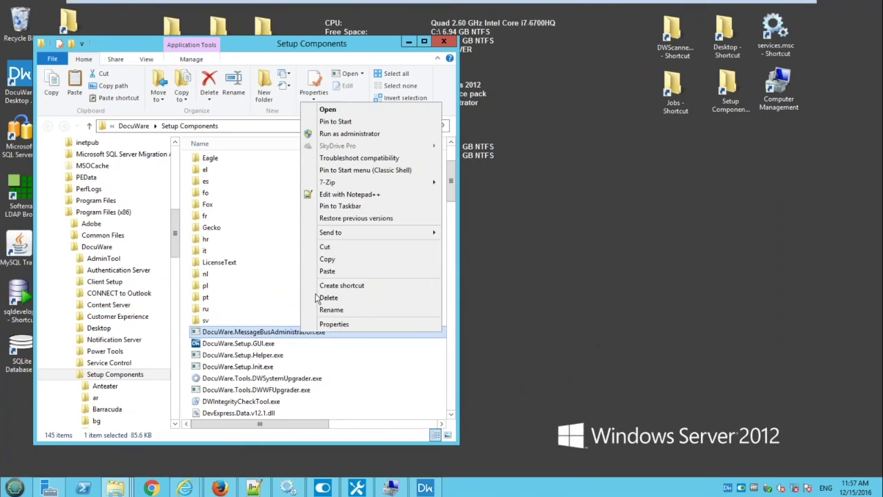
# - Run Message Bus Administration as administrator, try Loopback, then keep Ethernet 169.254.213.71
pyautogui.click(340, 135)
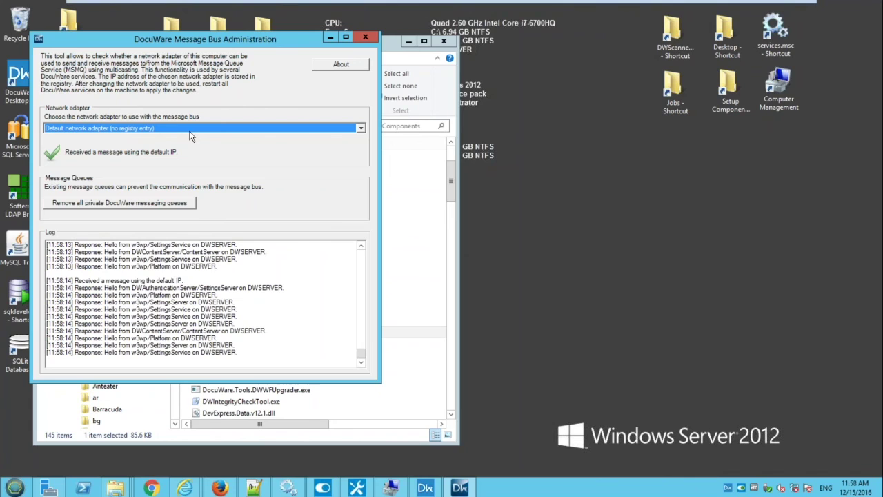
pyautogui.click(361, 129)
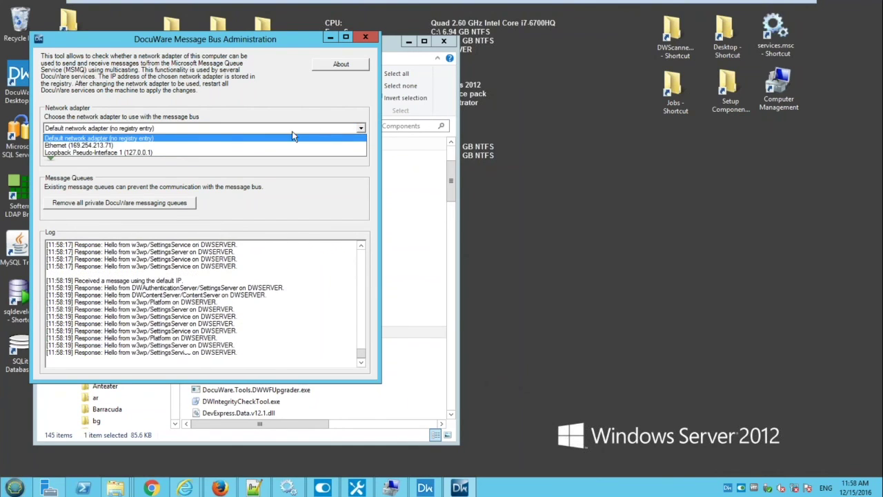
pyautogui.click(144, 152)
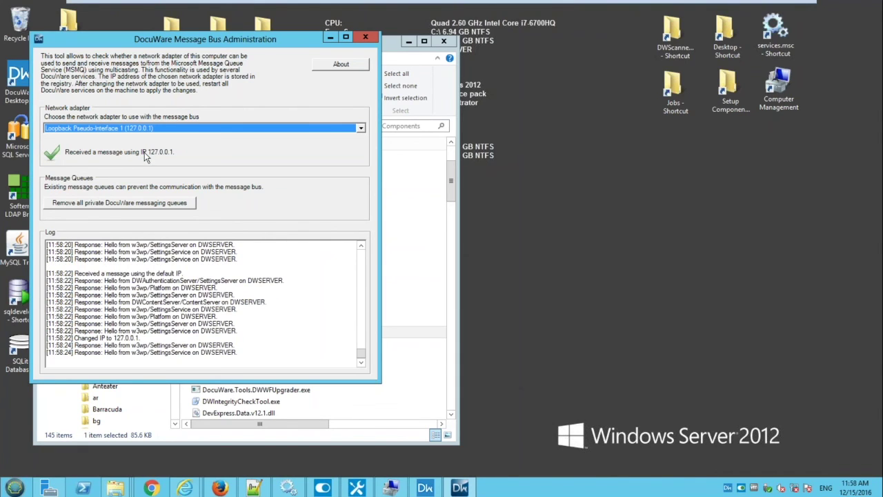
pyautogui.click(109, 130)
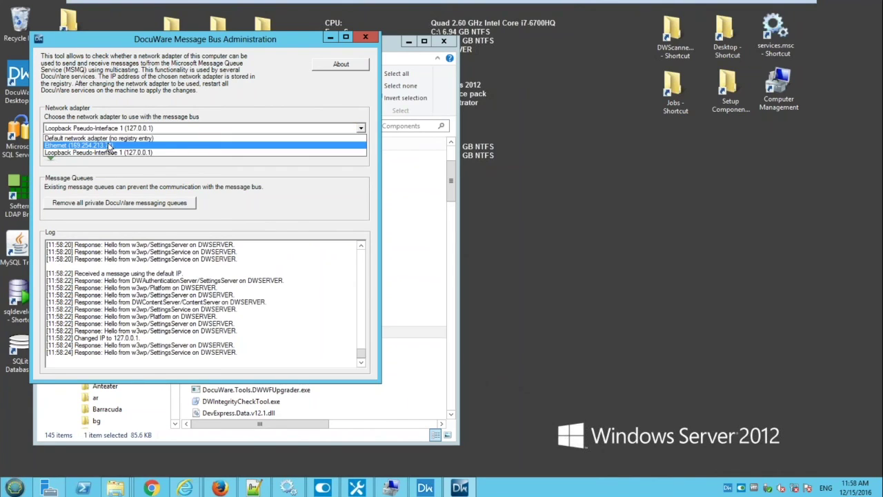
pyautogui.click(109, 146)
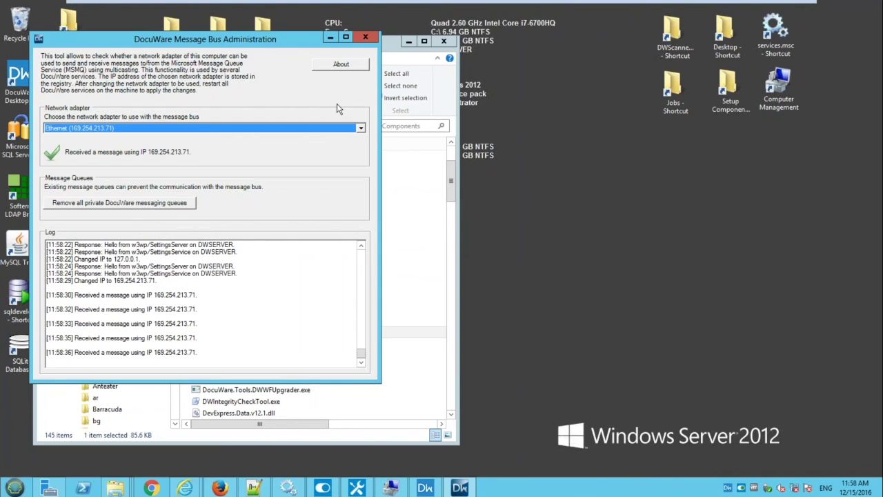
pyautogui.click(331, 37)
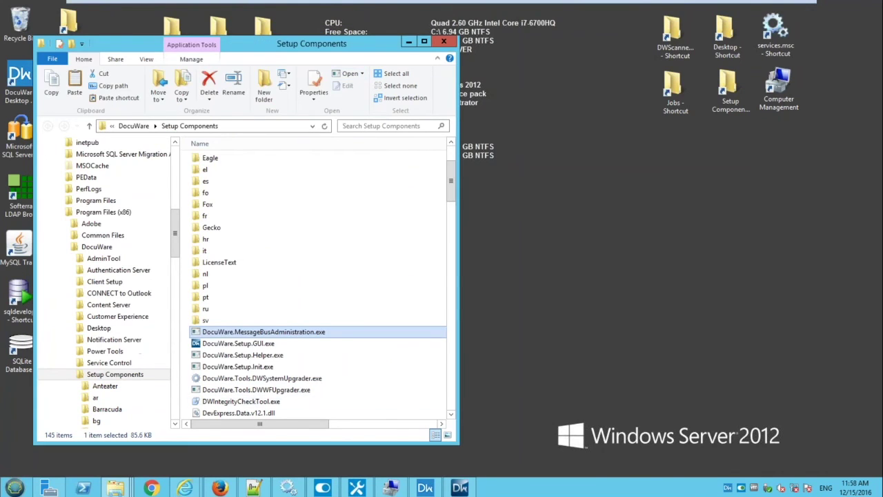
# - Snap the web client to the right half and check the Files to Import folder
pyautogui.click(185, 488)
pyautogui.click(140, 428)
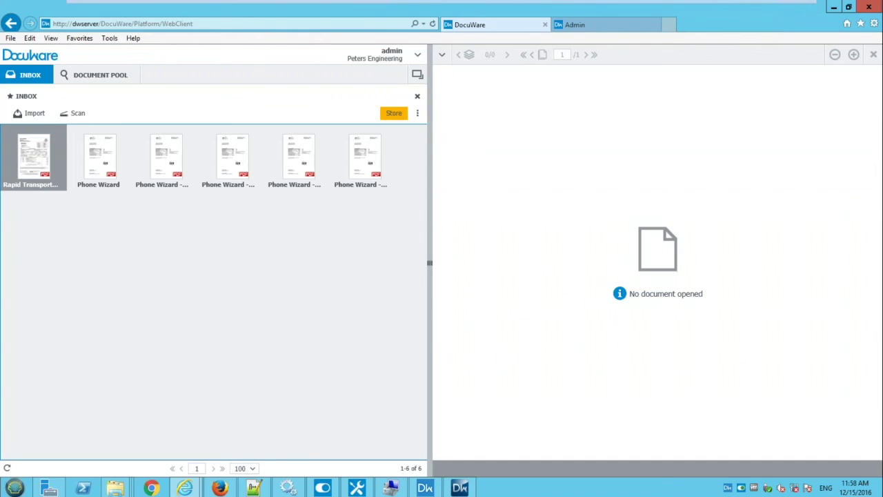
pyautogui.press('super+Right')
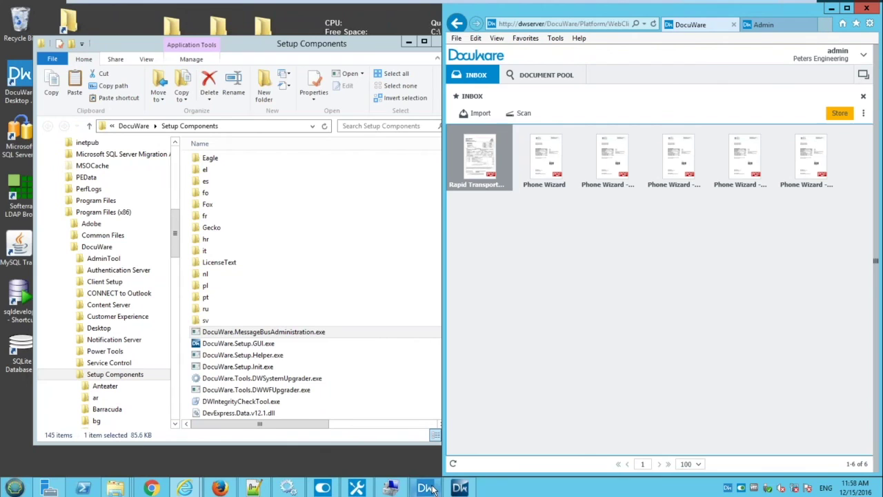
pyautogui.click(409, 41)
pyautogui.moveTo(117, 487)
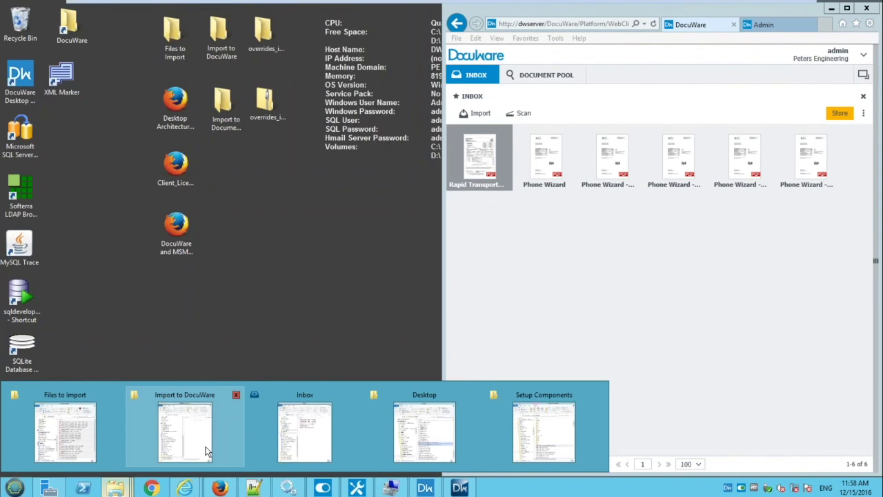
pyautogui.click(83, 429)
pyautogui.click(207, 135)
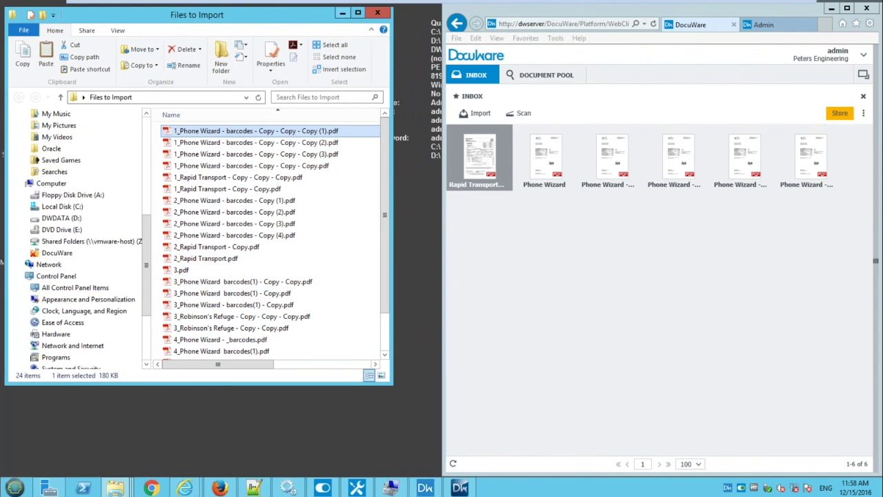
pyautogui.click(342, 13)
# - Check Import to Document Tray and Desktop Apps history, then refresh the Inbox to show seven documents
pyautogui.click(225, 114)
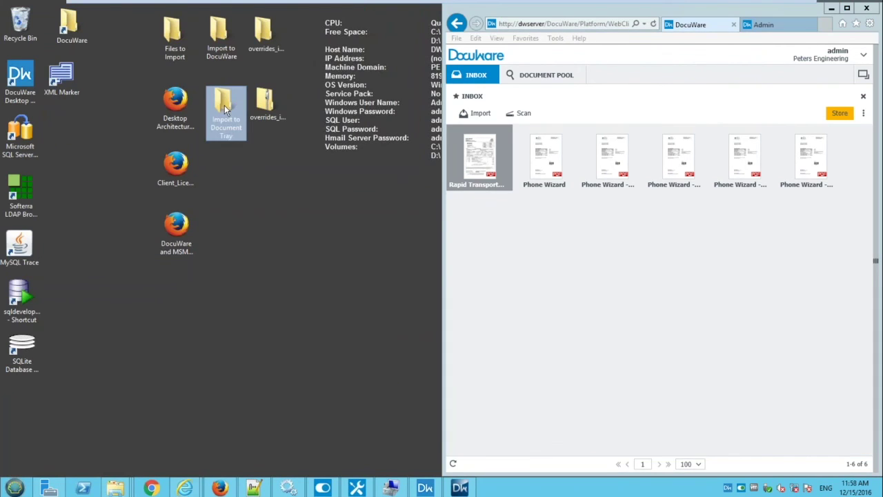
pyautogui.doubleClick(225, 114)
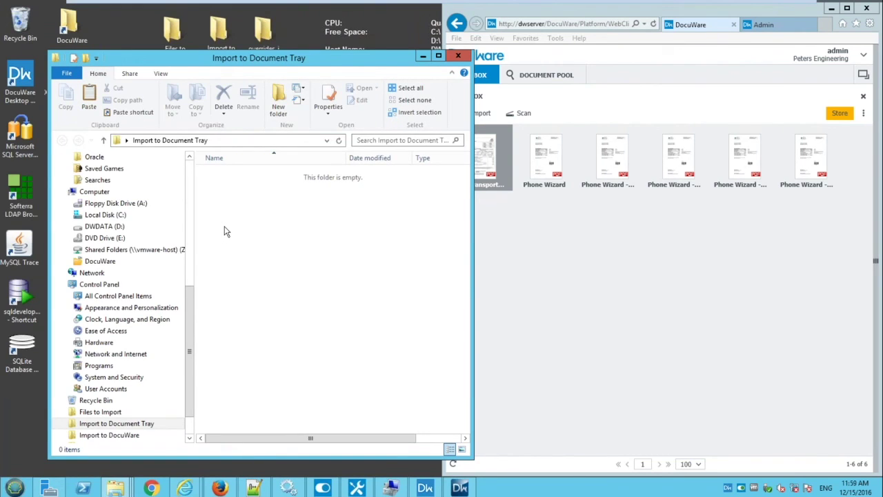
pyautogui.click(427, 488)
pyautogui.moveTo(667, 53); pyautogui.dragTo(278, 51)
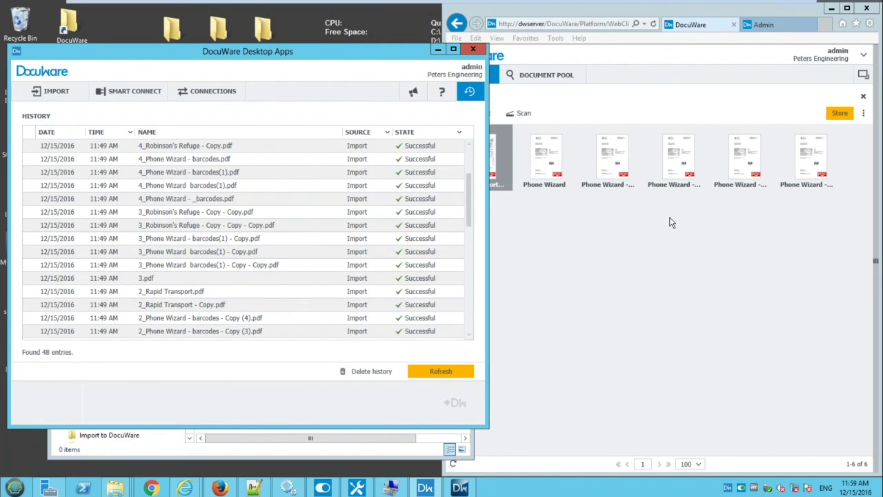
pyautogui.click(438, 49)
pyautogui.click(421, 54)
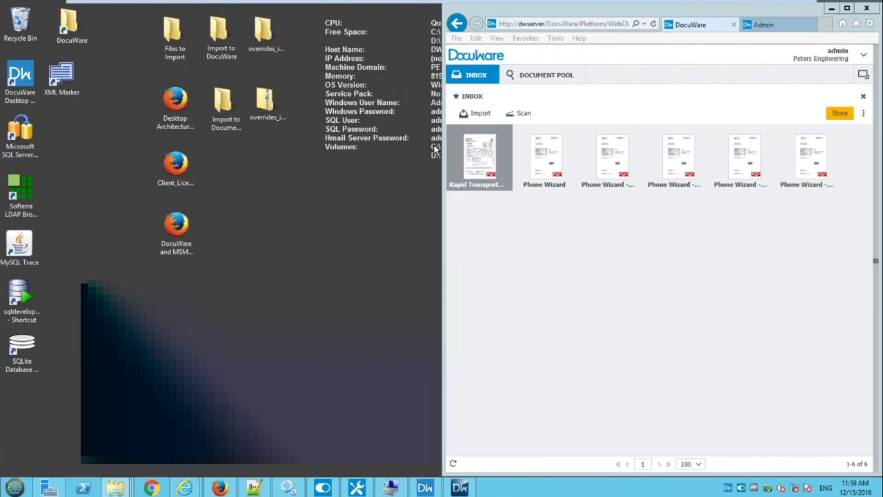
pyautogui.click(454, 466)
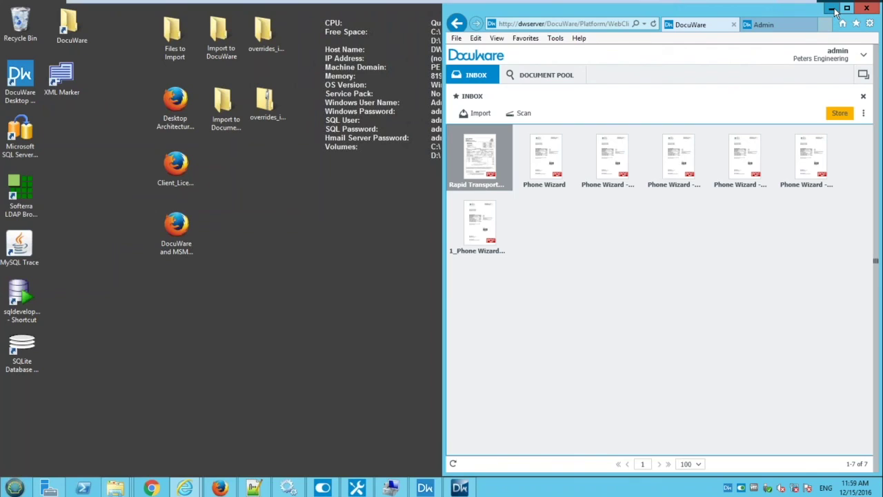
pyautogui.click(832, 9)
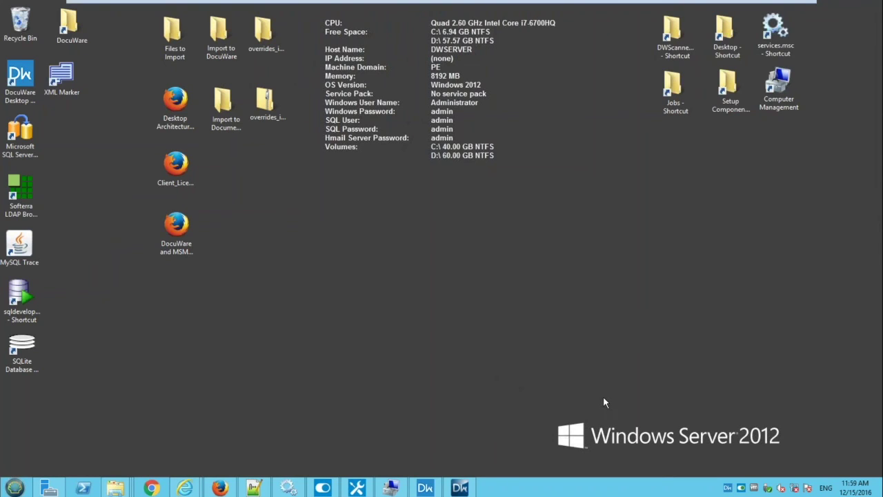
# - Stop all DocuWare servers in DocuWare Service Control
pyautogui.click(742, 488)
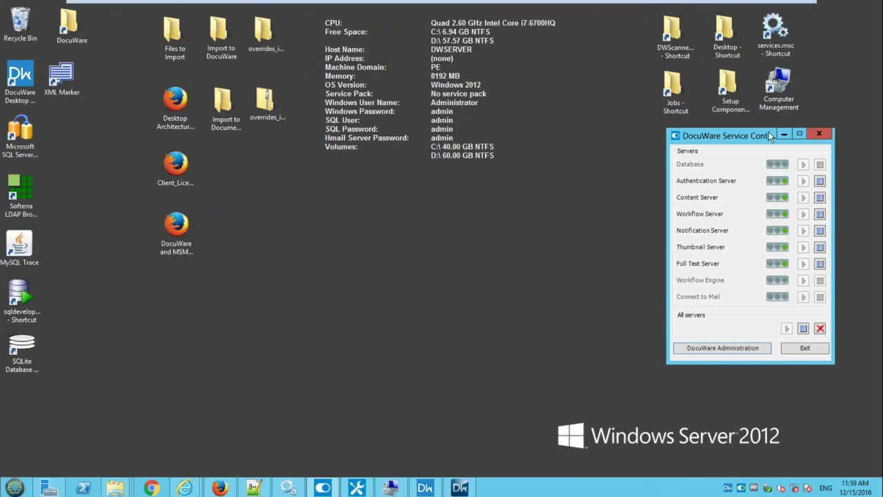
pyautogui.click(804, 329)
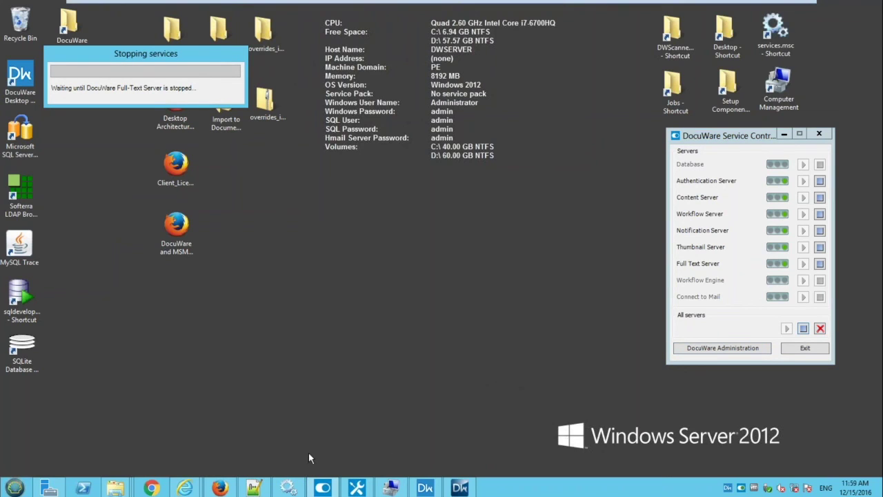
pyautogui.click(219, 488)
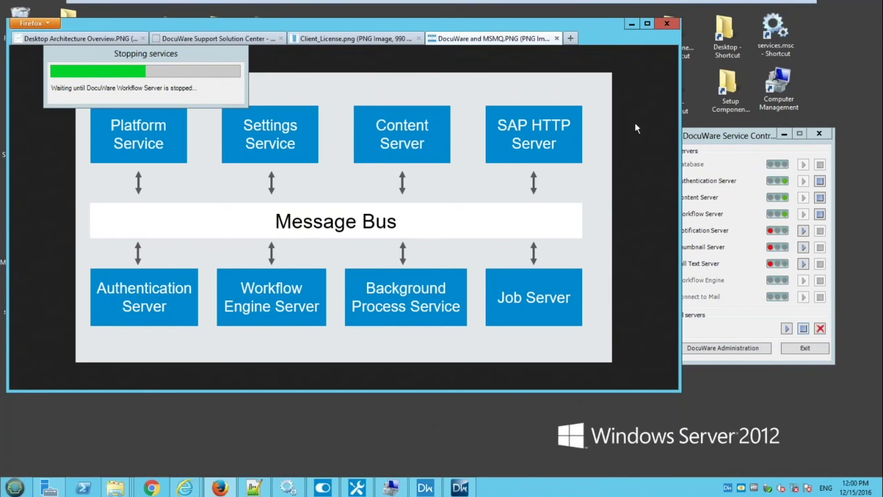
pyautogui.click(631, 25)
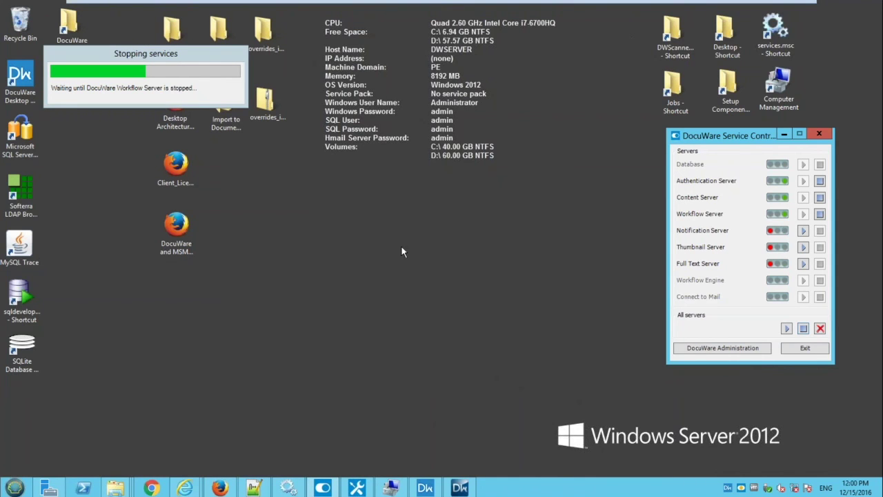
# - Stop IIS by running 'iisreset /stop' from the Start search
pyautogui.click(15, 488)
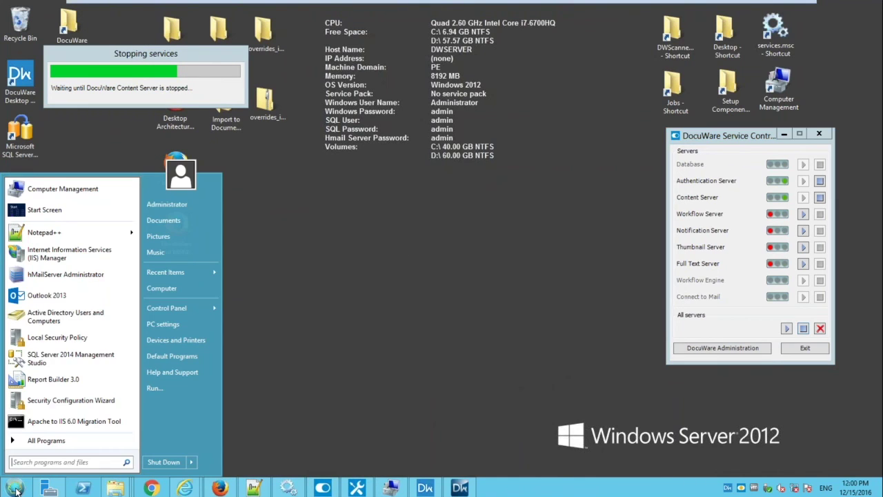
pyautogui.write('iis')
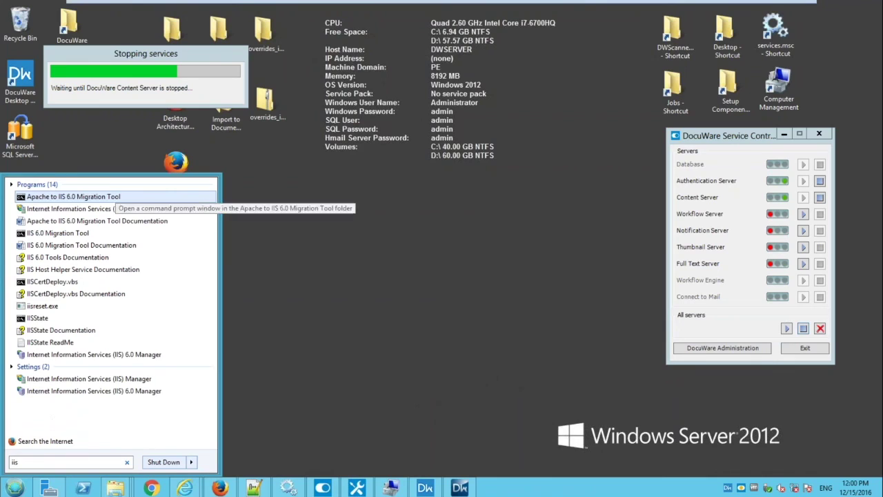
pyautogui.write('reset')
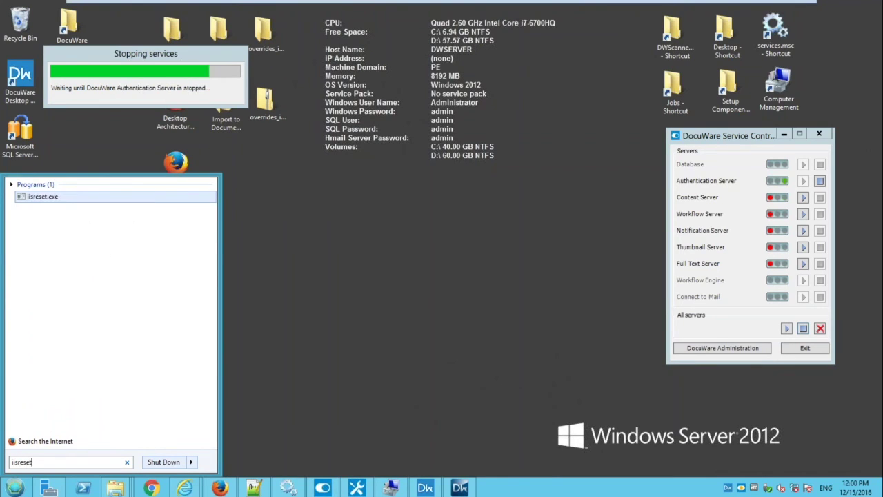
pyautogui.write(' /')
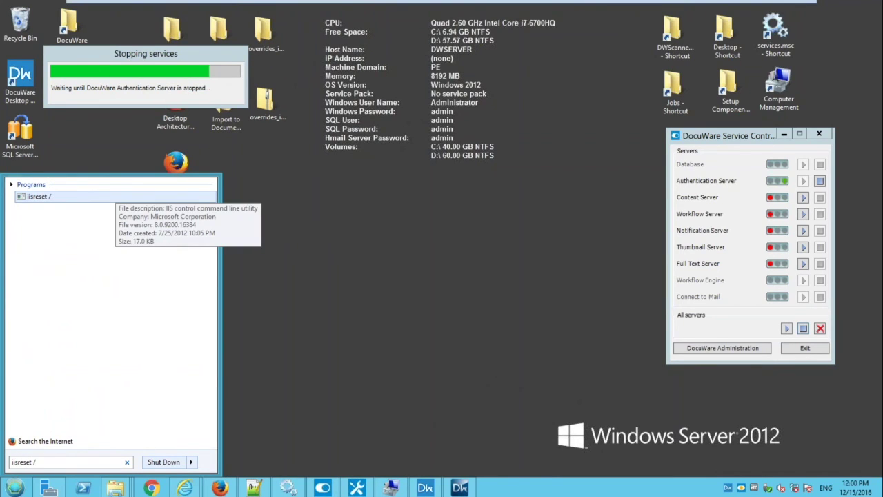
pyautogui.write('stop')
pyautogui.press('Return')
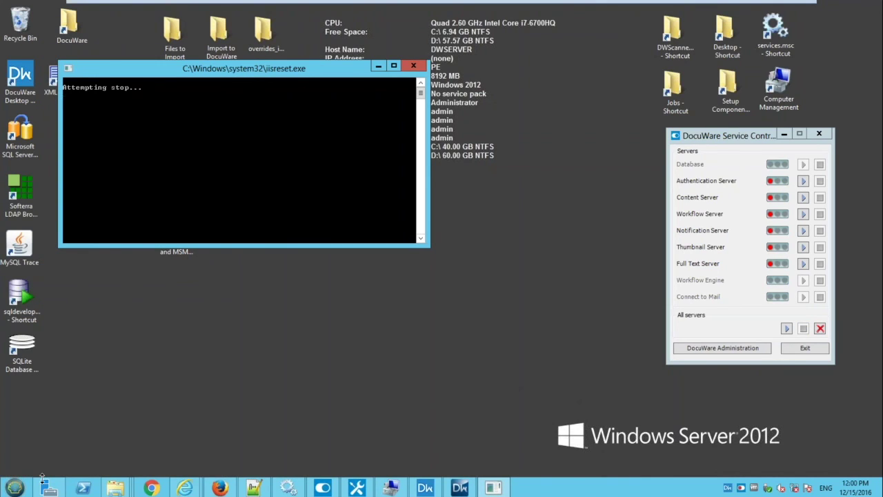
pyautogui.click(116, 488)
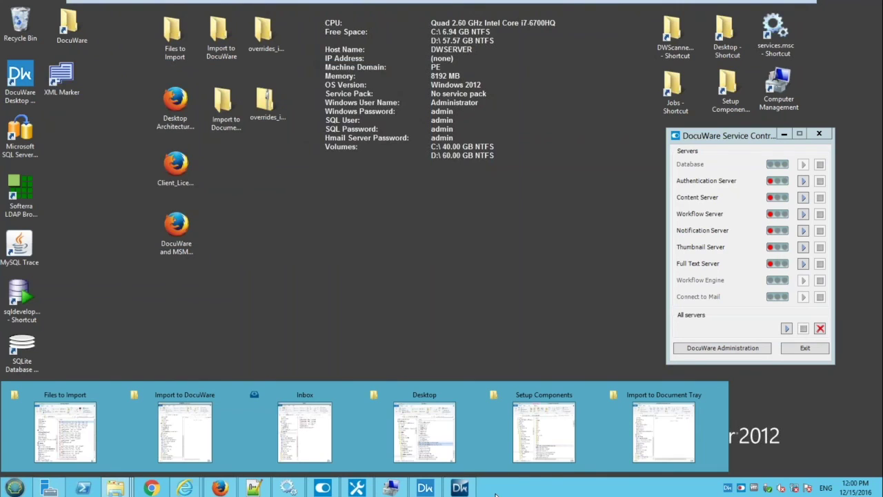
# - Use the default network adapter, remove all 13 private message queues, and start all servers again
pyautogui.click(460, 488)
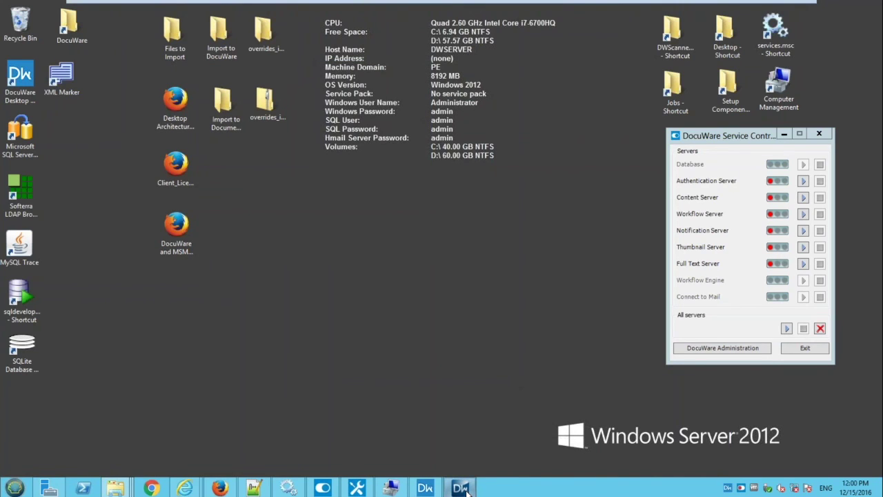
pyautogui.click(111, 128)
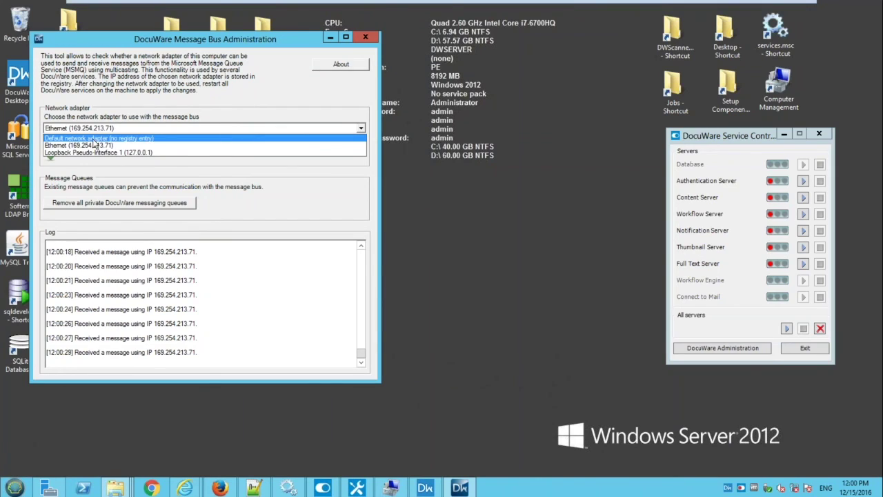
pyautogui.click(90, 138)
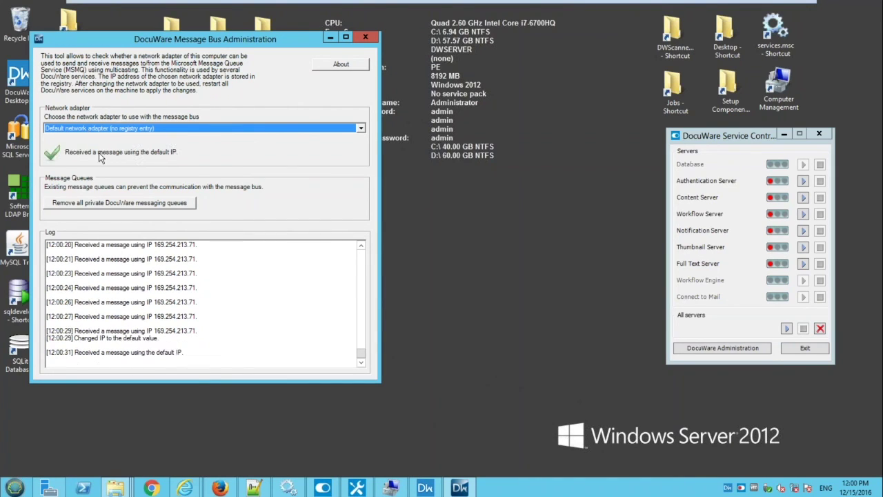
pyautogui.click(79, 205)
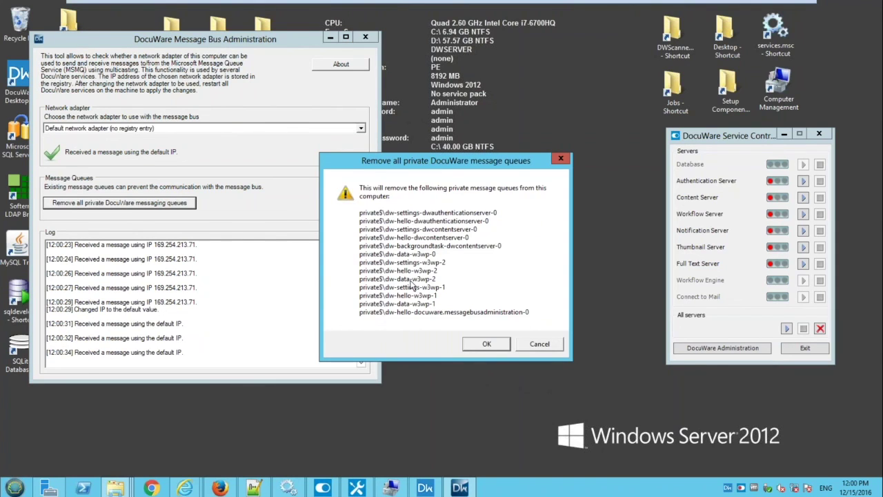
pyautogui.click(483, 350)
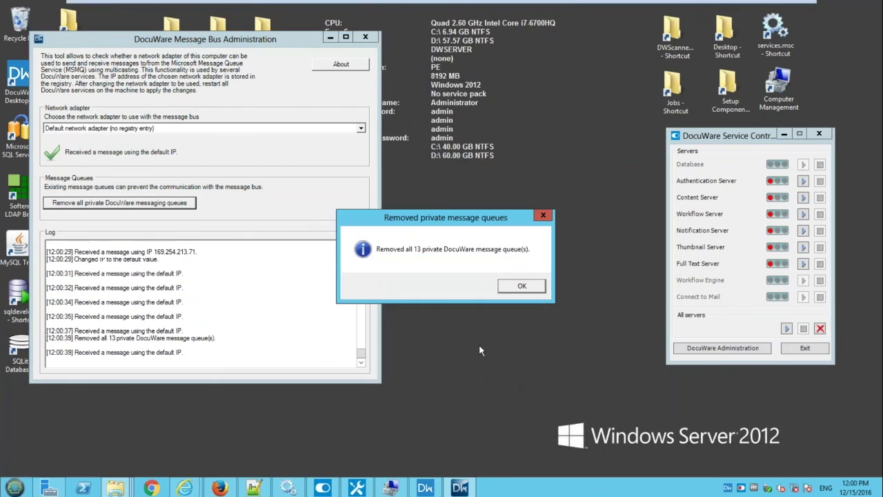
pyautogui.click(522, 290)
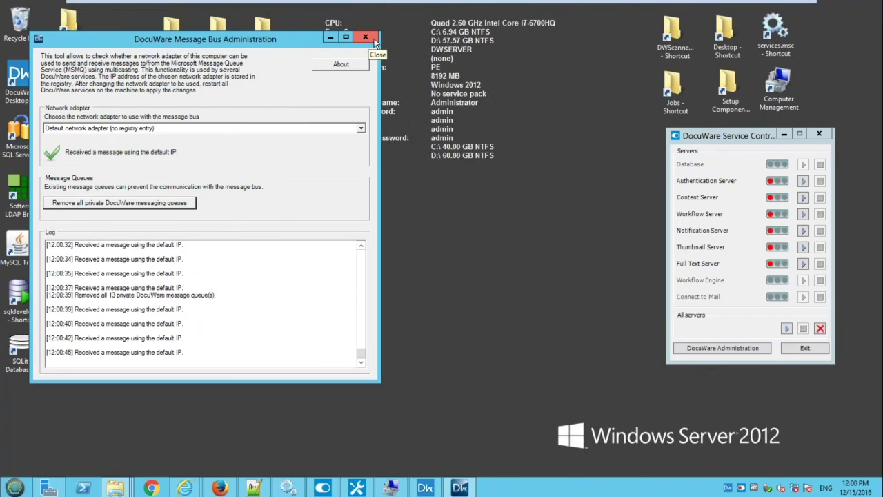
pyautogui.click(786, 329)
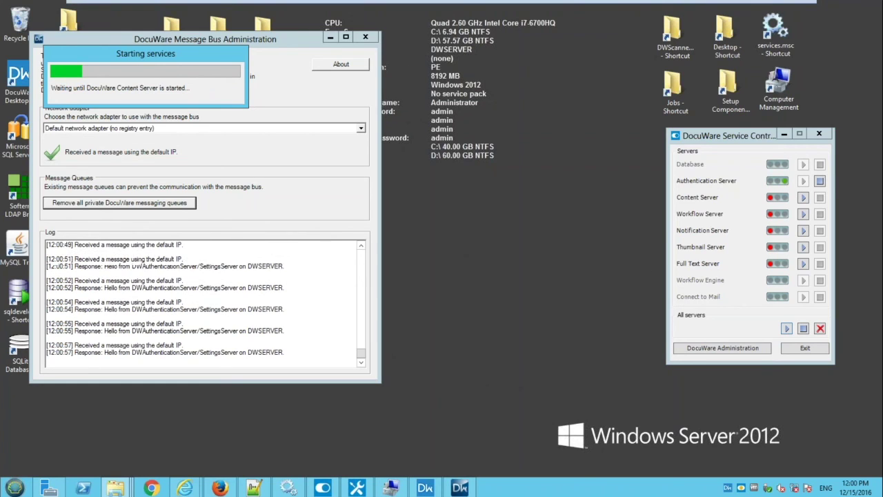
# - Close Message Bus Administration and restart IIS with 'iisreset /start'
pyautogui.click(367, 38)
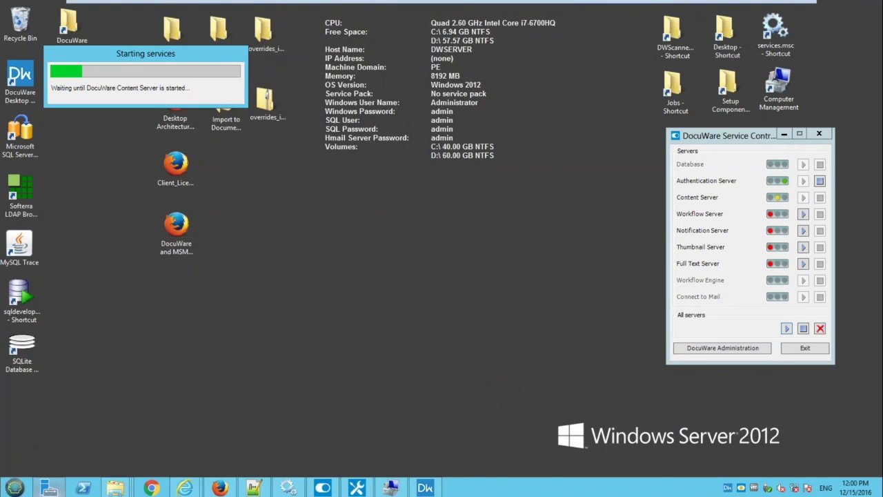
pyautogui.click(15, 488)
pyautogui.write('i')
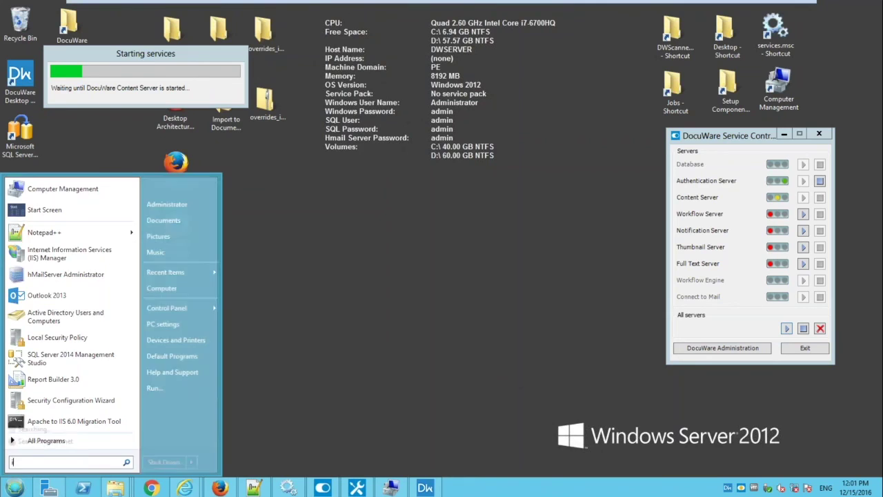
pyautogui.write('isreset /start')
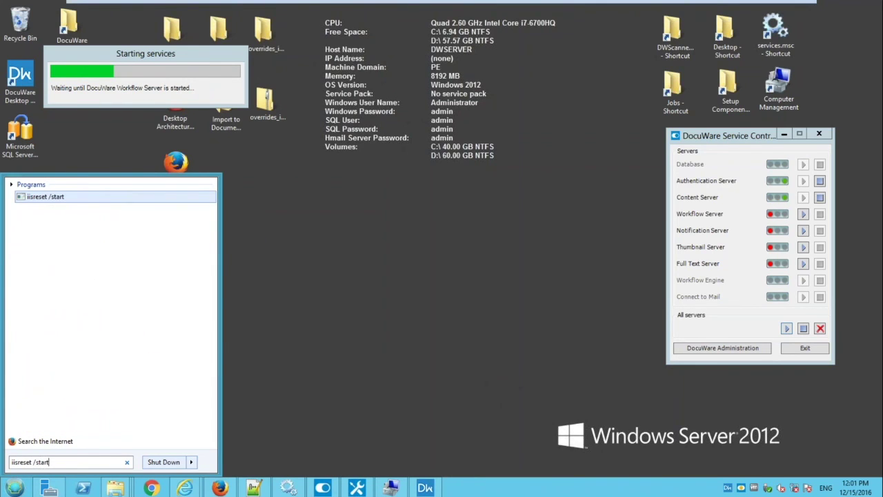
pyautogui.press('Return')
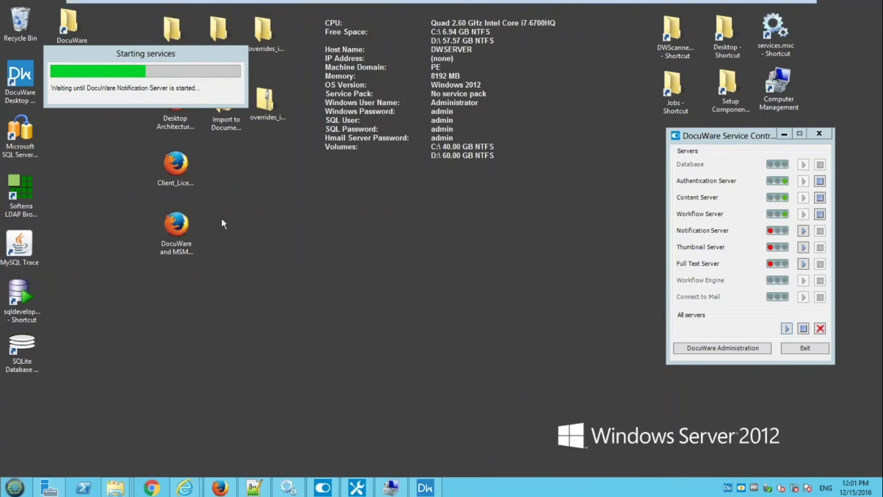
# - Check the Files to Import and Import to Document Tray folders and glance at Service Control
pyautogui.moveTo(185, 487)
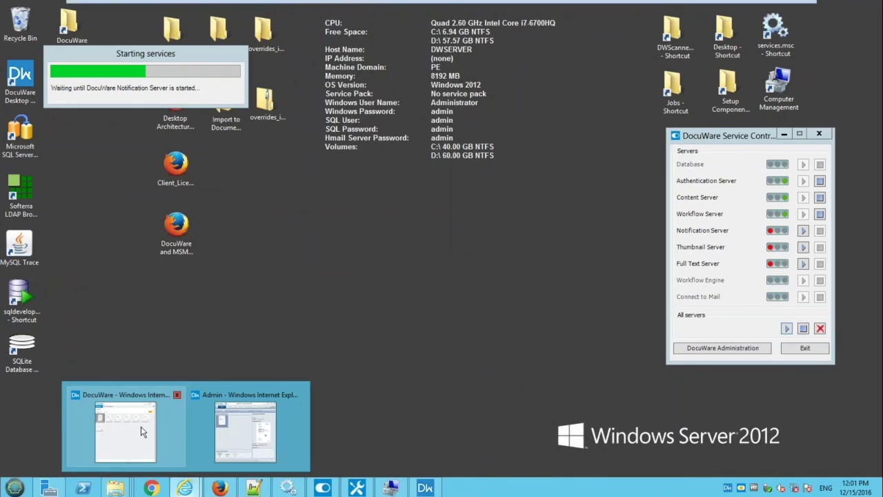
pyautogui.click(142, 431)
pyautogui.moveTo(196, 54); pyautogui.dragTo(201, 314)
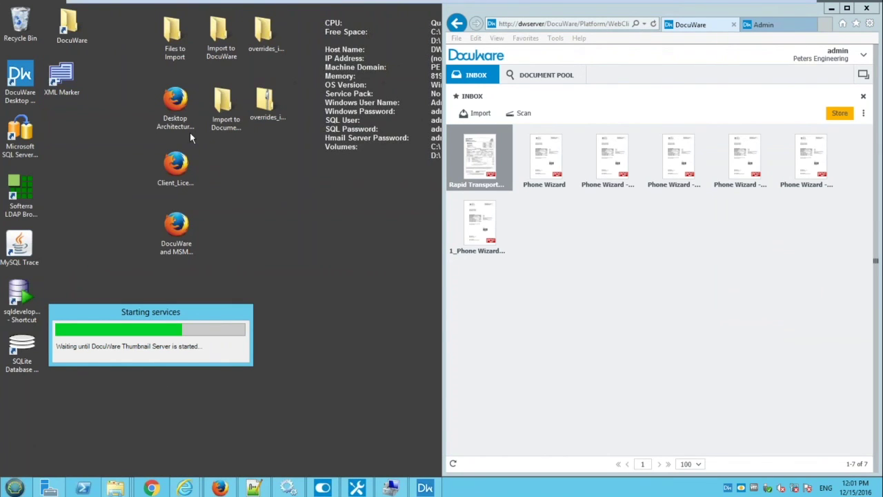
pyautogui.doubleClick(177, 44)
pyautogui.click(207, 131)
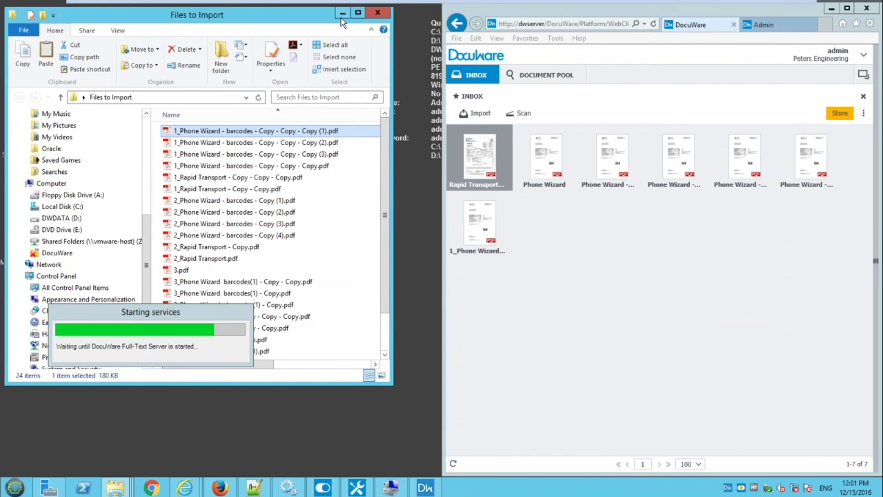
pyautogui.click(343, 12)
pyautogui.doubleClick(230, 104)
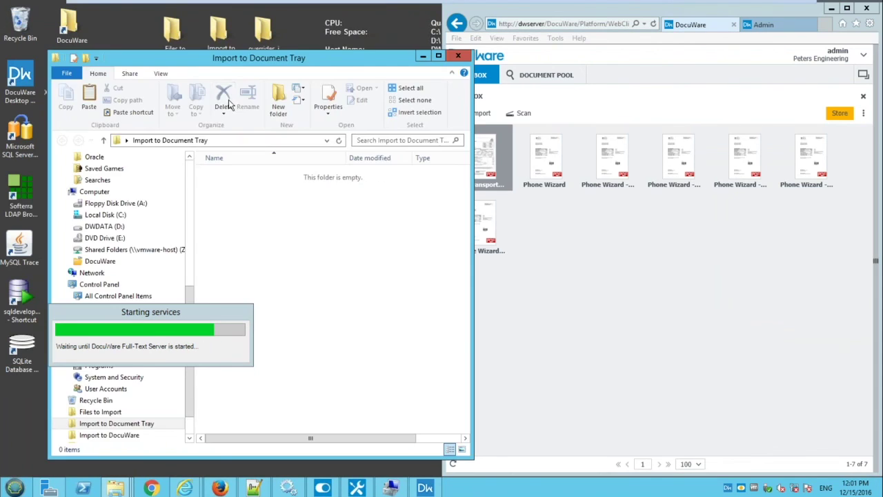
pyautogui.click(323, 488)
pyautogui.click(786, 134)
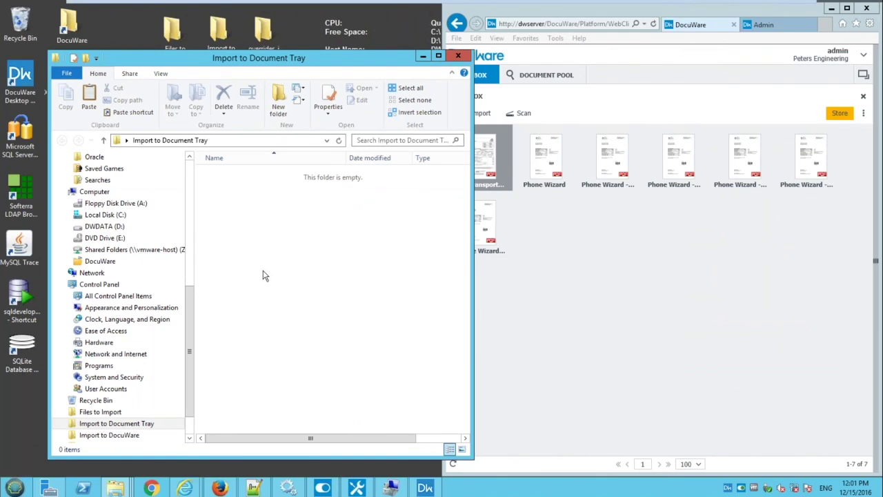
# - Refresh the Desktop Apps import history and confirm both import jobs show Started
pyautogui.click(425, 488)
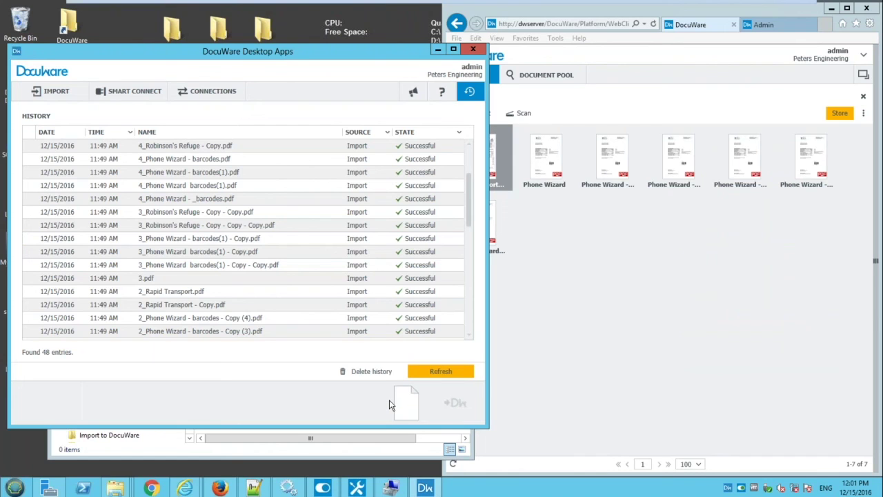
pyautogui.click(425, 371)
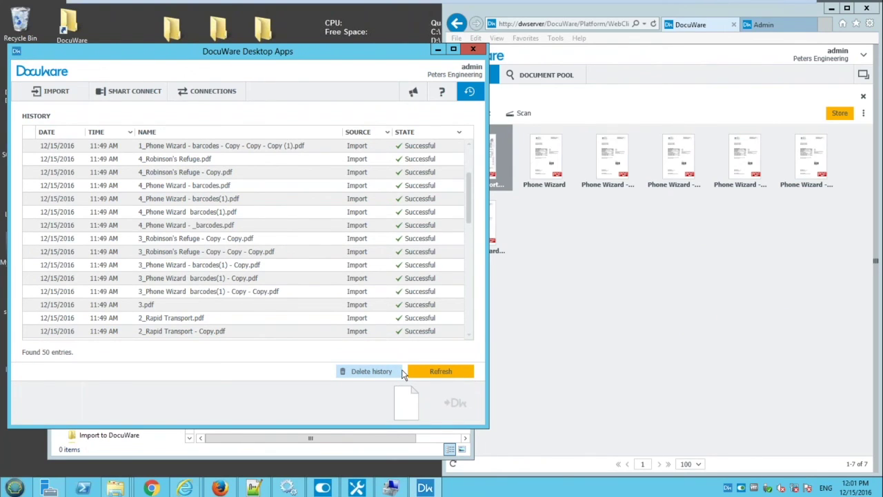
pyautogui.click(55, 92)
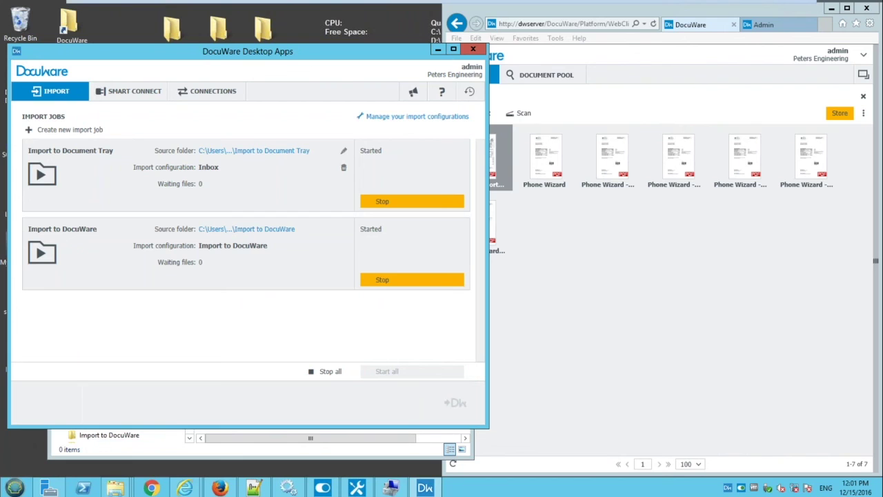
pyautogui.click(437, 49)
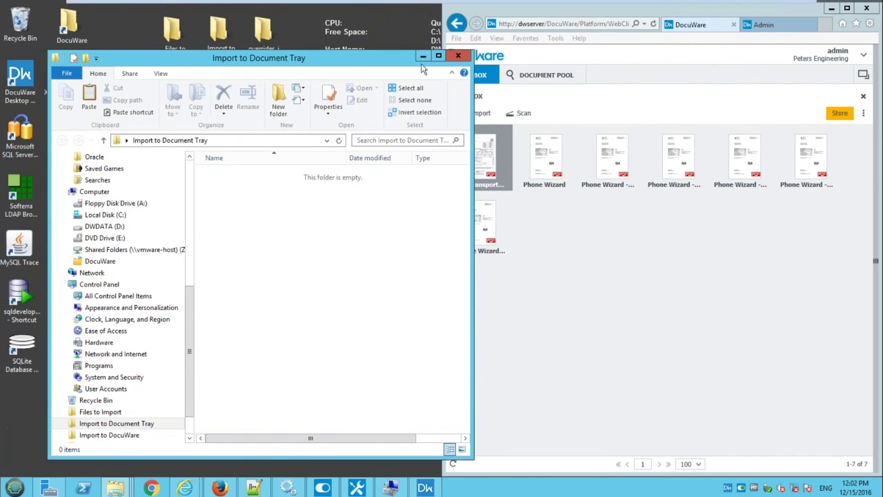
# - Minimize the Import to Document Tray folder and the DocuWare web client window
pyautogui.click(423, 56)
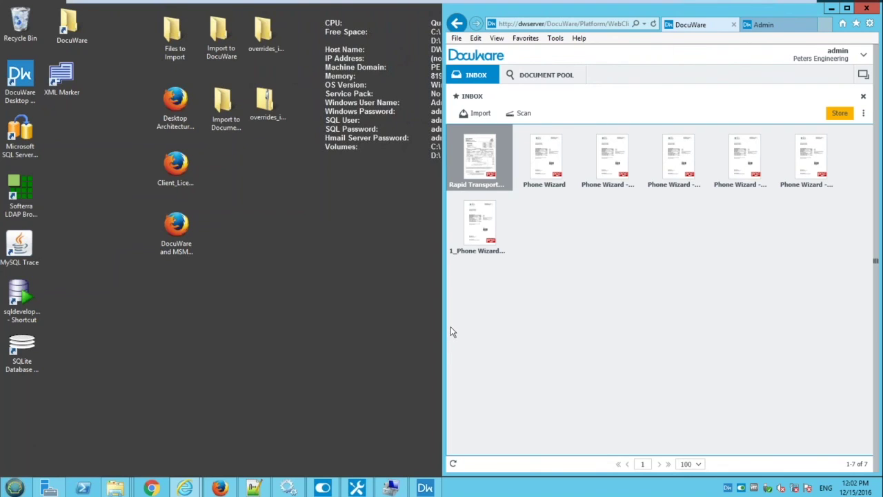
pyautogui.click(832, 8)
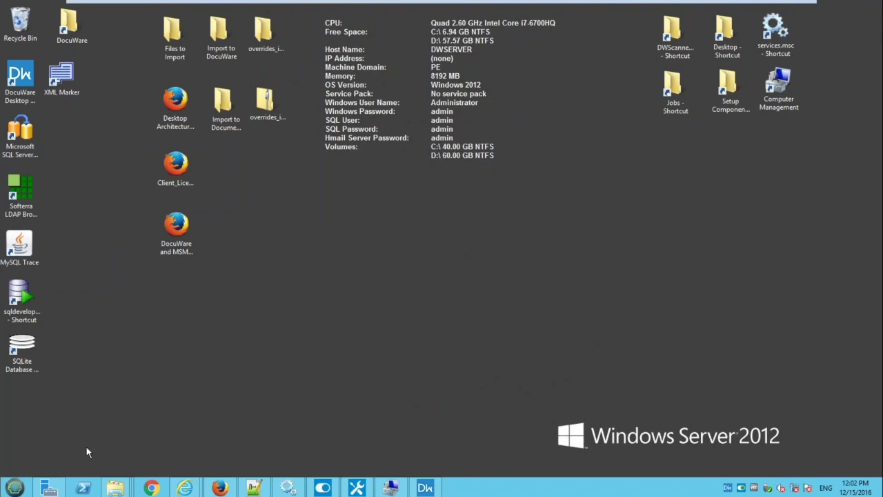
pyautogui.click(294, 481)
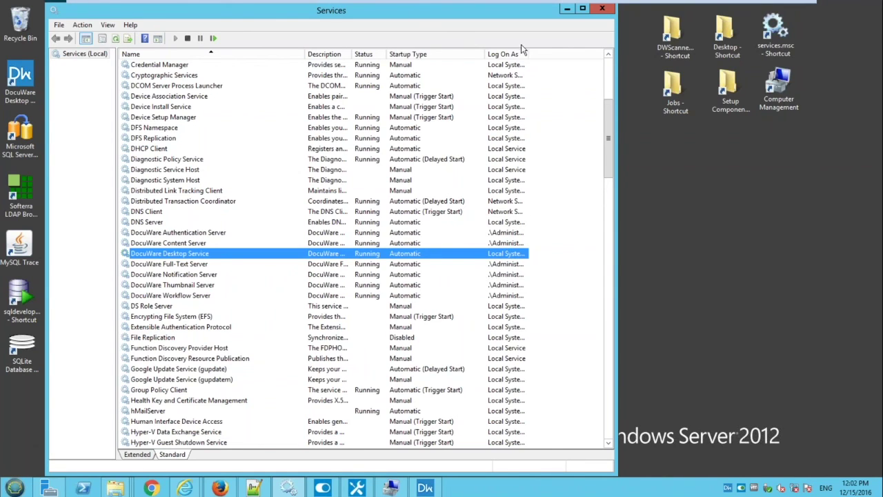
pyautogui.moveTo(562, 59); pyautogui.dragTo(566, 59)
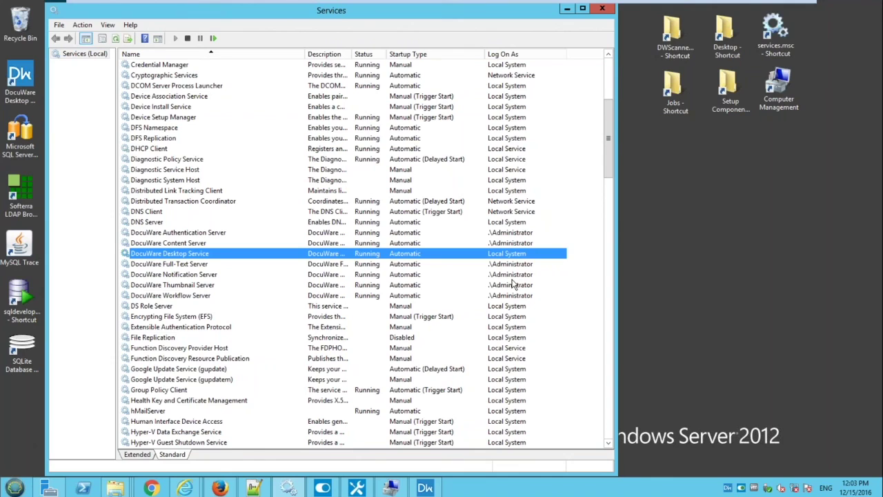
pyautogui.click(567, 8)
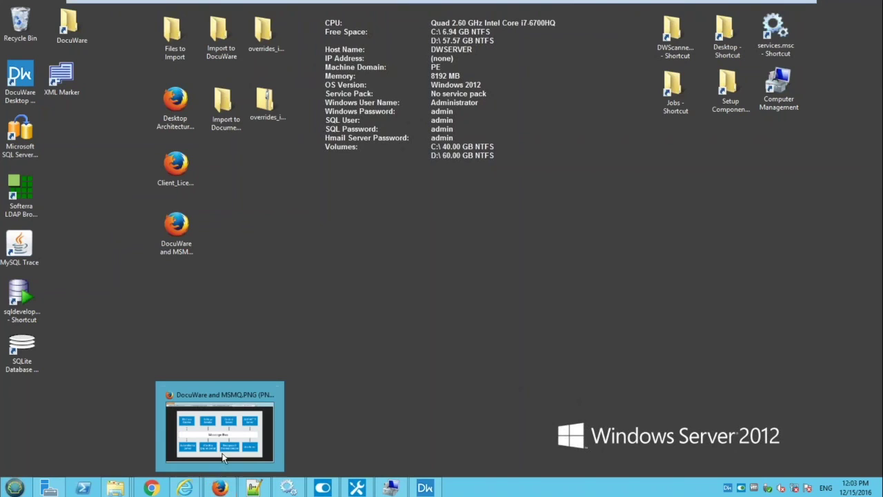
# - Show the Desktop Architecture Overview.PNG diagram in Firefox
pyautogui.click(221, 487)
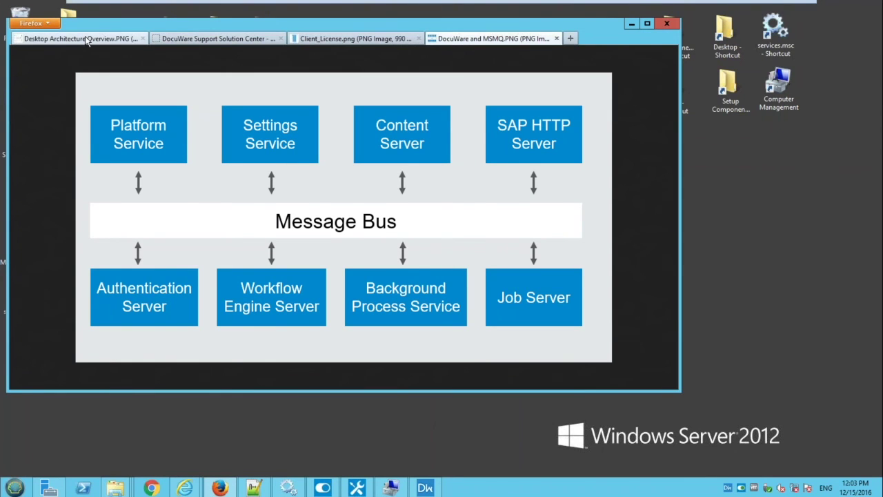
pyautogui.click(84, 38)
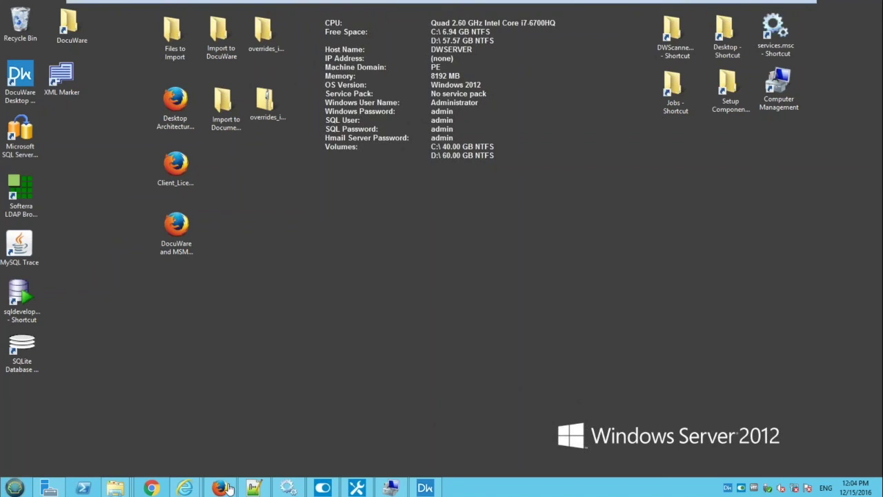
pyautogui.moveTo(221, 488)
pyautogui.click(210, 431)
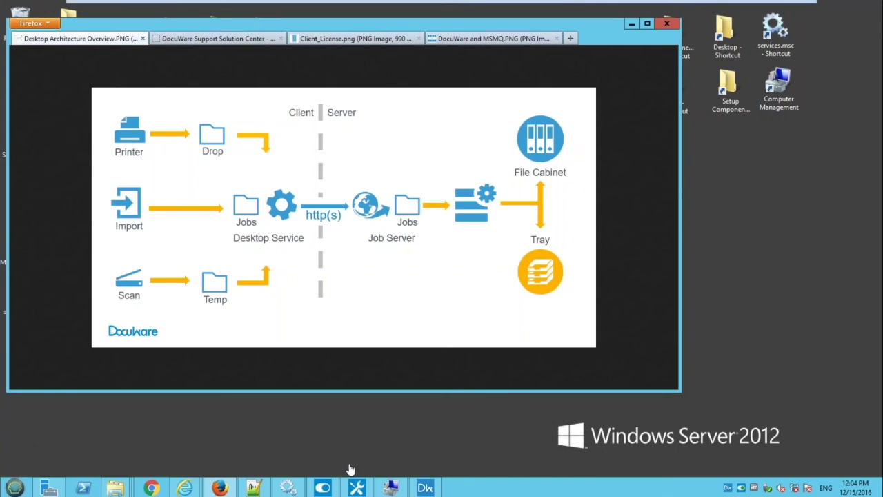
# - View Connections Overview in DocuWare Administration, ignore the server-access error, and close it
pyautogui.click(357, 486)
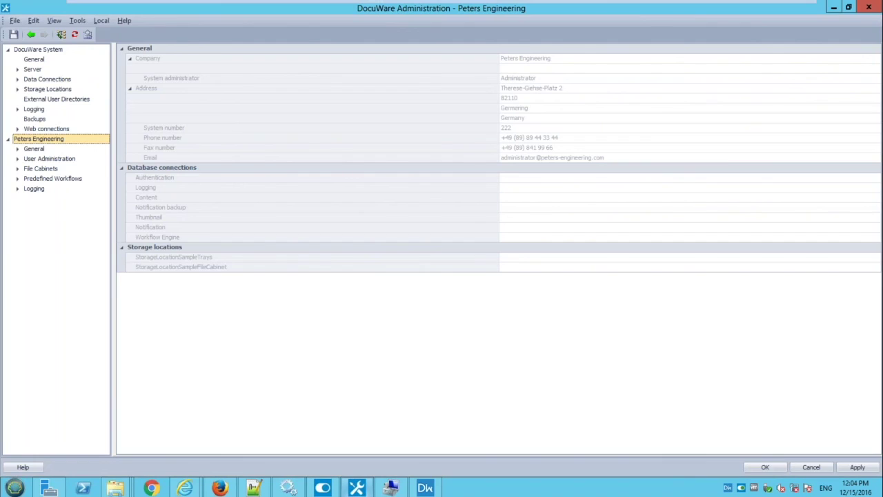
pyautogui.click(87, 36)
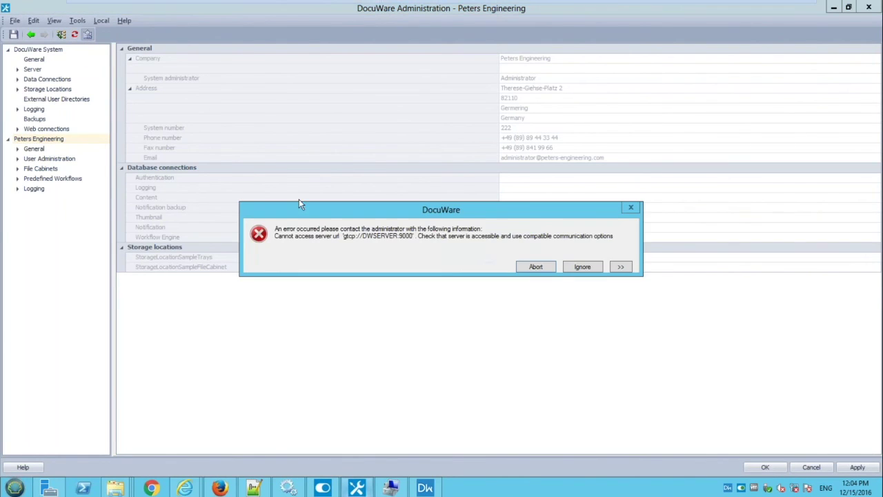
pyautogui.click(585, 266)
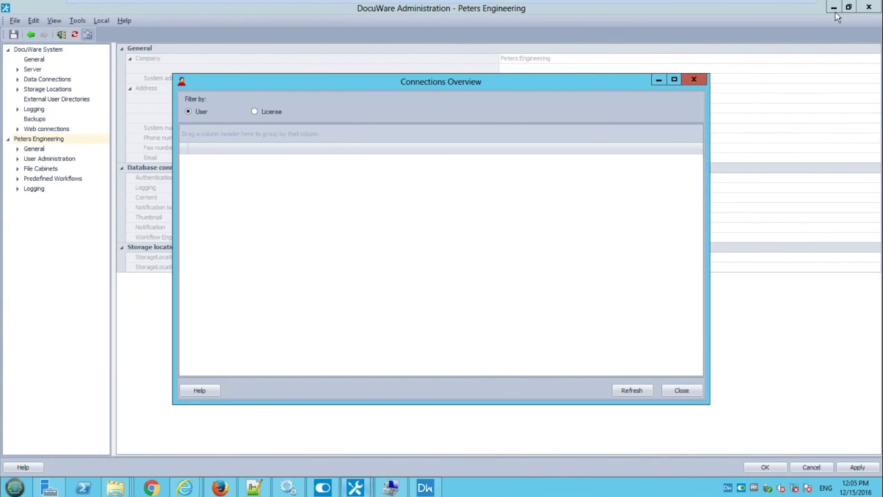
pyautogui.click(693, 80)
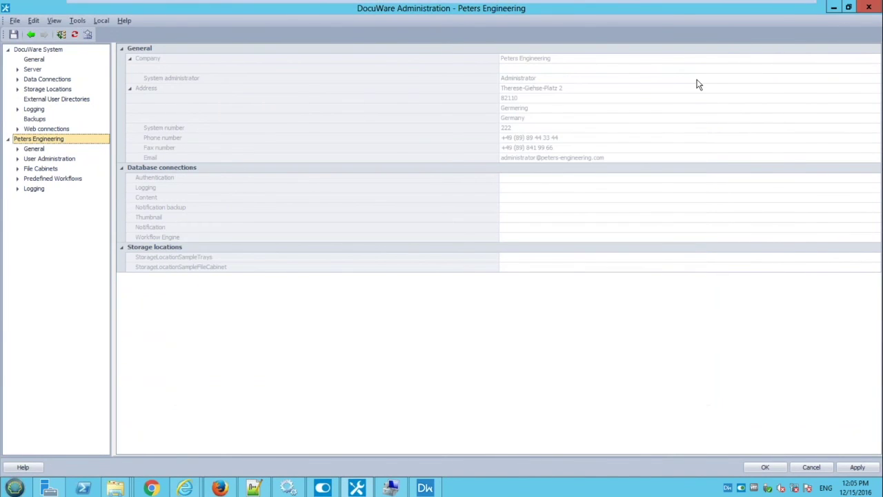